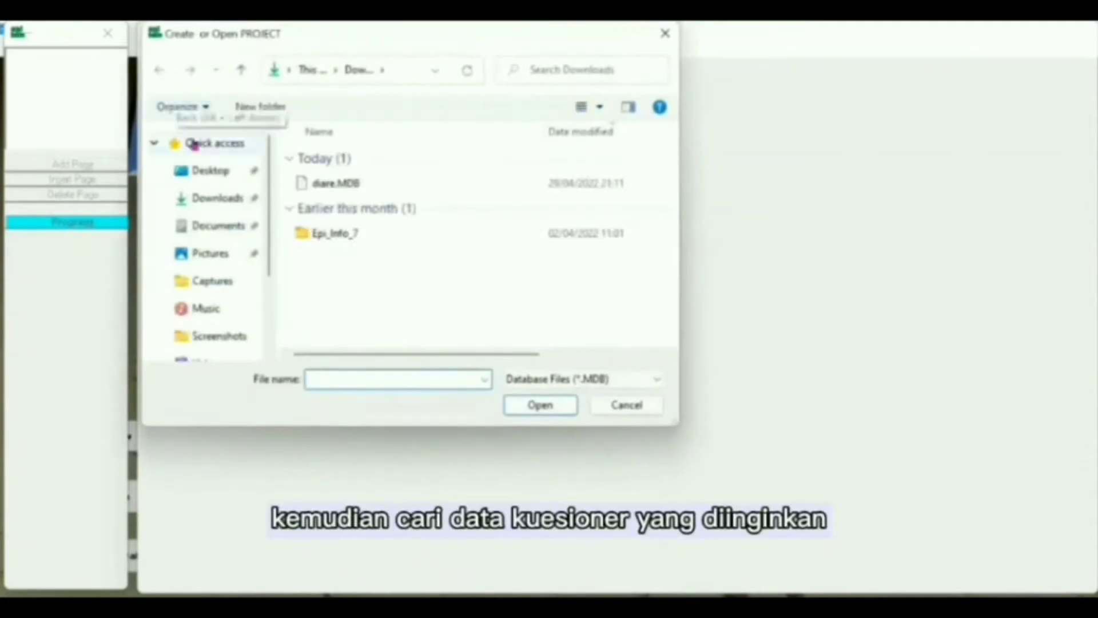
- Open the diare.MDB project and start a new view named KuesionerDiare
left_click(329, 189)
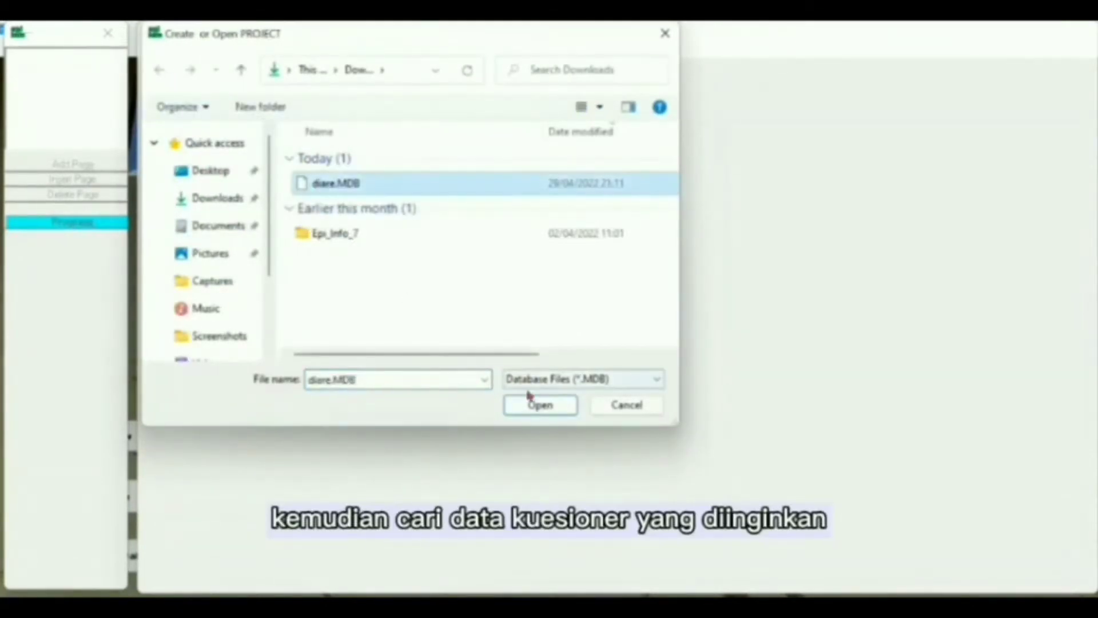
left_click(538, 405)
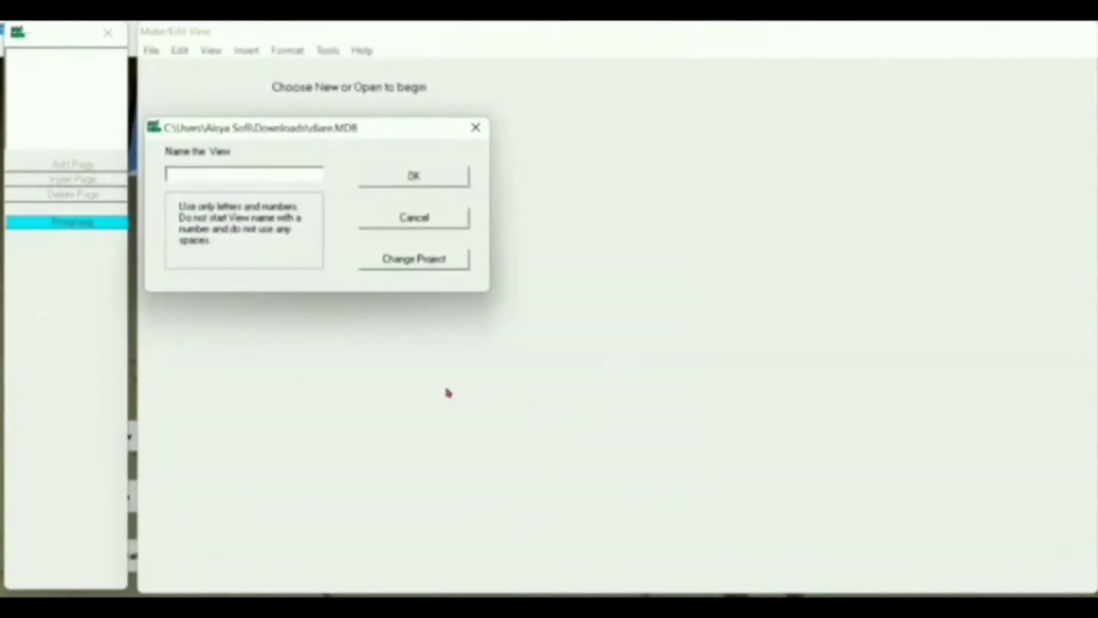
type("KuesionerDiare")
left_click(450, 182)
- Add a 14-point Label/Title field 'GAMBARAN PENGETAHUAN, SIKAP, DAN TINDAKAN…' named Label across the page top
right_click(182, 102)
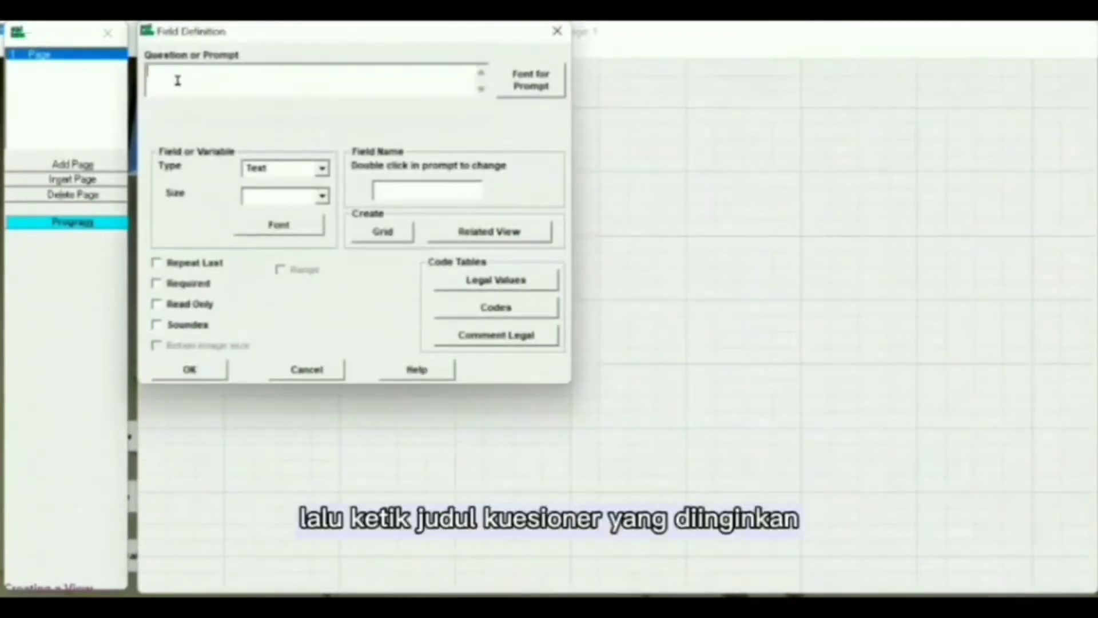
type("GAMBARAN")
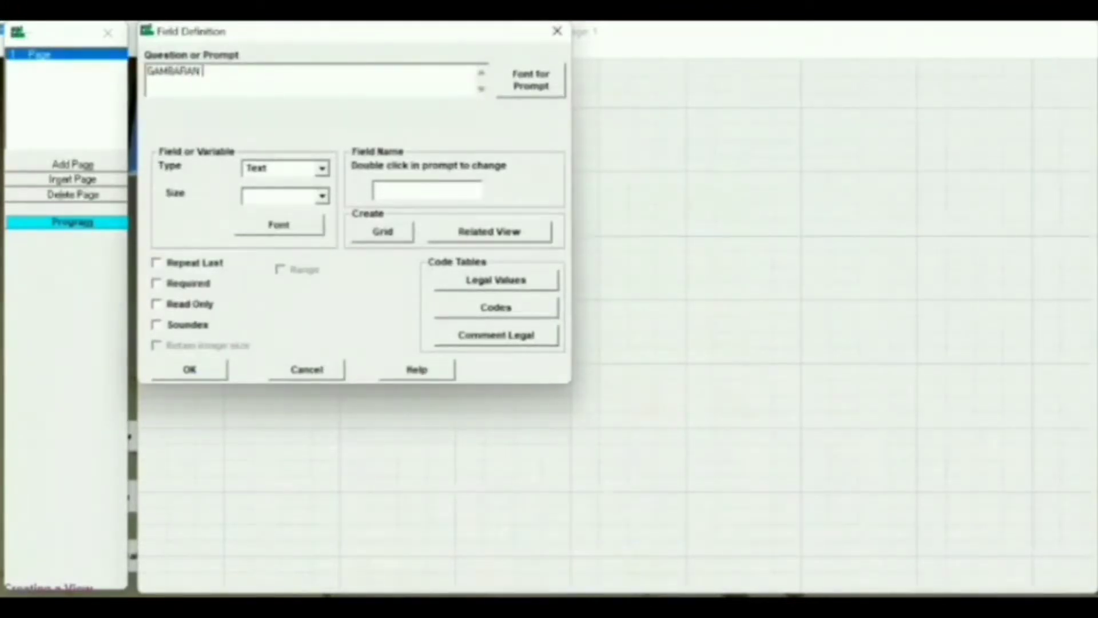
type(" PENGETAHUAN, SIKAP")
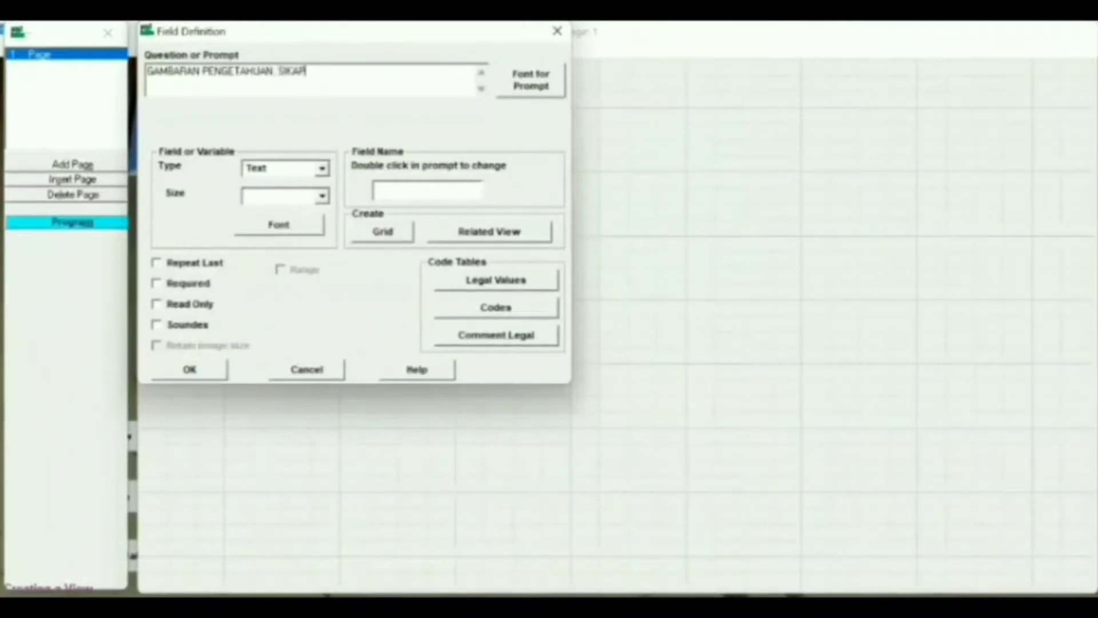
type(", FAN")
type("AN TID")
type("KAN TER")
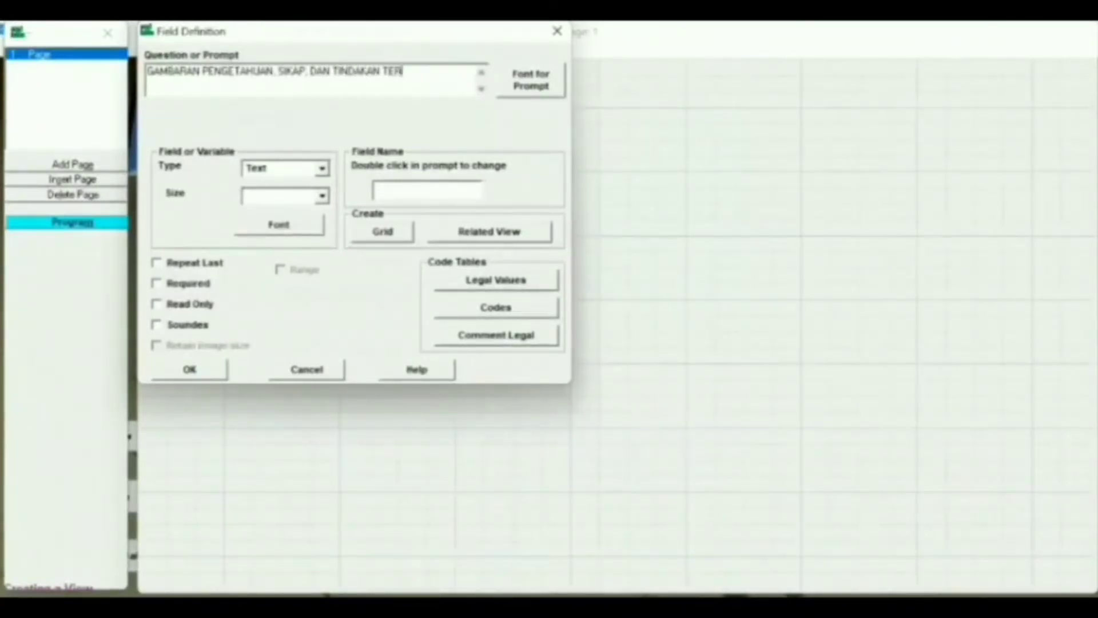
type("HADAP KEJADI")
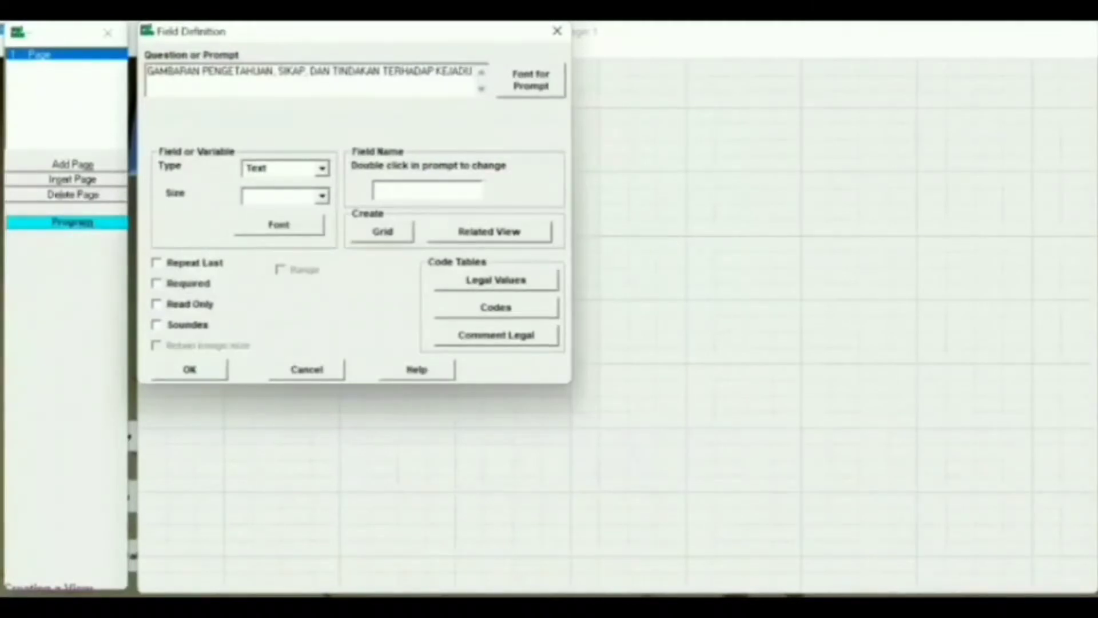
type("AN DIARE")
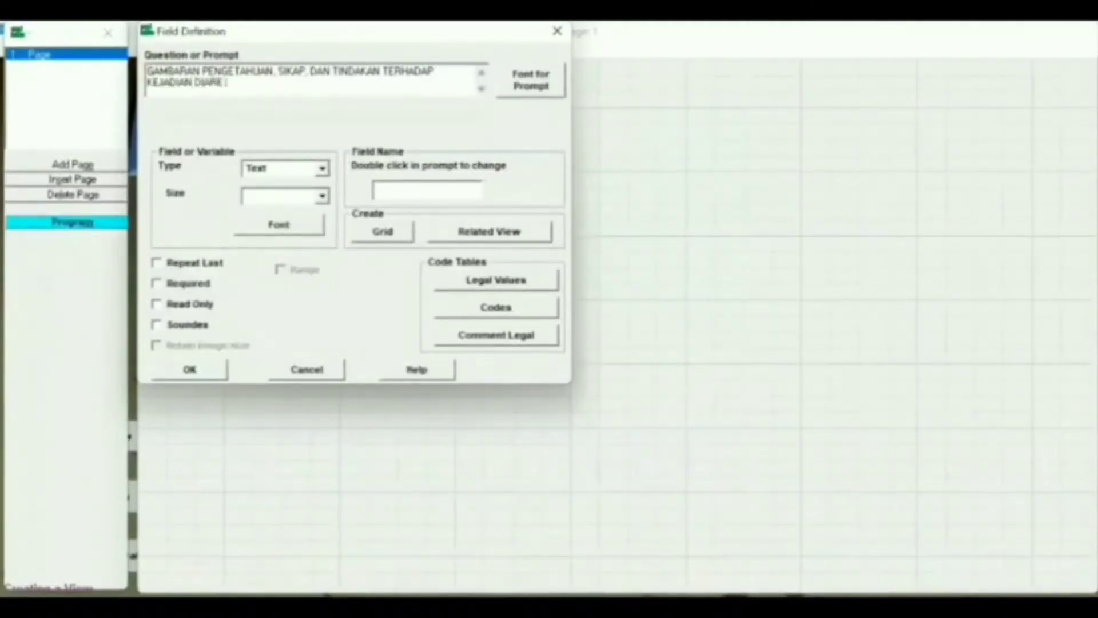
type(" PADA MASYARAKAT")
left_click(523, 85)
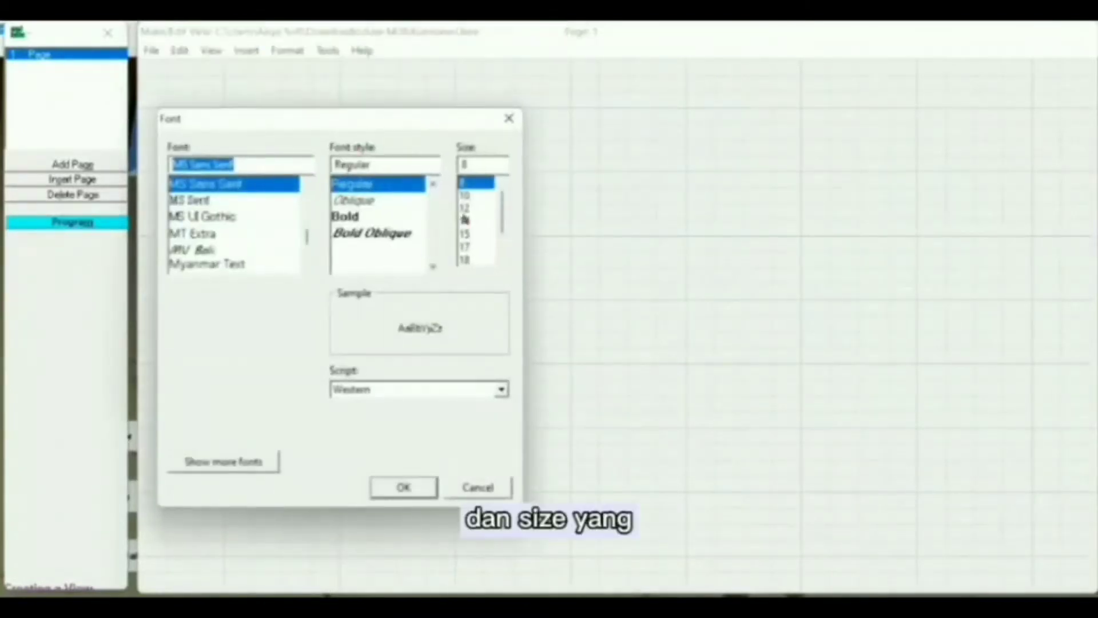
left_click(475, 221)
left_click(391, 490)
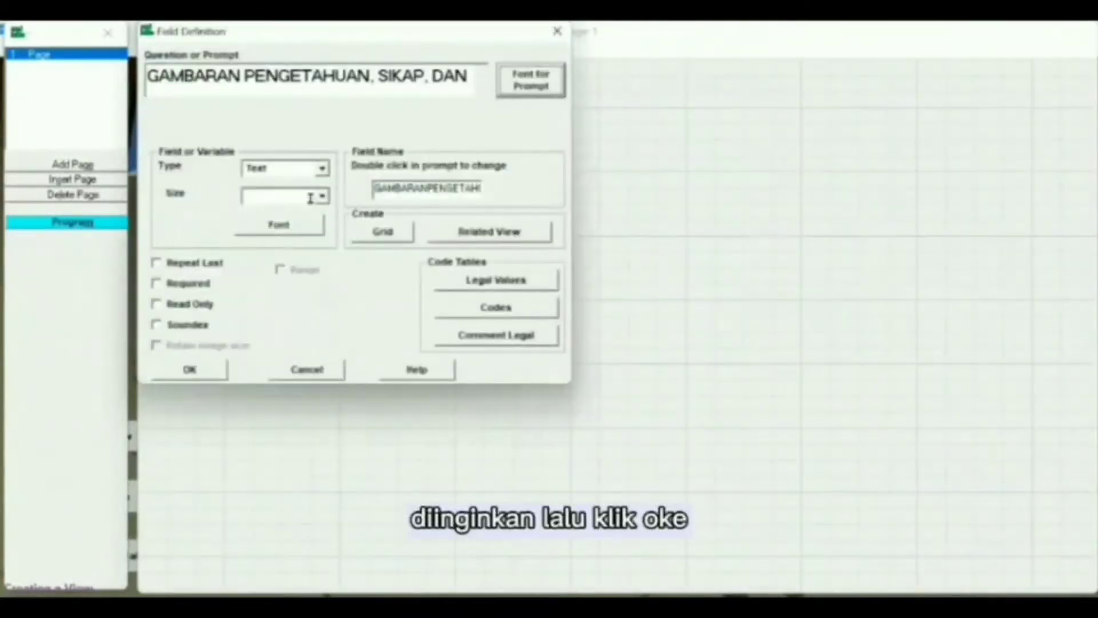
left_click(321, 169)
left_click(272, 196)
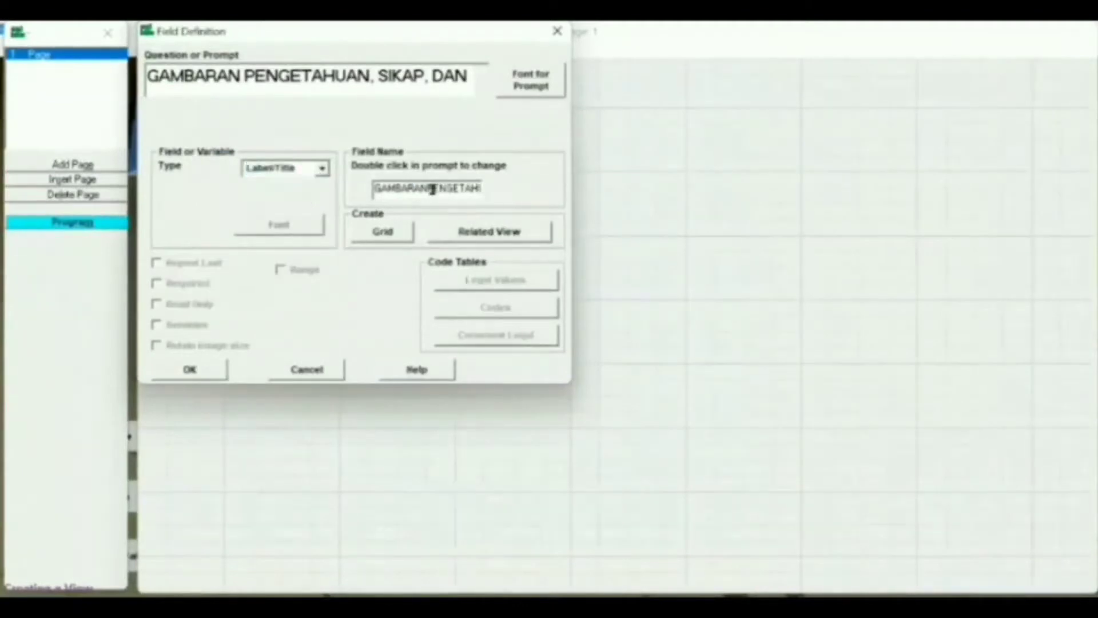
key("BackSpace")
key("BackSpace")
key("BackSpace")
key("BackSpace")
key("BackSpace")
key("BackSpace")
key("BackSpace")
key("BackSpace")
key("BackSpace")
key("BackSpace")
key("BackSpace")
key("BackSpace")
key("BackSpace")
key("BackSpace")
key("BackSpace")
key("BackSpace")
key("BackSpace")
key("BackSpace")
key("BackSpace")
key("BackSpace")
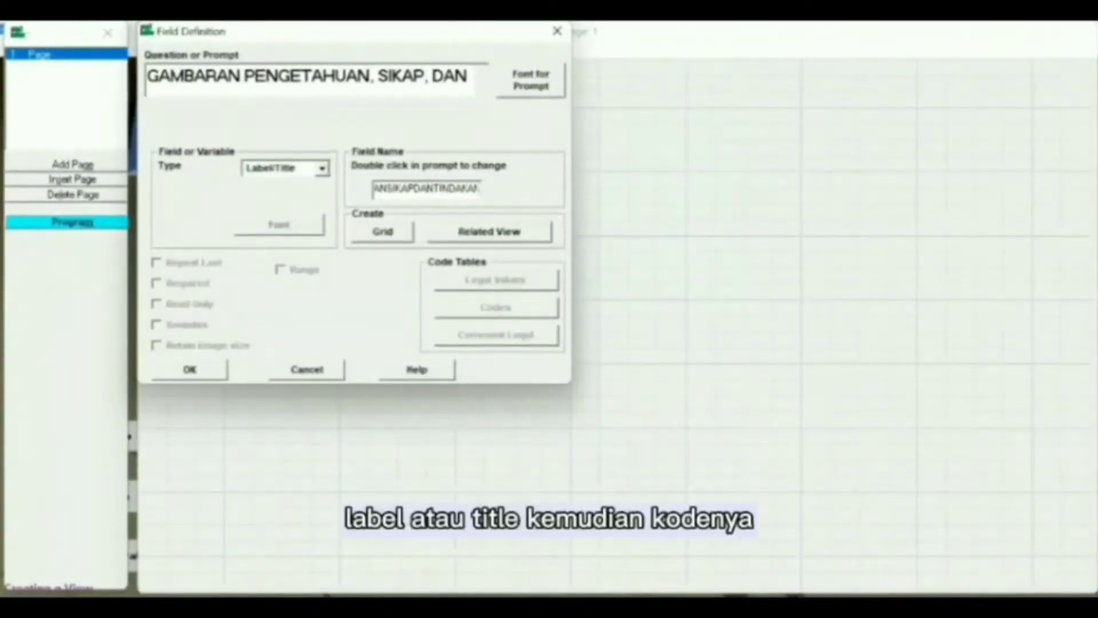
type("Label1")
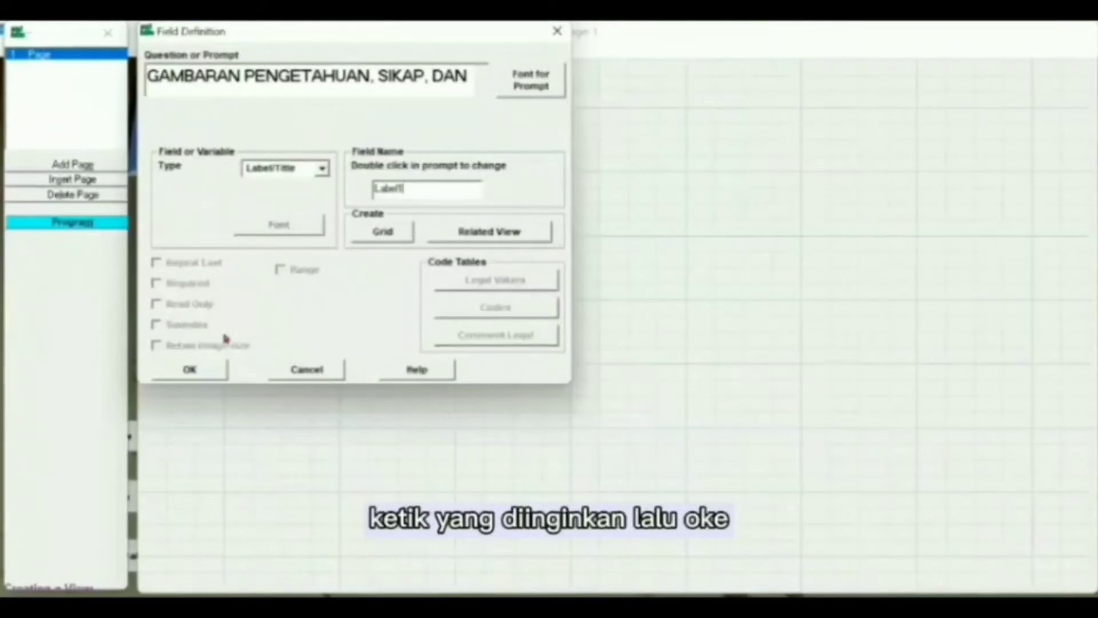
left_click(207, 371)
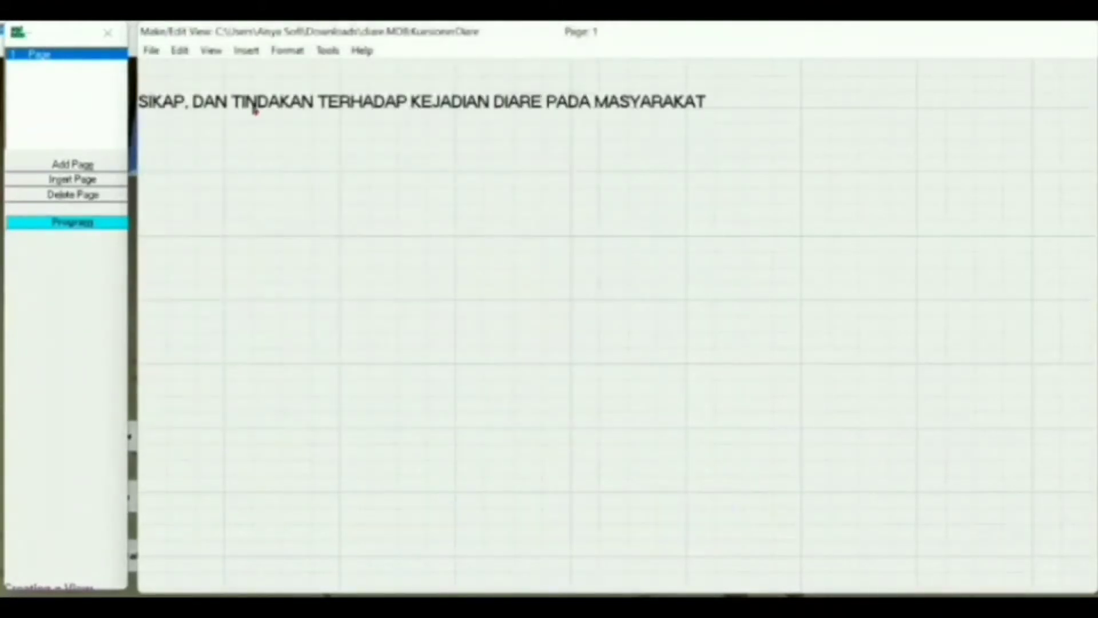
left_click_drag(331, 111, 509, 103)
- Create a 12-point Label/Title field 'I. IDENTITAS' named Label
right_click(220, 157)
type("1. ")
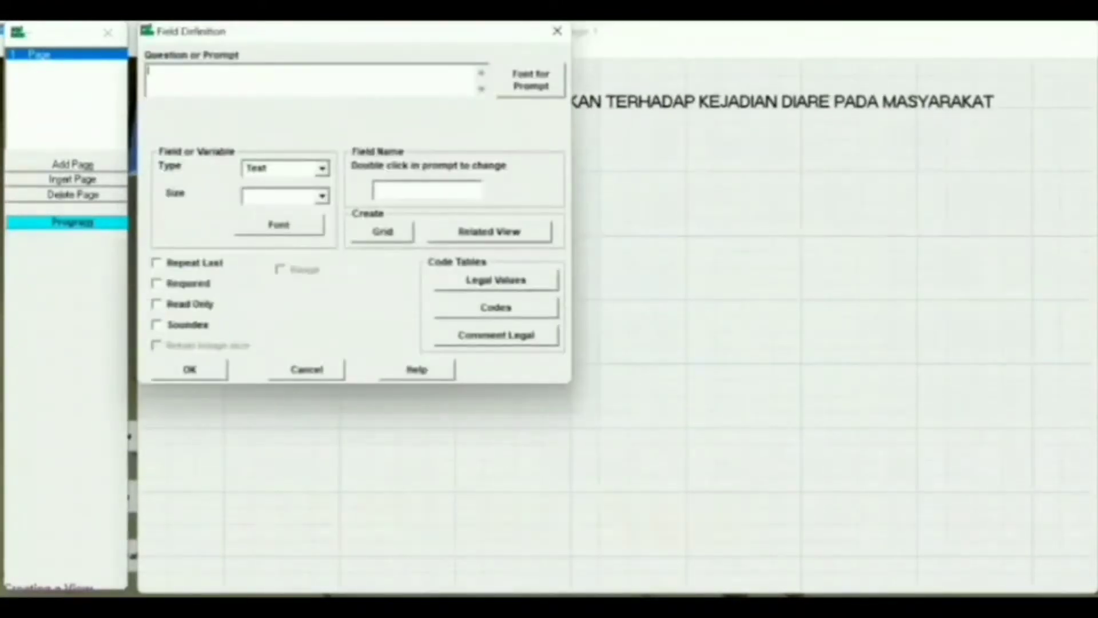
type("IDENTITAS")
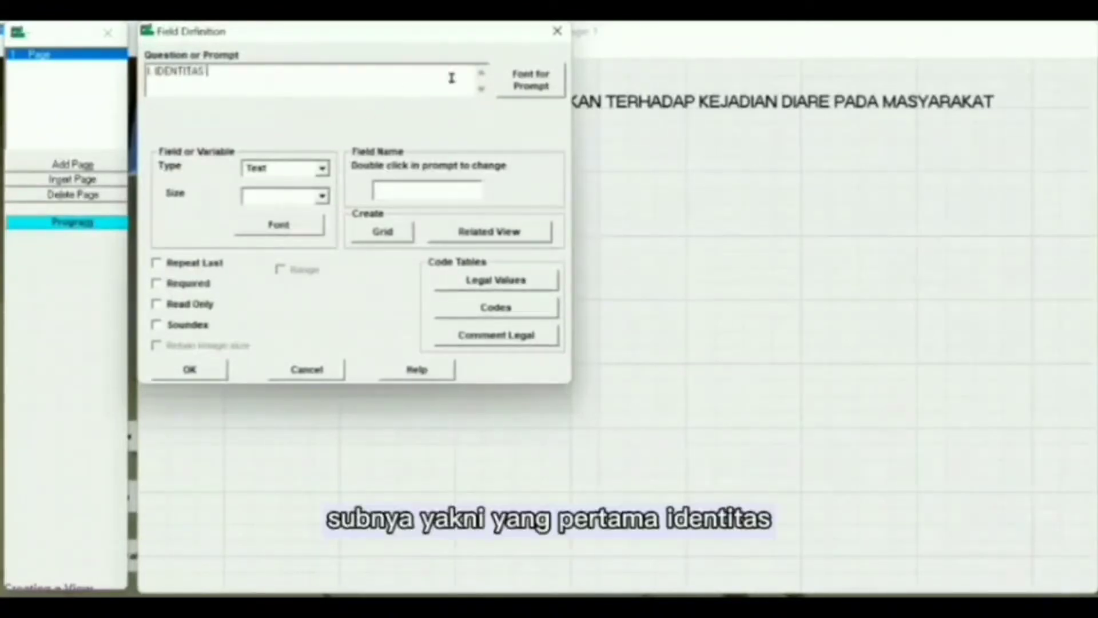
key("Return")
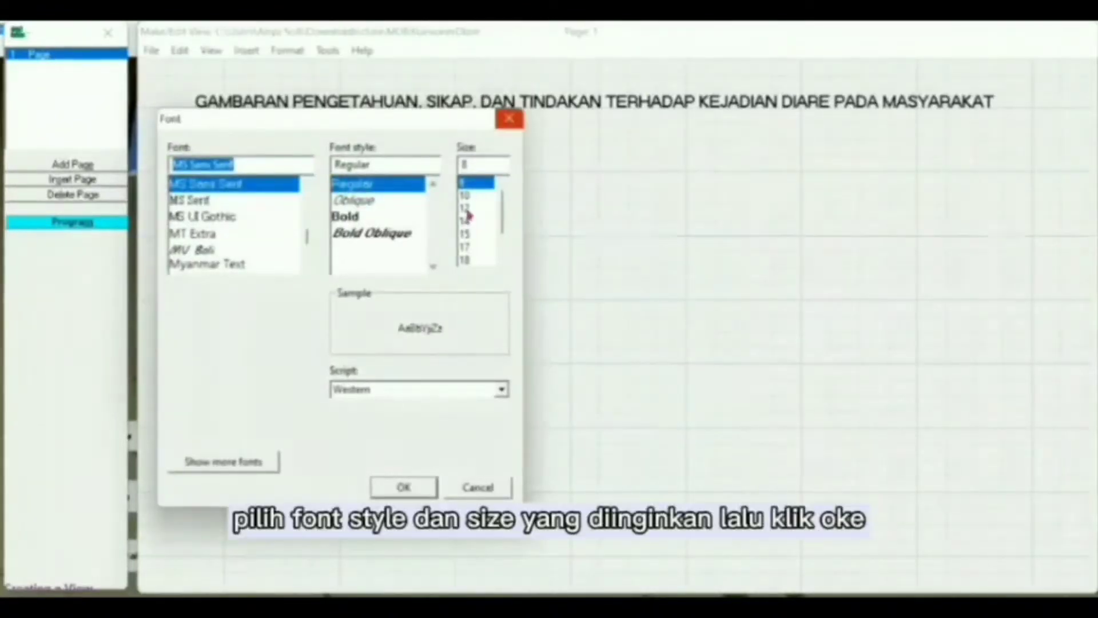
left_click(467, 210)
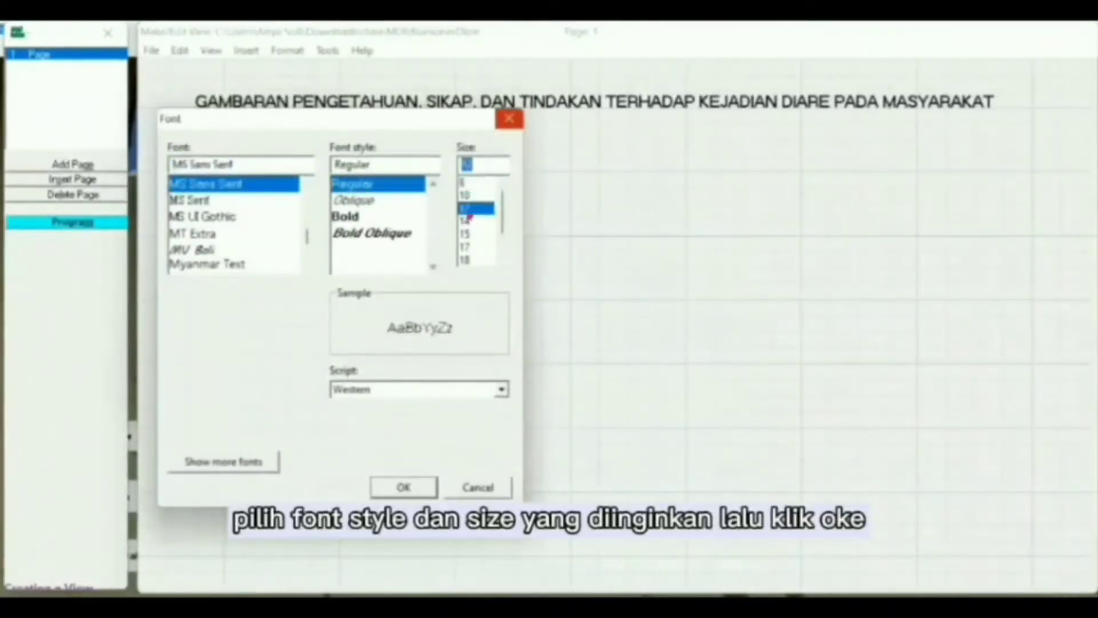
left_click(403, 487)
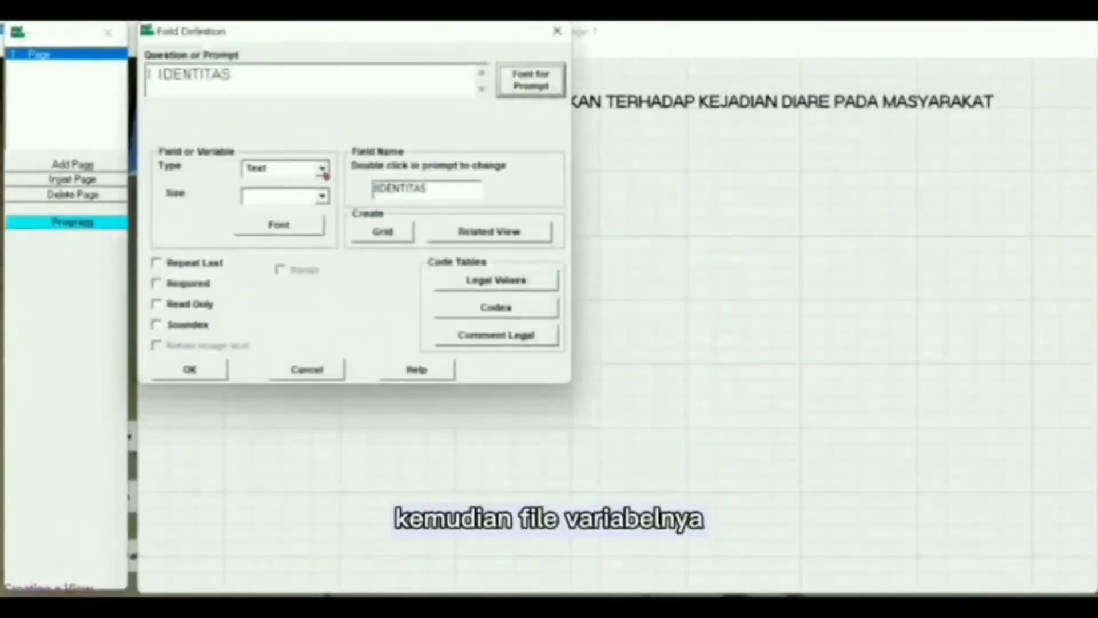
left_click(323, 170)
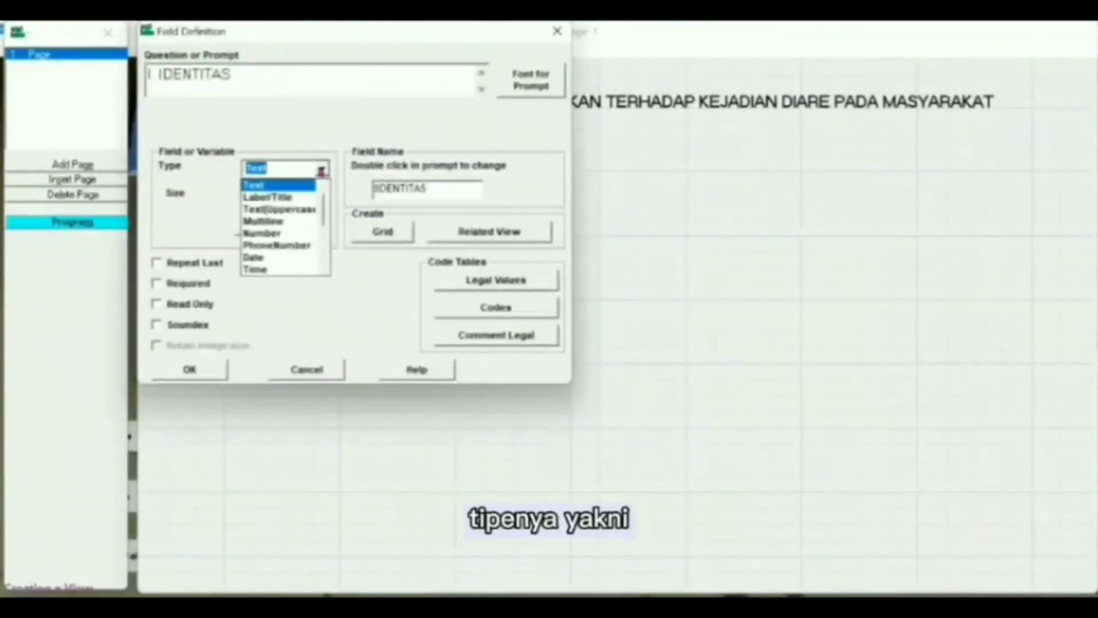
left_click(308, 197)
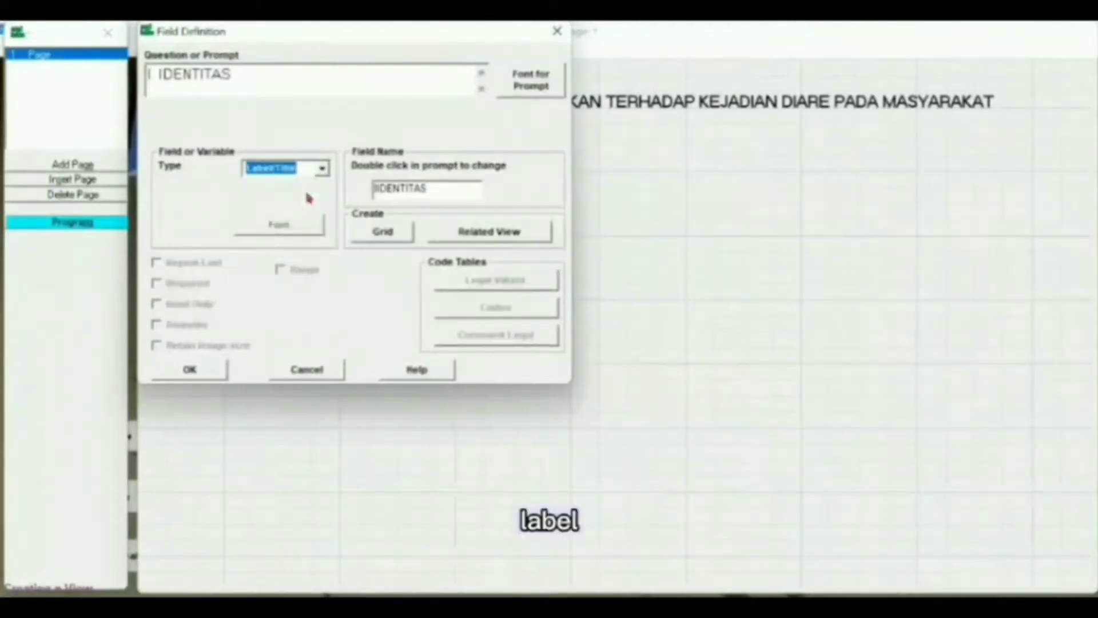
left_click(440, 190)
key("BackSpace")
key("BackSpace")
key("BackSpace")
key("BackSpace")
key("BackSpace")
key("BackSpace")
key("BackSpace")
key("BackSpace")
key("BackSpace")
type("Label2")
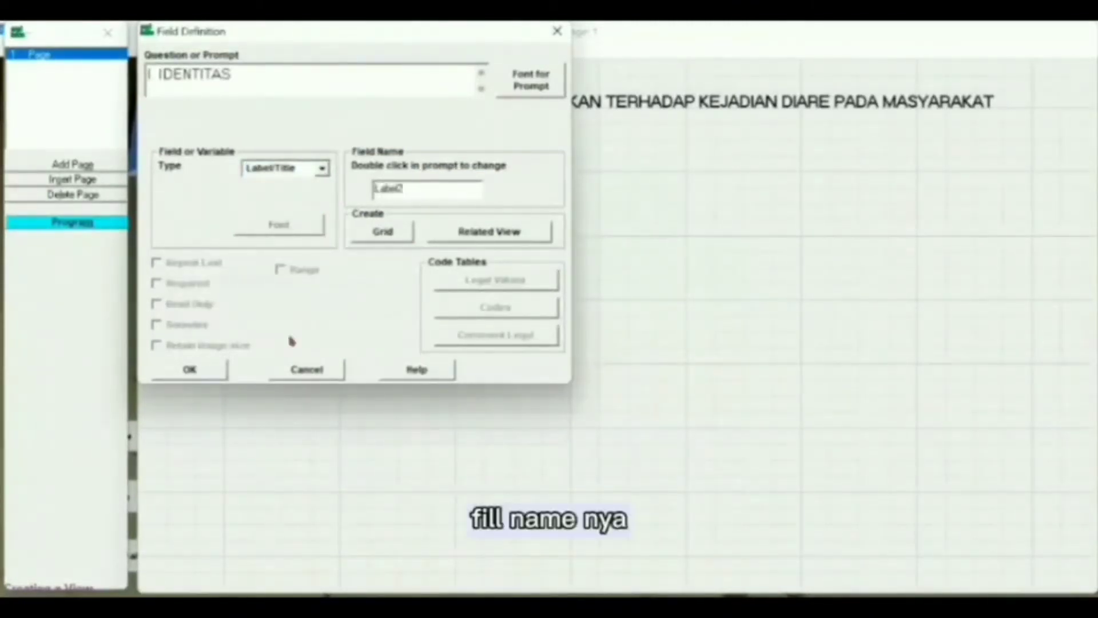
left_click(160, 377)
- Make the I. IDENTITAS label bold and move it left below the title
double_click(304, 165)
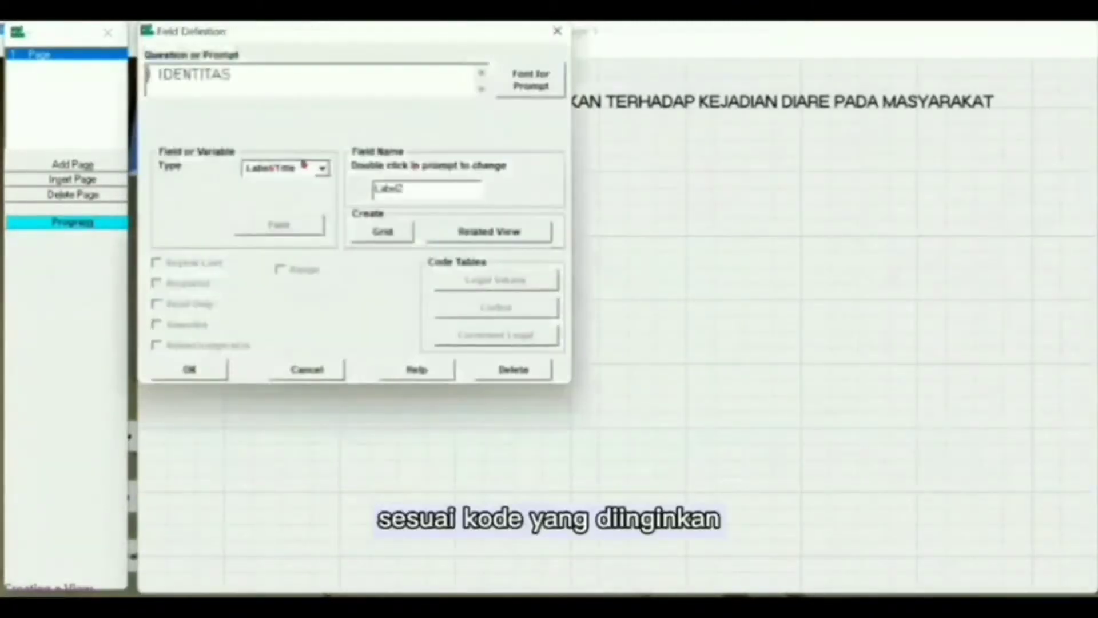
left_click(518, 84)
left_click(369, 216)
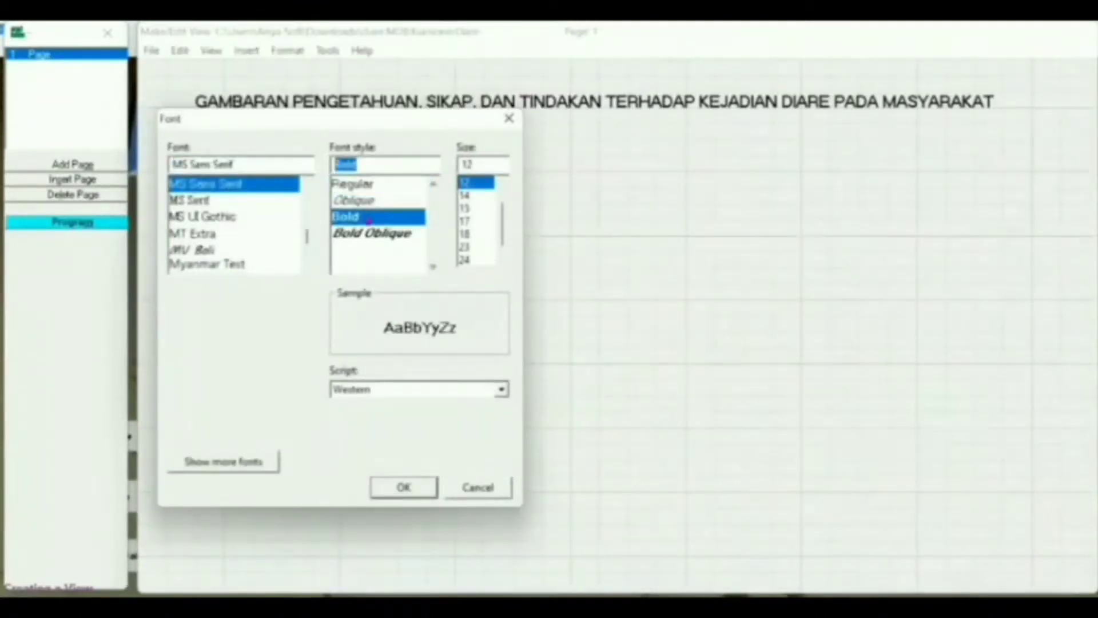
left_click(402, 488)
left_click(199, 369)
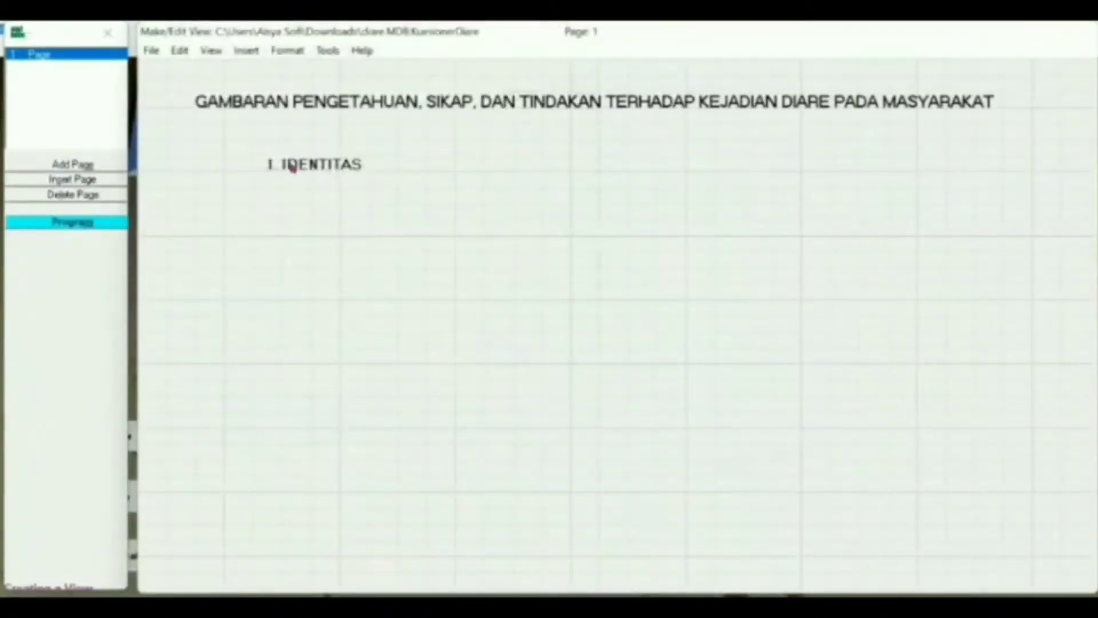
left_click_drag(292, 167, 204, 153)
- Start a new field with the prompt 'a. Nomor Responden' in a larger font
right_click(263, 189)
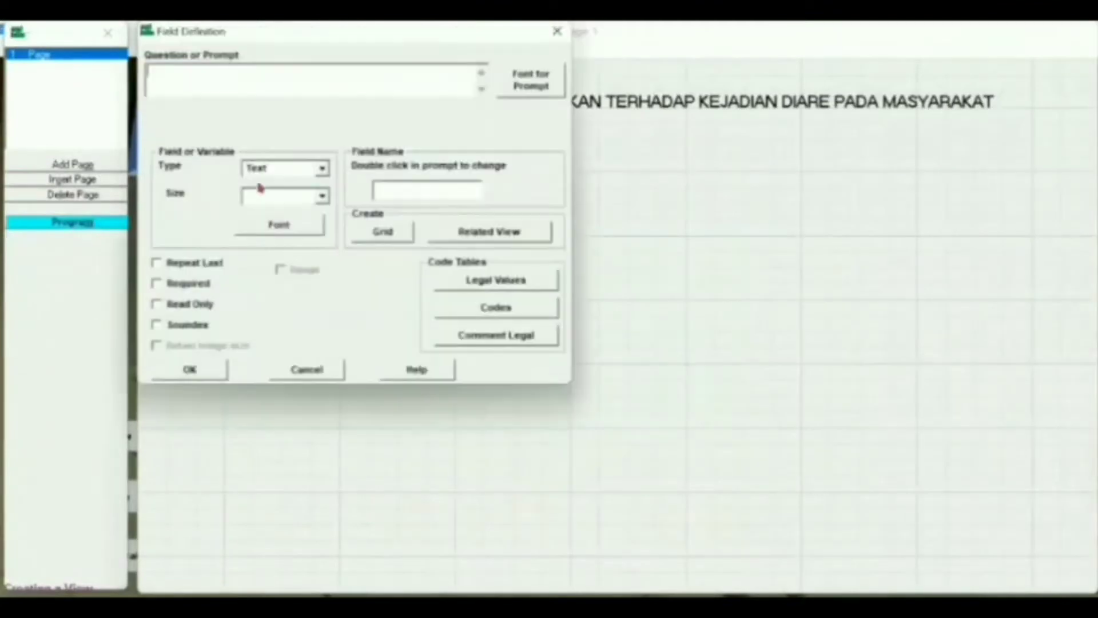
type("a. Nama Responden")
left_click(507, 85)
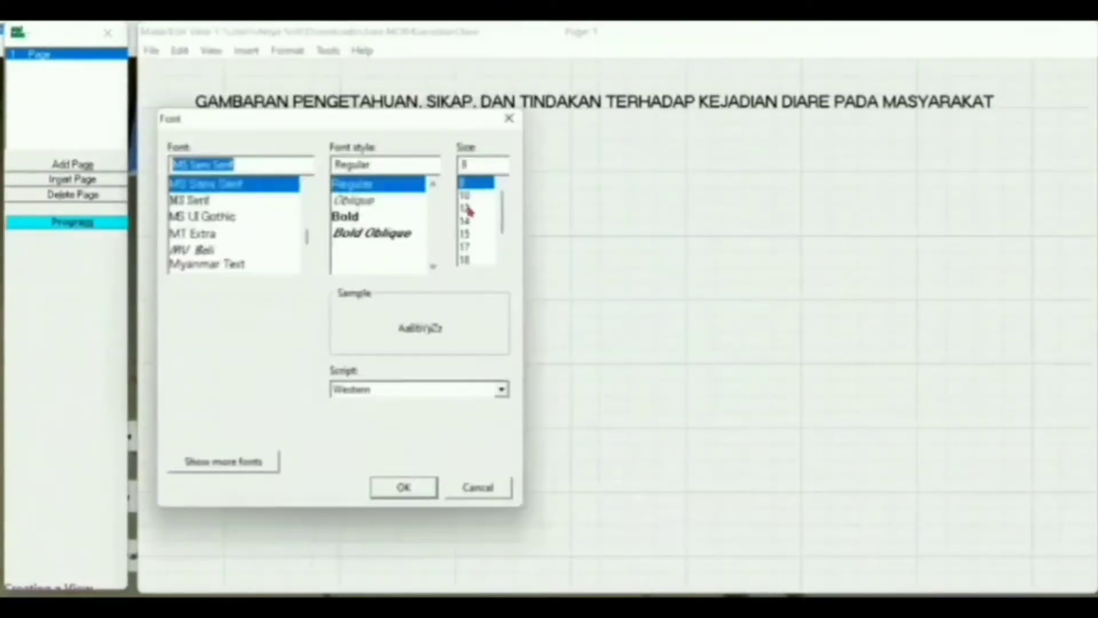
left_click(470, 211)
left_click(416, 488)
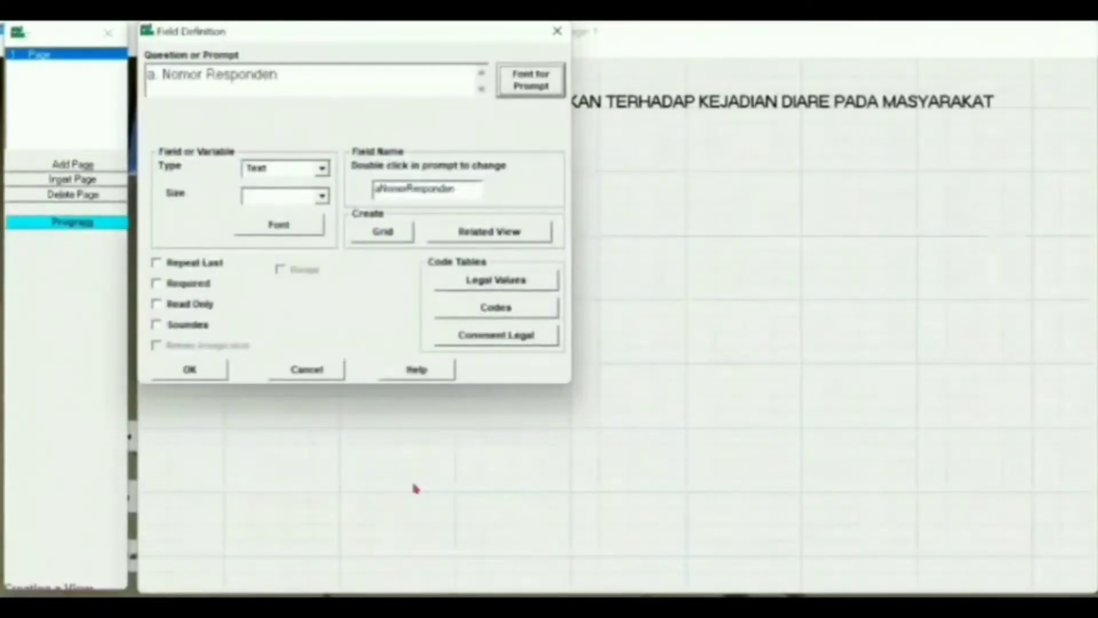
- Make it a Number field named Nomor with the ## pattern
left_click(322, 169)
left_click(293, 234)
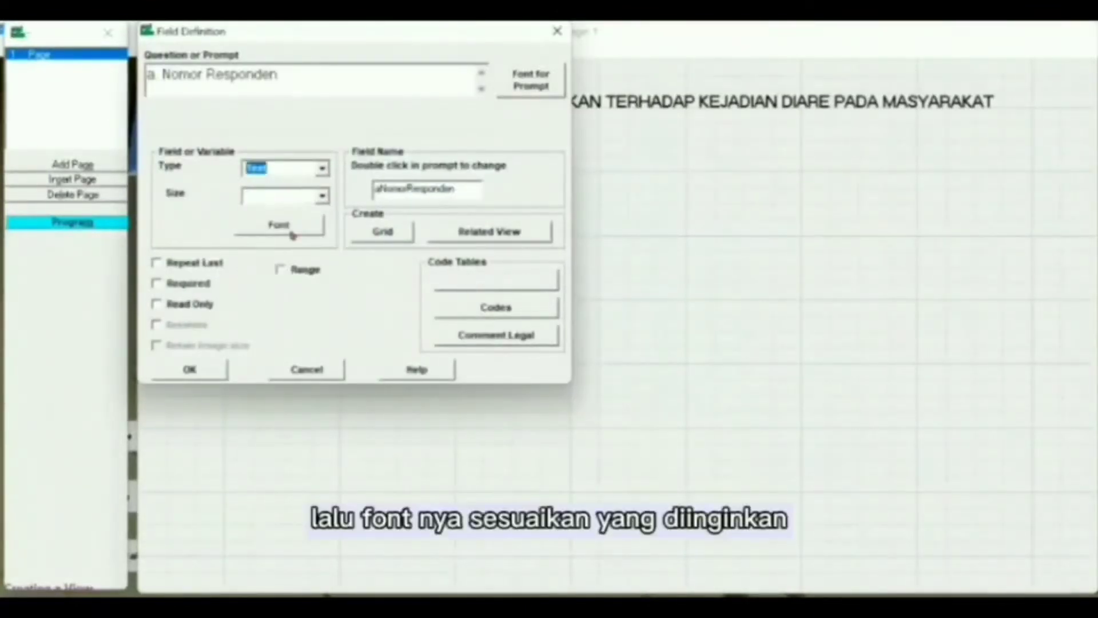
double_click(455, 188)
key("BackSpace")
type("Nomor")
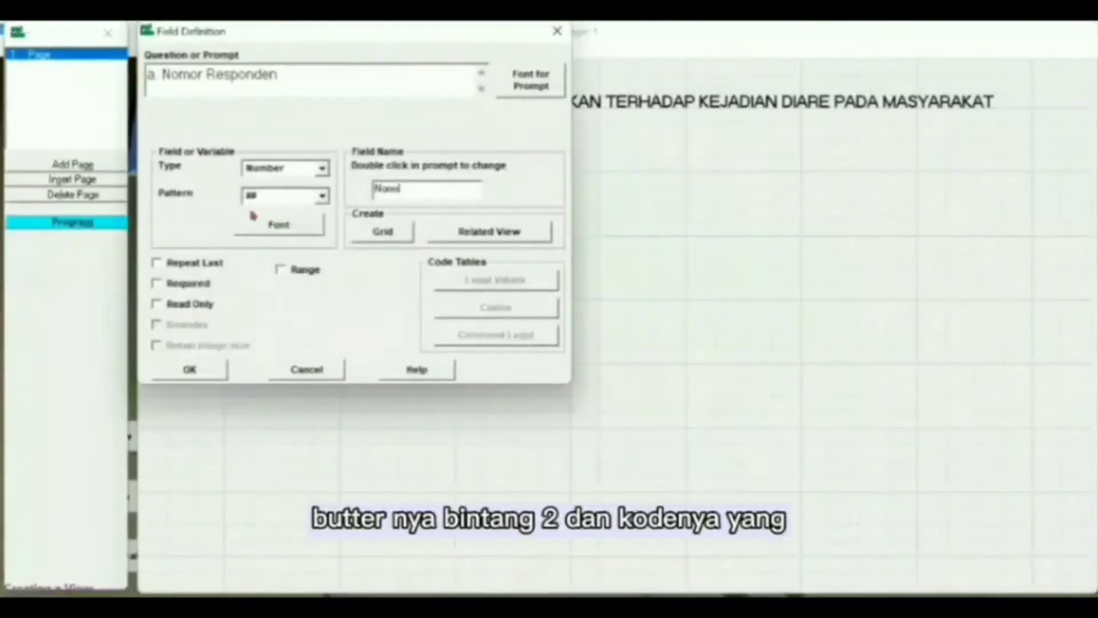
left_click(323, 196)
left_click(314, 226)
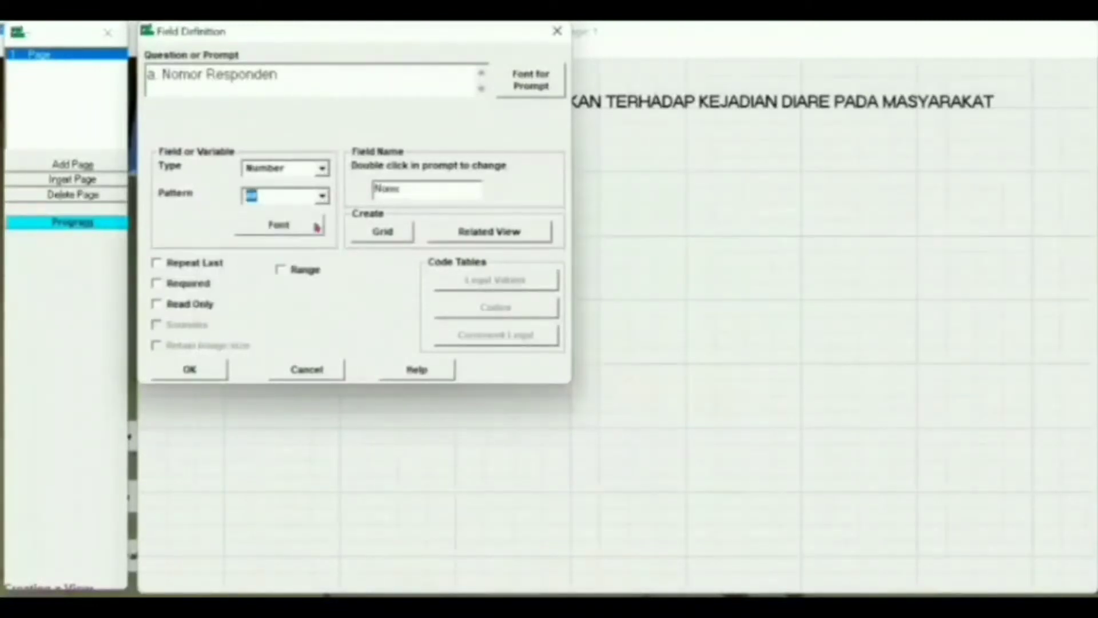
left_click(189, 369)
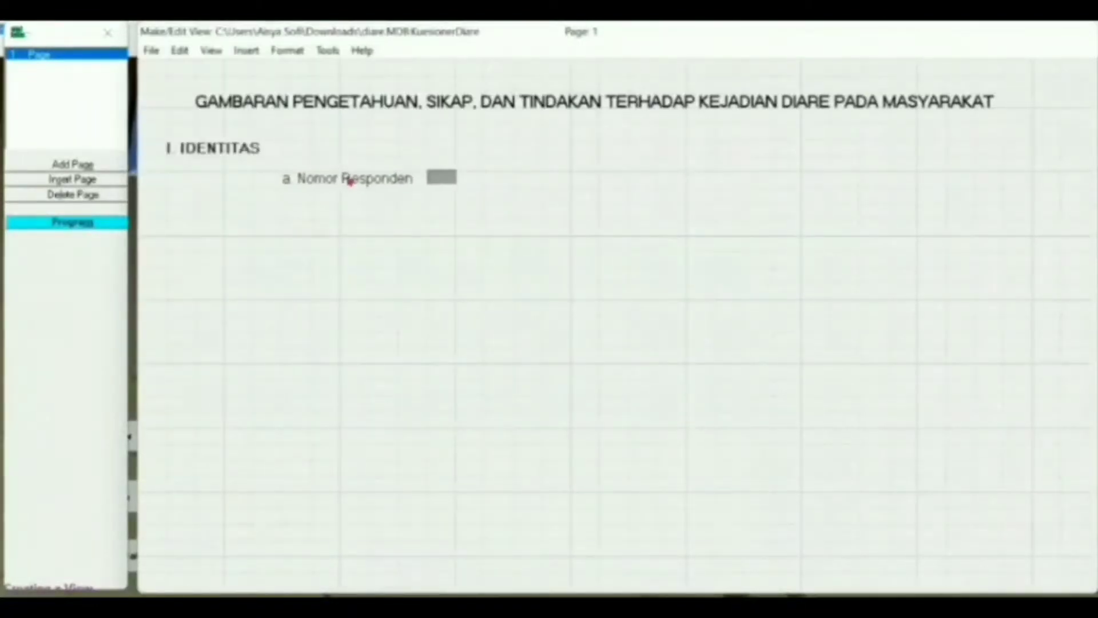
left_click(344, 198)
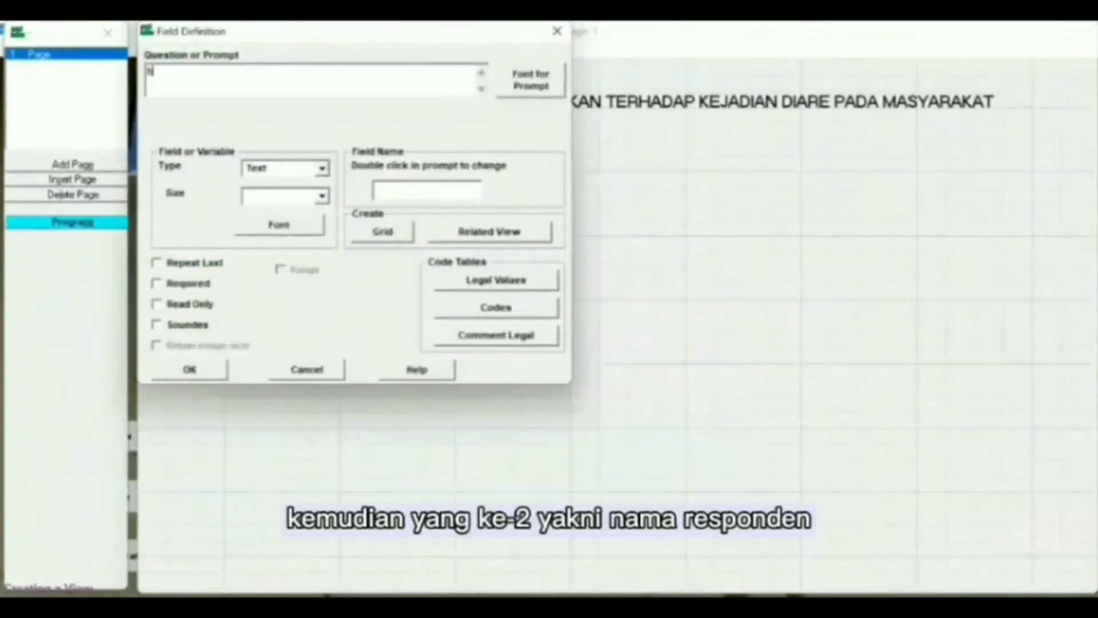
- Add text field 'b. Nama Responden' with size 30, a 12-point prompt and a renamed field name
type("b. Nama Responden")
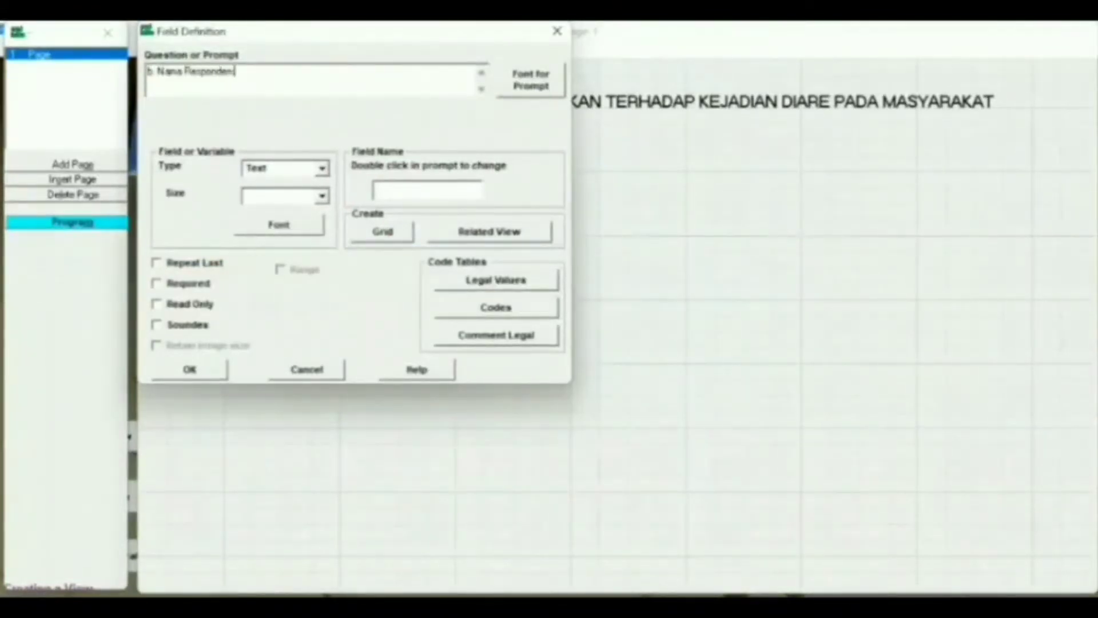
left_click(530, 80)
left_click(466, 209)
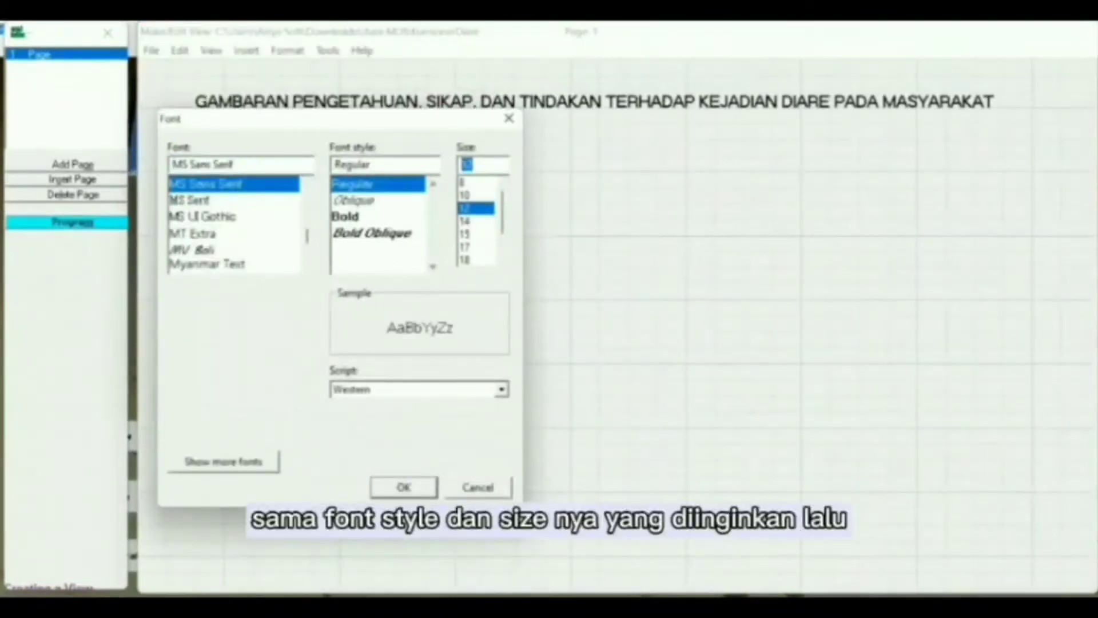
left_click(403, 487)
left_click(322, 168)
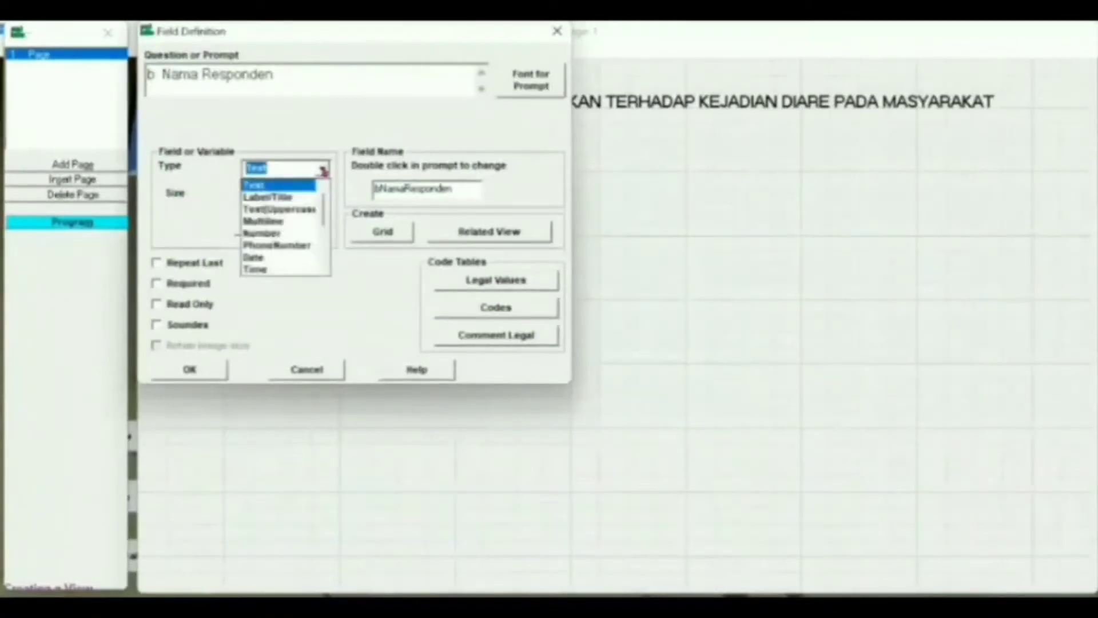
left_click(288, 188)
left_click(312, 196)
type("30")
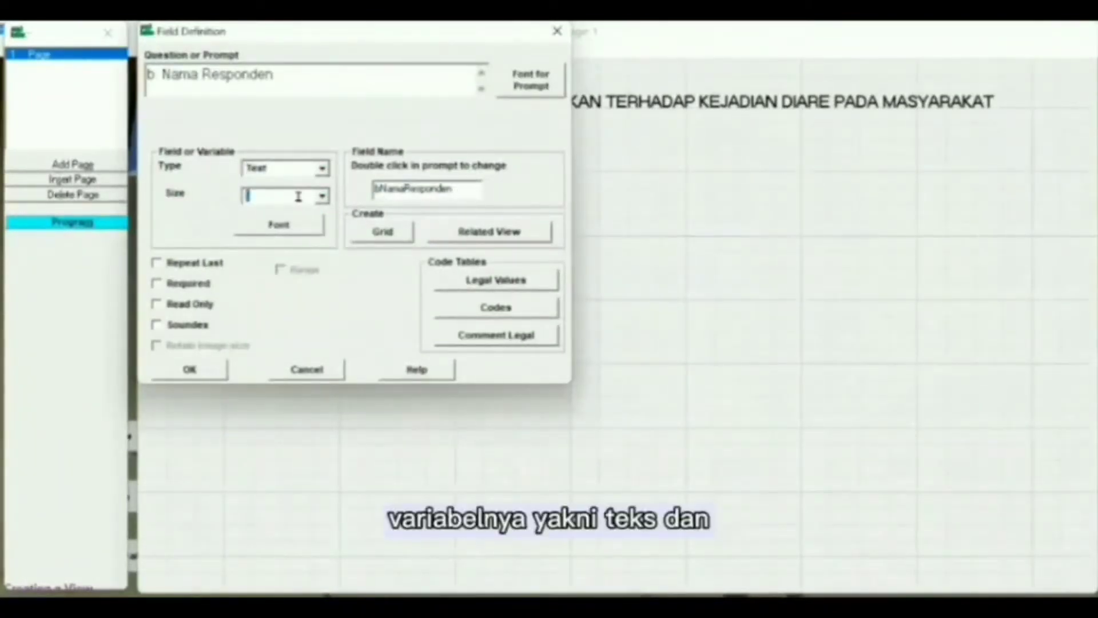
left_click_drag(369, 189, 452, 189)
key("BackSpace")
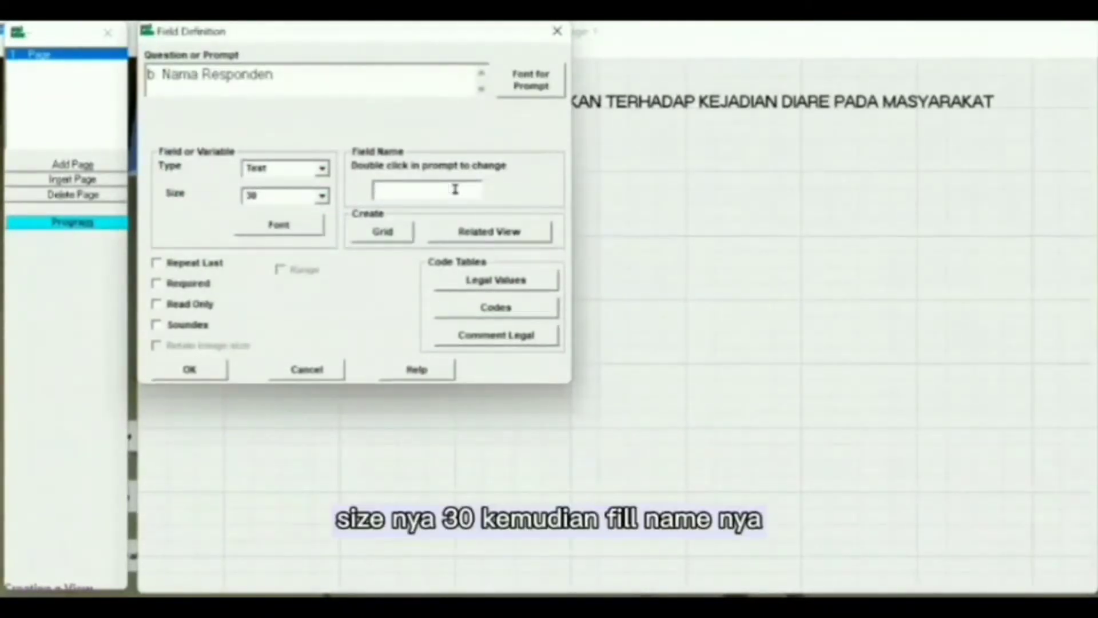
type("Nama")
left_click(191, 366)
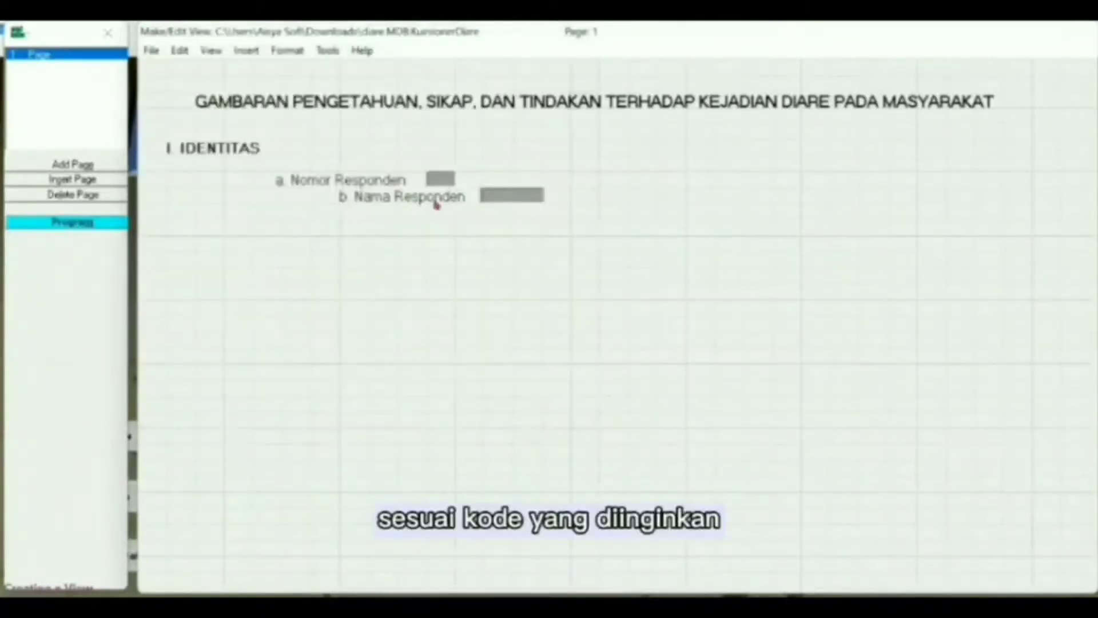
- Start a text field 'c. Jenis Kelamin' with a larger prompt and field name Gender
left_click(398, 208)
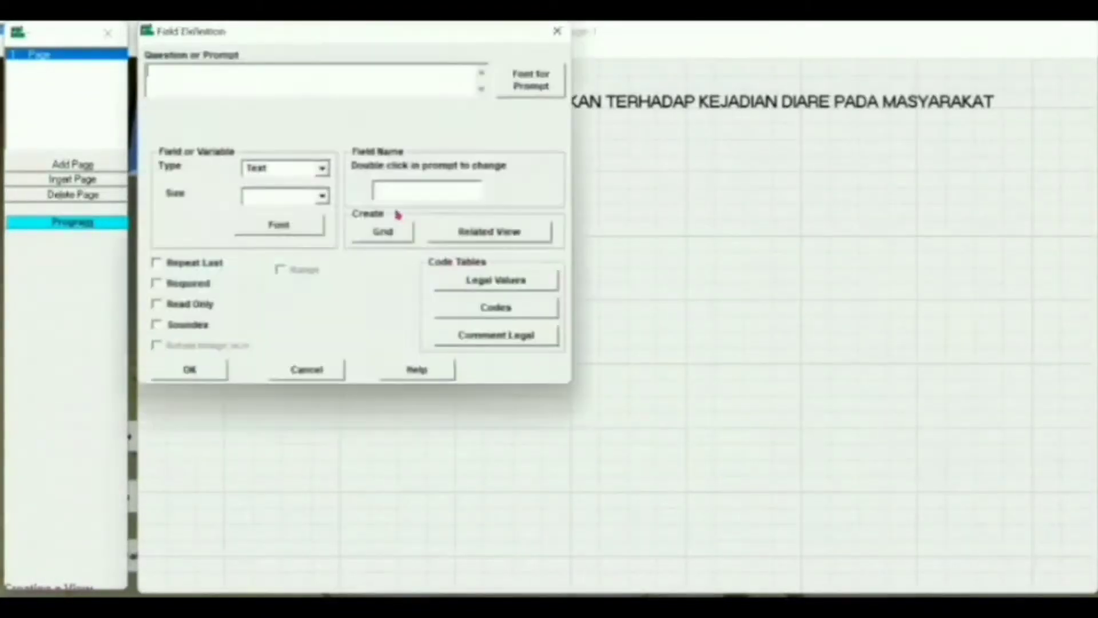
type("c. Jenis Kelamin")
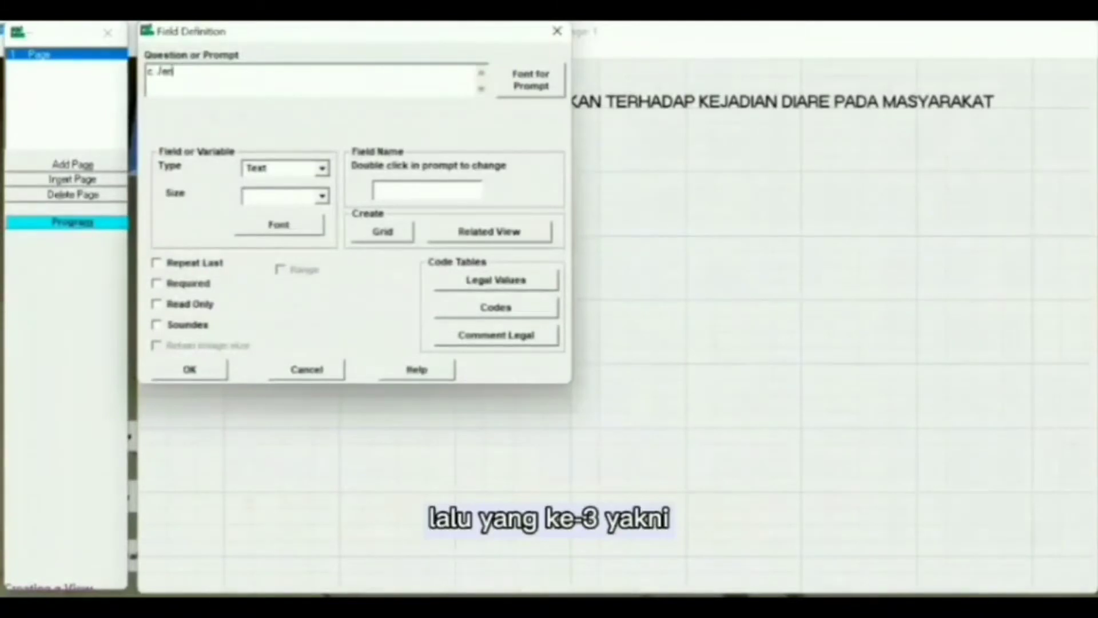
left_click(529, 84)
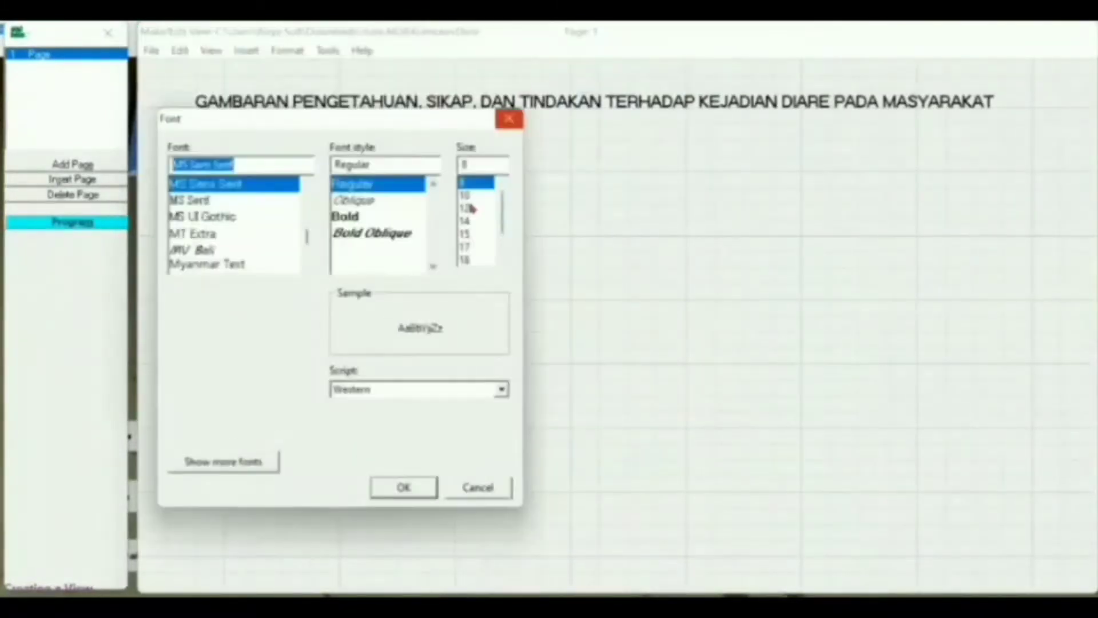
left_click(473, 205)
left_click(400, 486)
left_click(323, 171)
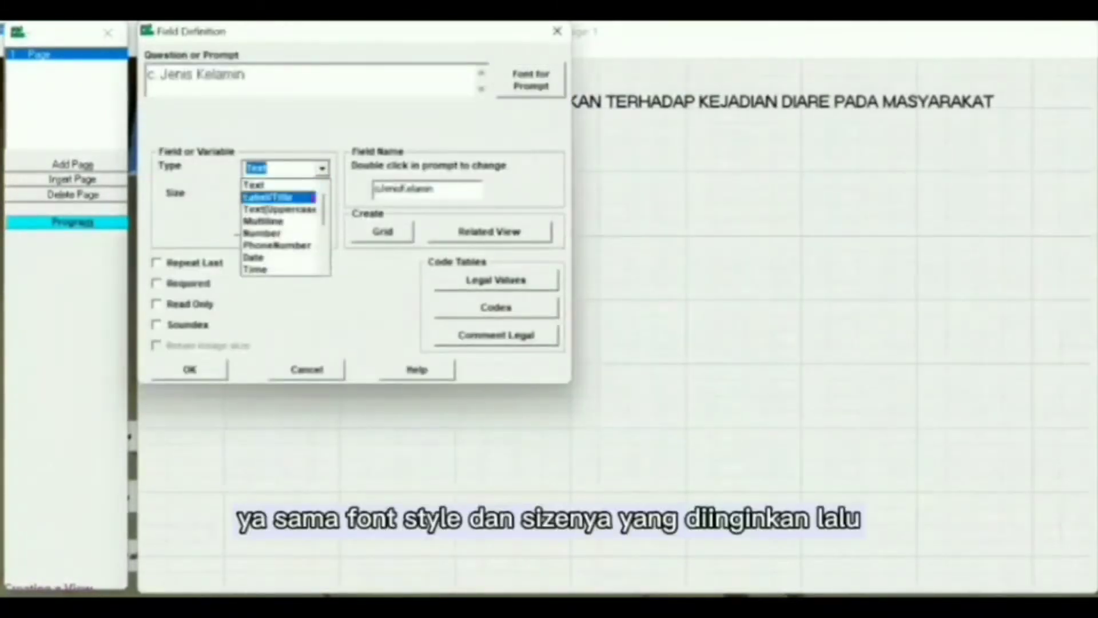
left_click(314, 179)
left_click(323, 197)
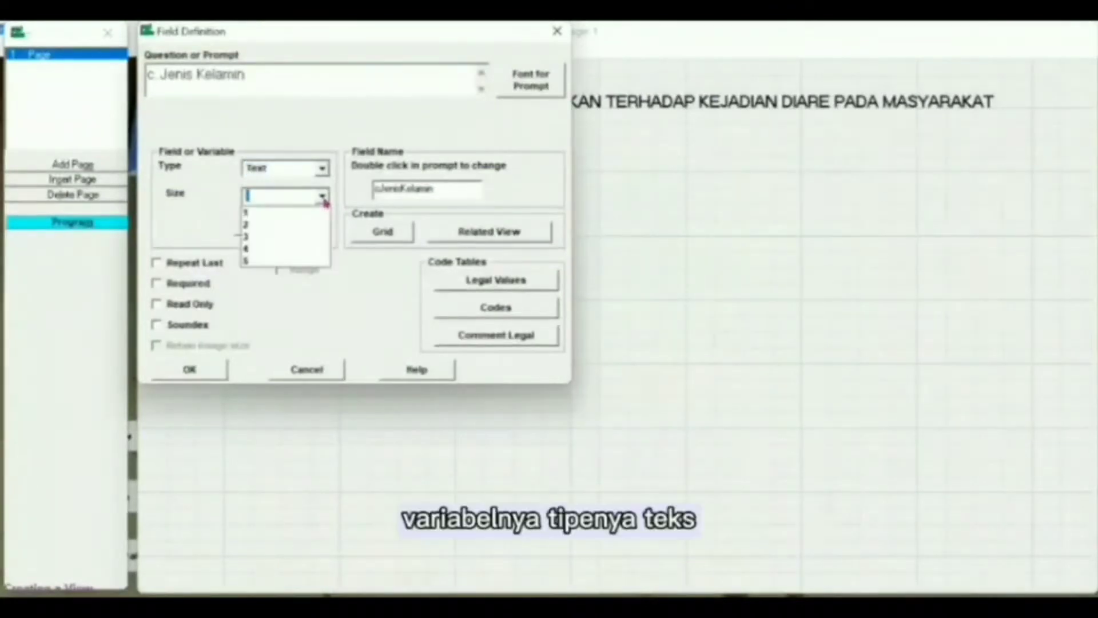
left_click(323, 197)
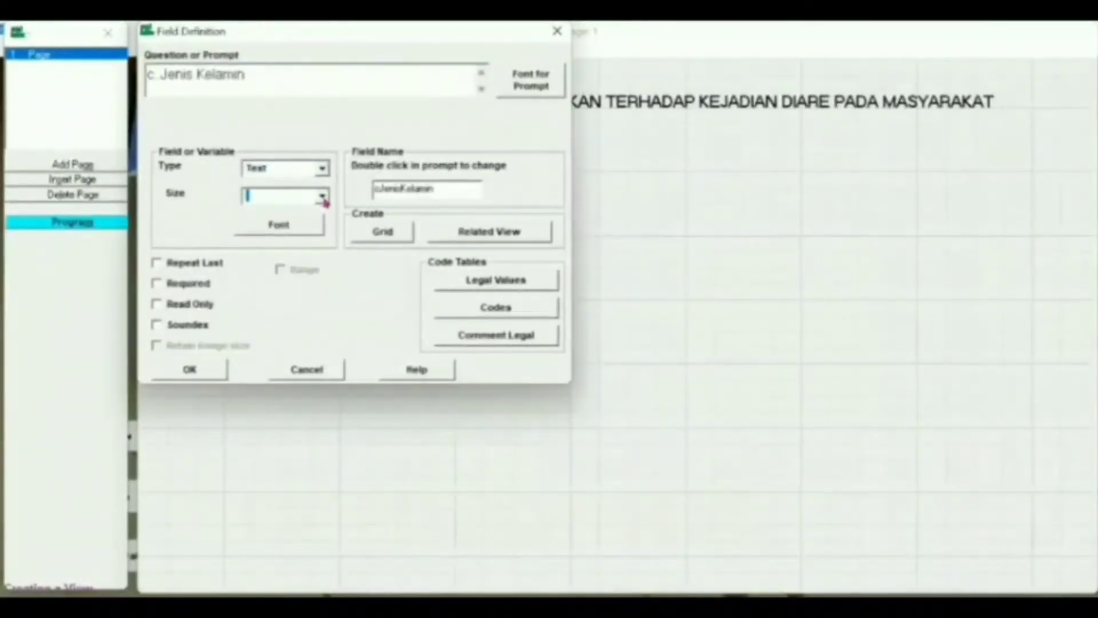
left_click(433, 188)
double_click(434, 188)
key("BackSpace")
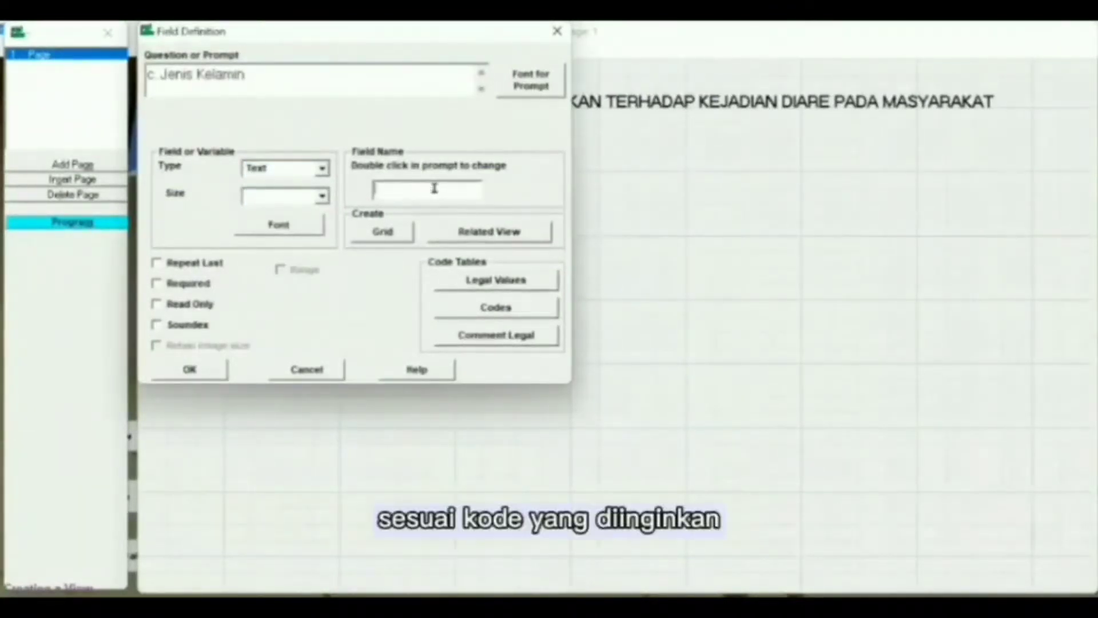
type("Gender")
- Give Gender the legal values Laki-laki and Perempuan and add the field
left_click(495, 284)
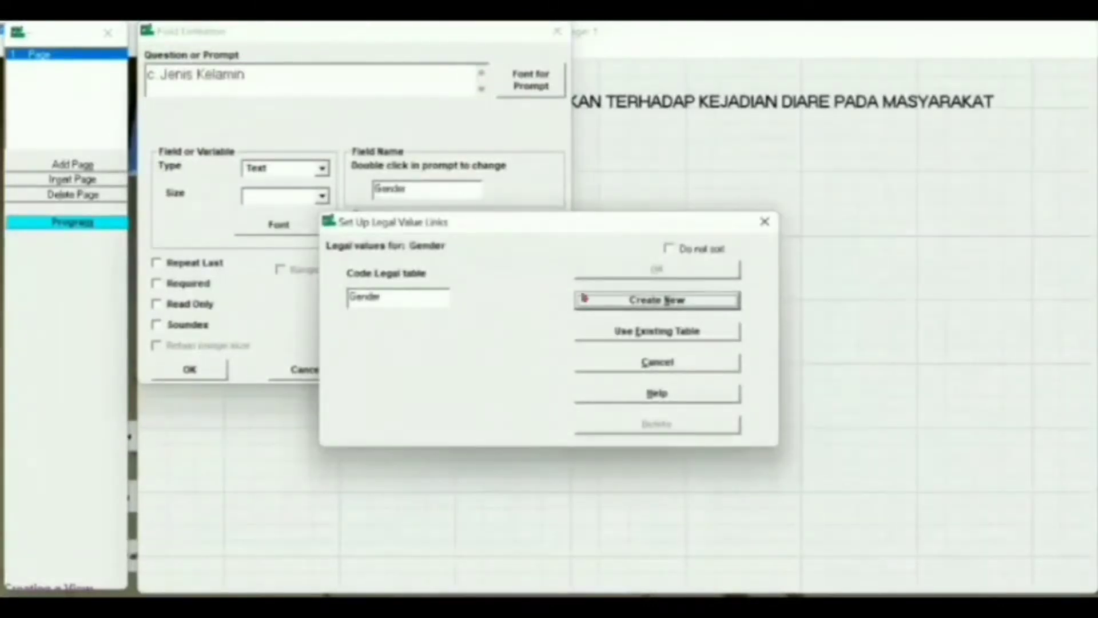
left_click(605, 302)
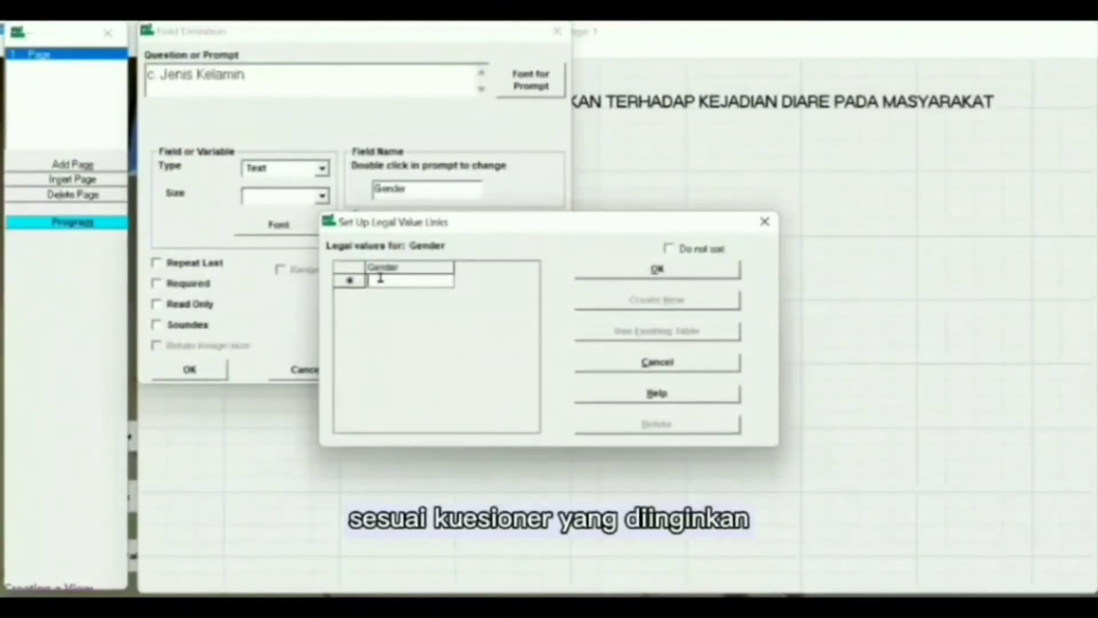
type("Laki")
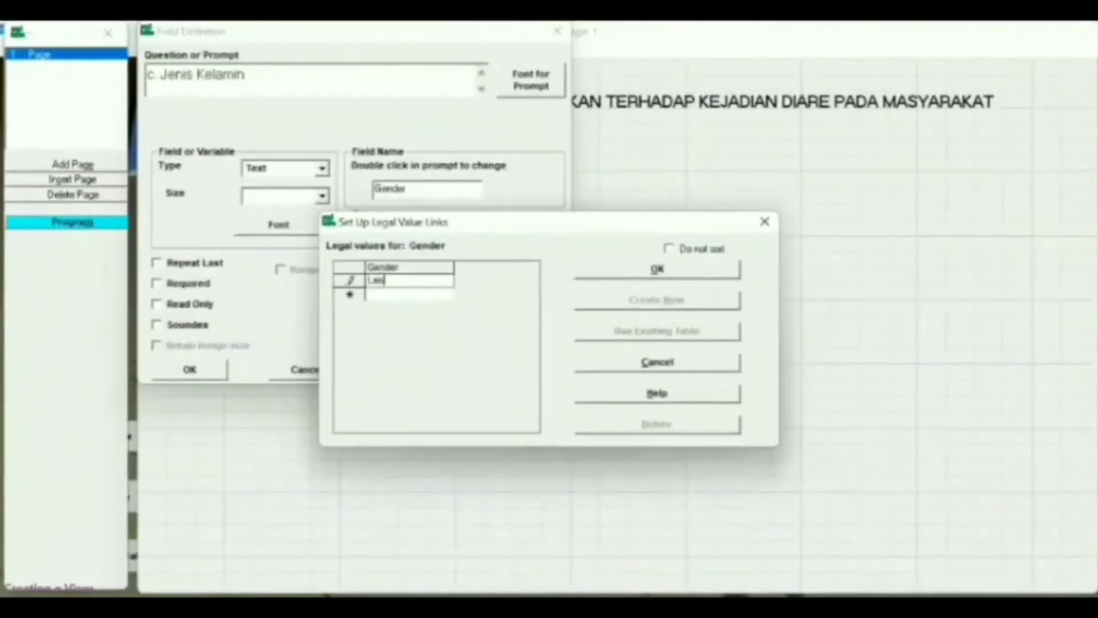
type("-laki")
key("Return")
type("Perempuan")
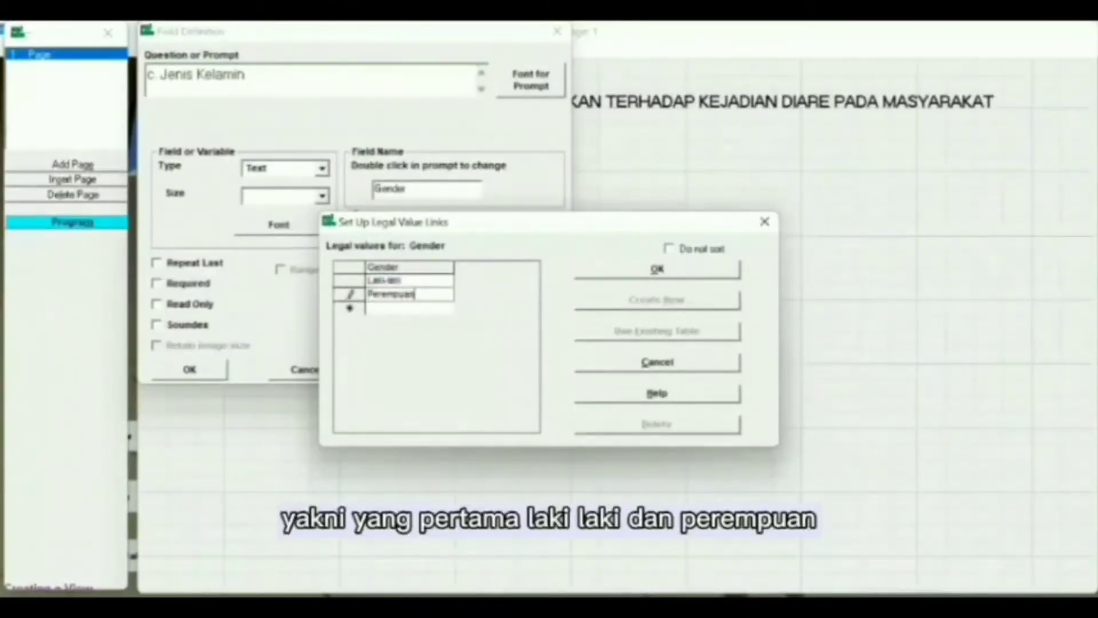
left_click(658, 269)
left_click(200, 369)
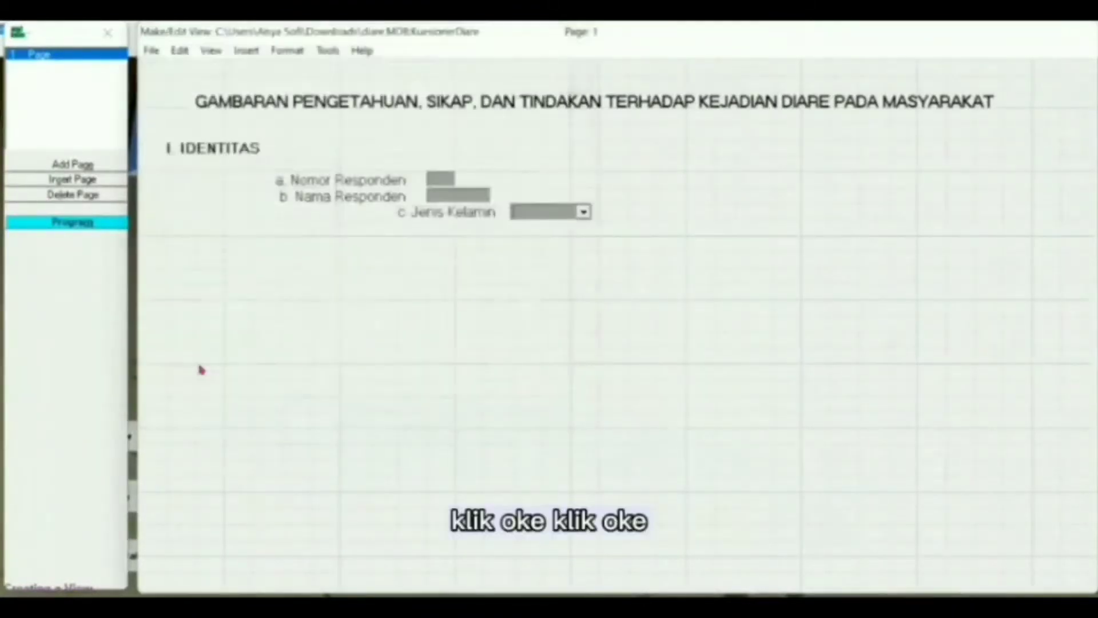
- Add date field 'd. Tanggal Lahir' named TL and place it under Jenis Kelamin
left_click(325, 231)
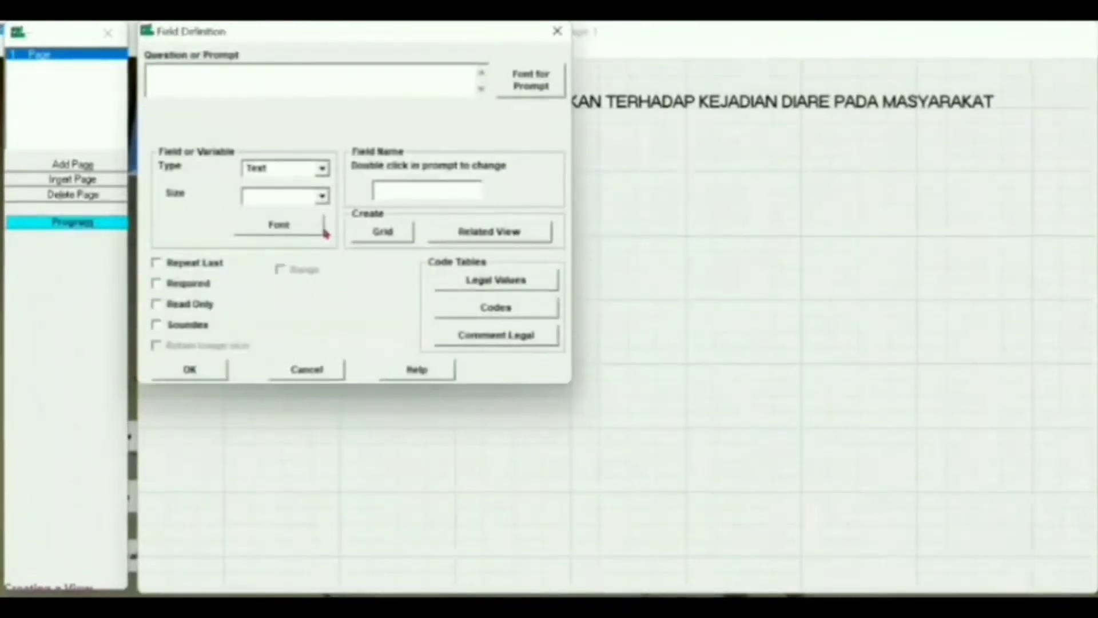
type("d. Tanggal Lahir")
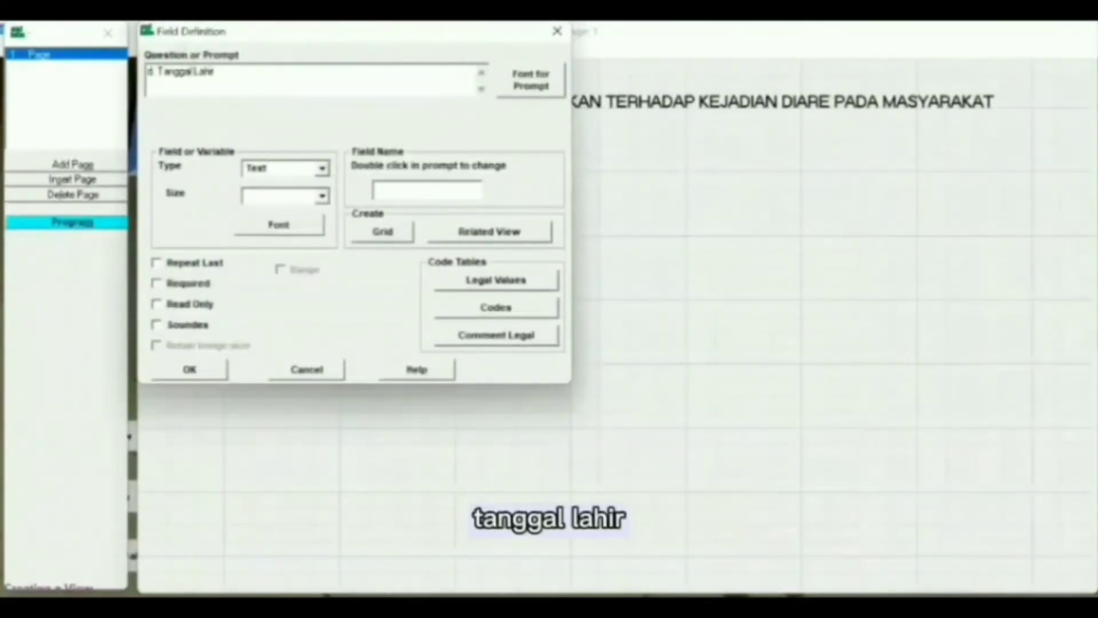
left_click(553, 81)
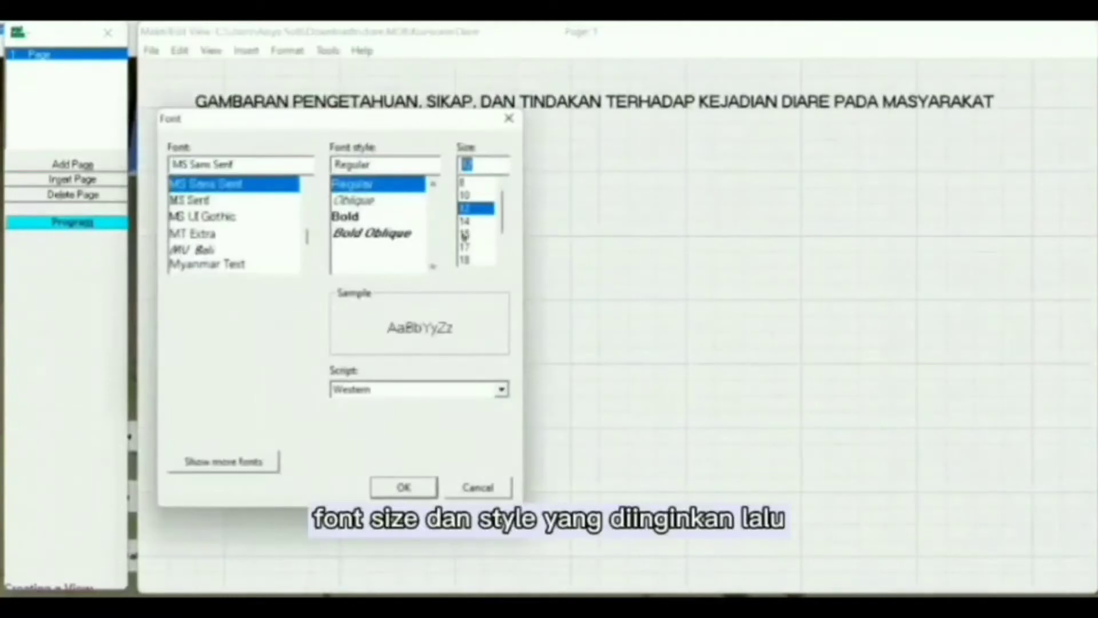
left_click(410, 496)
left_click(324, 170)
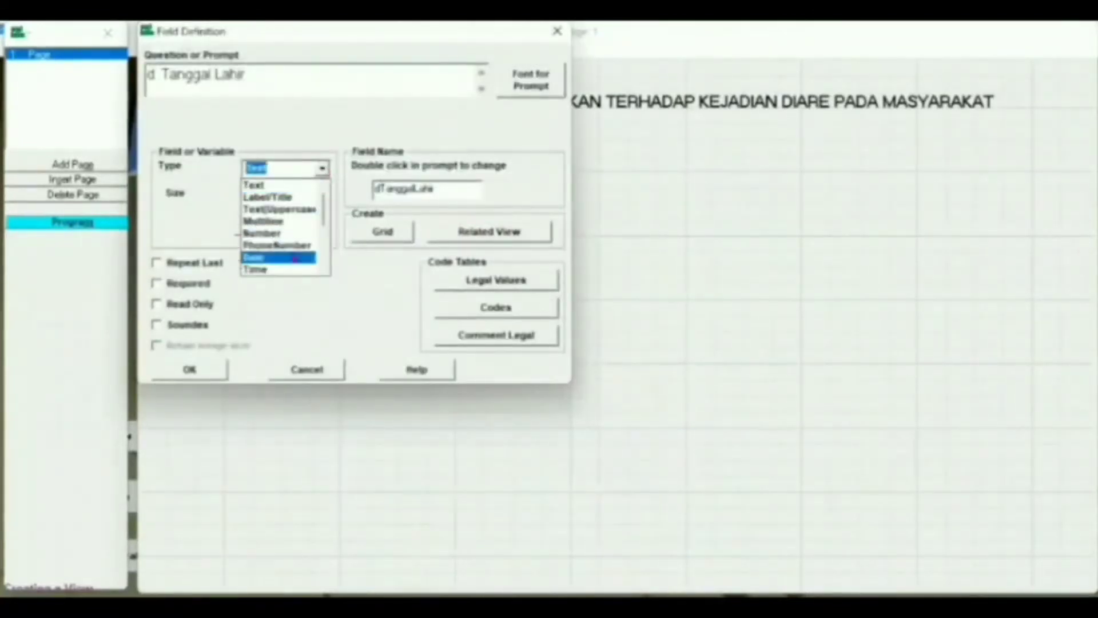
left_click(280, 258)
left_click(446, 192)
double_click(447, 192)
key("BackSpace")
type("TL")
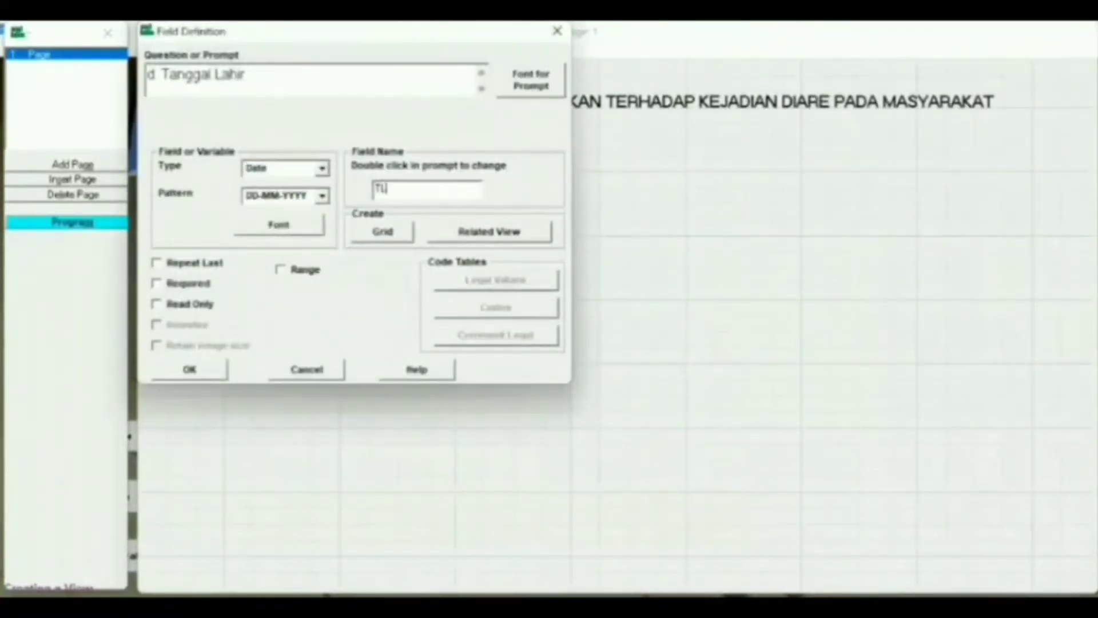
left_click(204, 372)
left_click_drag(338, 264, 326, 238)
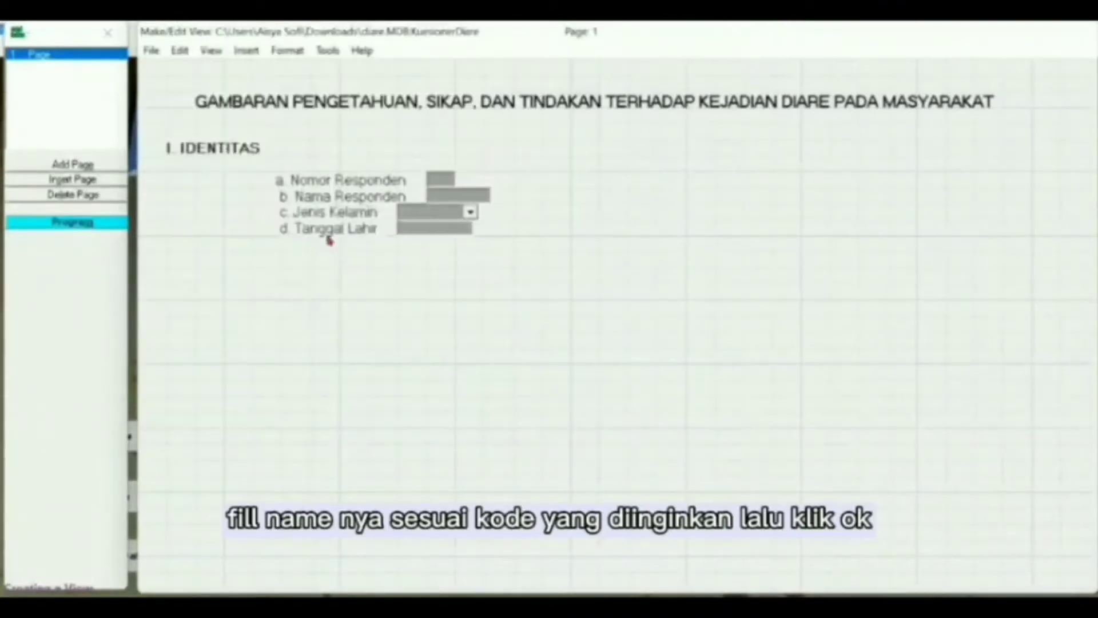
- Add 'e. Umur' as a read-only Number field with pattern ## and align it left
left_click(327, 235)
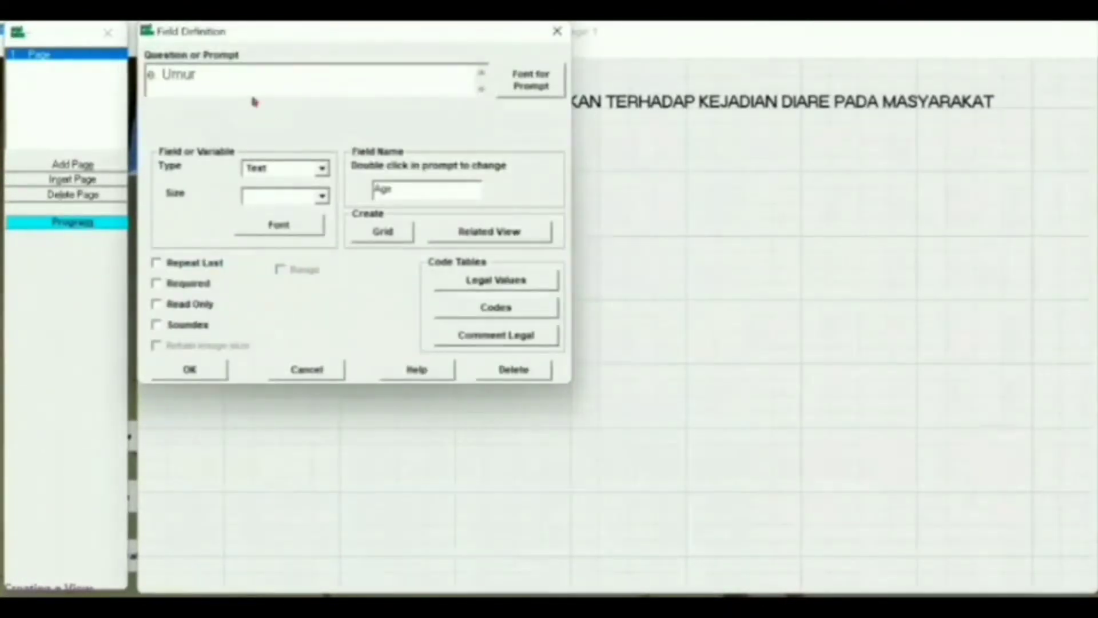
left_click(531, 83)
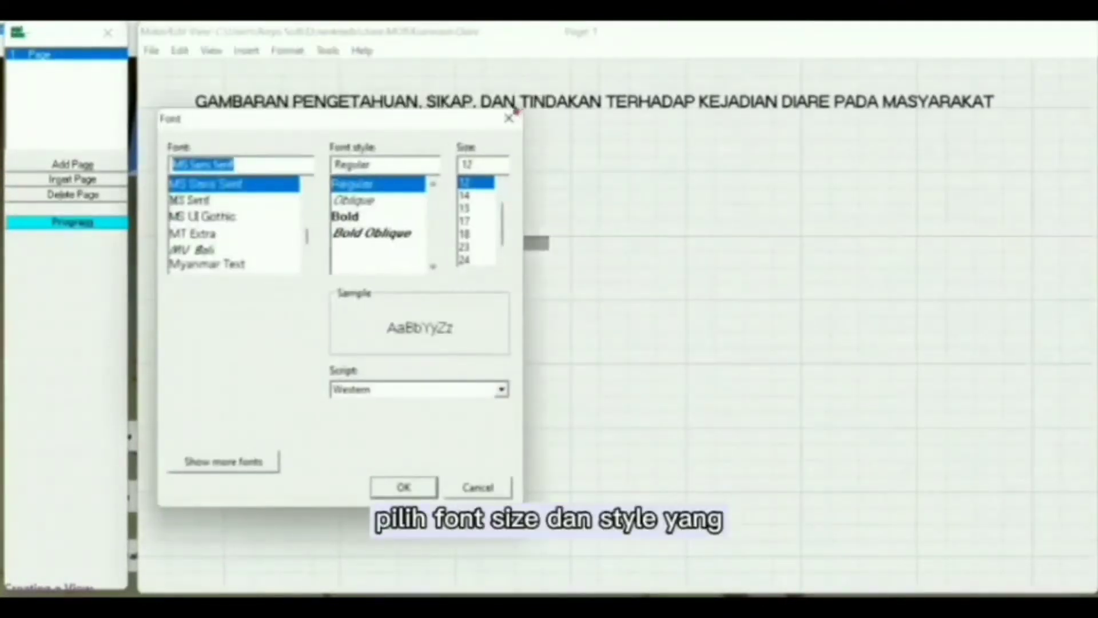
left_click(404, 486)
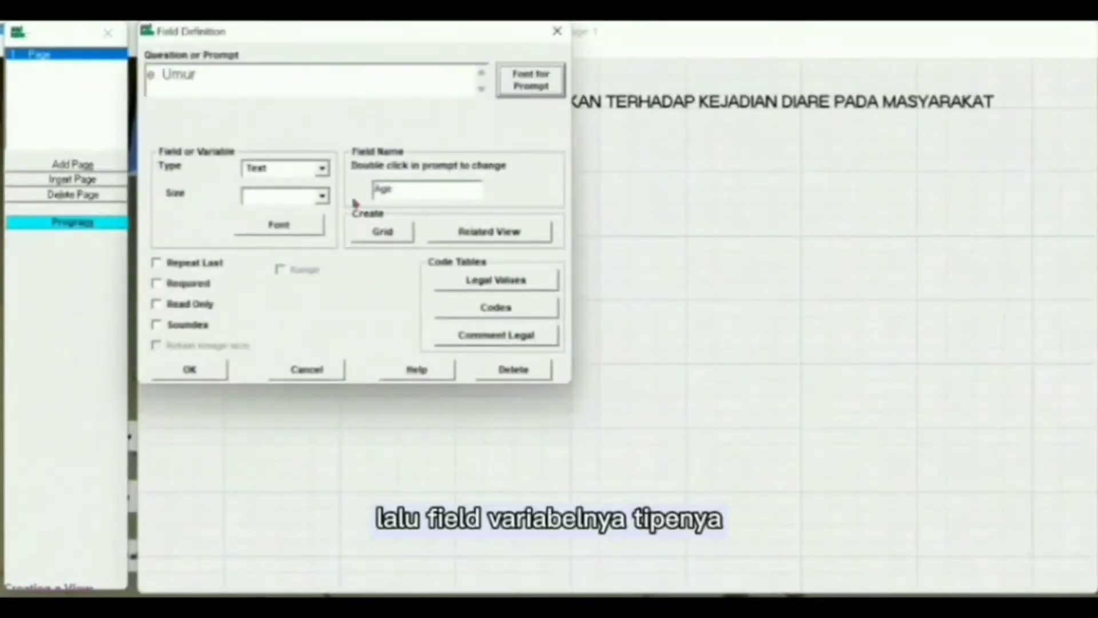
left_click(324, 172)
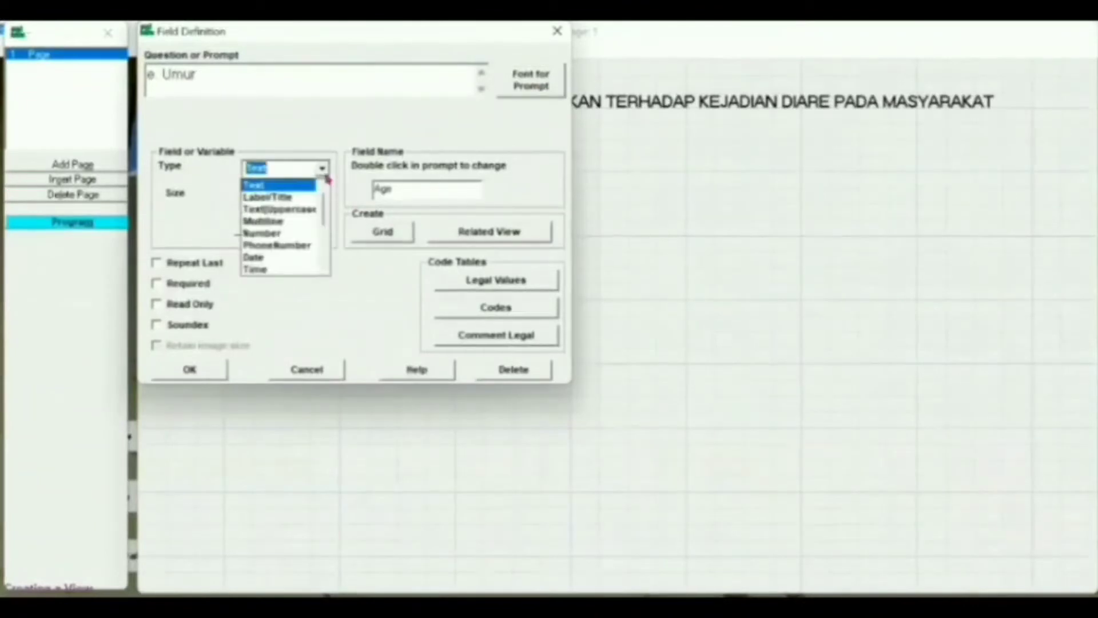
left_click(262, 232)
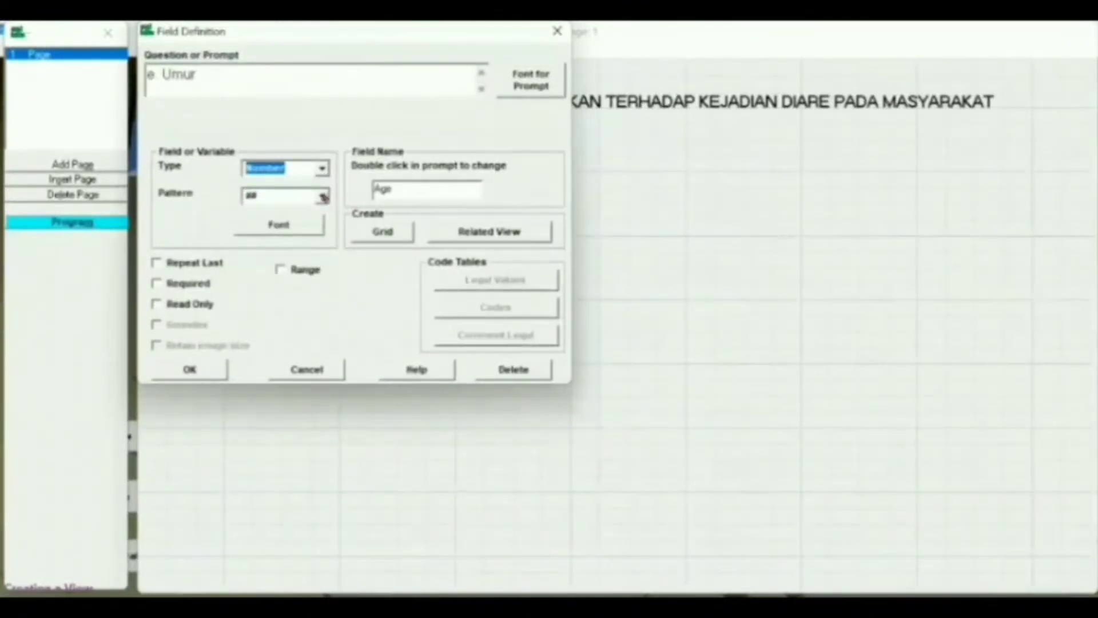
left_click(324, 196)
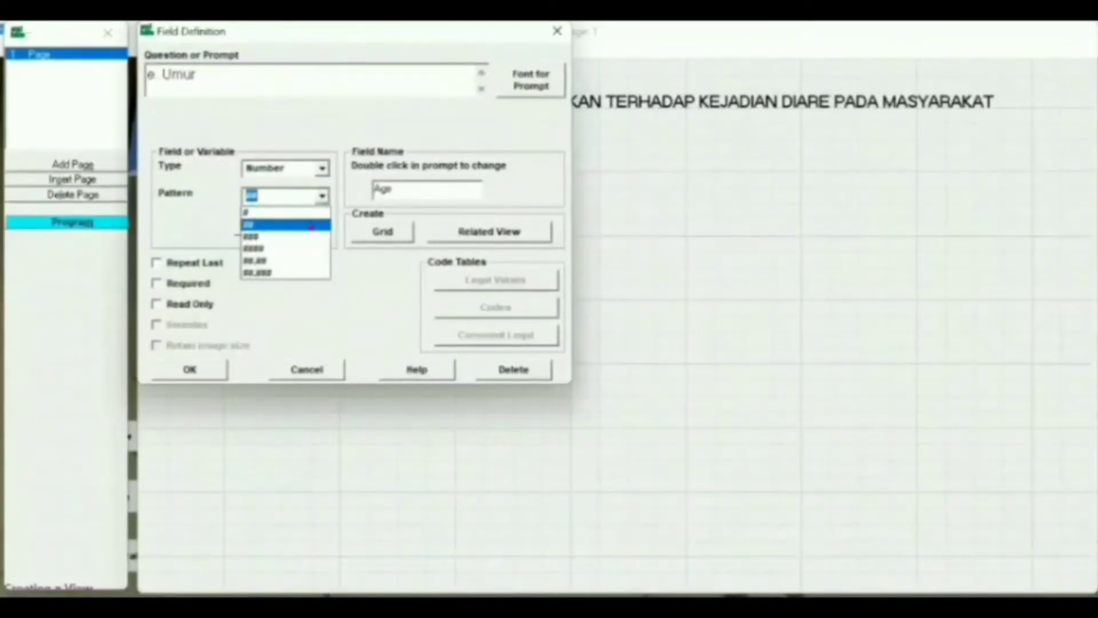
left_click(312, 226)
left_click(200, 304)
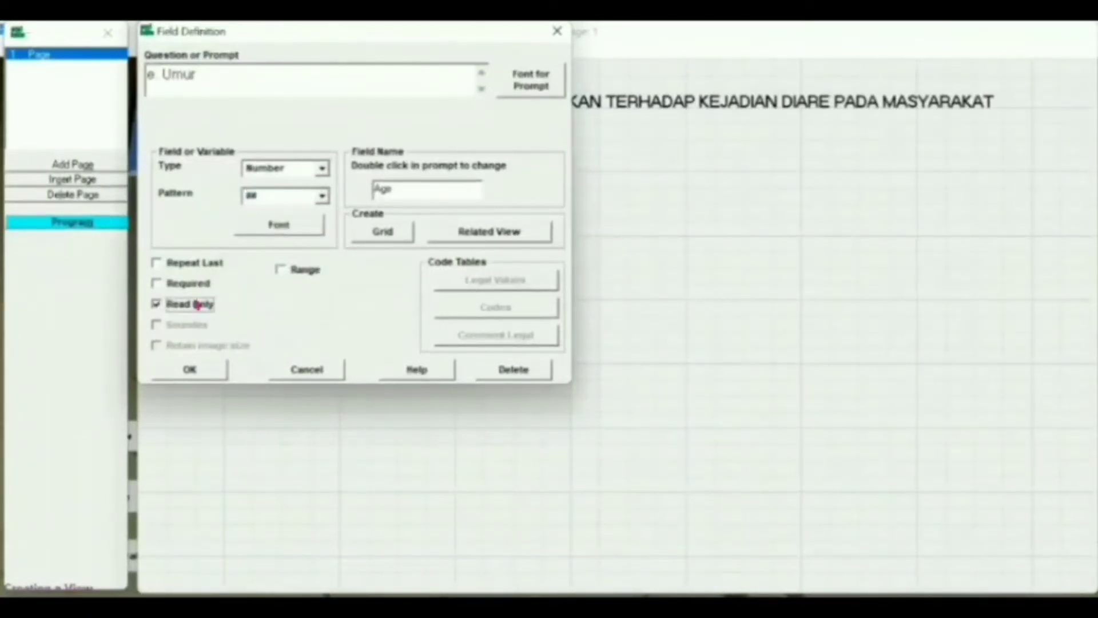
left_click(177, 368)
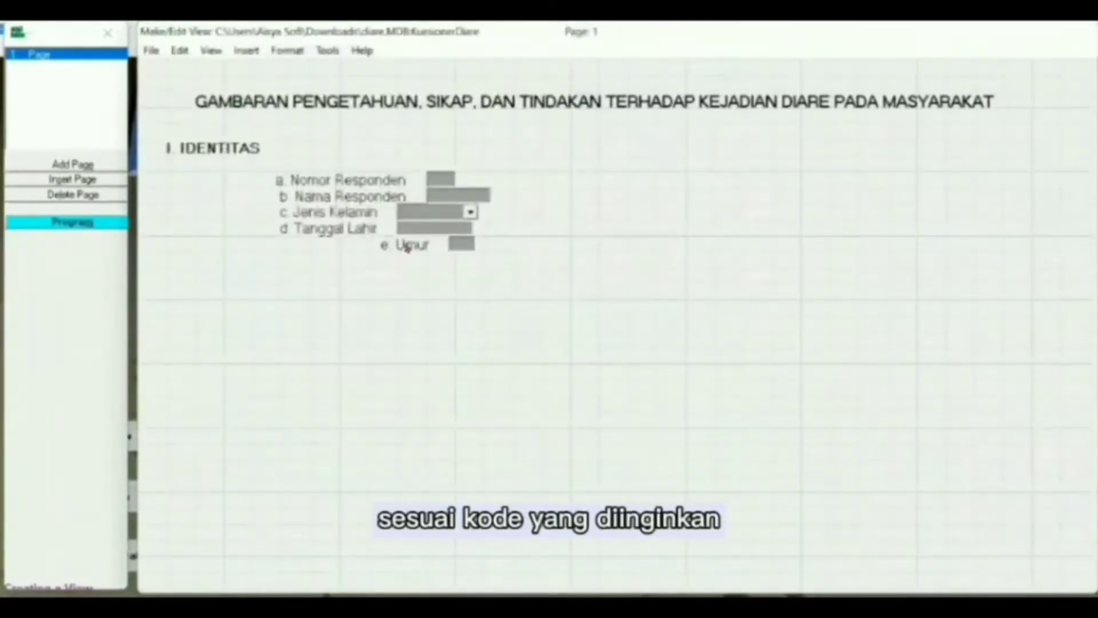
left_click_drag(407, 249, 354, 249)
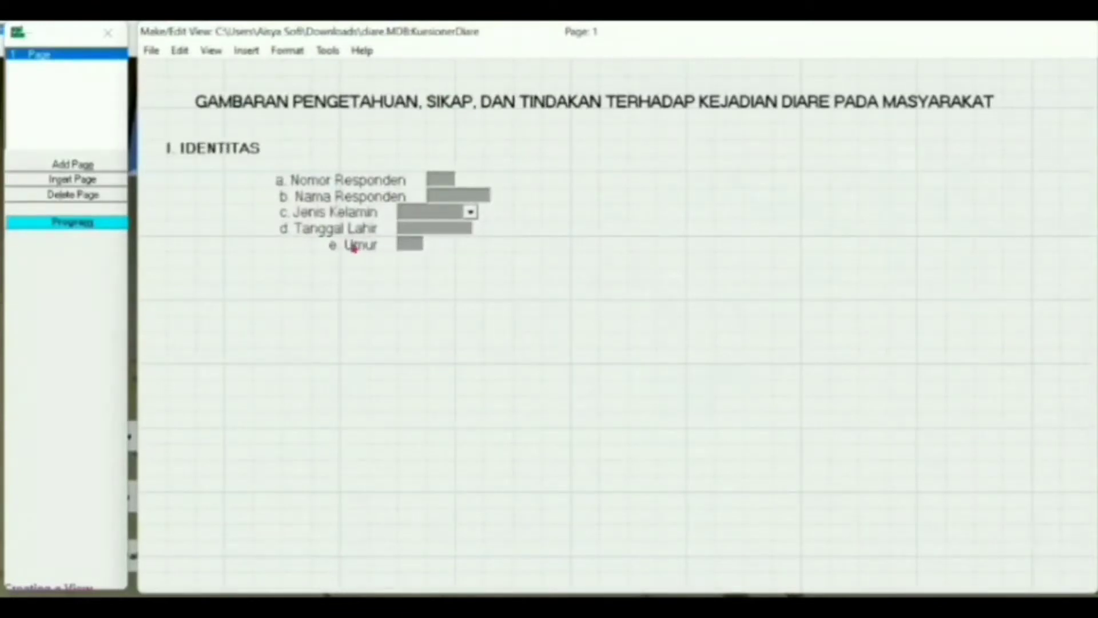
left_click(364, 261)
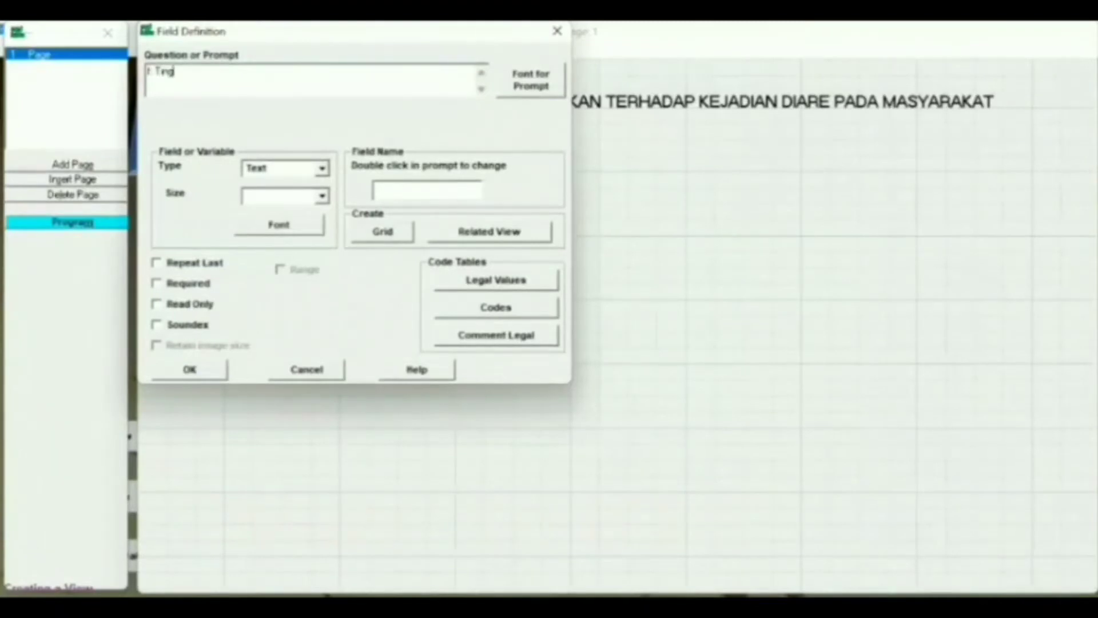
- Enter the 12-point prompt 'f. Tingkat Pendidikan', keep type Text, and rename the field Educ
type("f. Tingkat Pendidikan")
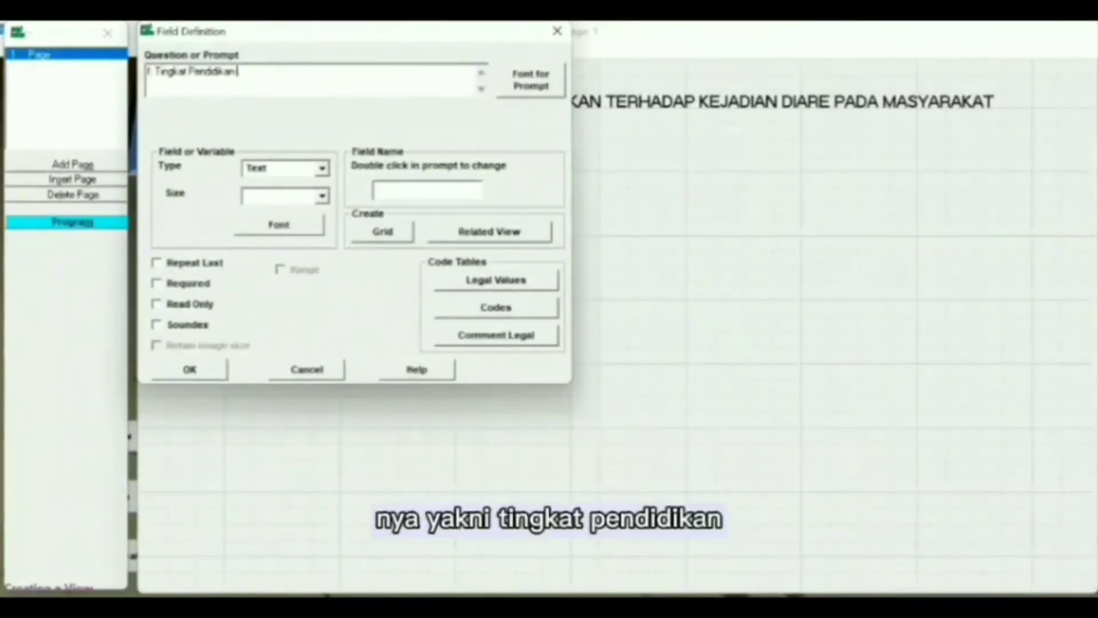
left_click(532, 86)
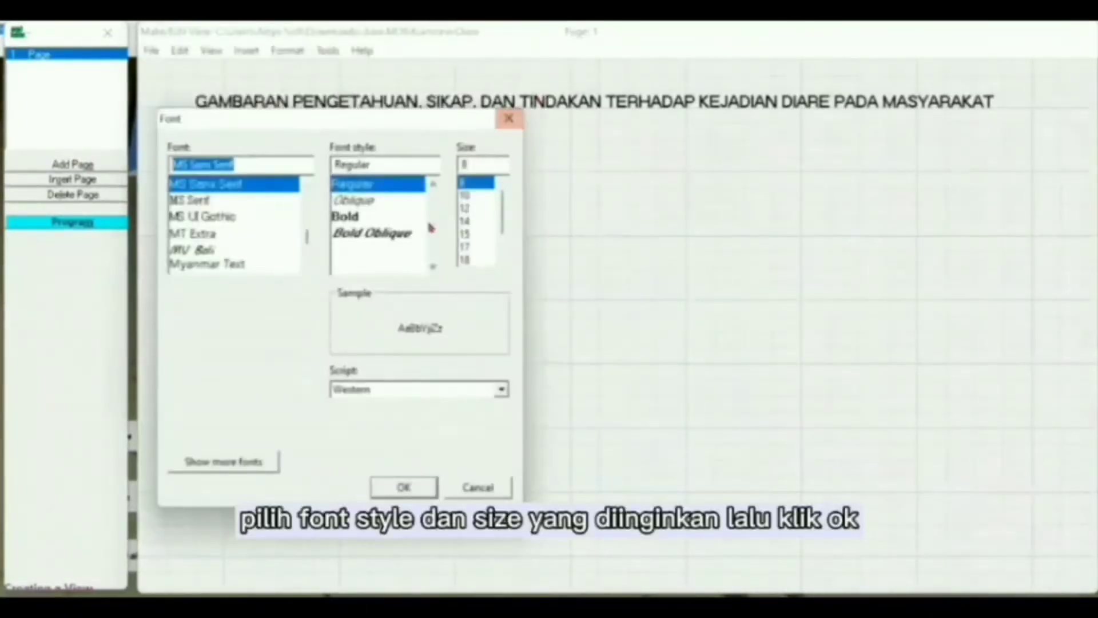
left_click(466, 220)
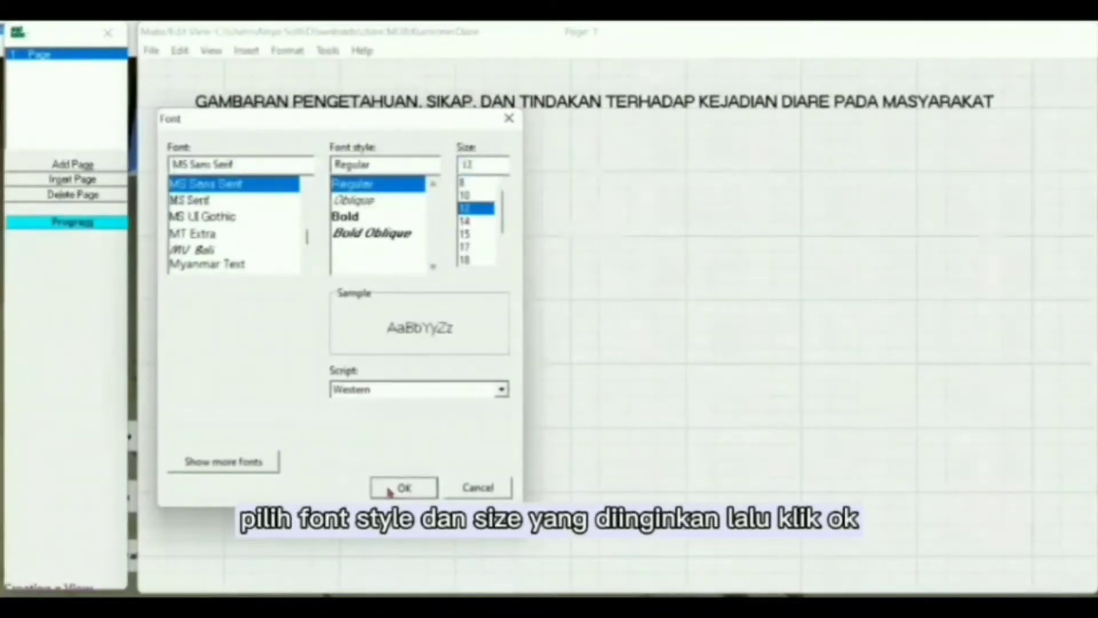
left_click(389, 487)
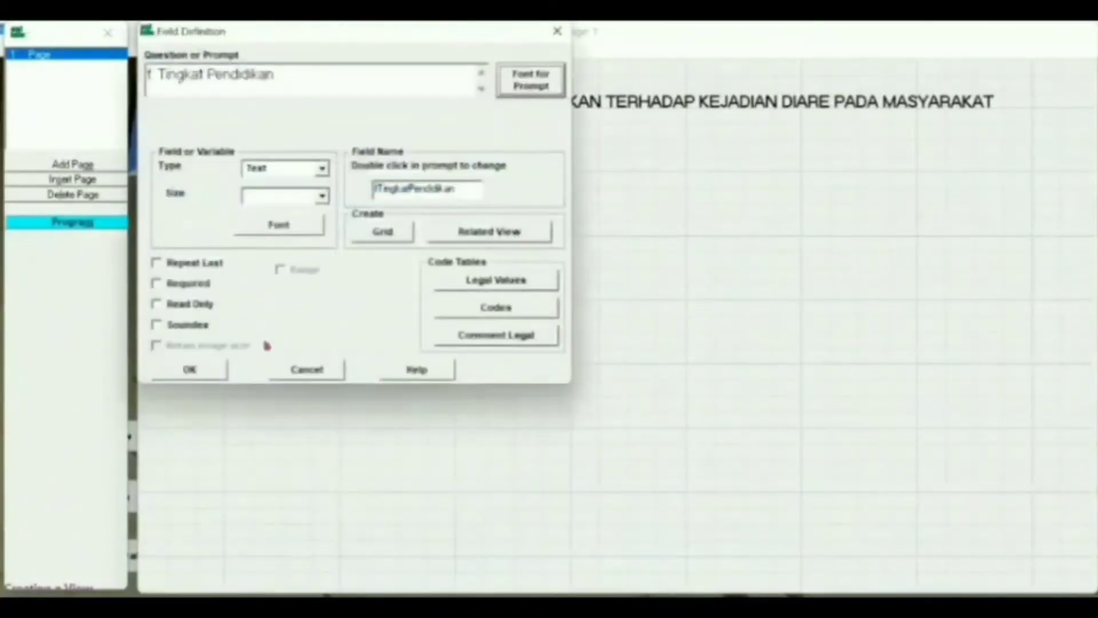
left_click(321, 169)
left_click(269, 178)
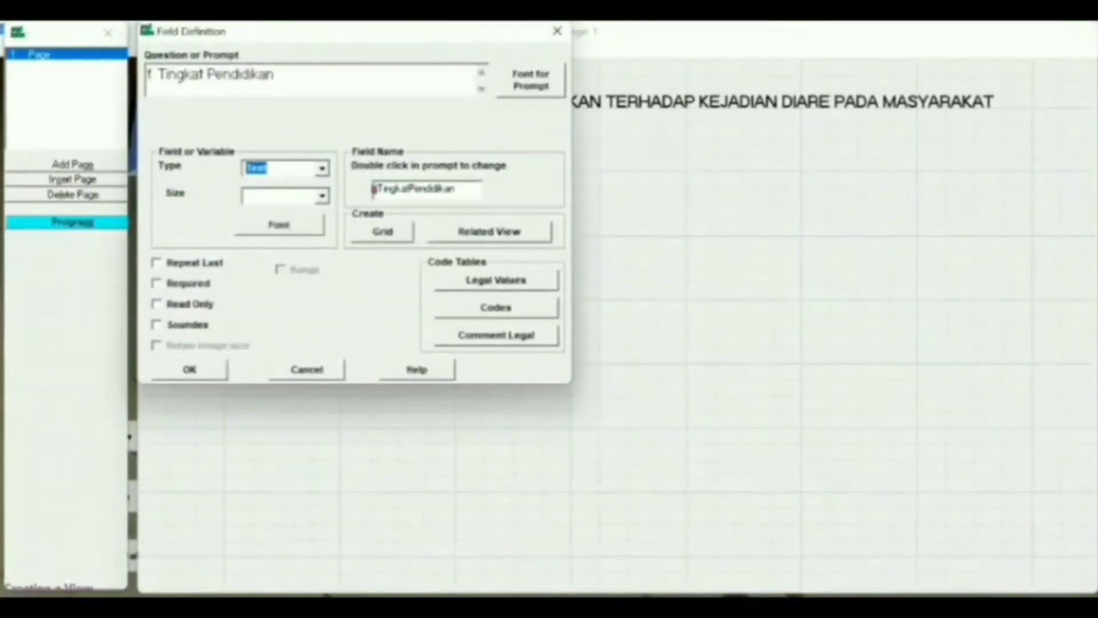
left_click(462, 190)
key("BackSpace")
key("BackSpace")
key("BackSpace")
key("BackSpace")
key("BackSpace")
key("BackSpace")
key("BackSpace")
key("BackSpace")
key("BackSpace")
key("BackSpace")
key("BackSpace")
key("BackSpace")
key("BackSpace")
key("BackSpace")
key("BackSpace")
key("BackSpace")
key("BackSpace")
key("BackSpace")
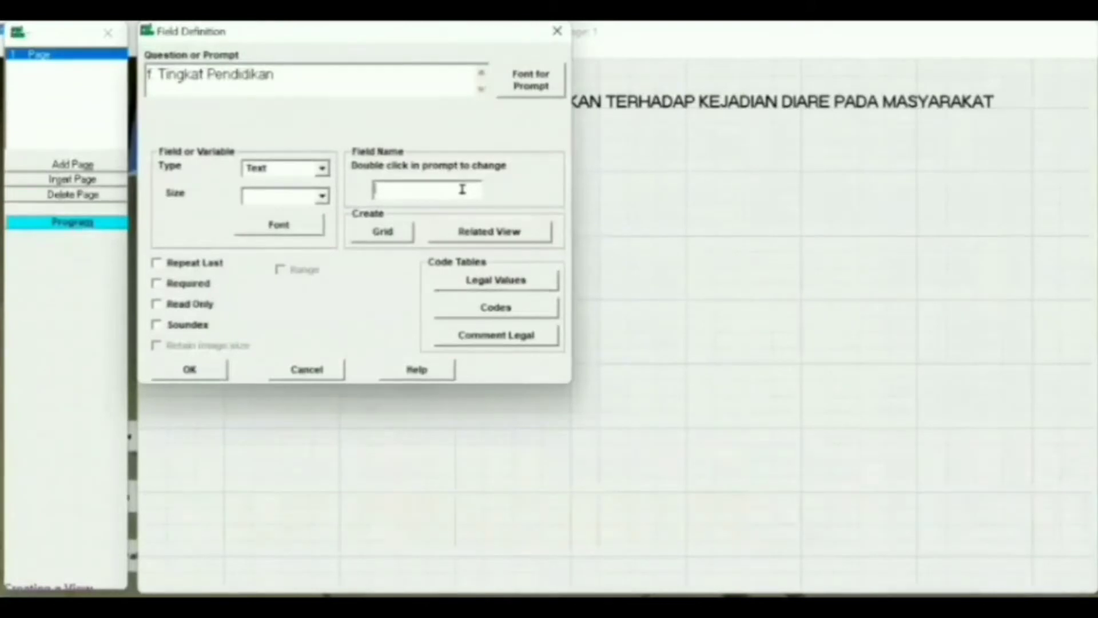
type("Educ")
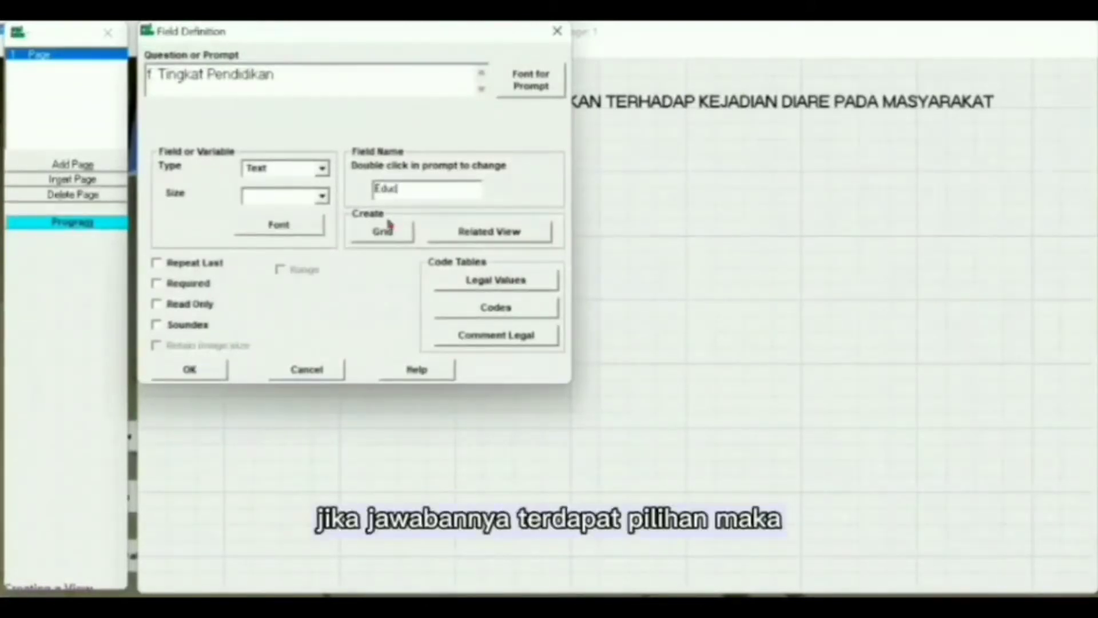
- Give Educ legal values 1. SD, 2. SMP, 3. SMA, 4. Sarjana and align it under e. Umur
left_click(479, 286)
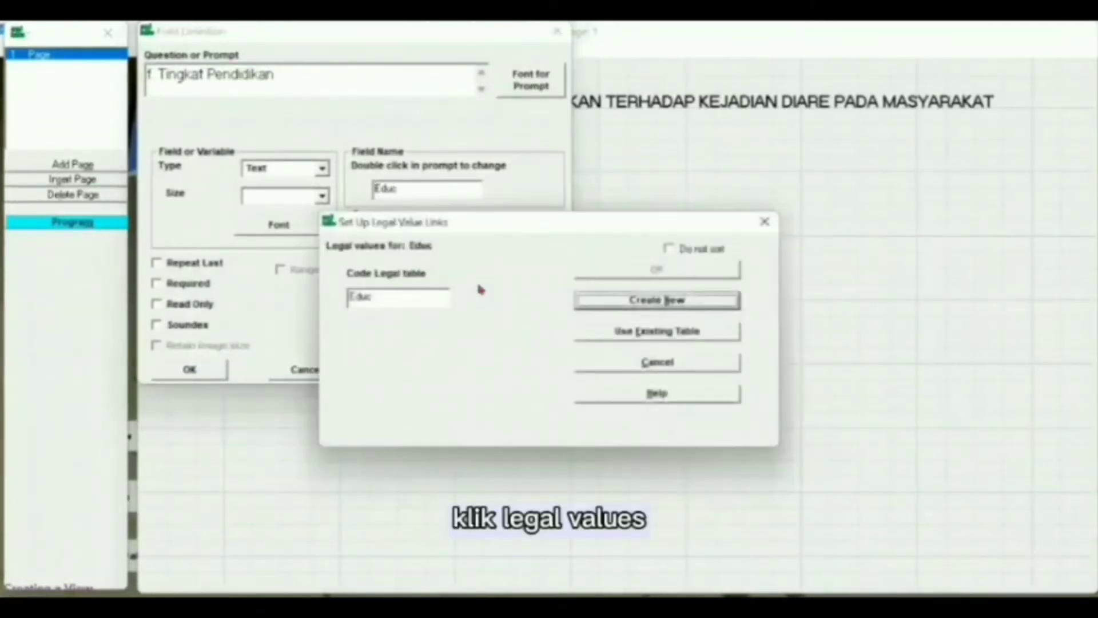
left_click(606, 304)
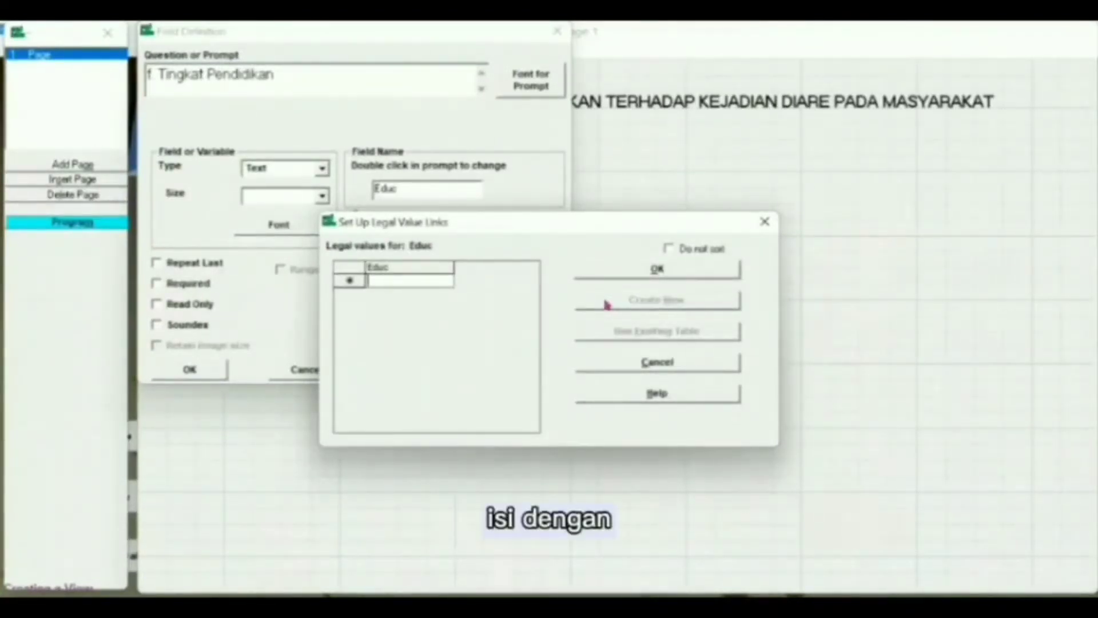
type("1 SD")
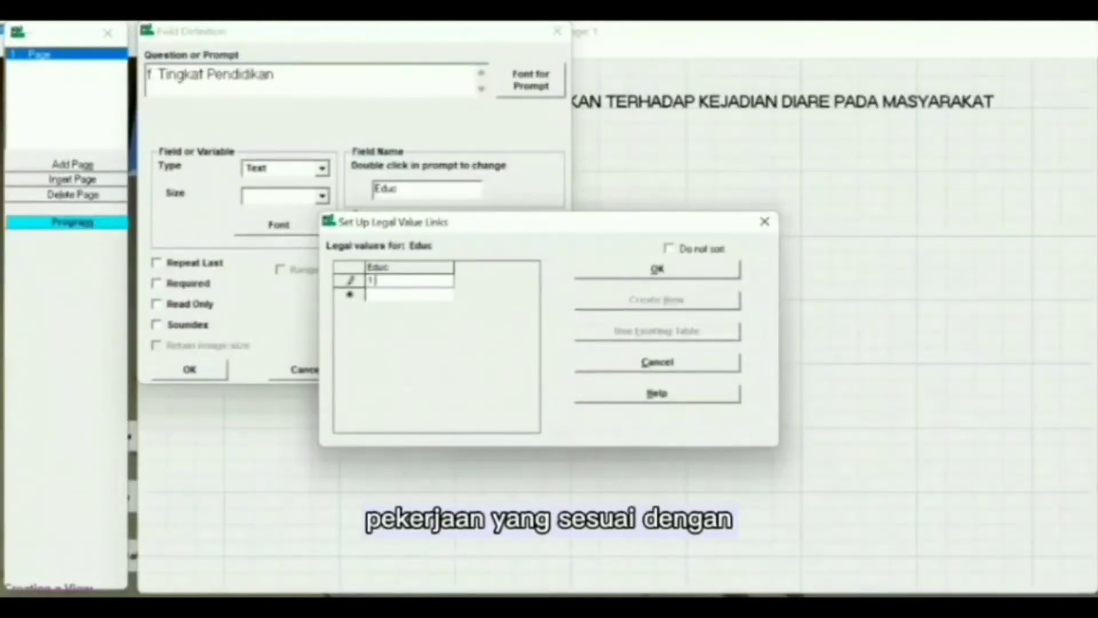
key("Return")
type("2.")
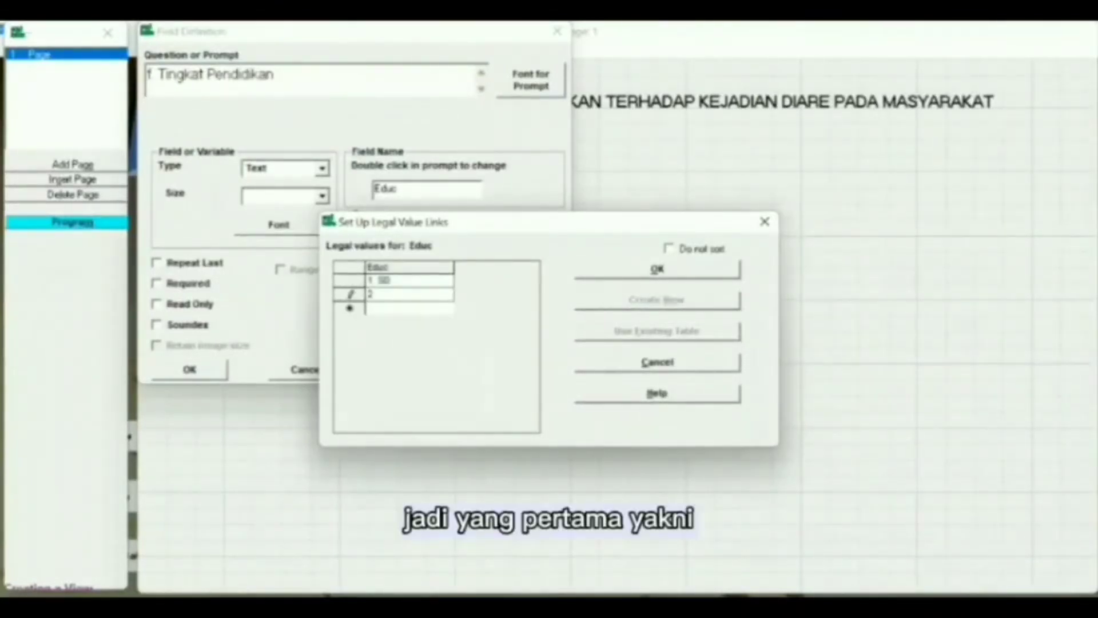
type(" SMP")
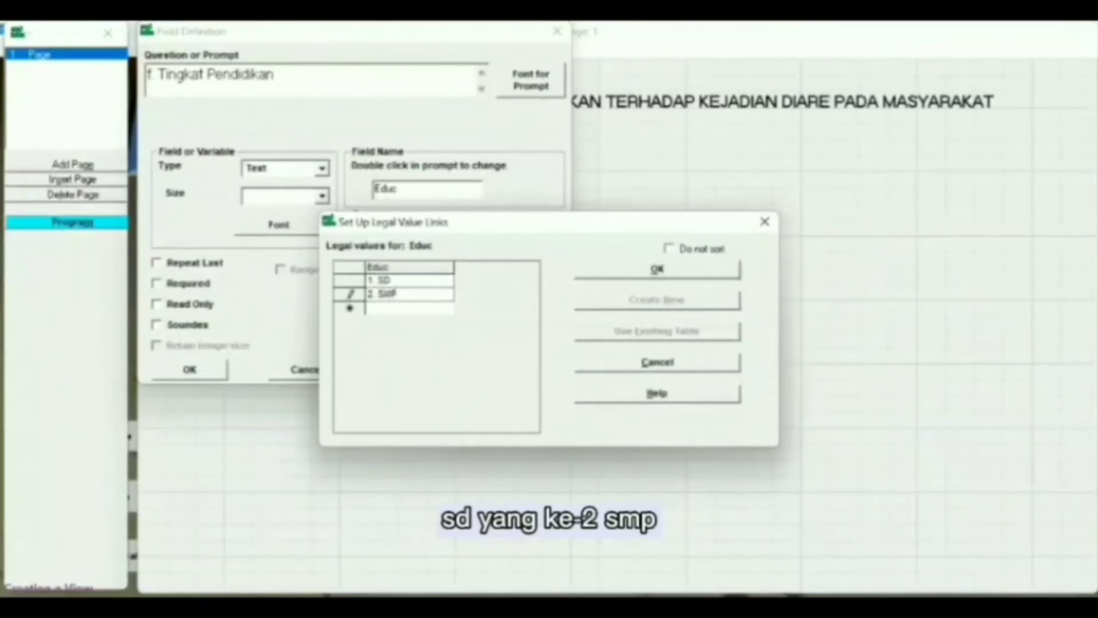
key("Return")
type("3. SMA")
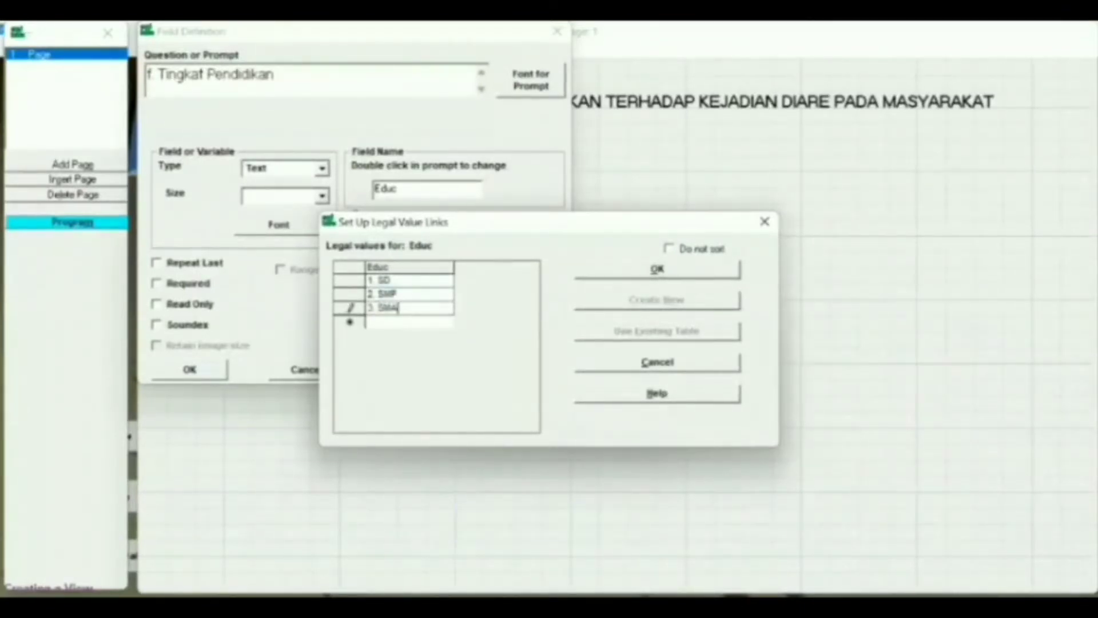
key("Return")
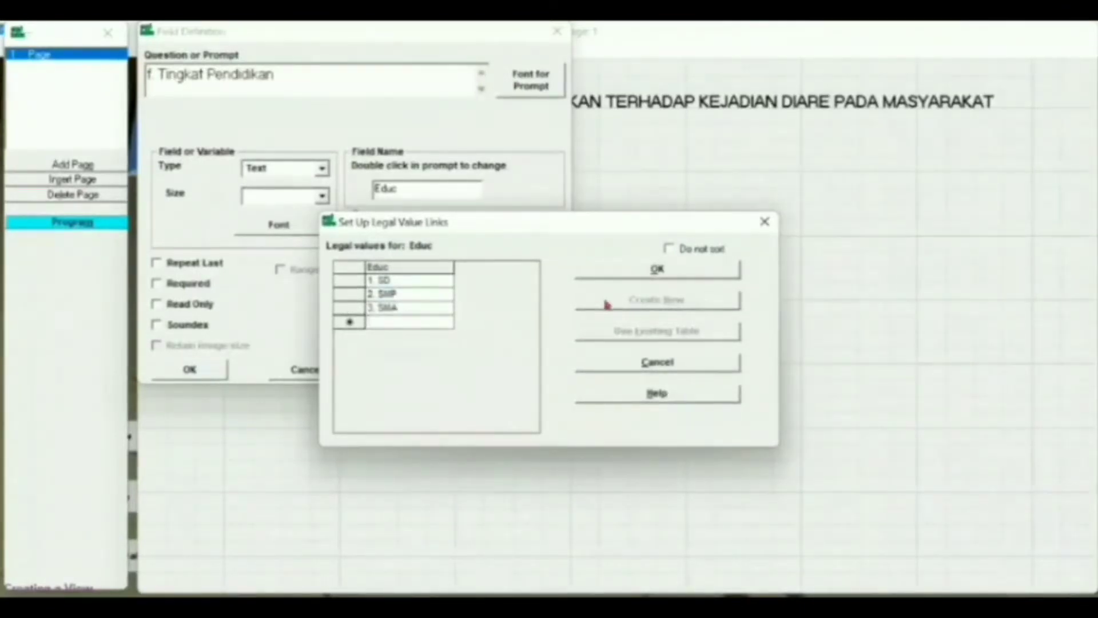
type("4. Sar")
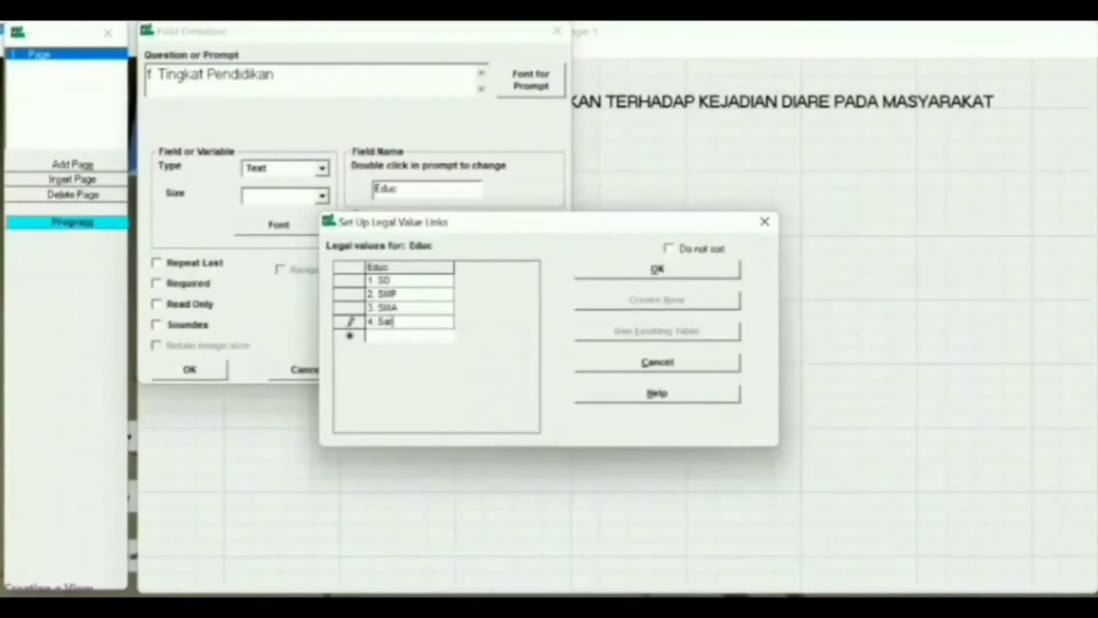
type("jana")
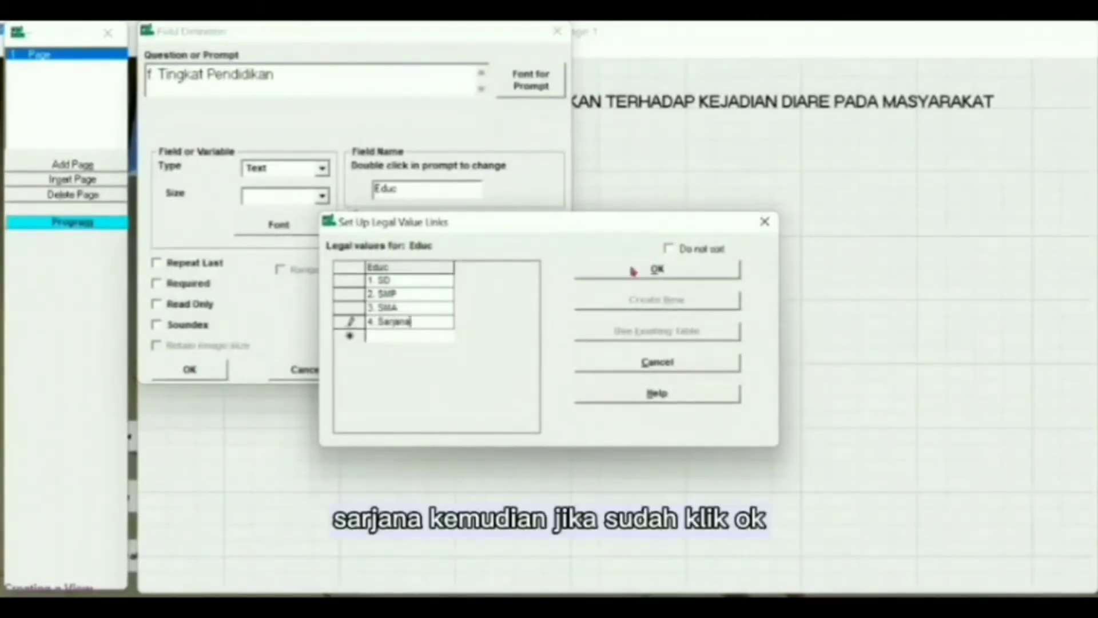
left_click(633, 271)
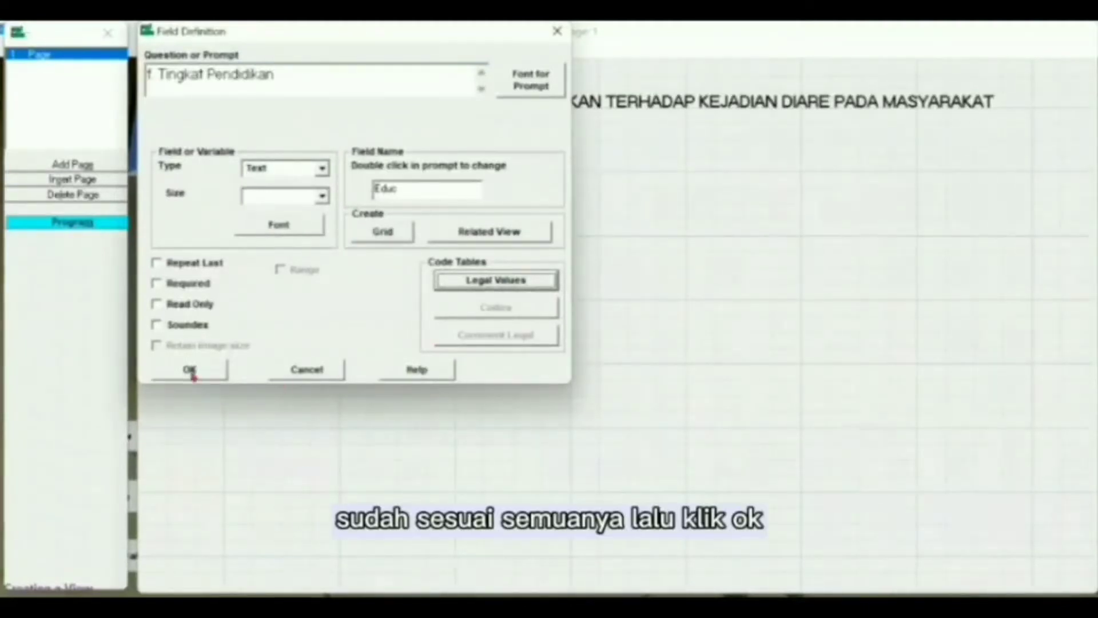
left_click(190, 371)
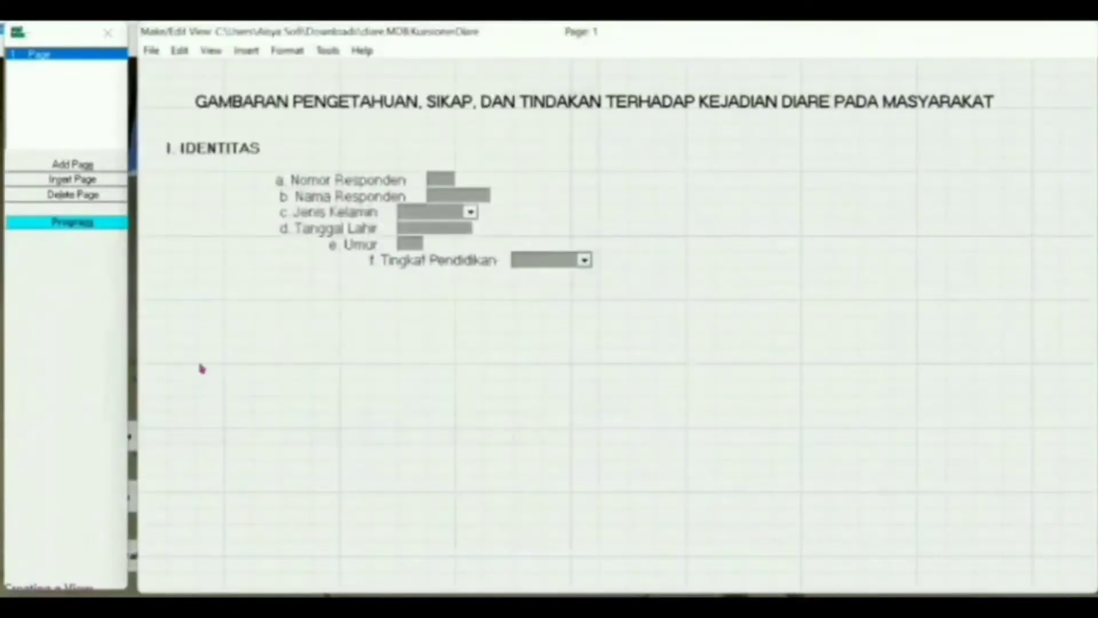
left_click_drag(344, 270, 294, 268)
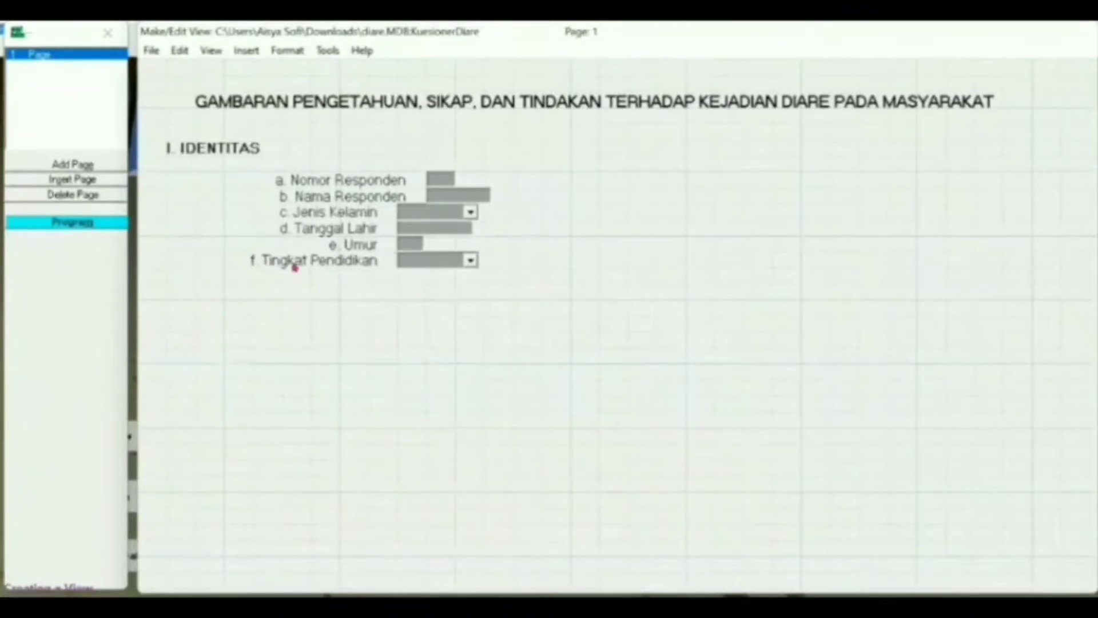
- Start a new field with prompt 'g. Pekerjaan' in 12-point font
left_click(346, 287)
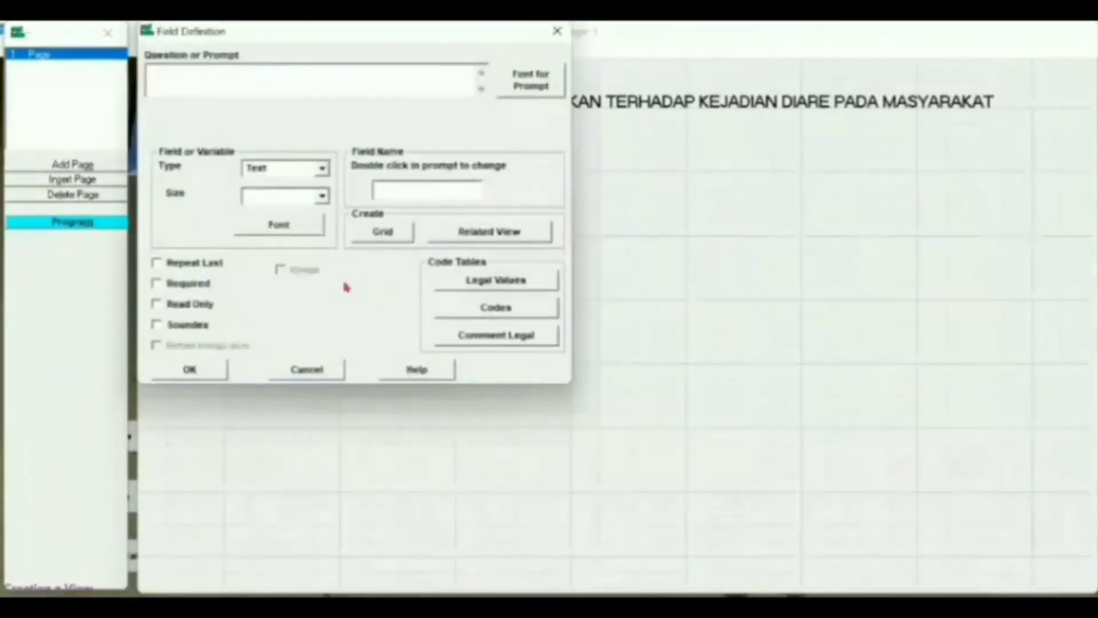
type("g. P")
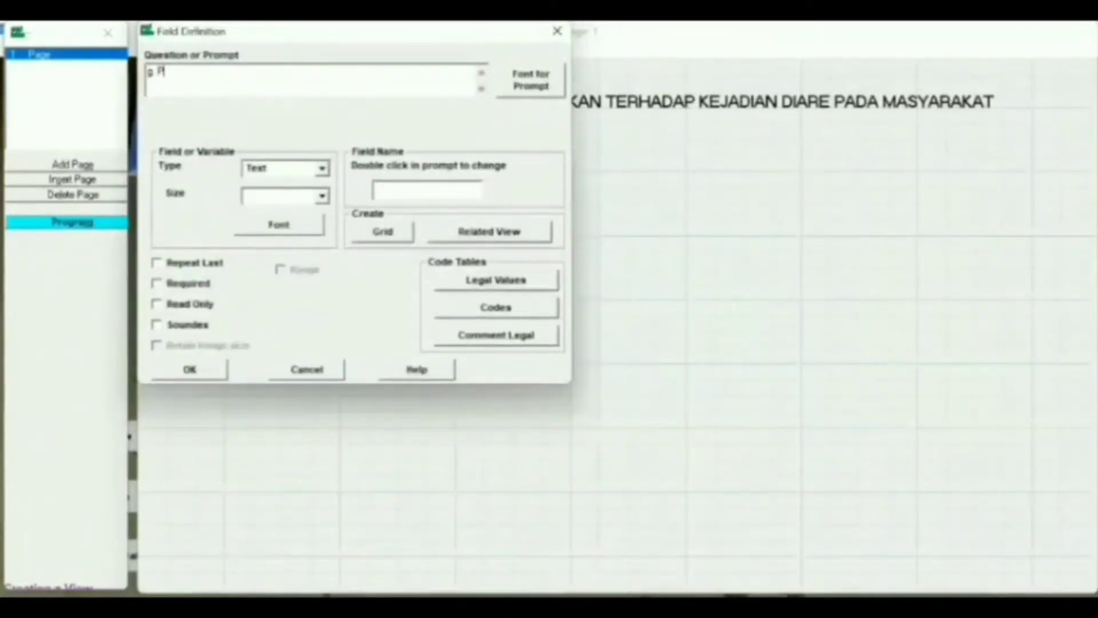
type("ekerjaan")
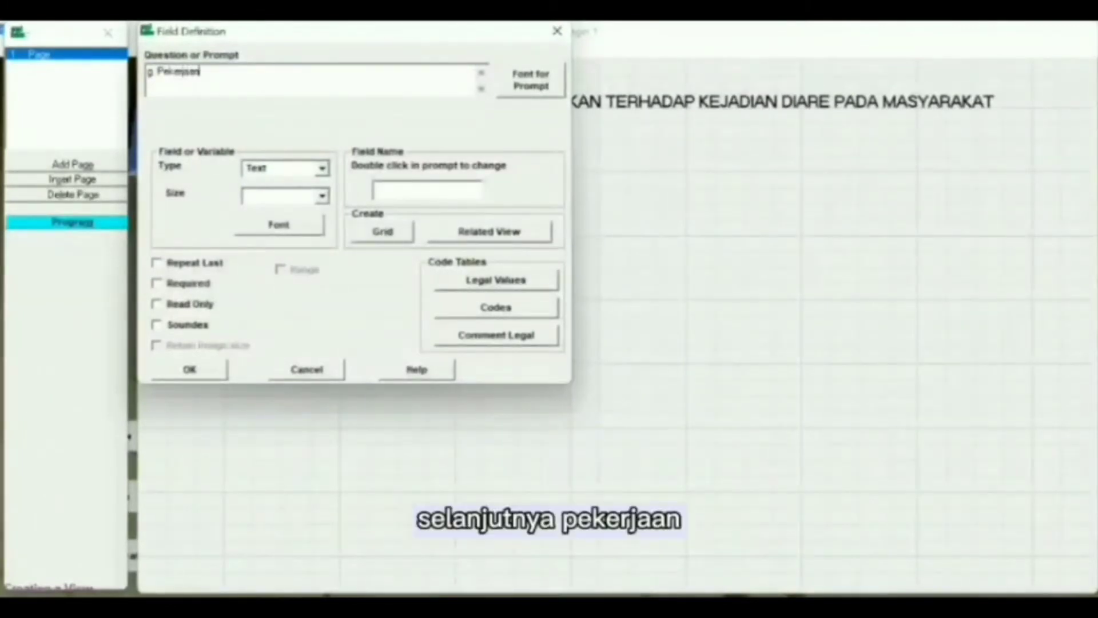
left_click(530, 80)
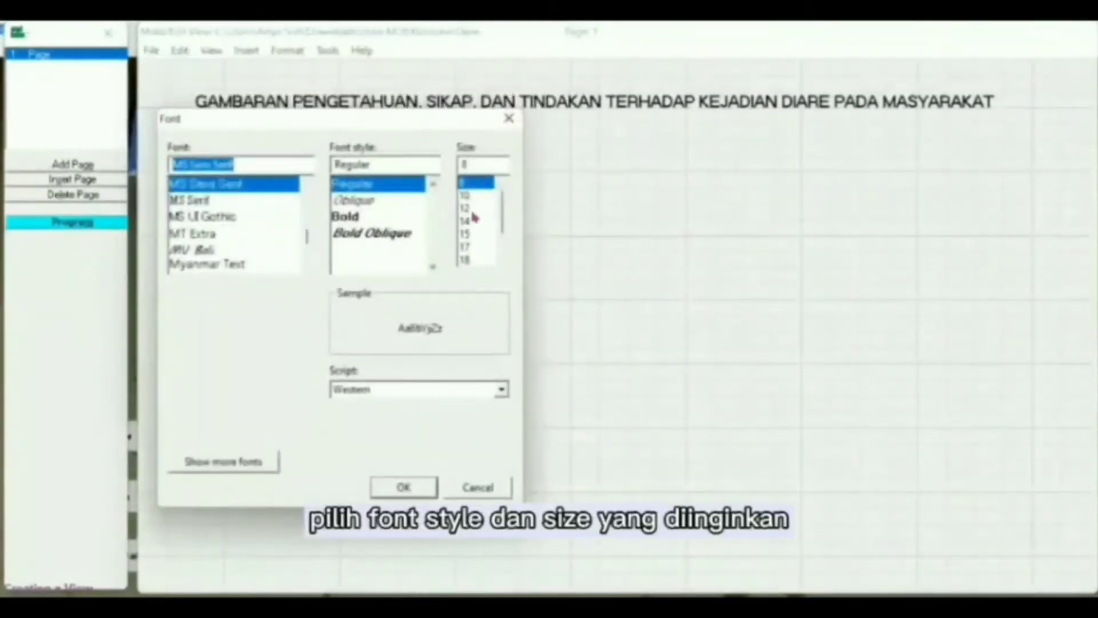
left_click(473, 209)
left_click(424, 486)
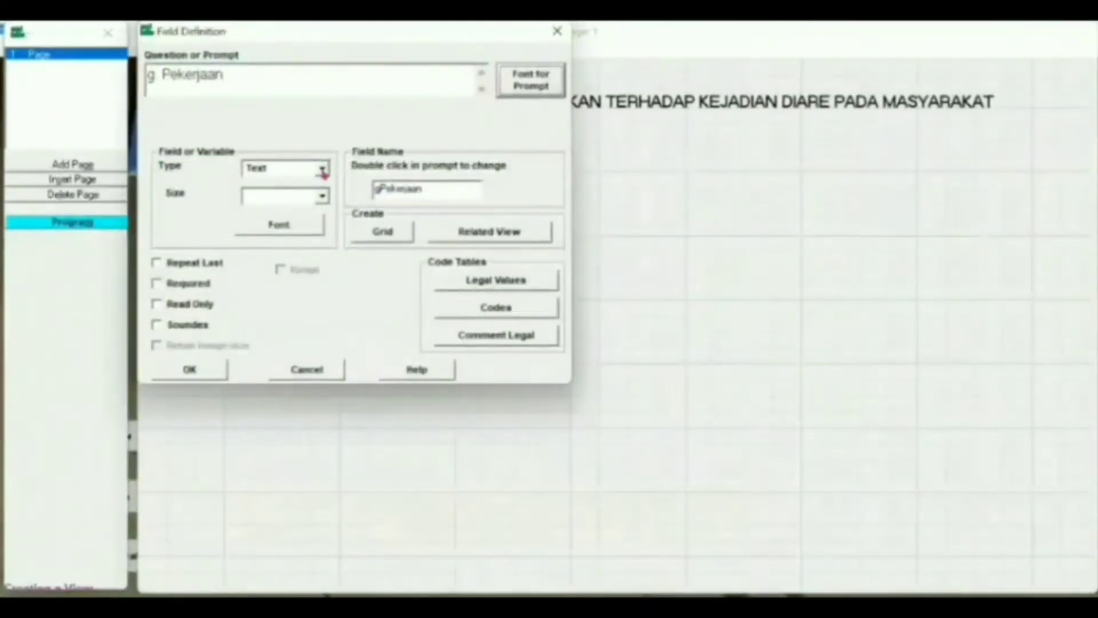
- Name the field's variable Work, save it, and bring up its legal values setup
left_click(431, 191)
key("BackSpace")
key("BackSpace")
key("BackSpace")
key("BackSpace")
key("BackSpace")
key("BackSpace")
key("BackSpace")
key("BackSpace")
key("BackSpace")
key("BackSpace")
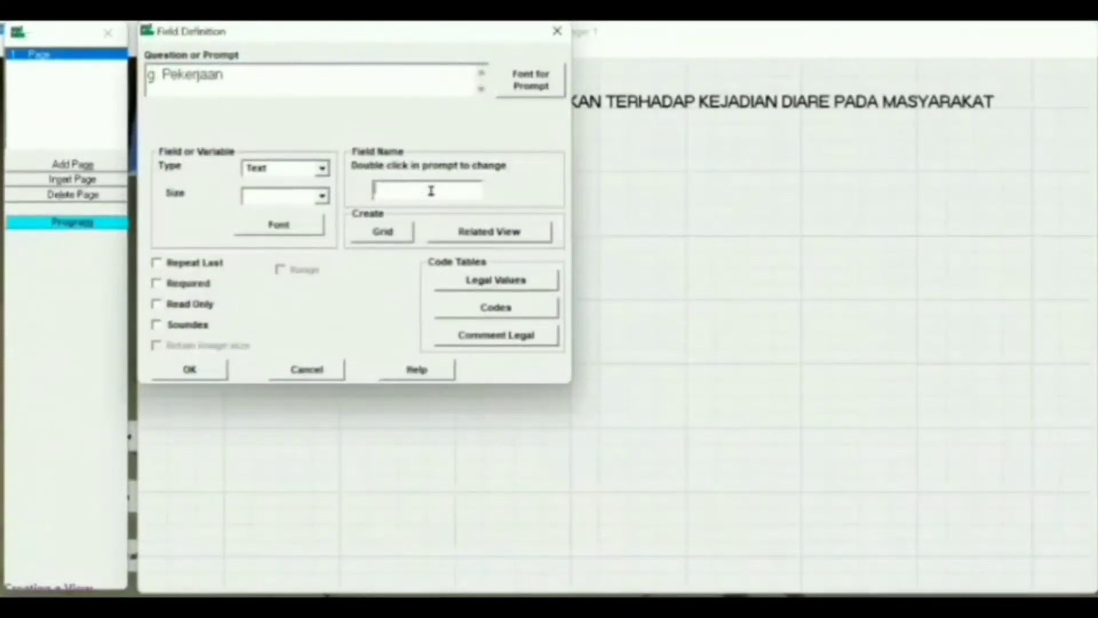
type("kan3")
key("BackSpace")
type("kerja")
left_click(191, 369)
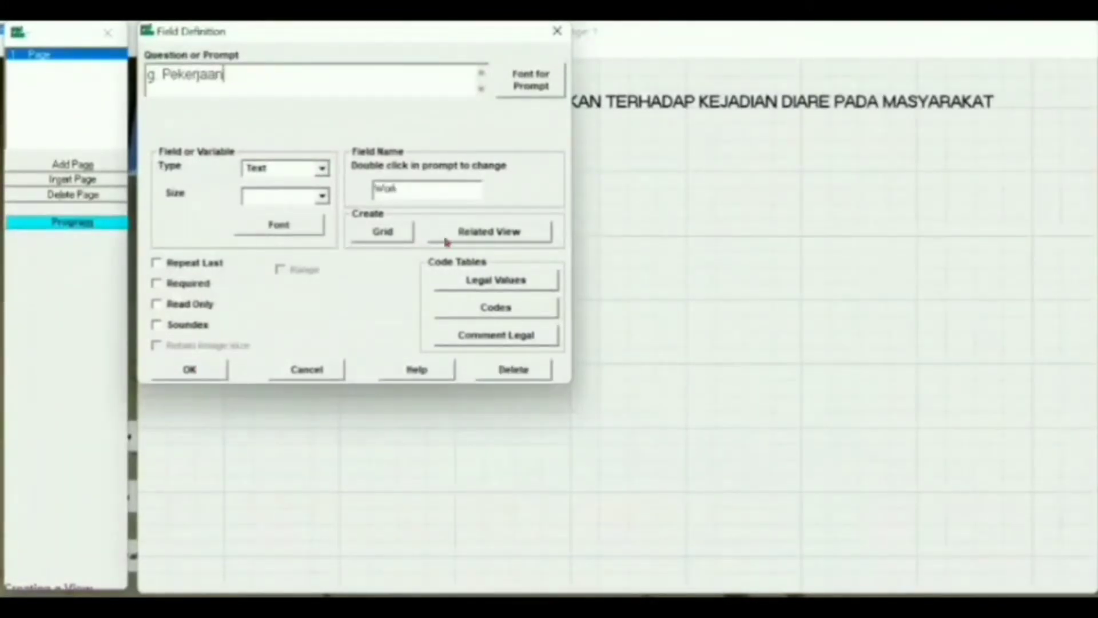
left_click(496, 280)
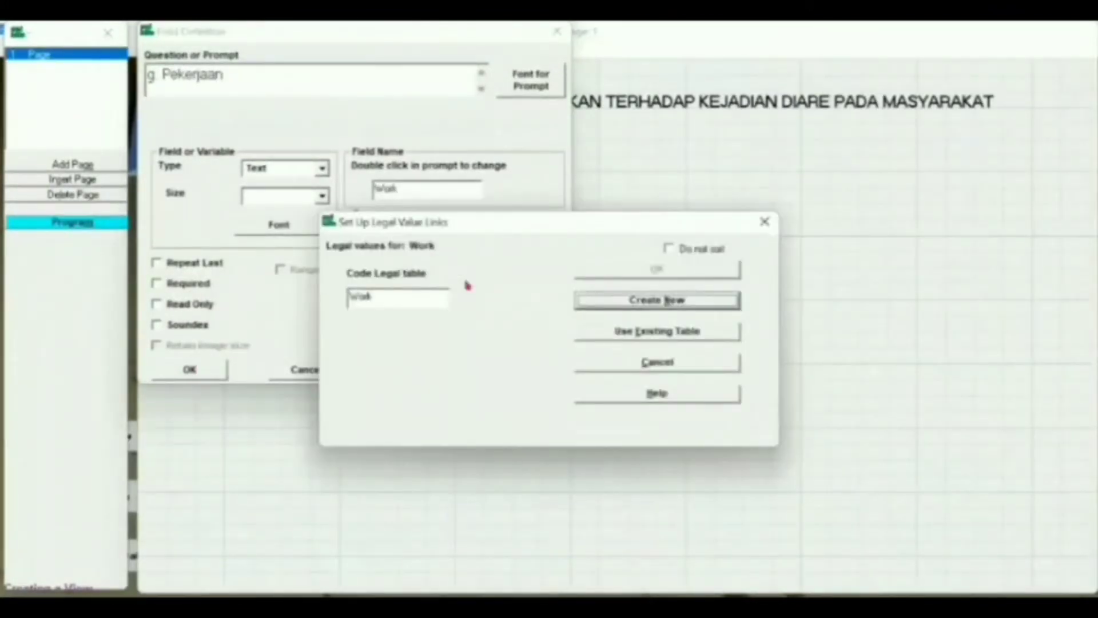
- Enter seven occupation values: Pelajar/Mahasiswa, Ibu Rumah Tangga, Petani, Pedagang, Wiraswasta, PNS, Lainnya
left_click(611, 303)
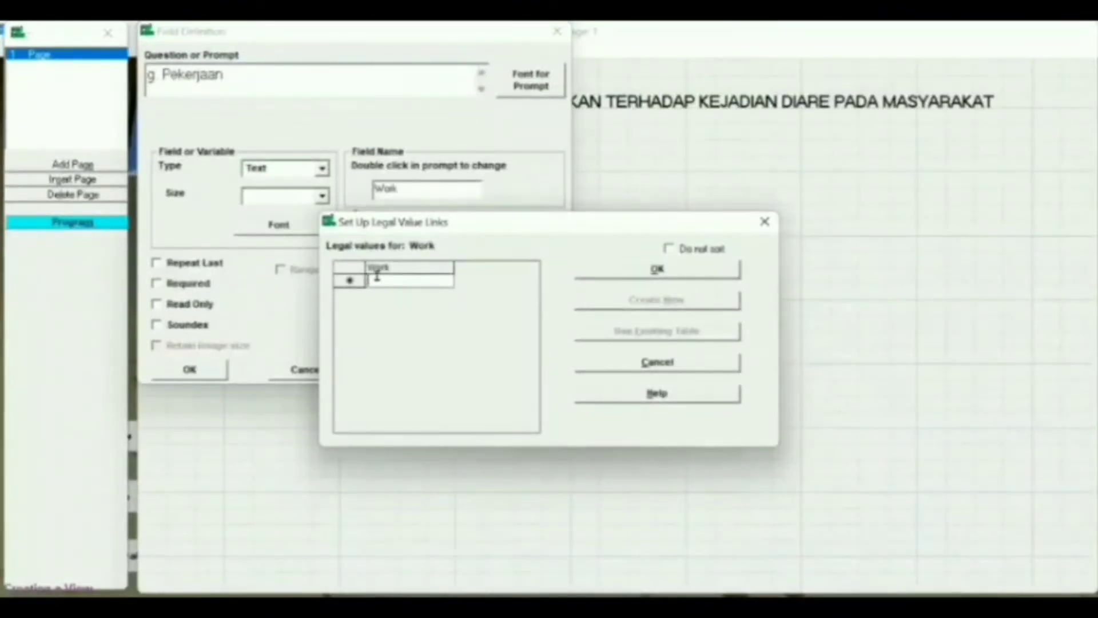
type("1")
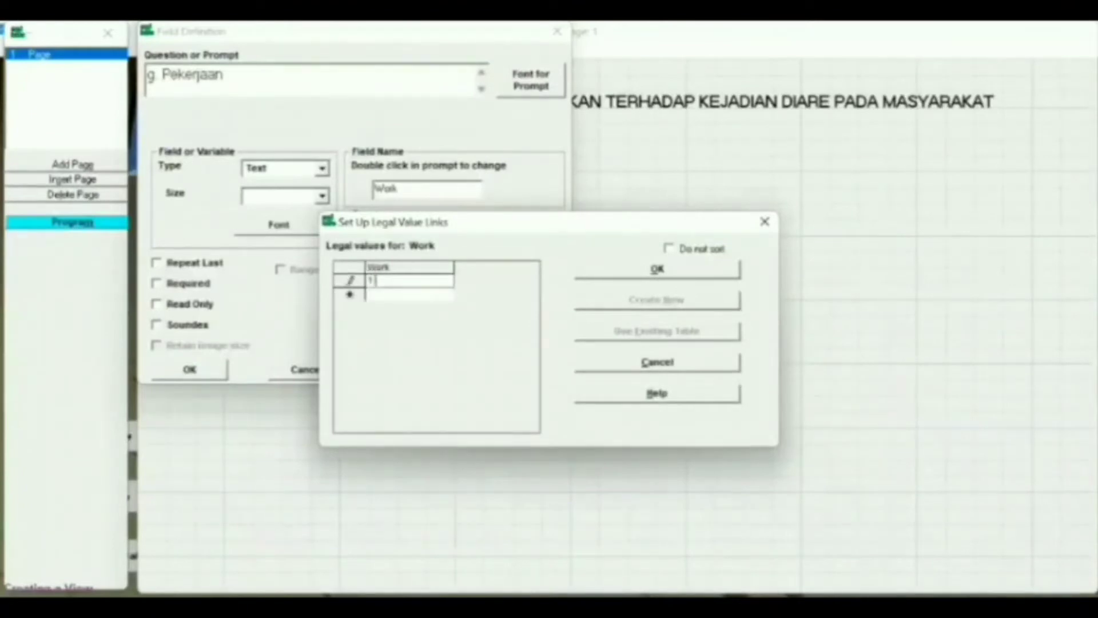
type(". Pela")
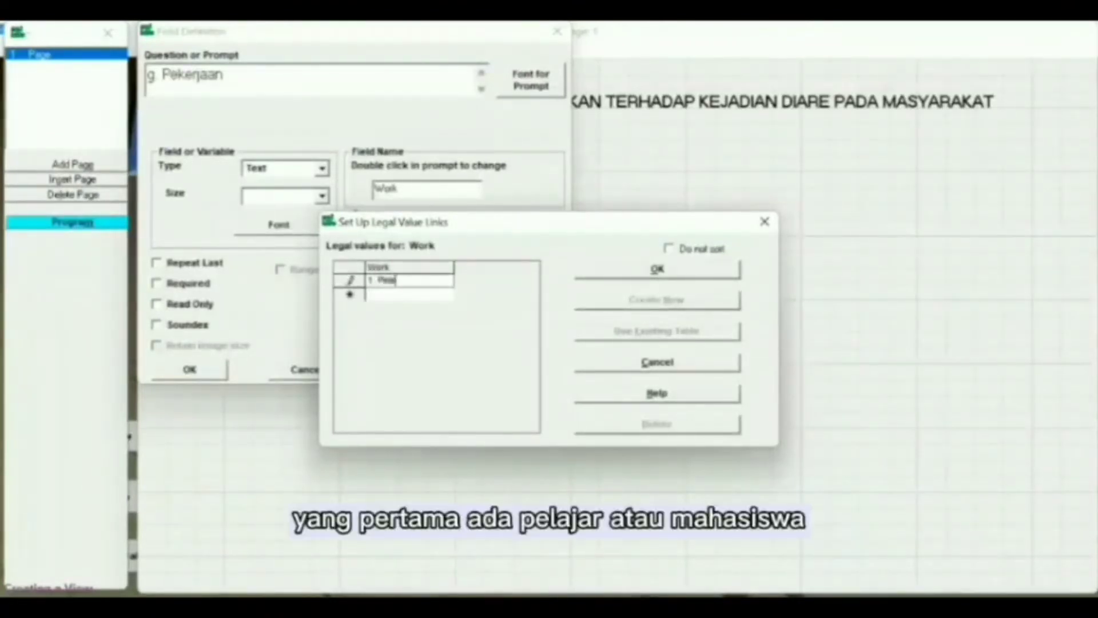
type("jaran/")
type("Mahasiswa")
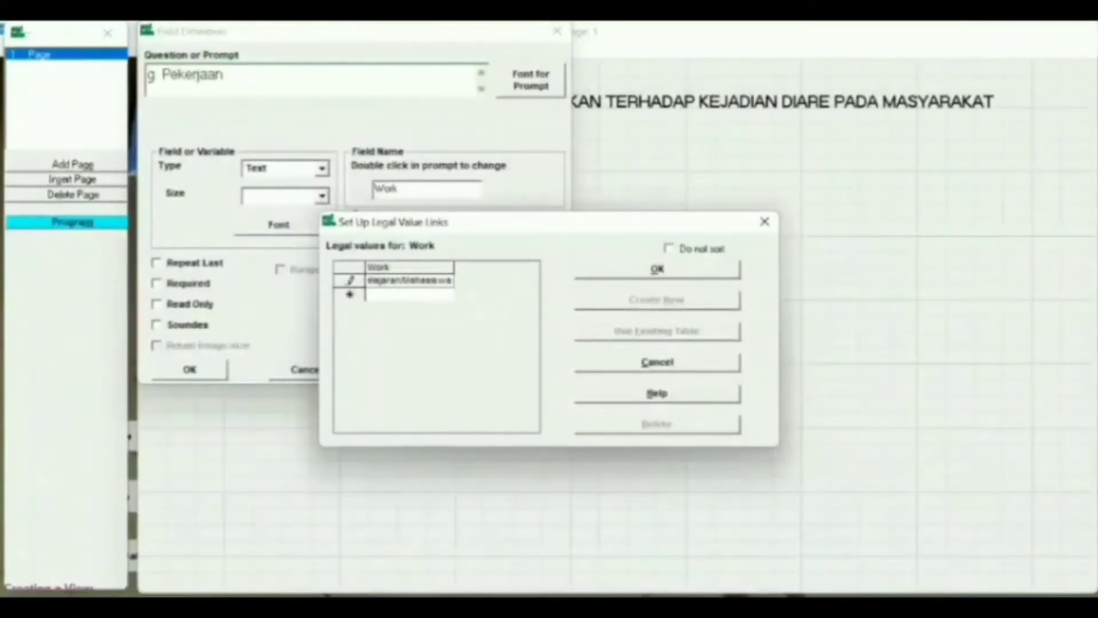
key("Return")
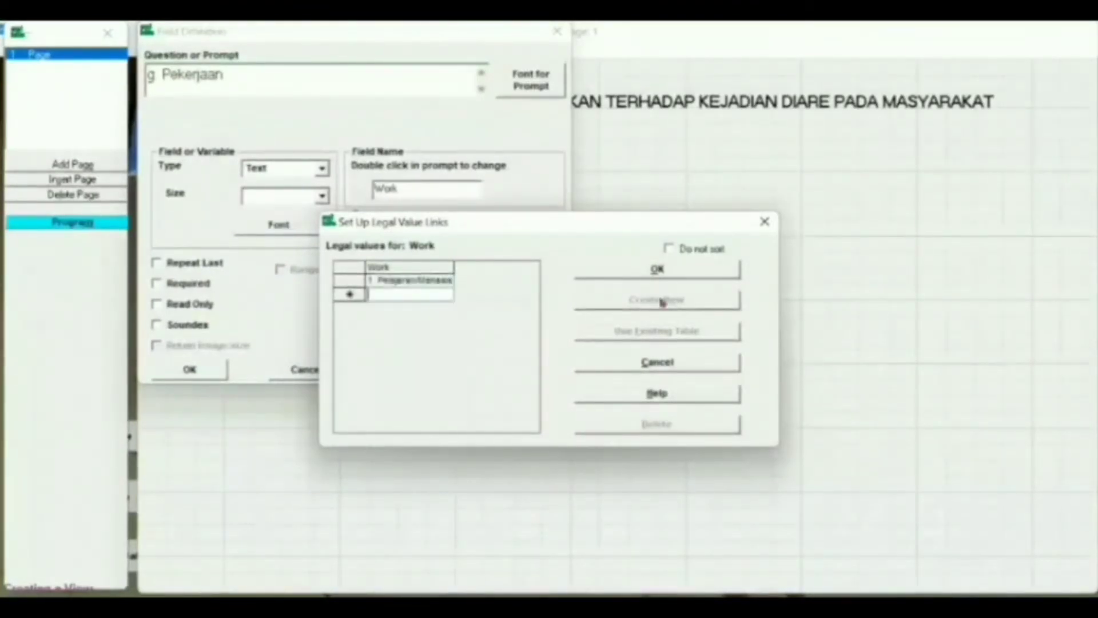
type("2. Ib")
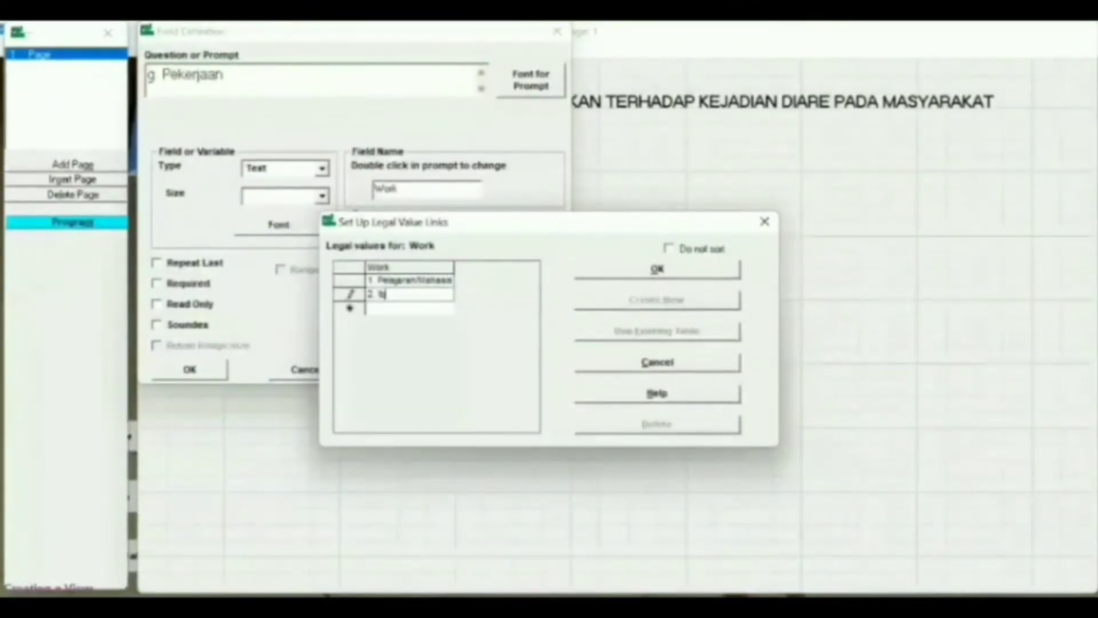
type("u Rumah Tang")
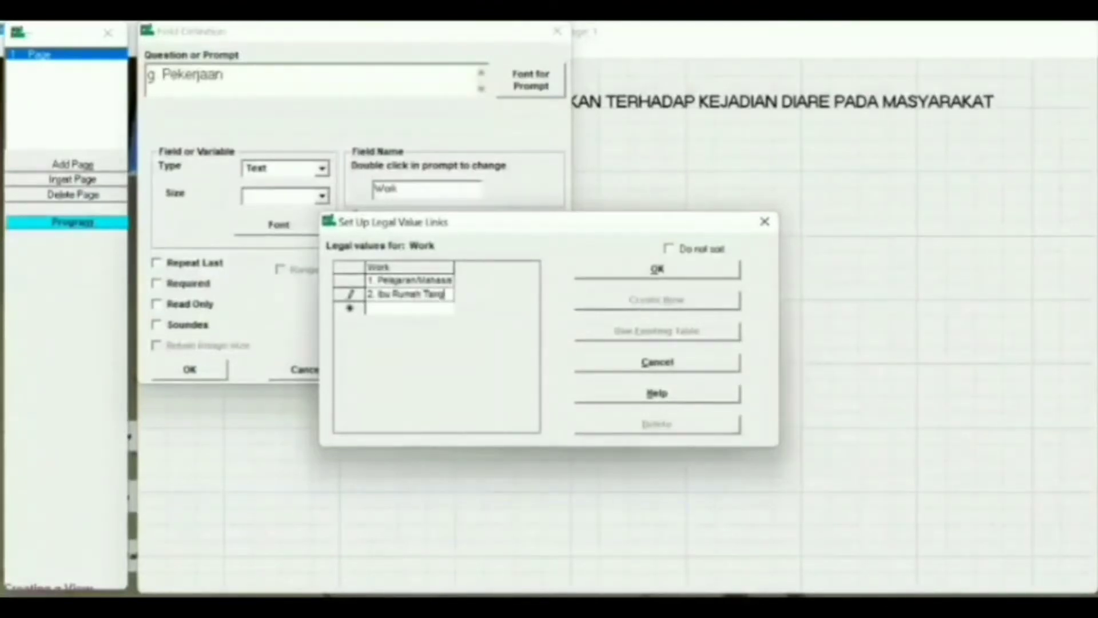
type("ga")
key("Return")
type("3. ")
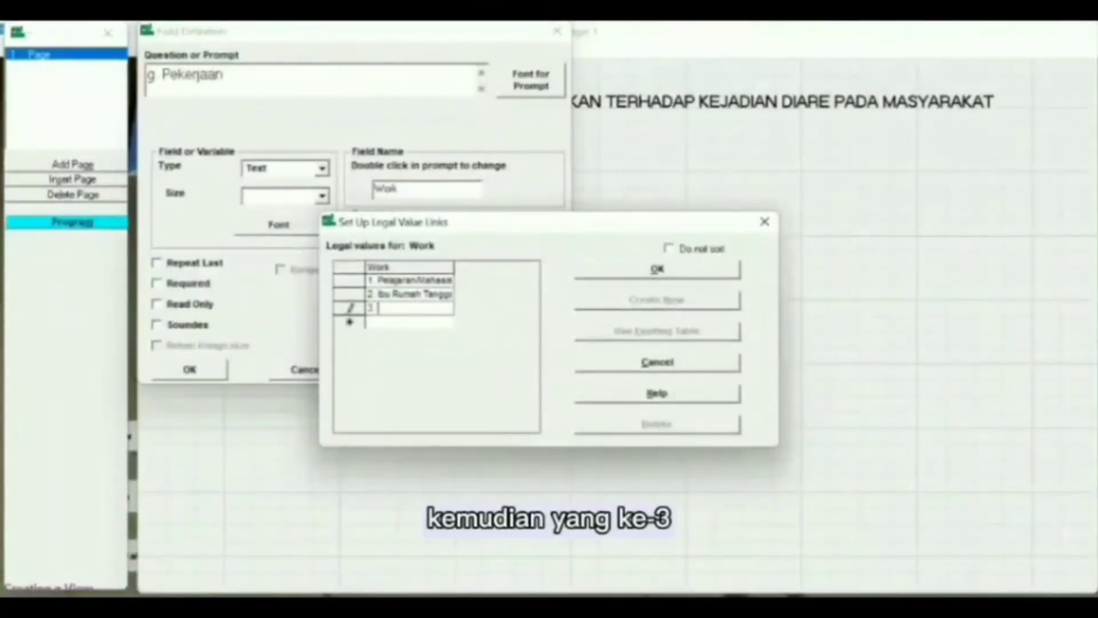
type("Petani")
key("Return")
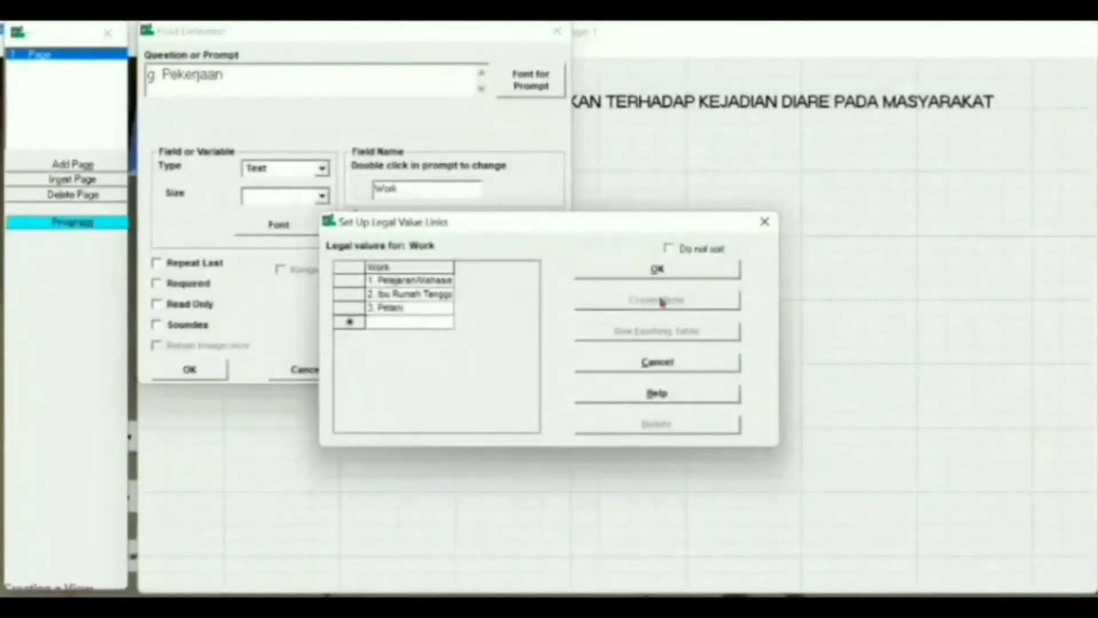
type("4. Pedagang")
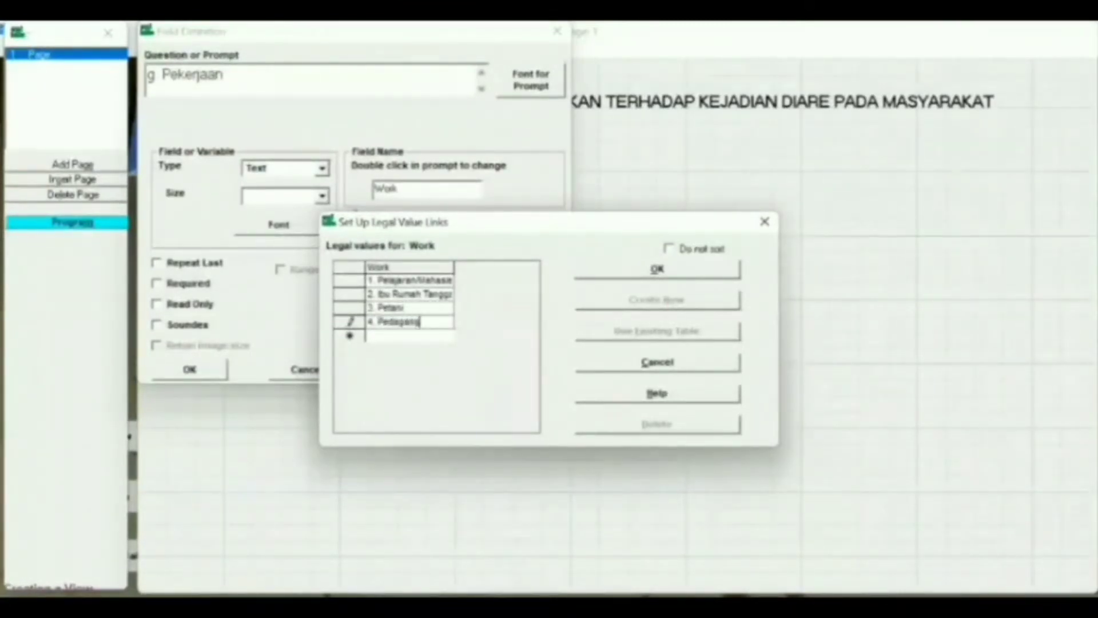
key("Return")
type("5")
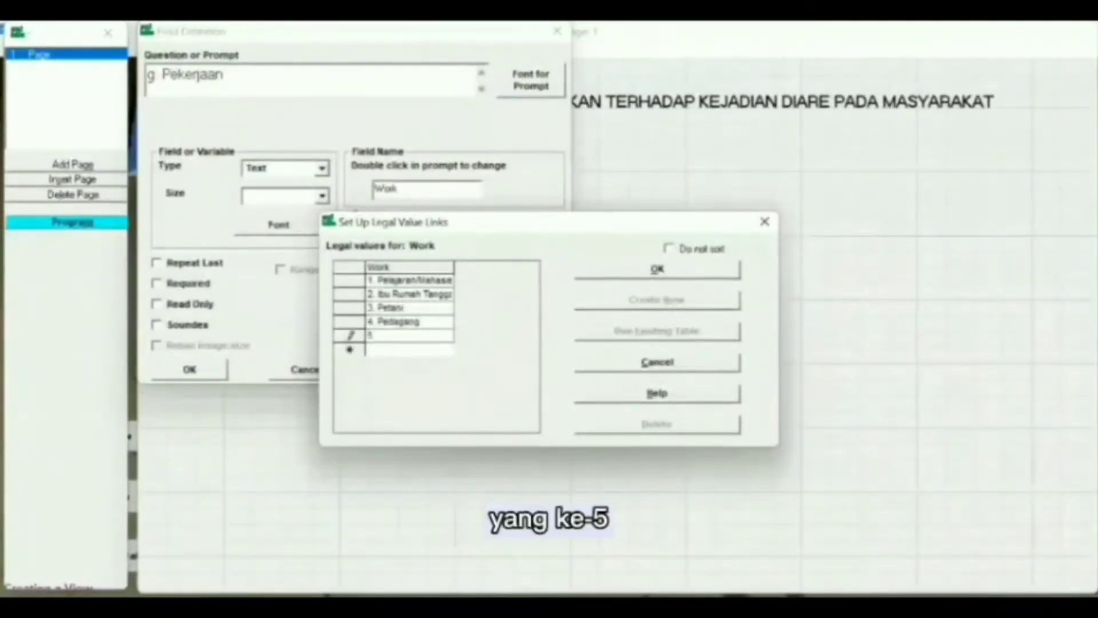
type(". Wiraswasta")
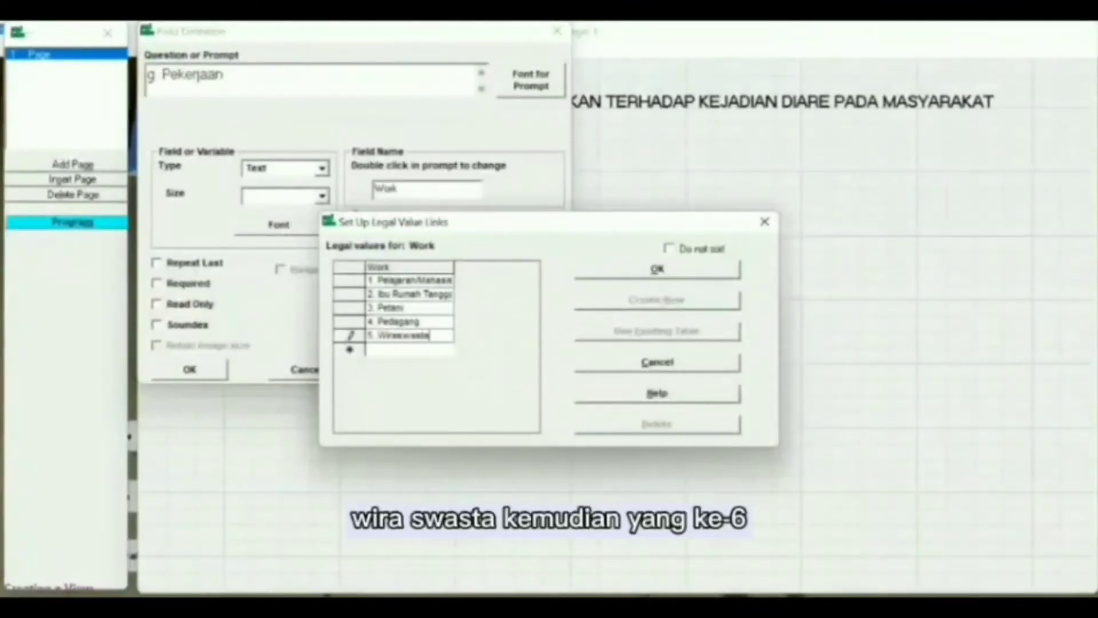
key("Return")
type("6.")
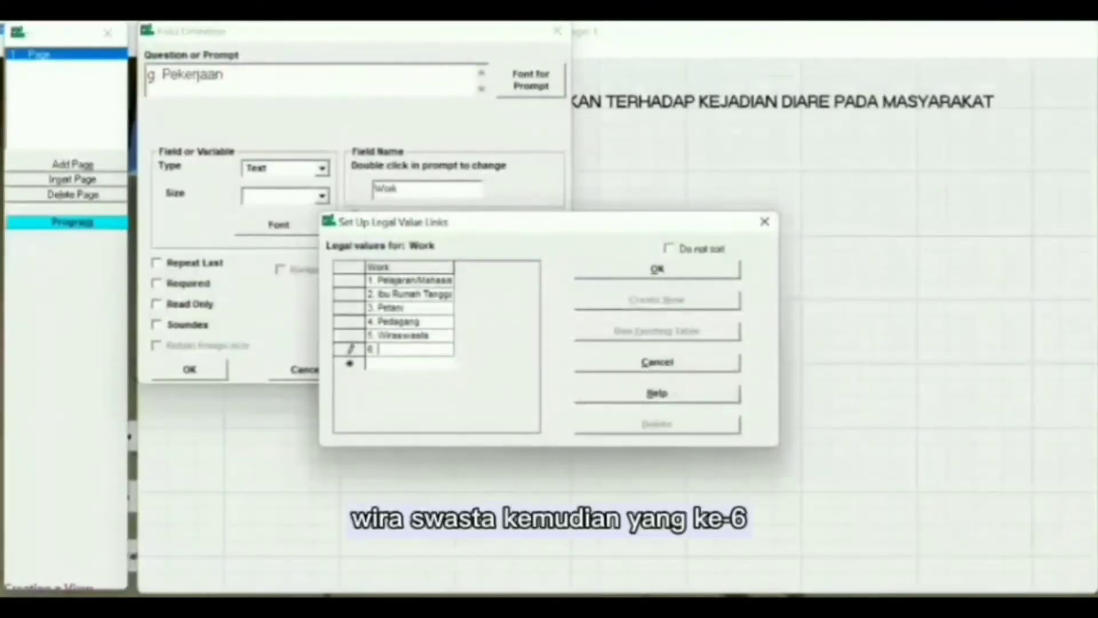
type(" PNS")
key("Return")
type("7. Lainnya")
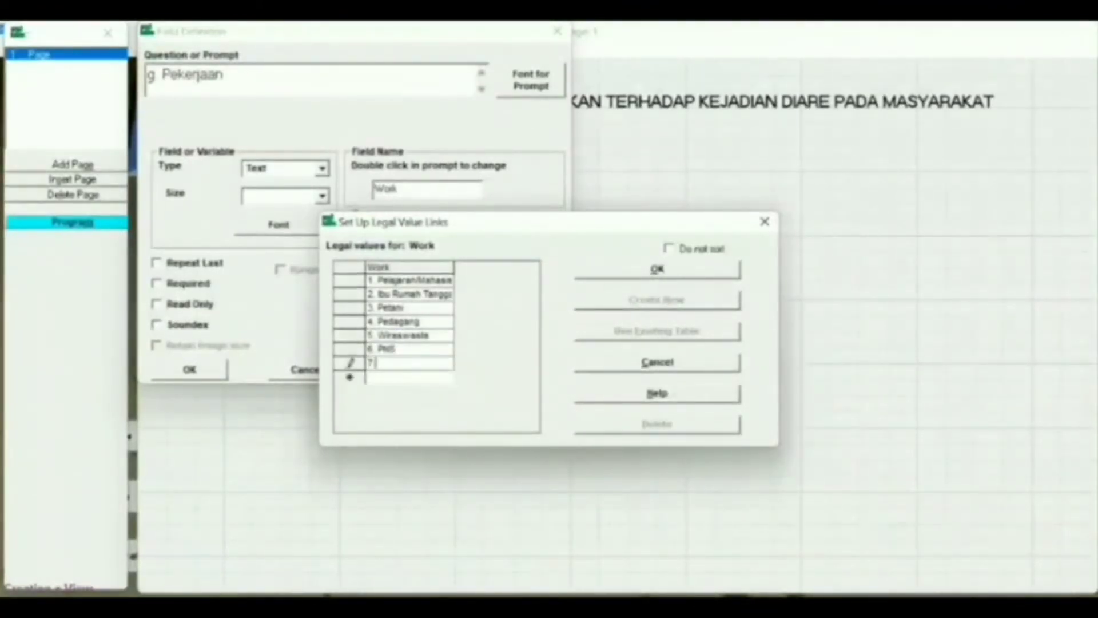
left_click(678, 274)
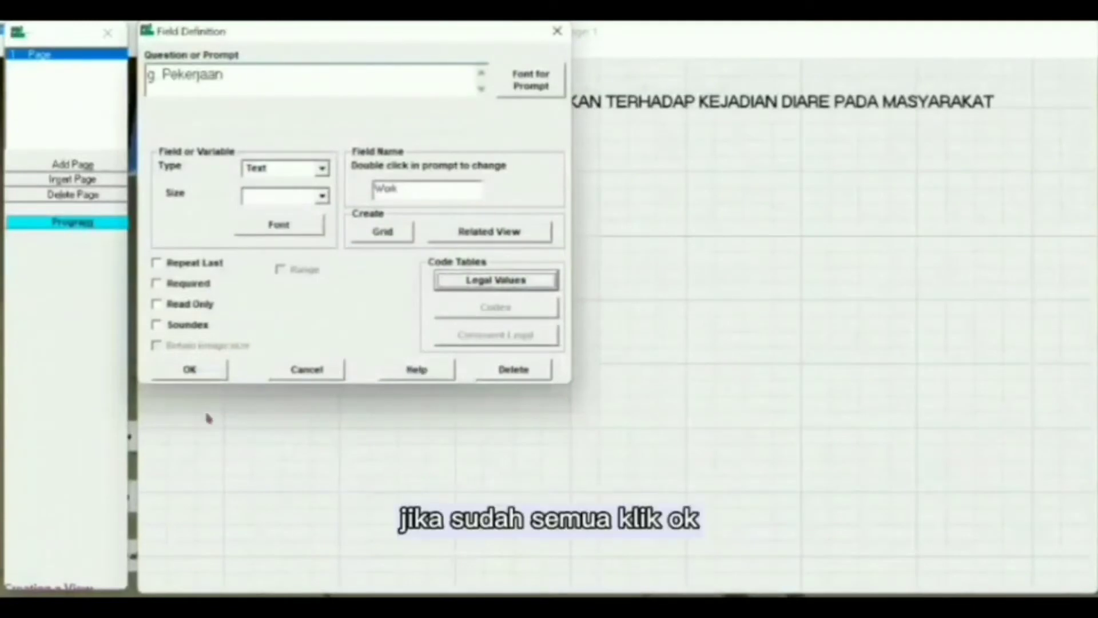
- Confirm the g. Pekerjaan dropdown and move it under f. Tingkat Pendidikan
left_click(169, 379)
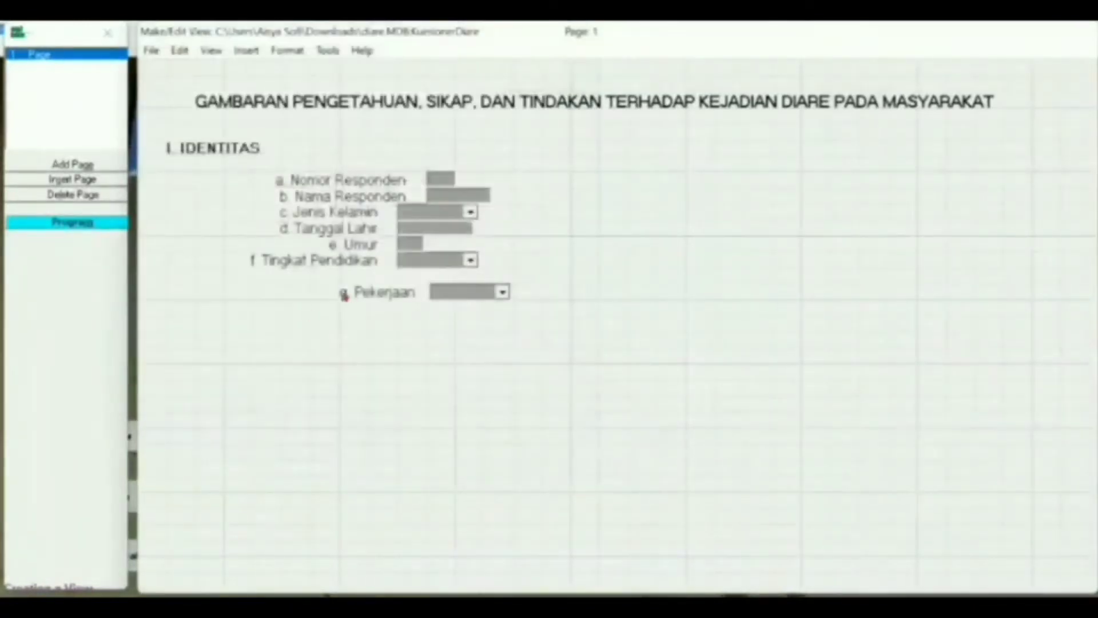
left_click_drag(344, 294, 317, 282)
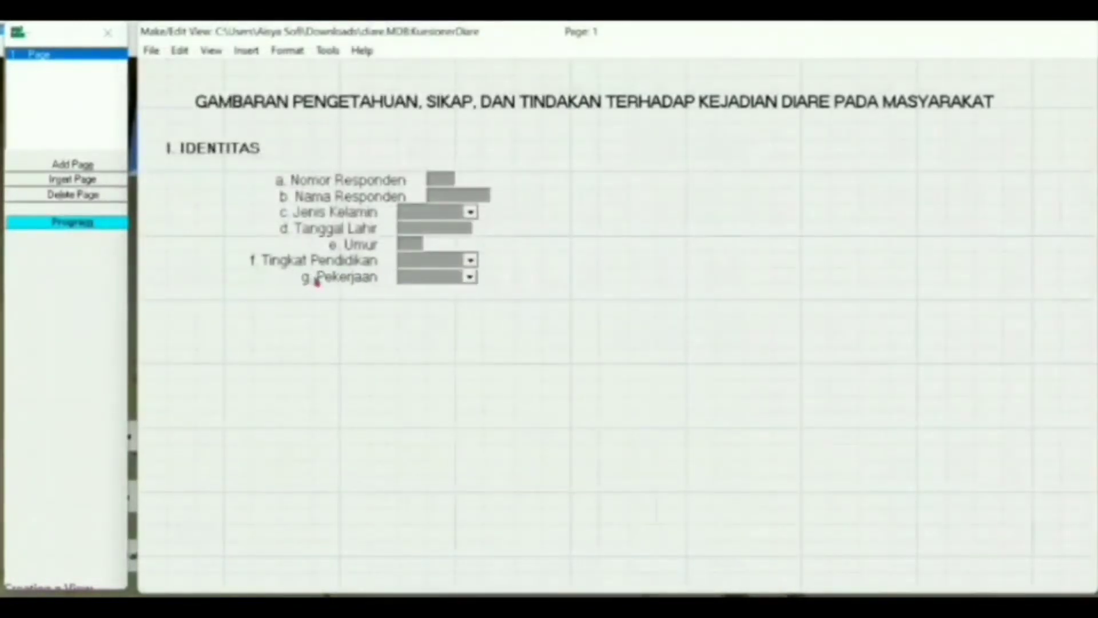
right_click(325, 297)
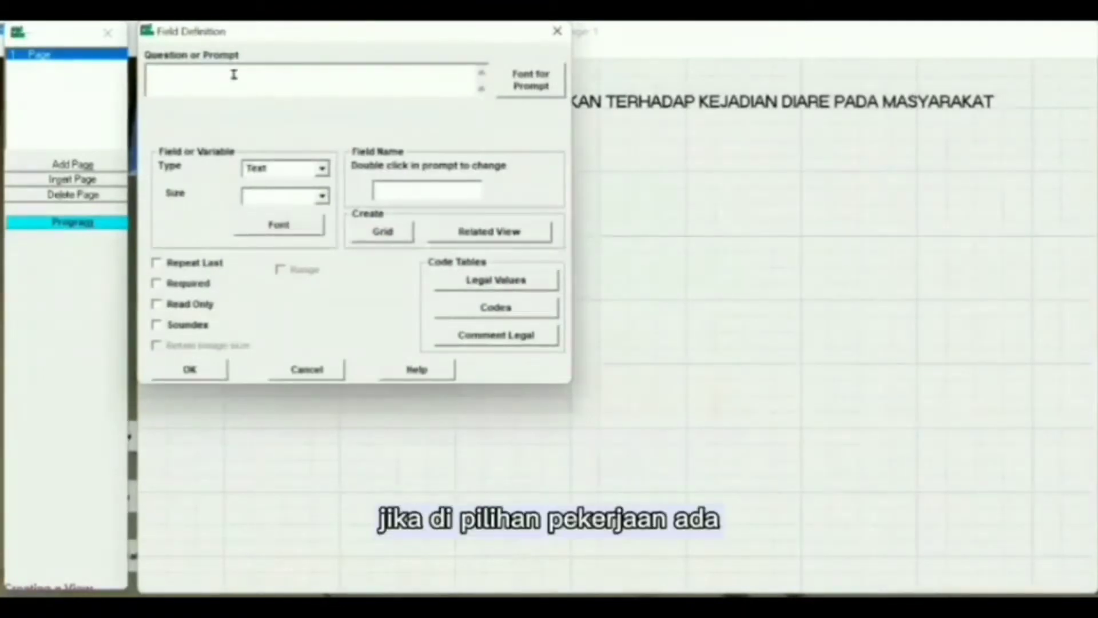
- Add a 'Lainnya' text field named Lan2 with a 12-point prompt beside g. Pekerjaan
type("Lainnya")
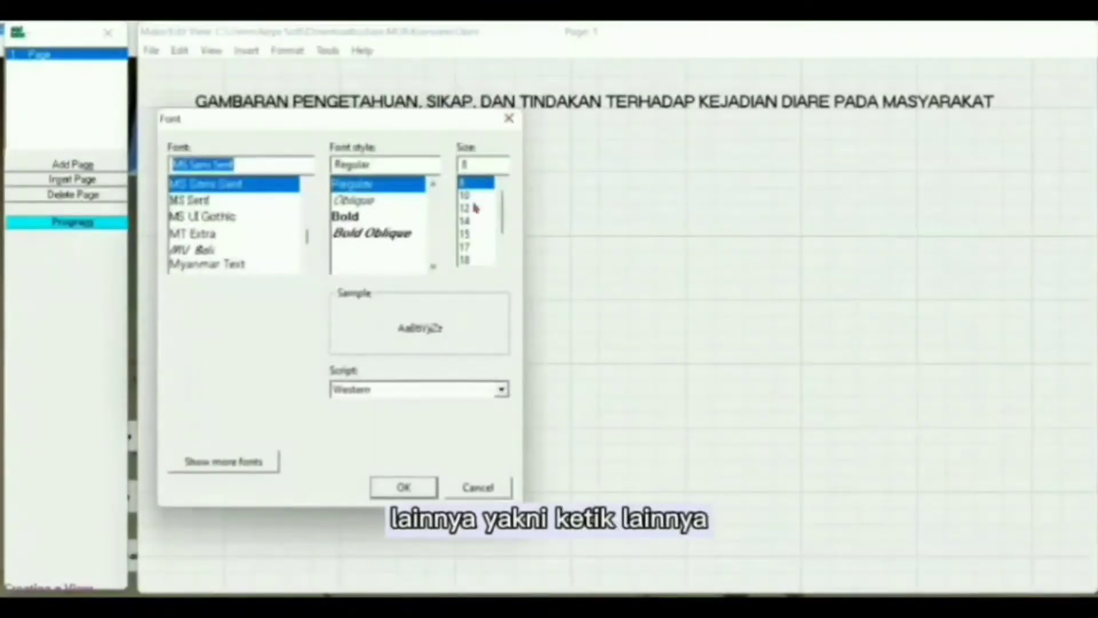
left_click(474, 208)
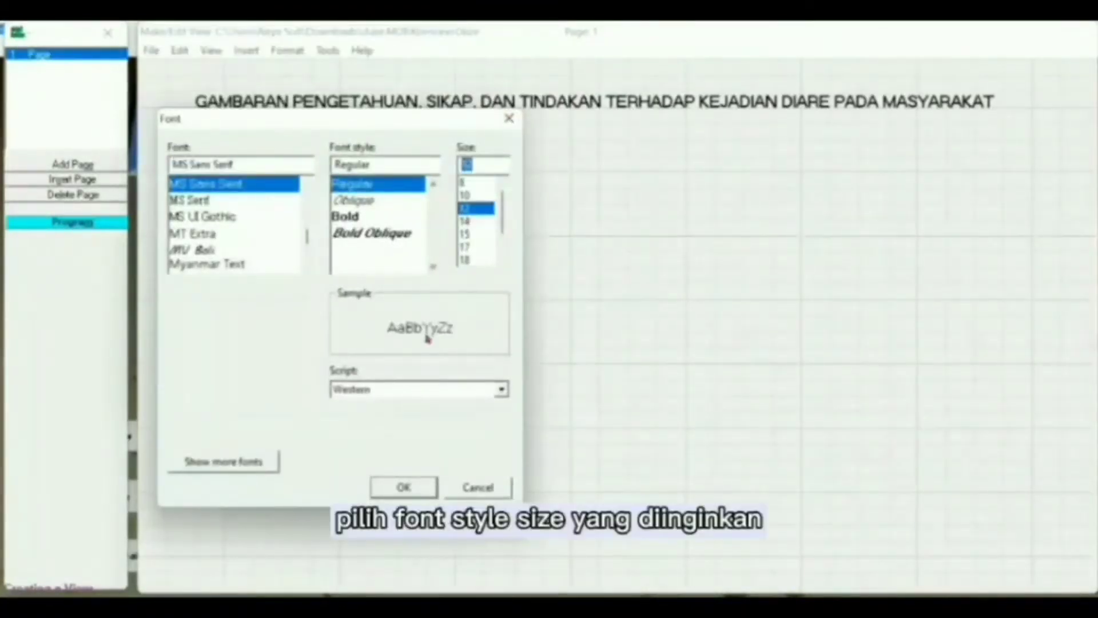
left_click(406, 494)
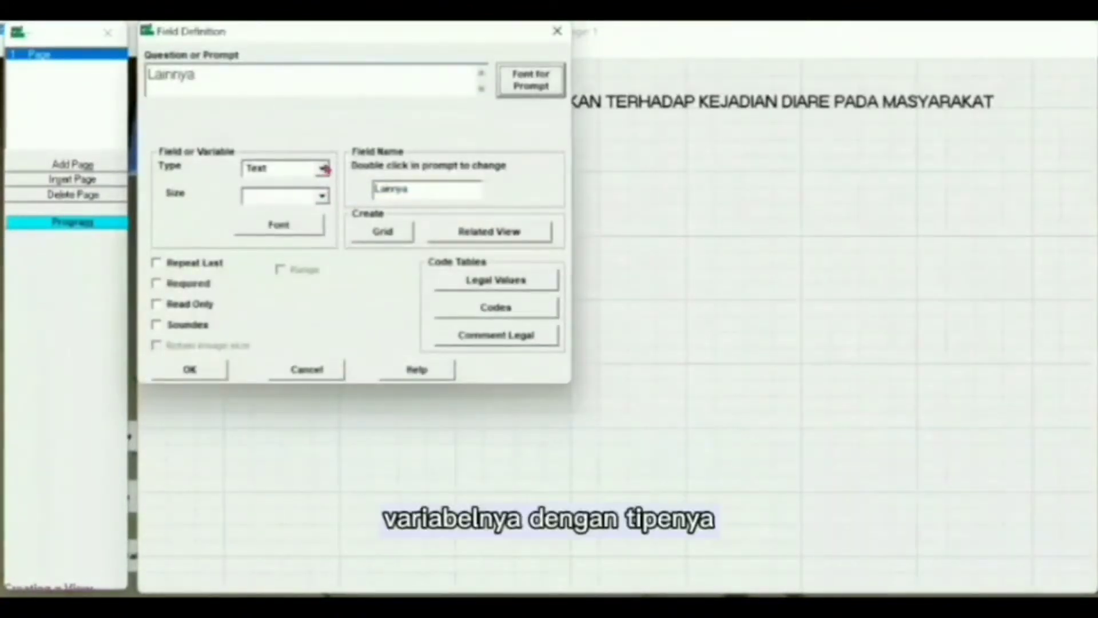
left_click(410, 185)
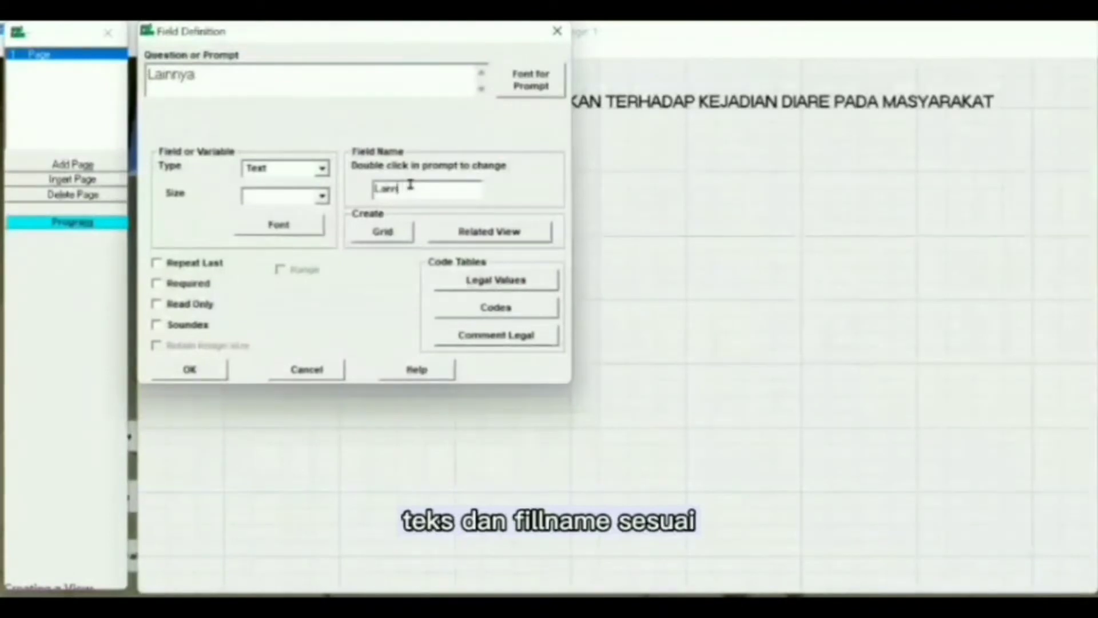
key("BackSpace")
type("2")
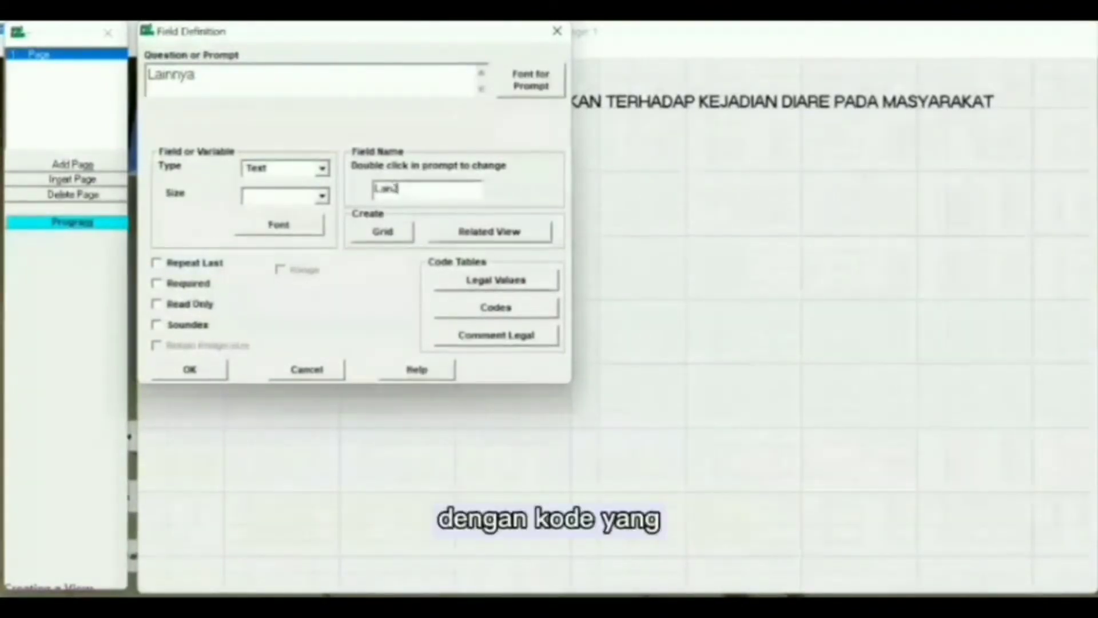
left_click(183, 368)
left_click_drag(367, 319, 565, 279)
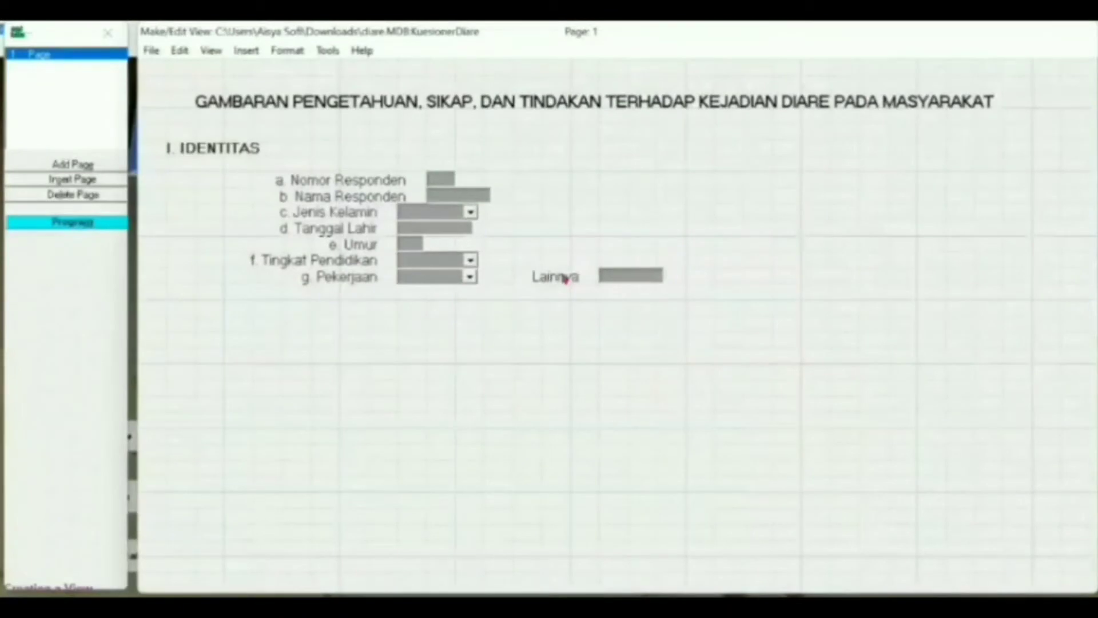
left_click(324, 307)
- Define a text field with prompt 'h. Status Pekawinan', resized prompt font, named Status
type("h. St")
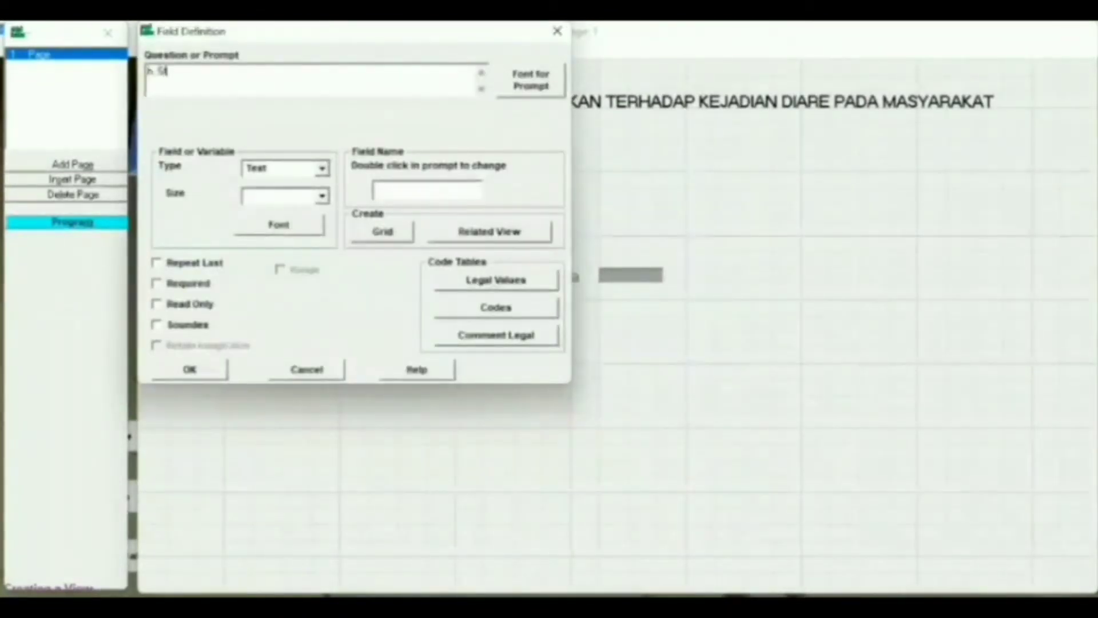
type("atus Pekawinan")
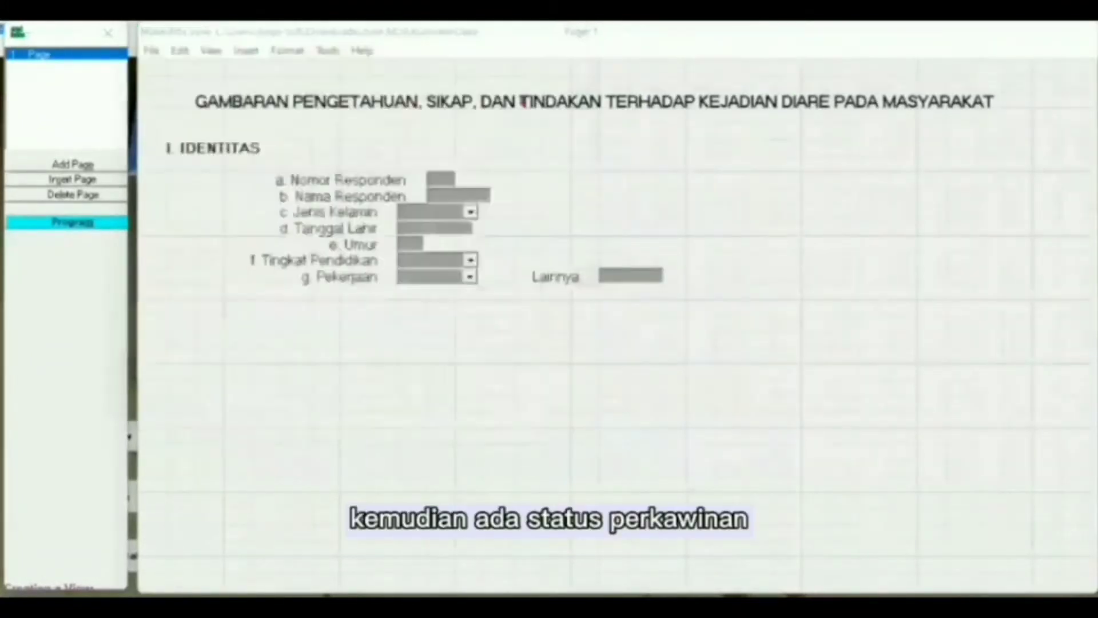
left_click(524, 91)
left_click(485, 224)
left_click(402, 487)
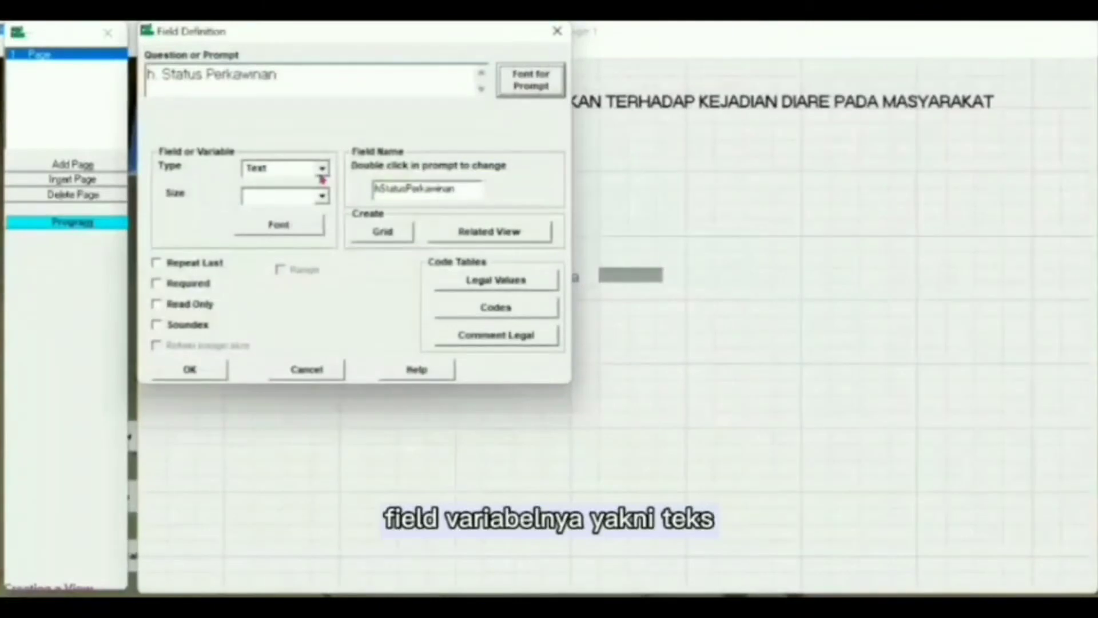
left_click(322, 168)
left_click(319, 181)
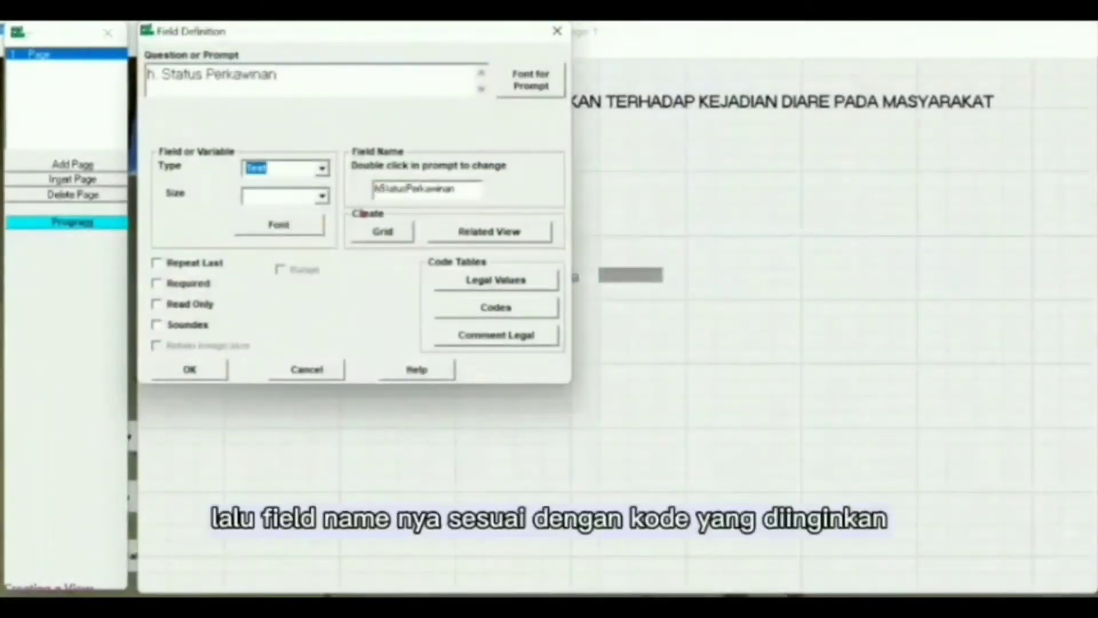
left_click(458, 189)
key("BackSpace")
key("BackSpace")
key("BackSpace")
key("BackSpace")
key("BackSpace")
key("BackSpace")
key("BackSpace")
key("BackSpace")
key("BackSpace")
key("BackSpace")
key("BackSpace")
key("BackSpace")
key("BackSpace")
key("BackSpace")
key("BackSpace")
key("BackSpace")
key("BackSpace")
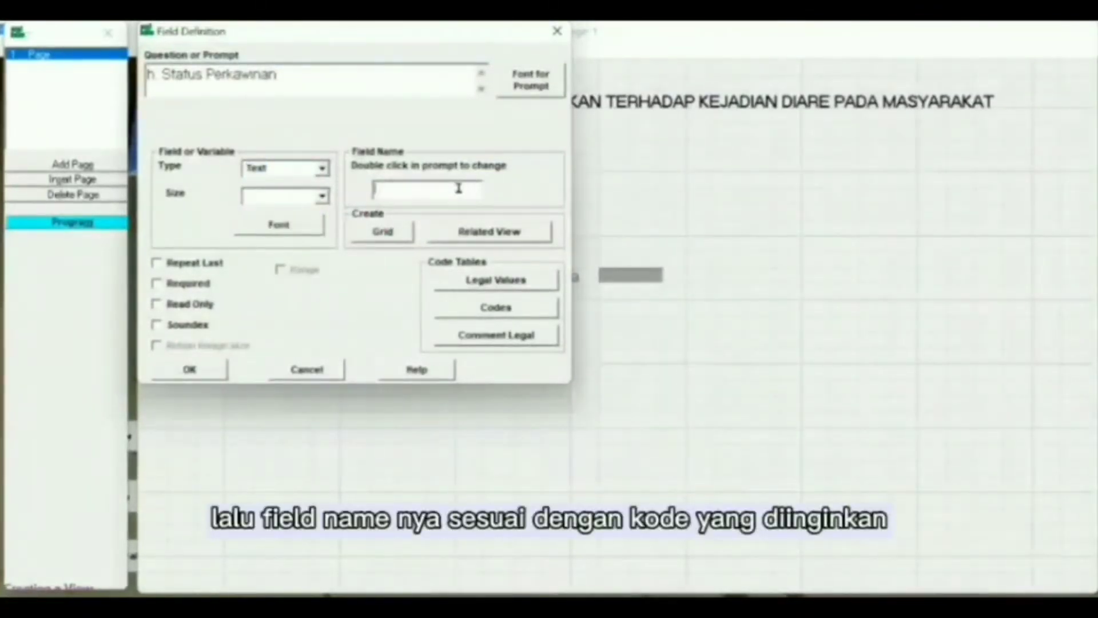
type("Status")
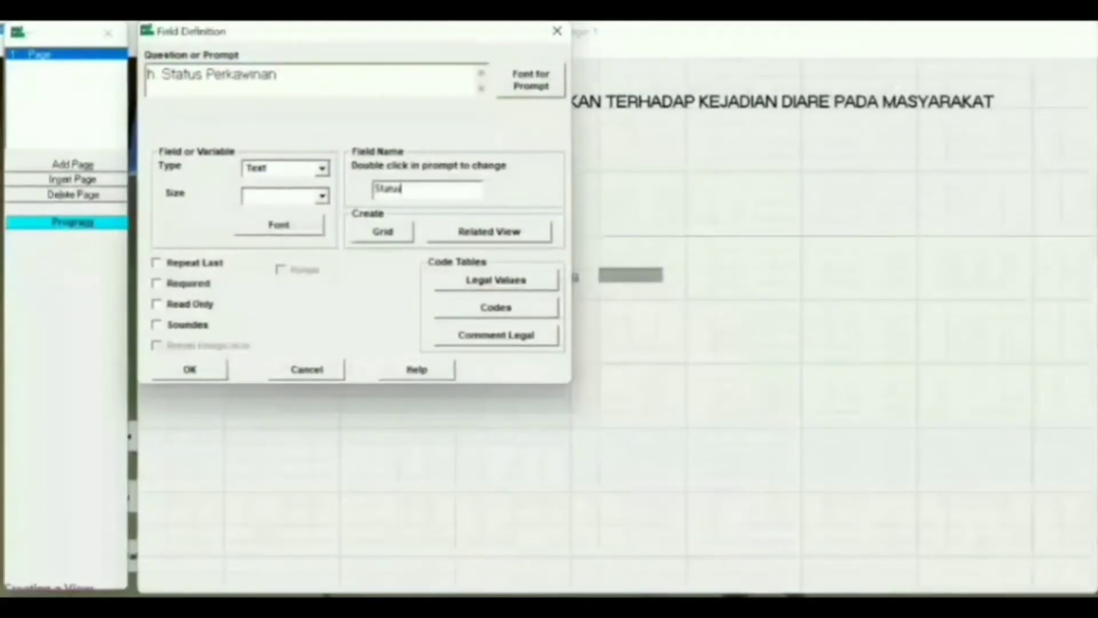
- Limit Status to Belum Kawin or Kawin and place it under g. Pekerjaan
left_click(515, 280)
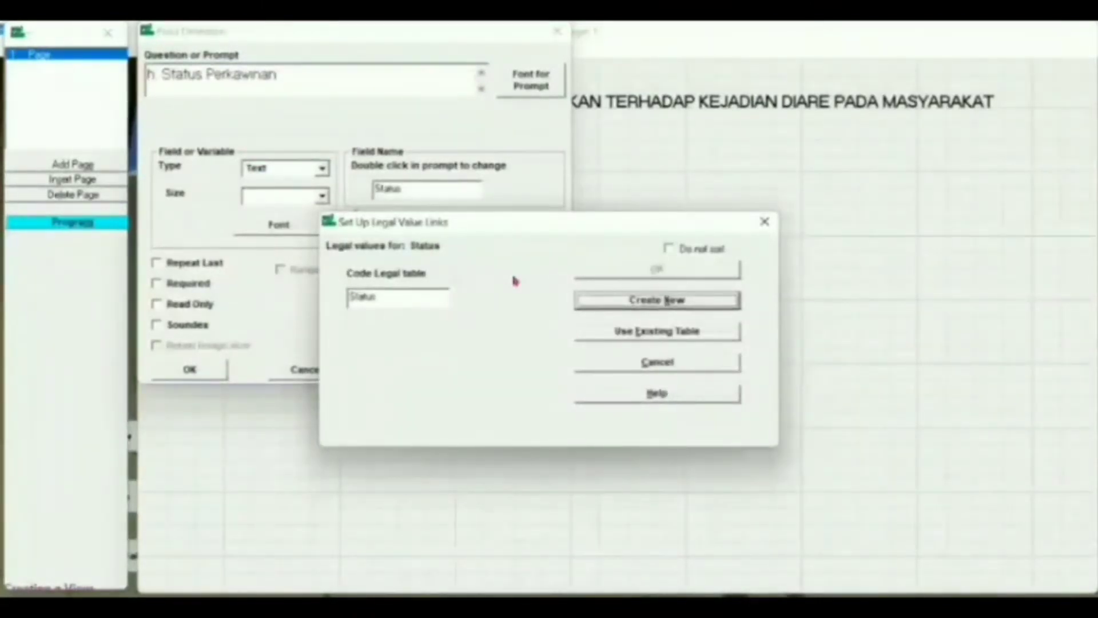
left_click(618, 301)
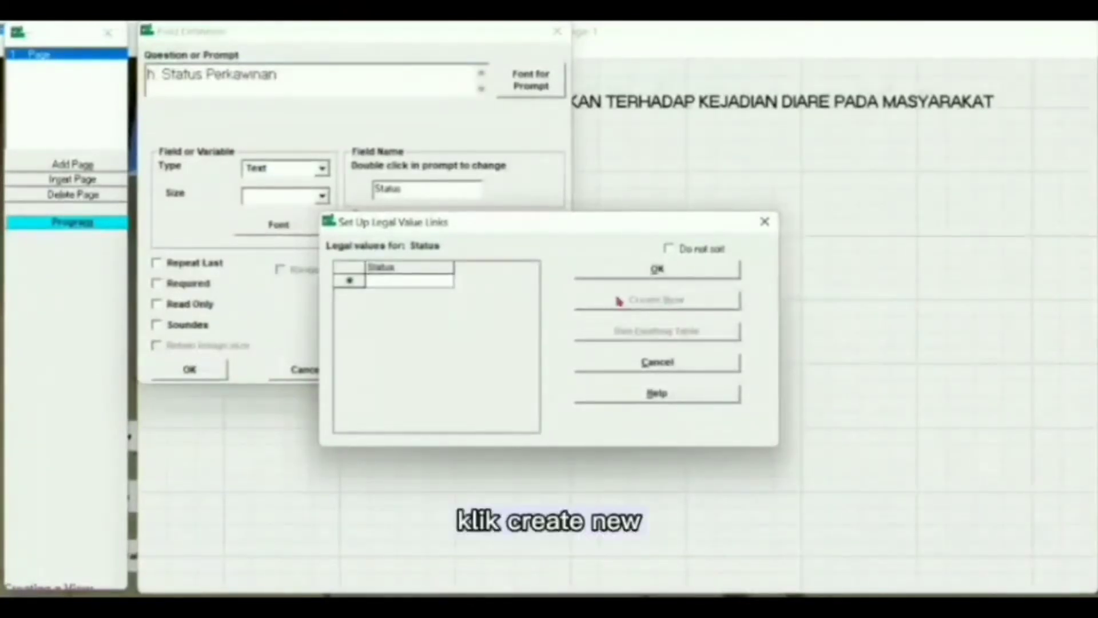
type("Belu")
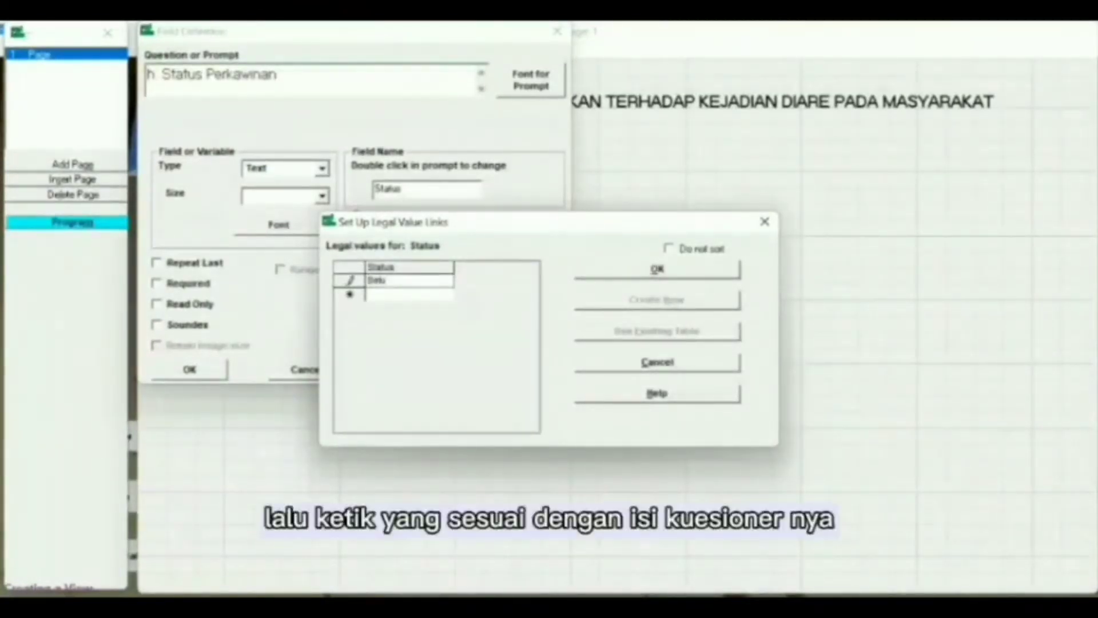
type("m Kawin")
key("Return")
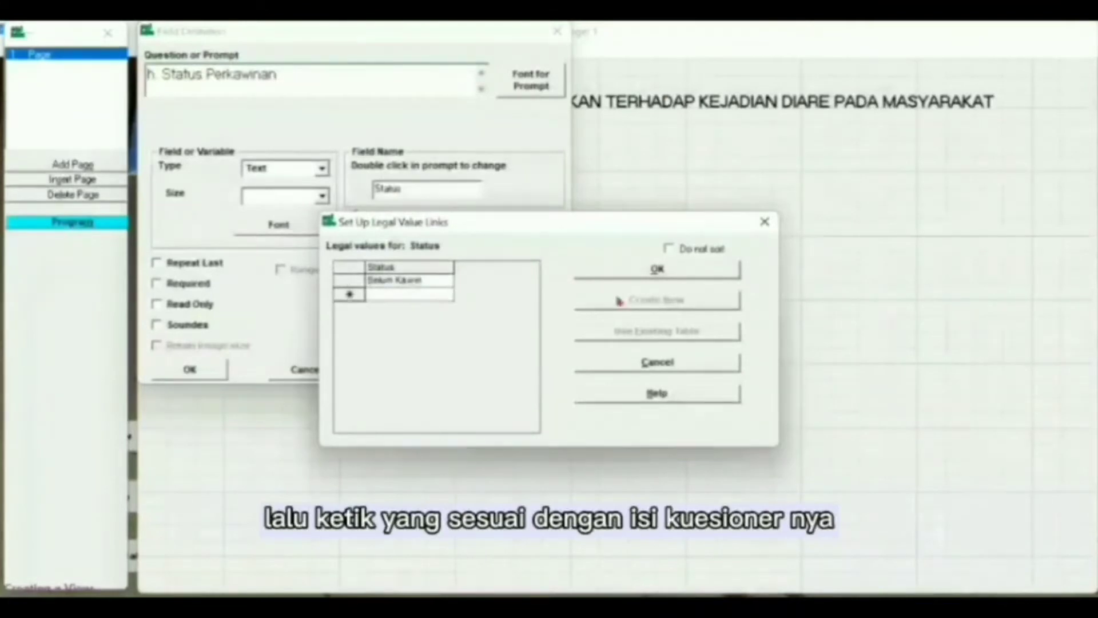
type("Kawin")
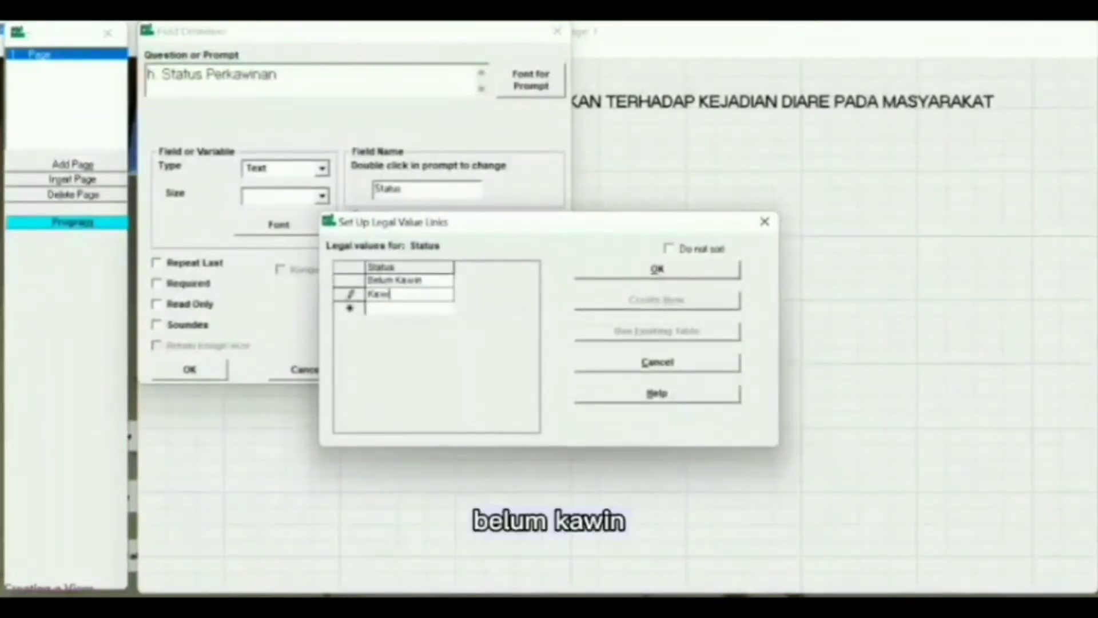
left_click(626, 268)
left_click(193, 369)
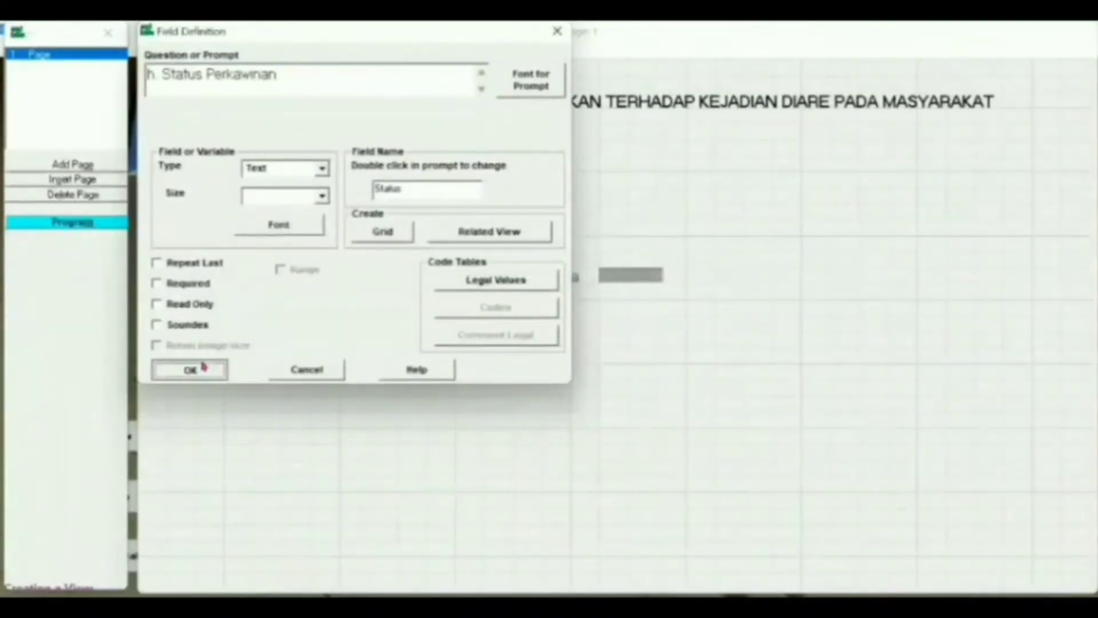
left_click_drag(368, 311, 323, 297)
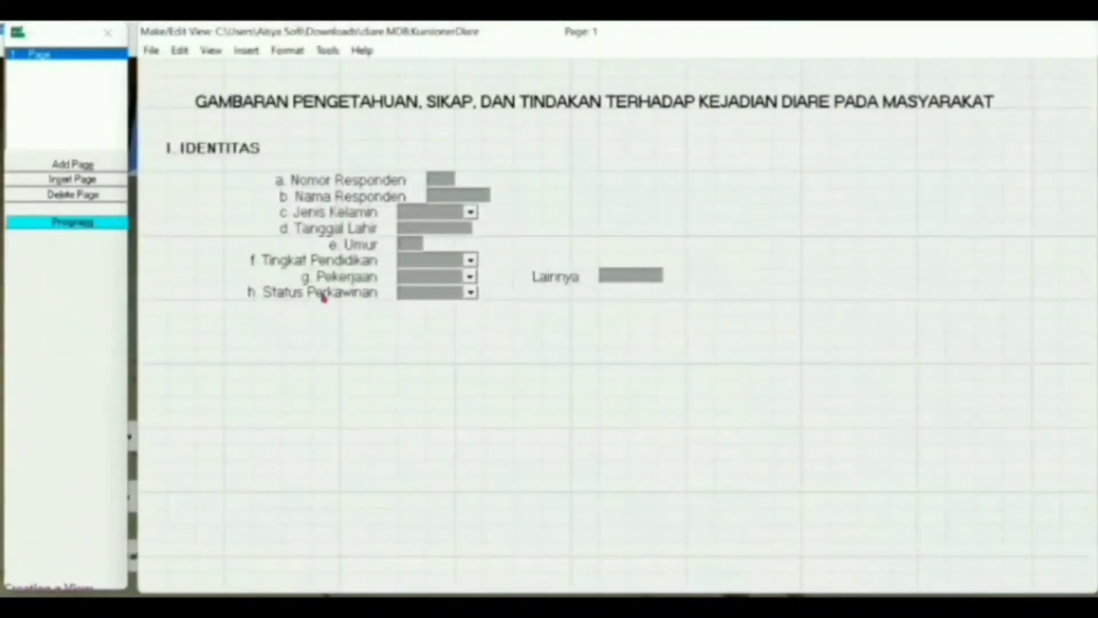
- Start a new field with prompt 'Sakit Diare dalam 1 tahun terakhir' in 12-point font
right_click(351, 318)
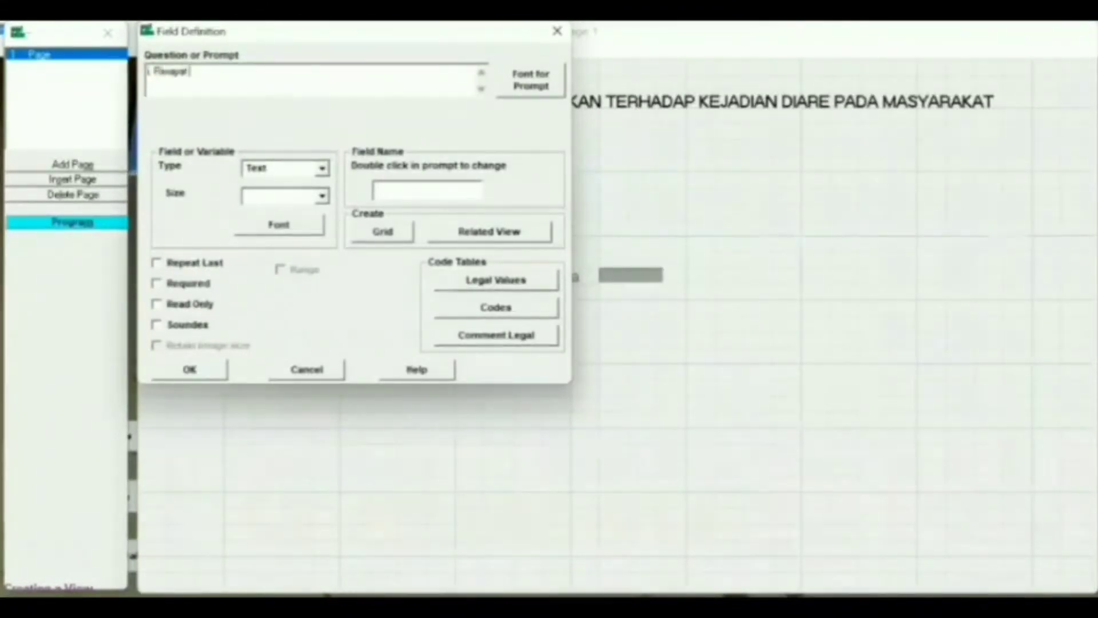
type("Sakit")
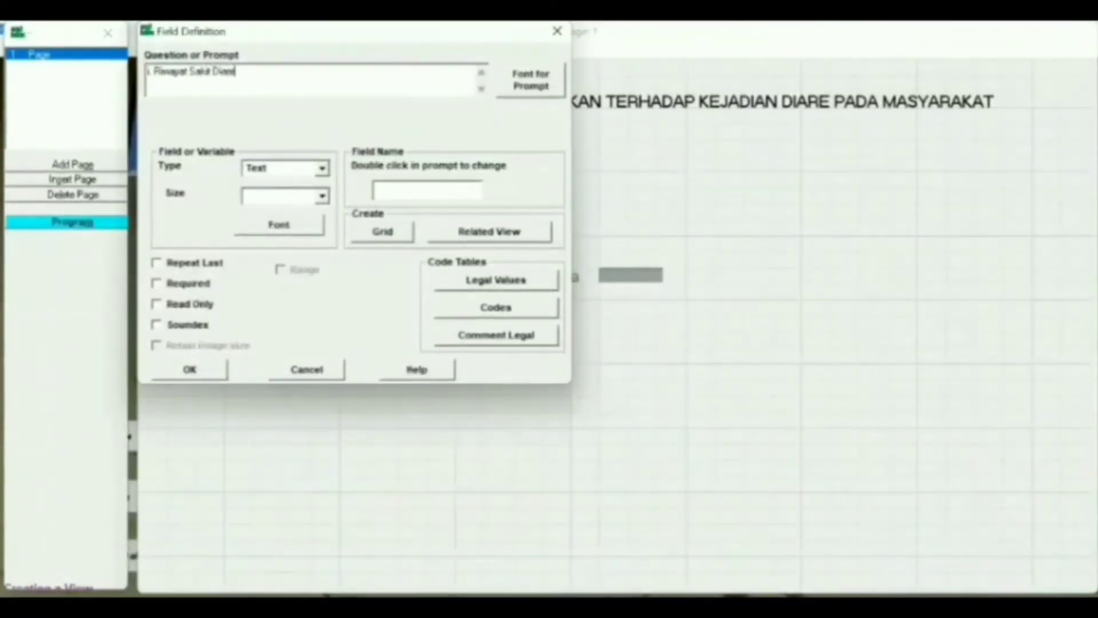
type(" Diare dalam 1 tahun te")
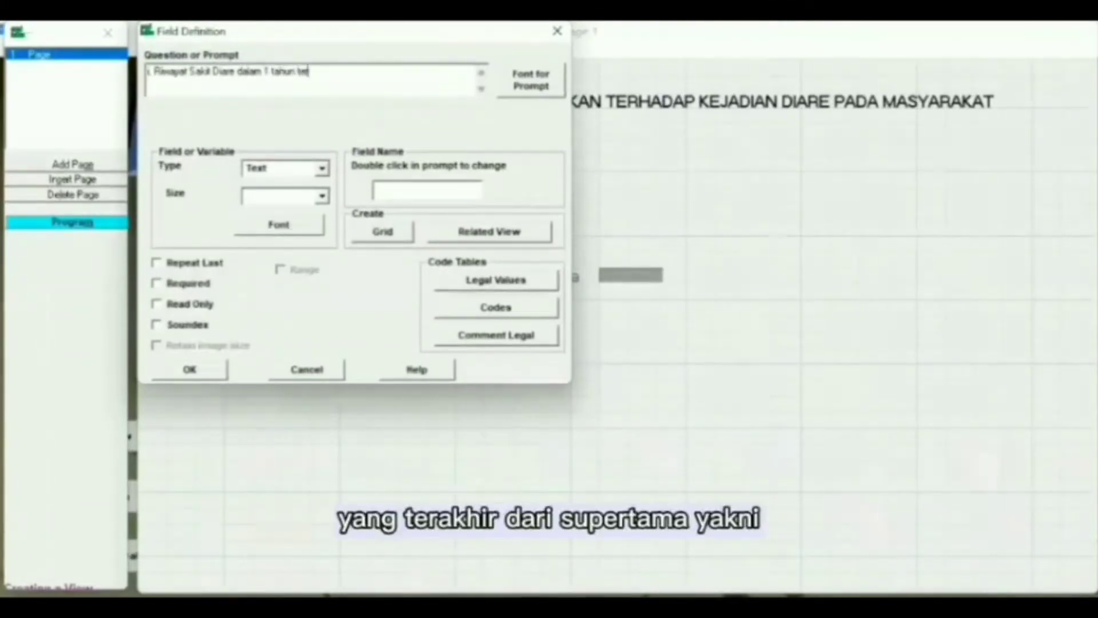
type("rakhir")
left_click(532, 79)
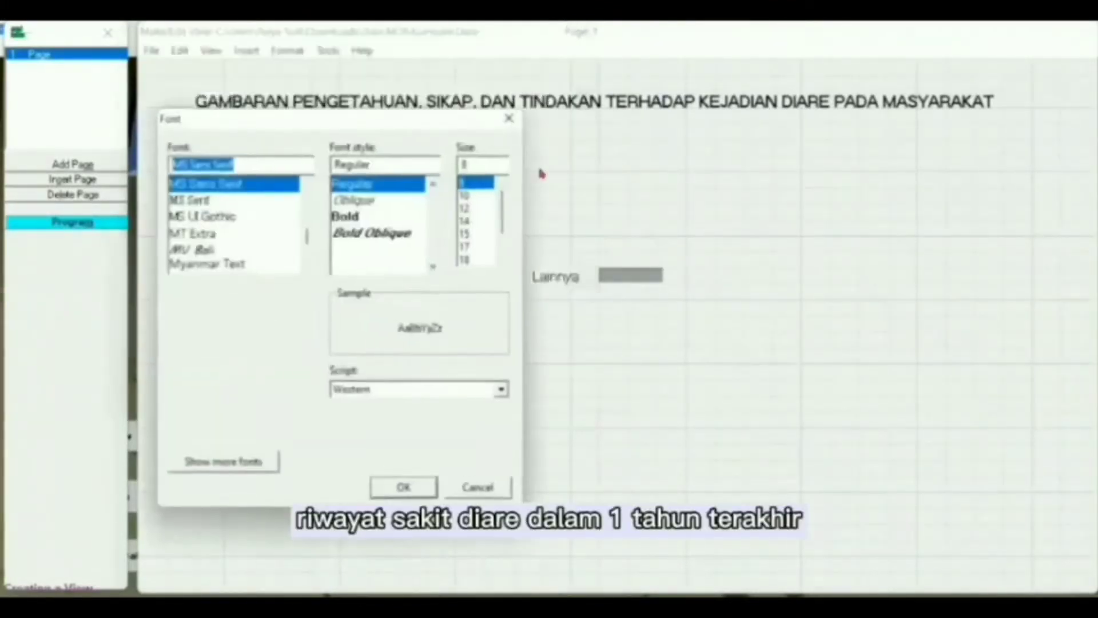
left_click(483, 207)
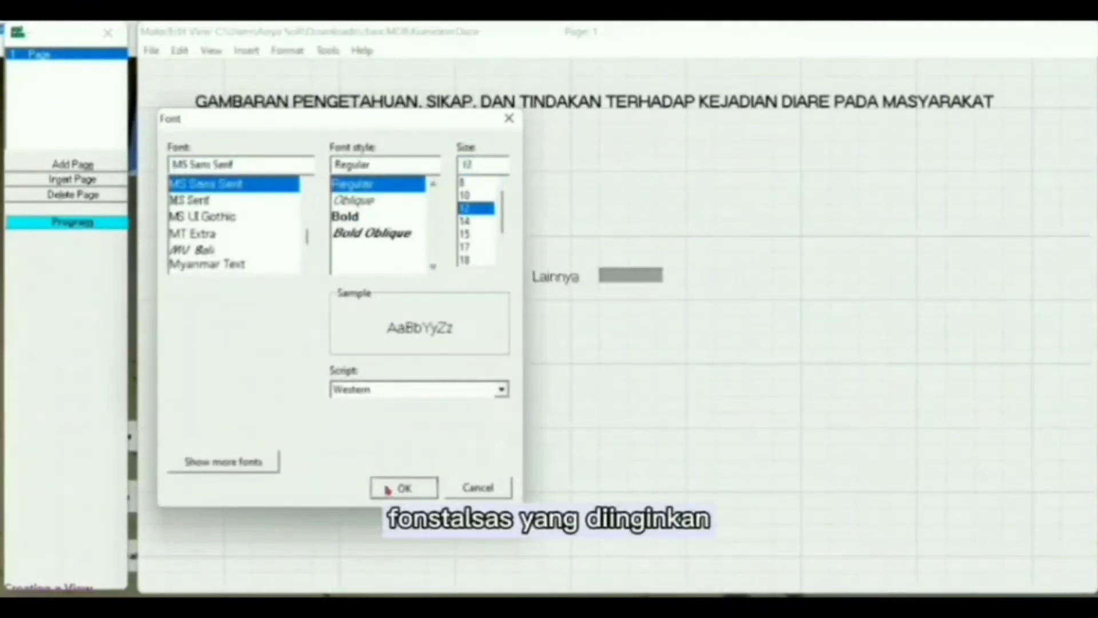
left_click(389, 488)
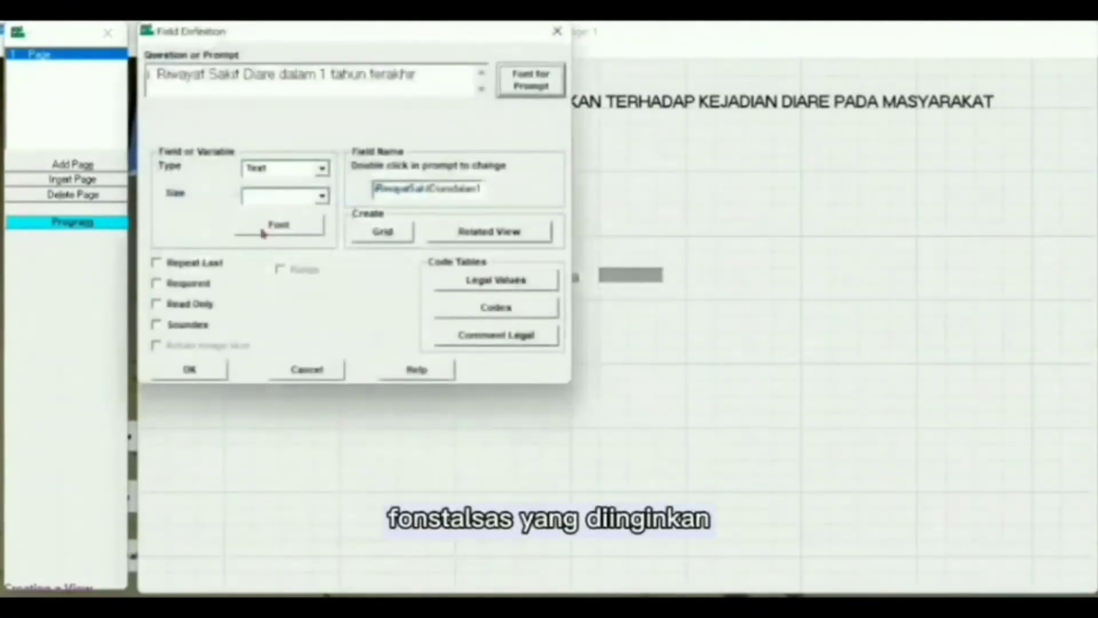
- Make it a Yes/No field, rename it to Riwaya, and add it to the form
left_click(321, 170)
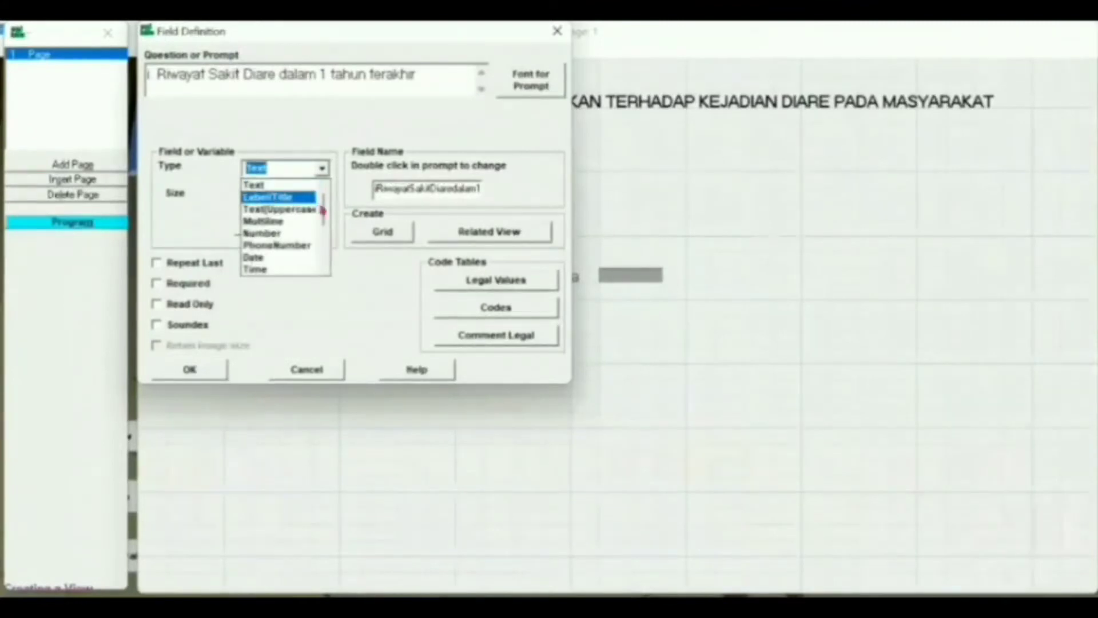
left_click_drag(322, 211, 321, 225)
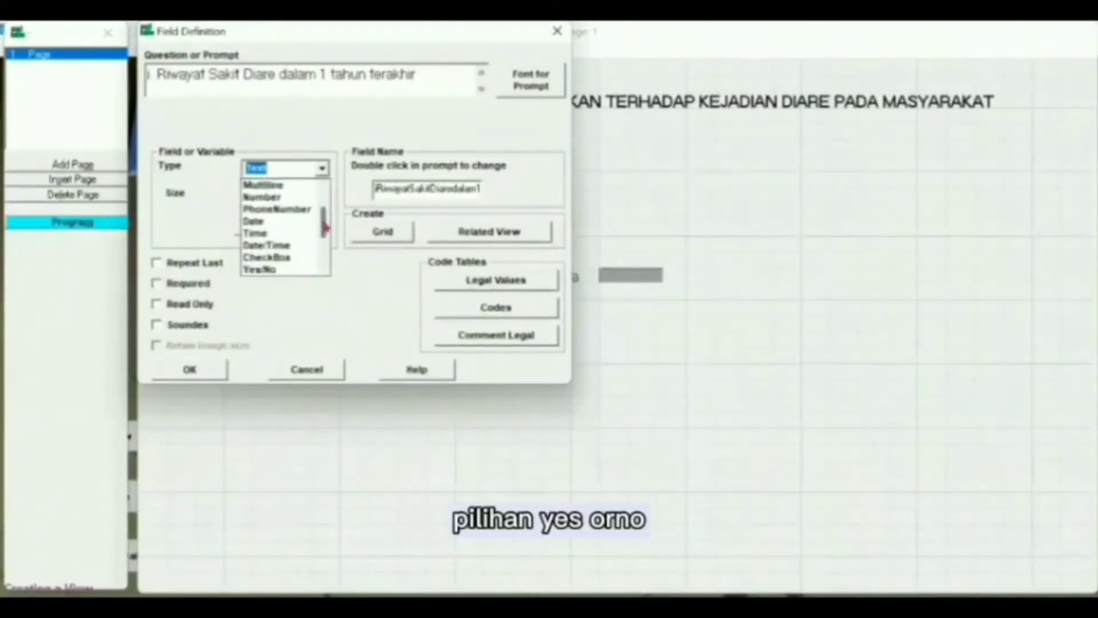
left_click(283, 269)
left_click(476, 188)
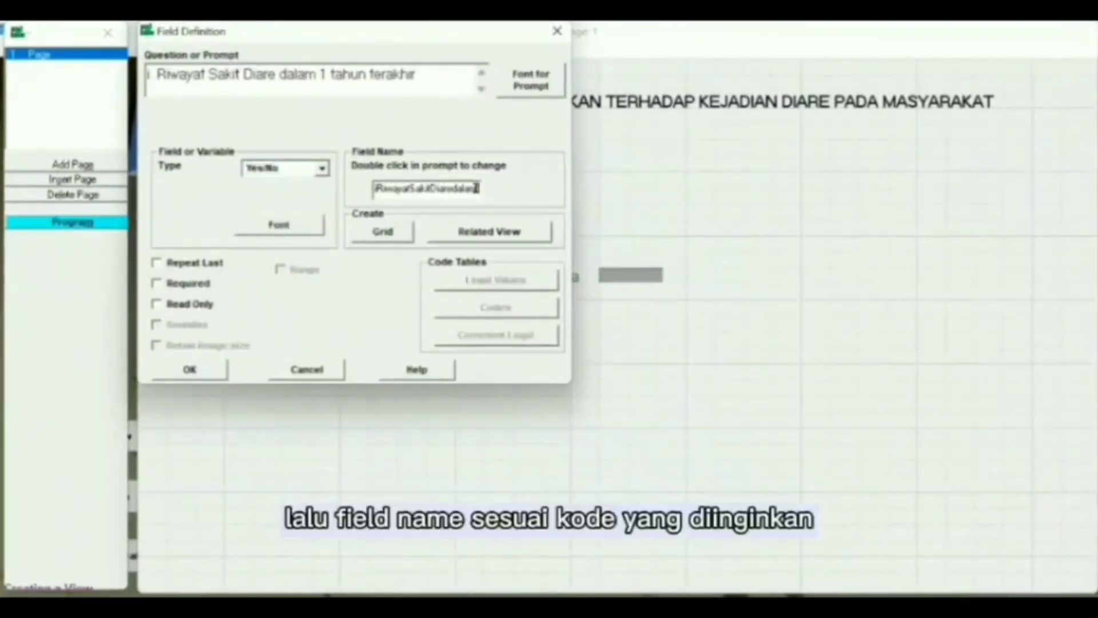
key("BackSpace")
key("BackSpace")
key("BackSpace")
key("BackSpace")
key("BackSpace")
key("BackSpace")
key("BackSpace")
key("BackSpace")
key("BackSpace")
key("BackSpace")
type("1tahunt")
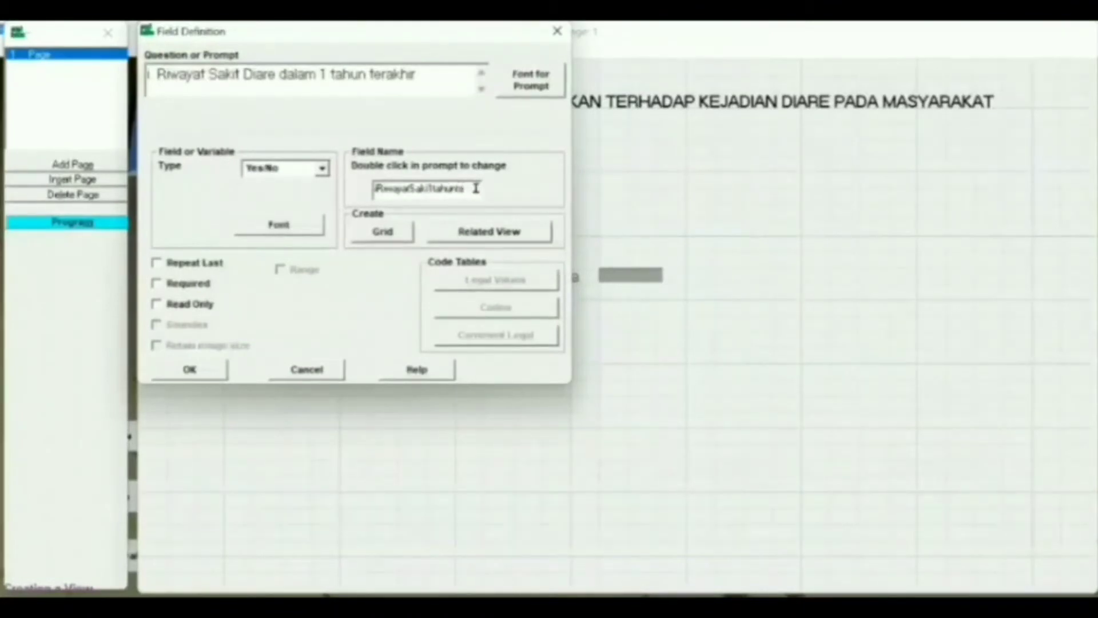
key("BackSpace")
key("BackSpace")
key("BackSpace")
key("BackSpace")
key("BackSpace")
key("BackSpace")
key("BackSpace")
key("BackSpace")
key("BackSpace")
key("BackSpace")
key("BackSpace")
key("BackSpace")
key("BackSpace")
key("BackSpace")
key("BackSpace")
key("BackSpace")
key("BackSpace")
key("BackSpace")
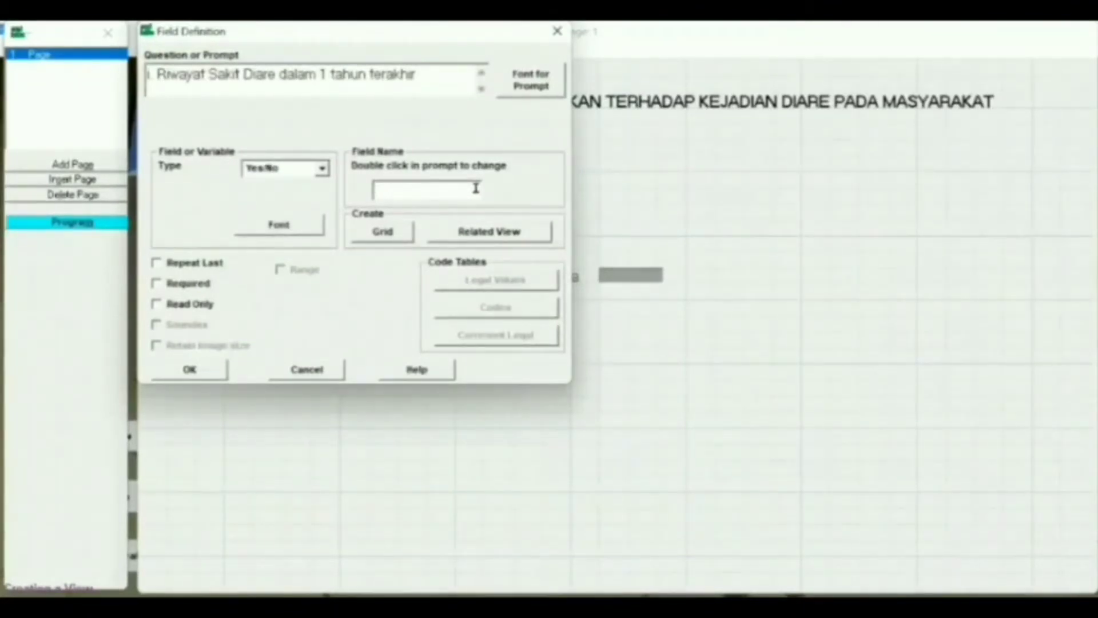
type("Riwayat")
key("Return")
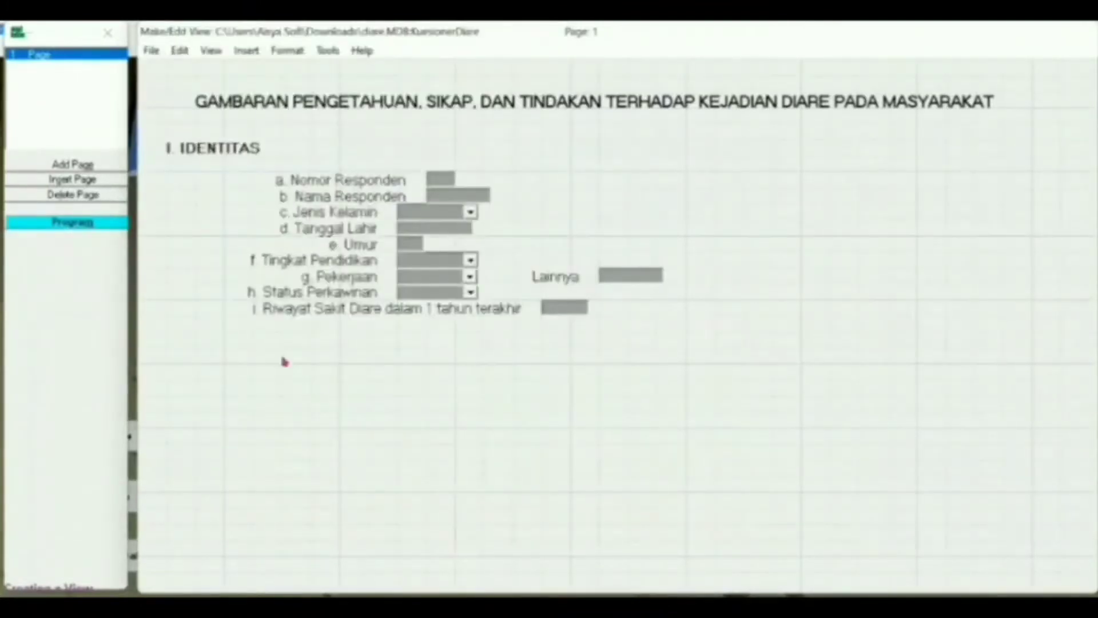
- Start a heading field 'II. PENGETAHUAN' with a bold 12-point prompt
left_click(282, 362)
type("B")
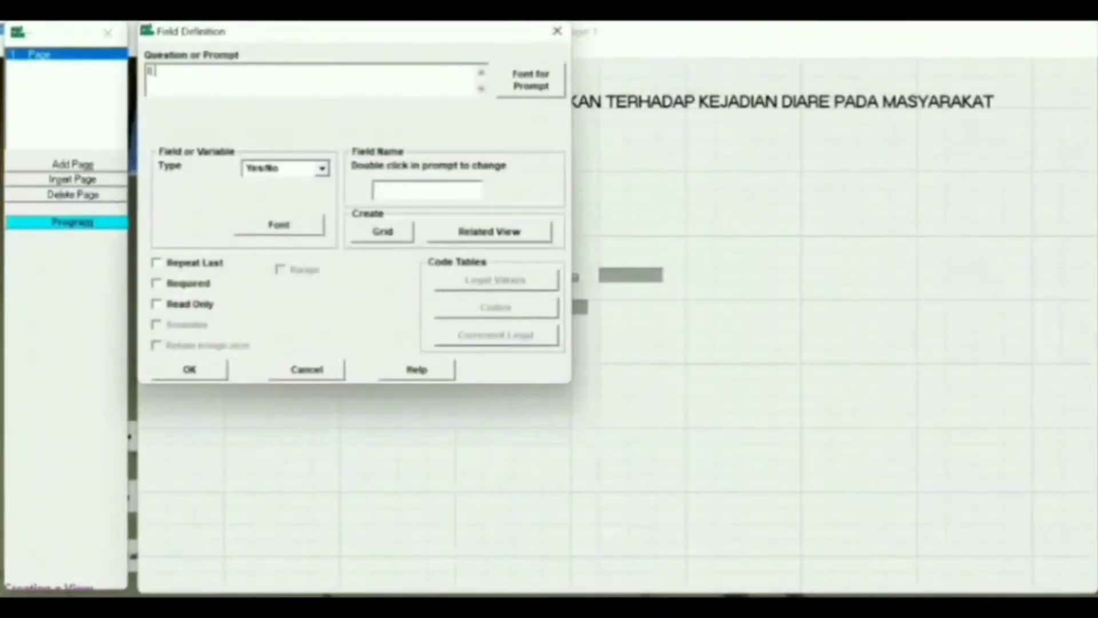
type("I. PENGETAHUAN")
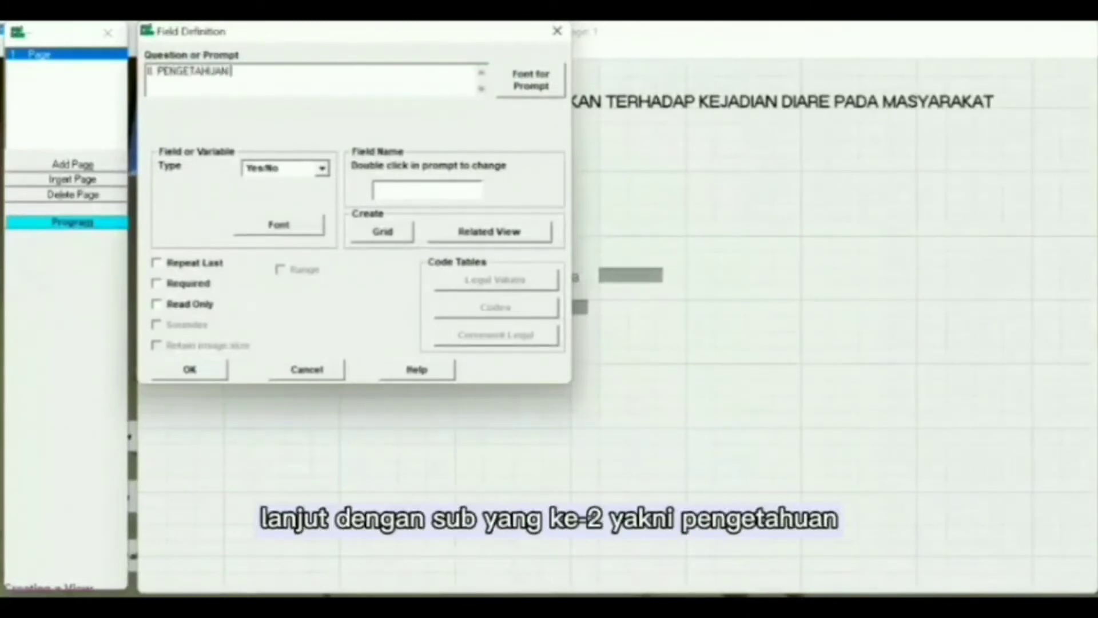
left_click(531, 83)
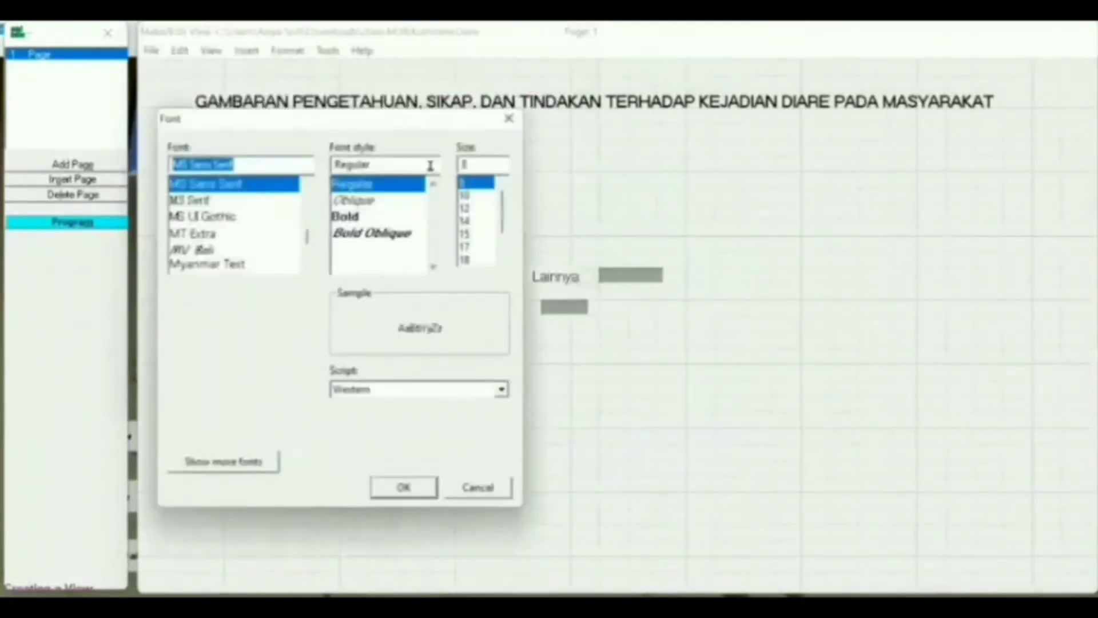
left_click(391, 217)
left_click(465, 208)
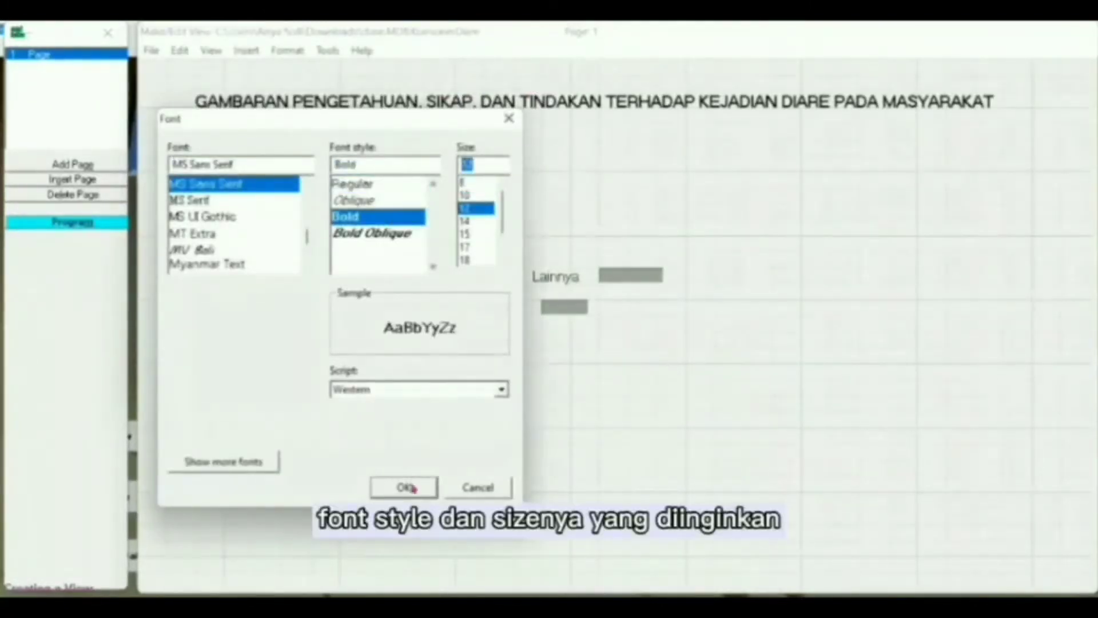
left_click(410, 487)
- Make the heading a Label/Title named Label1 and move it to the left margin
left_click(449, 187)
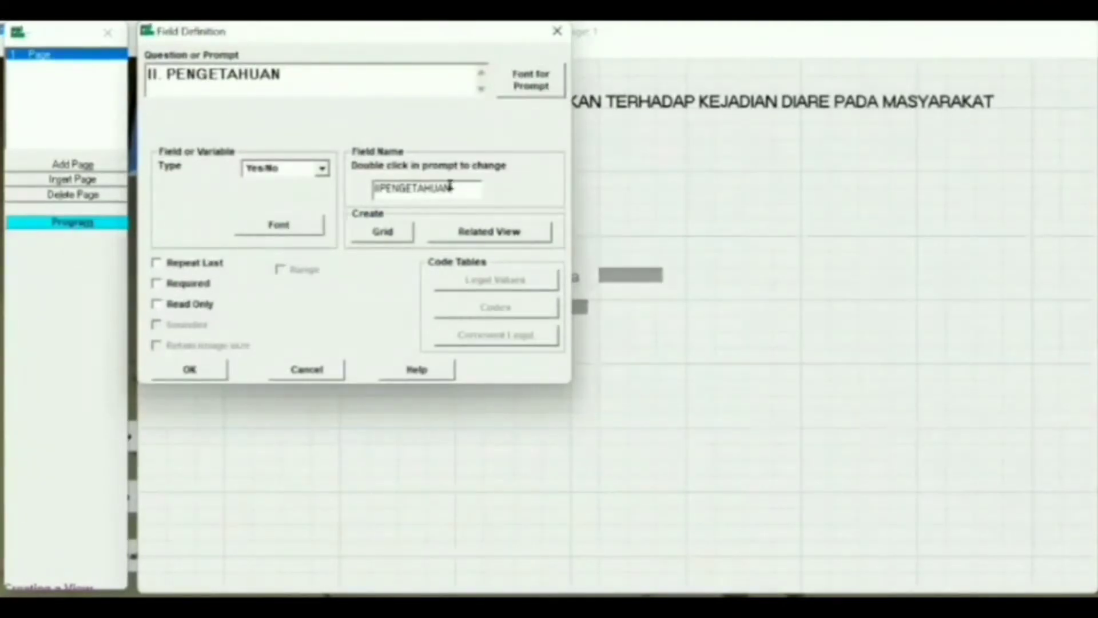
key("BackSpace")
key("BackSpace")
key("BackSpace")
key("BackSpace")
key("BackSpace")
key("BackSpace")
key("BackSpace")
key("BackSpace")
key("BackSpace")
key("BackSpace")
key("BackSpace")
key("BackSpace")
key("BackSpace")
type("Label1")
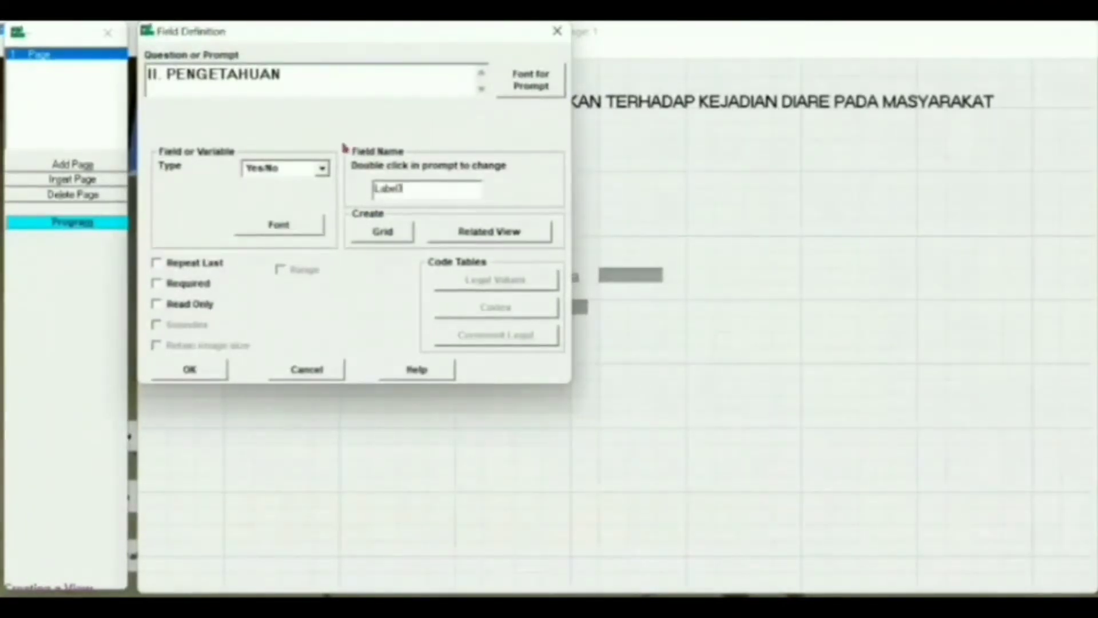
left_click(323, 168)
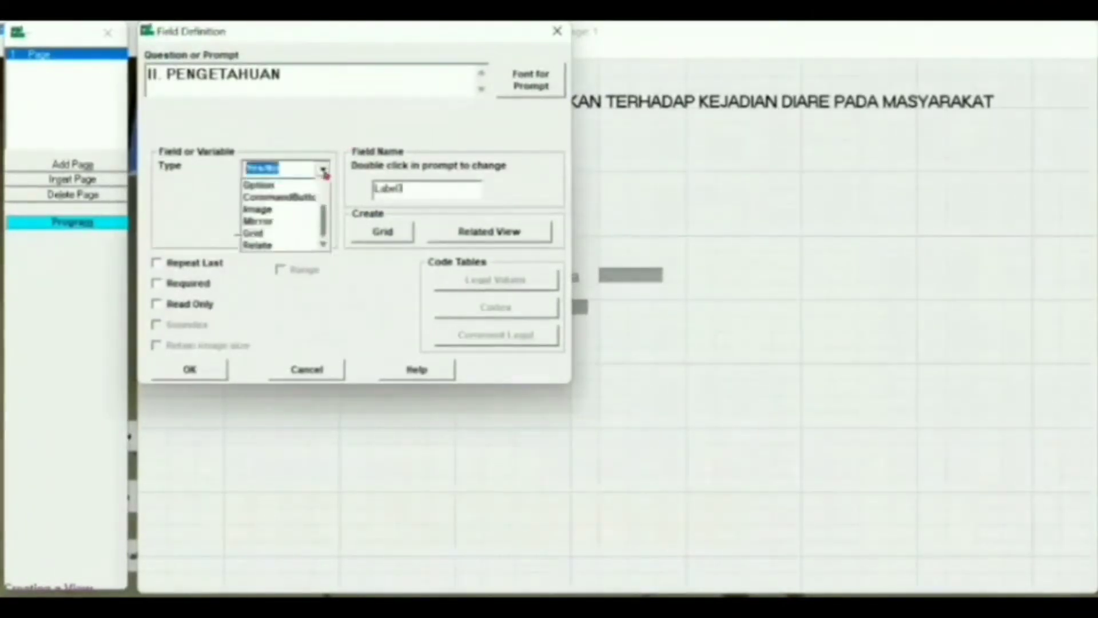
scroll(319, 184, "up", 3)
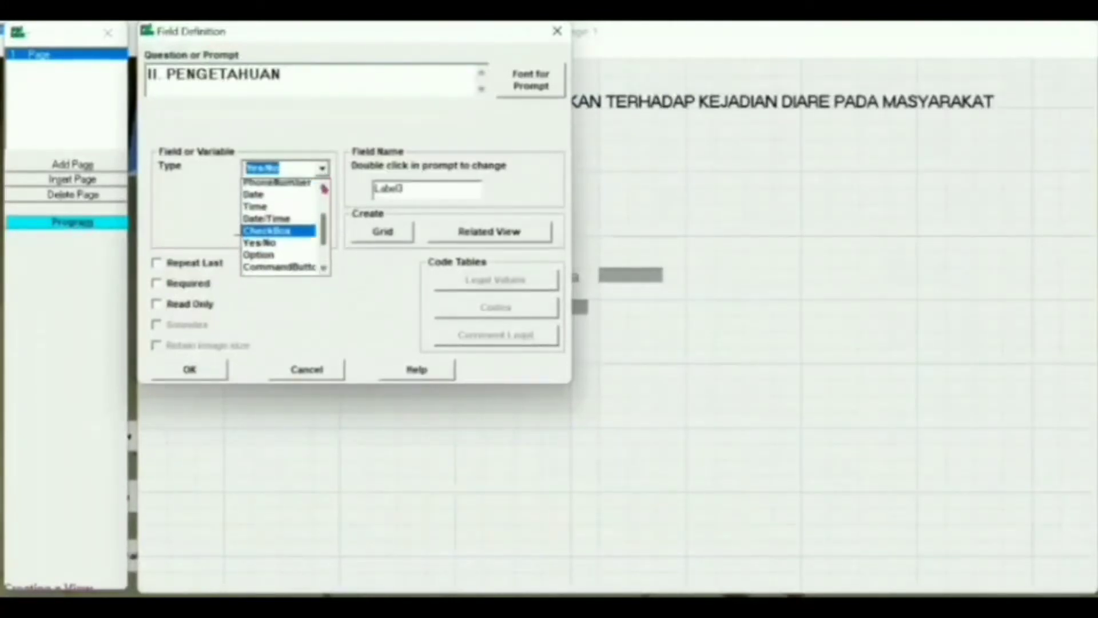
left_click(308, 195)
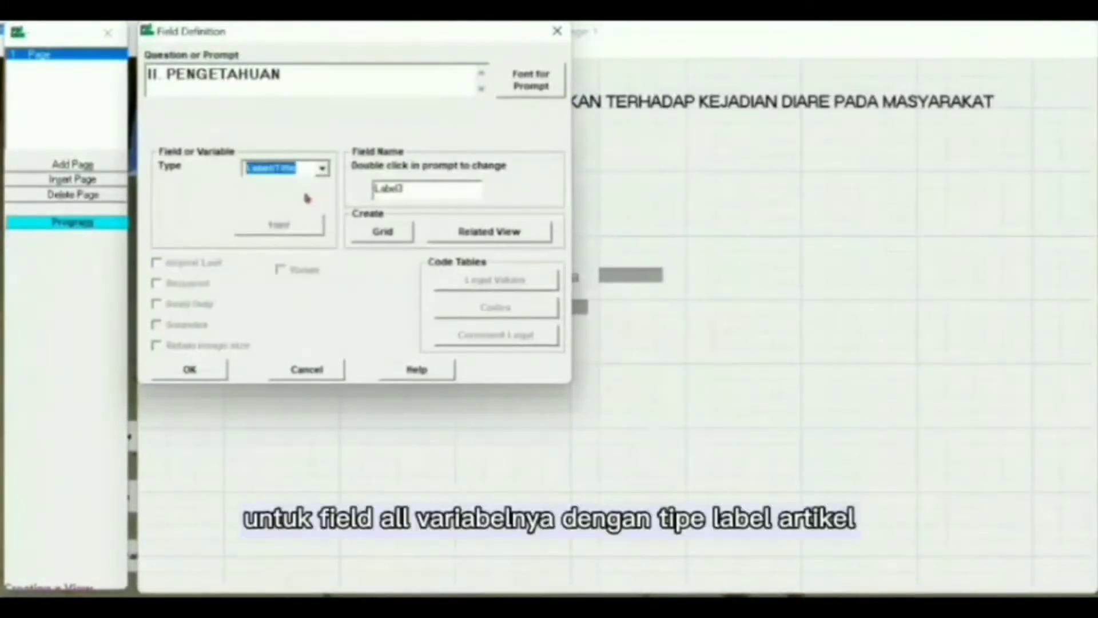
left_click(189, 371)
double_click(363, 352)
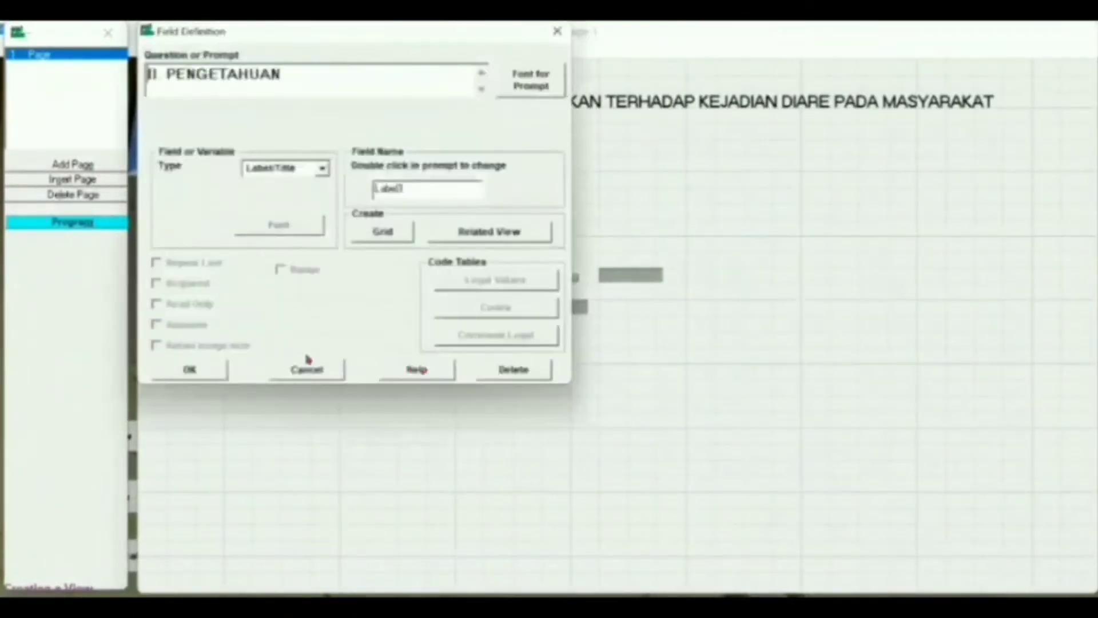
left_click(188, 370)
left_click_drag(330, 354, 179, 351)
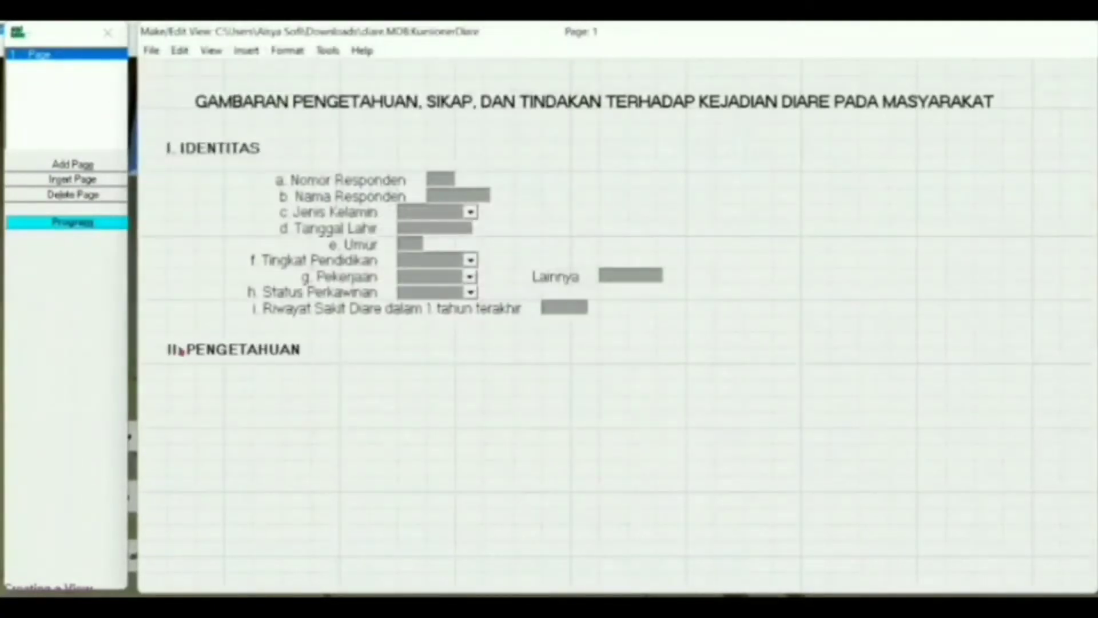
- Start question '1. Penyakit diare merupakan' as a Number field with an enlarged prompt font
left_click(275, 375)
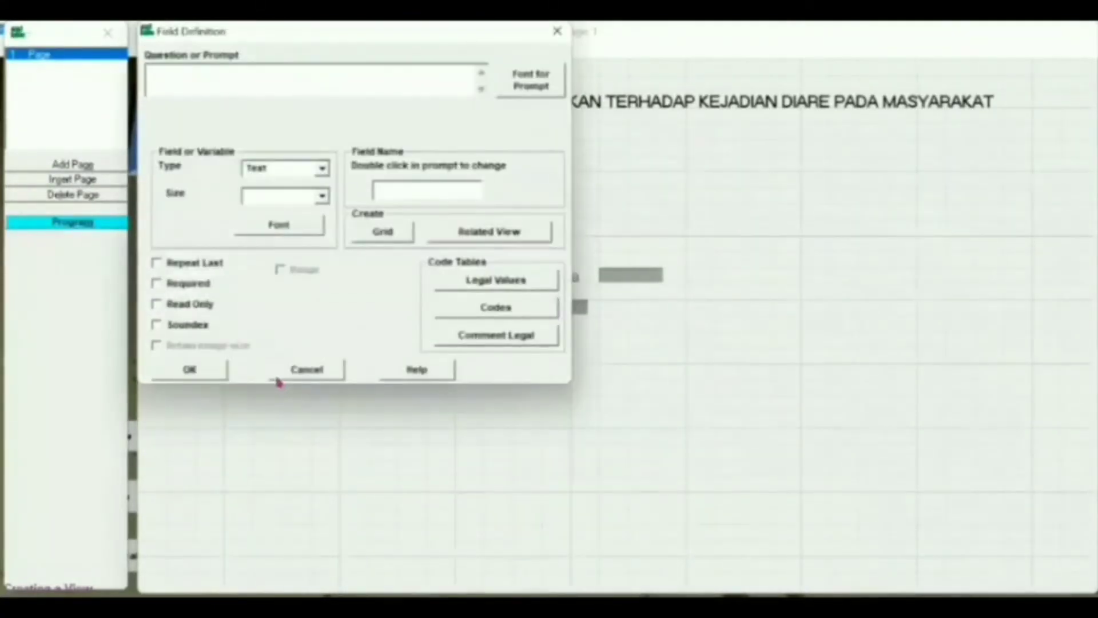
type("1. Penyakit d")
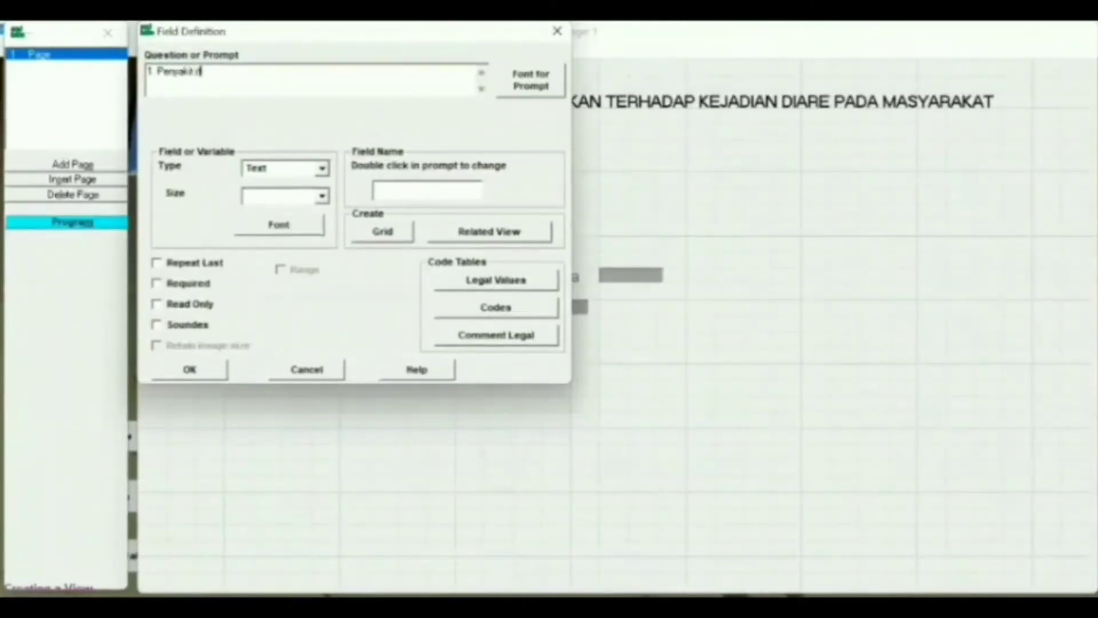
type("iare merupakan..")
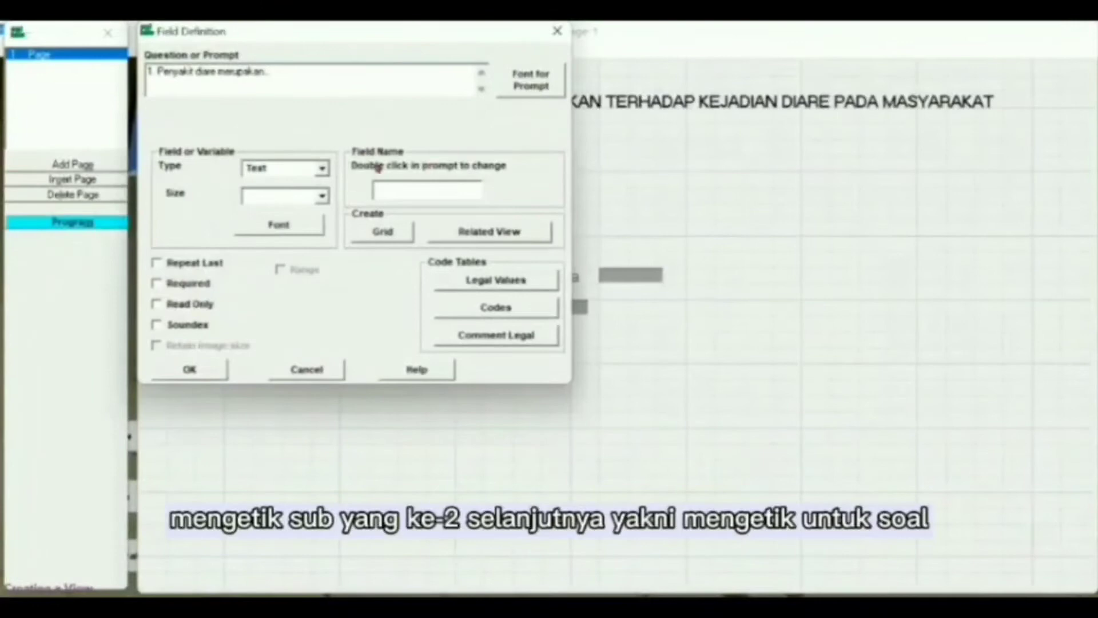
left_click(318, 167)
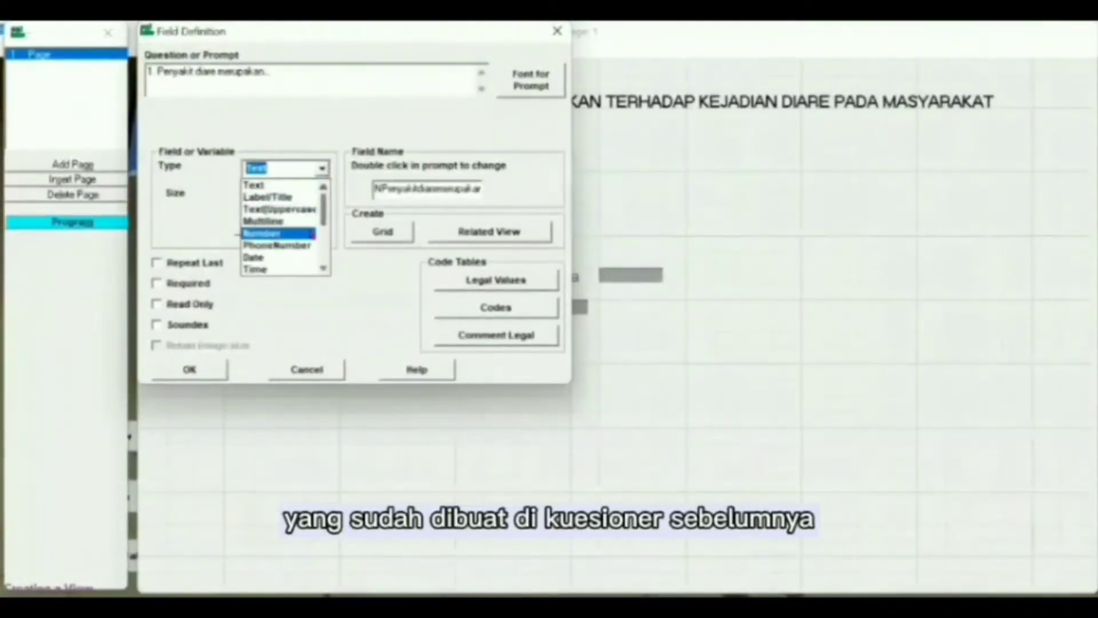
left_click(312, 234)
left_click(515, 80)
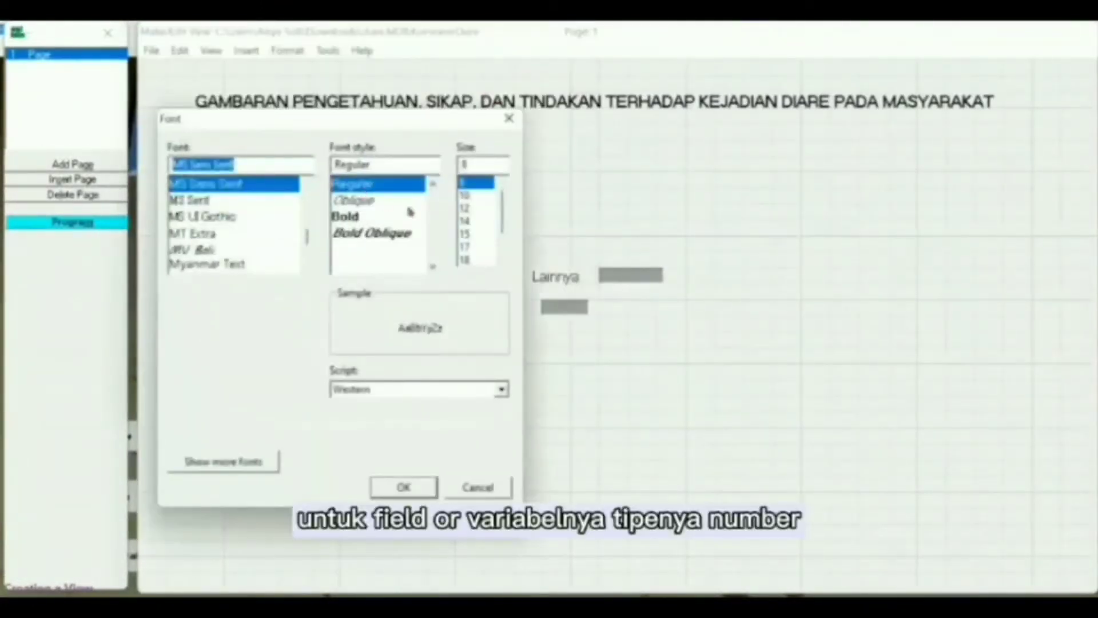
left_click(472, 209)
left_click(407, 487)
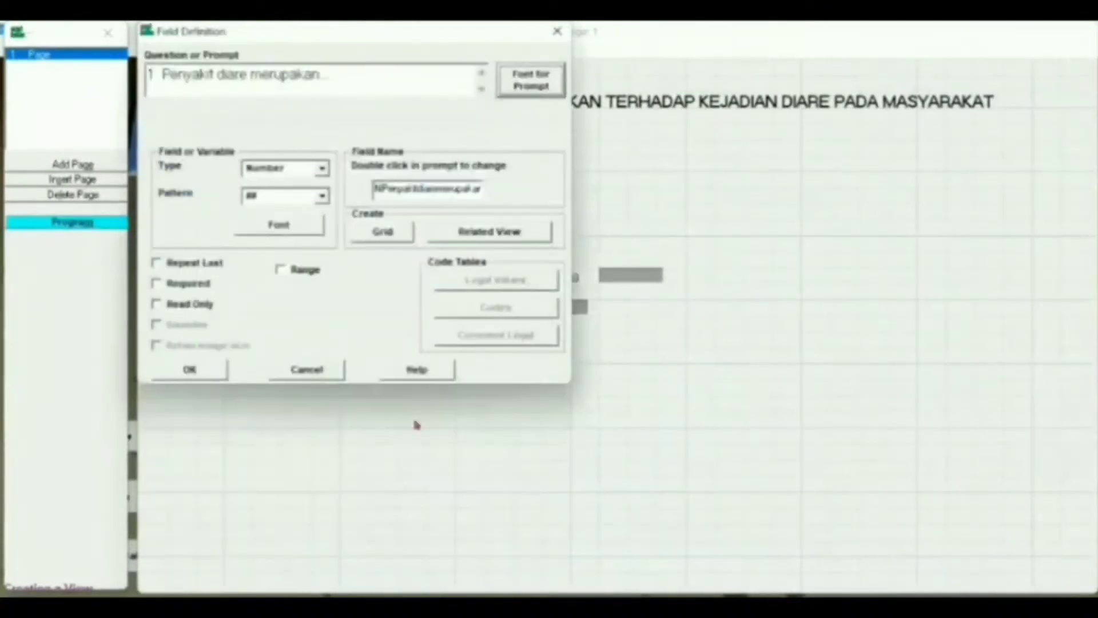
- Name it P1 with pattern #, restrict it to range 0–1, and place it
left_click(475, 193)
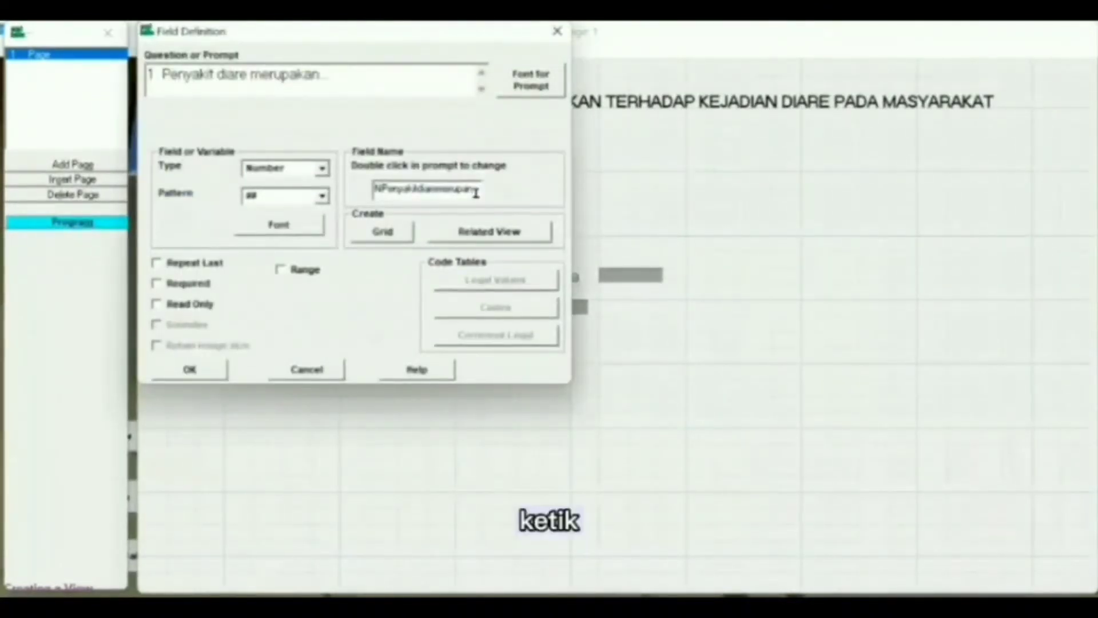
key("BackSpace")
key("BackSpace")
key("BackSpace")
key("BackSpace")
key("BackSpace")
key("BackSpace")
key("BackSpace")
key("BackSpace")
key("BackSpace")
key("BackSpace")
key("BackSpace")
key("BackSpace")
key("BackSpace")
key("BackSpace")
key("BackSpace")
key("BackSpace")
key("BackSpace")
key("BackSpace")
key("BackSpace")
key("BackSpace")
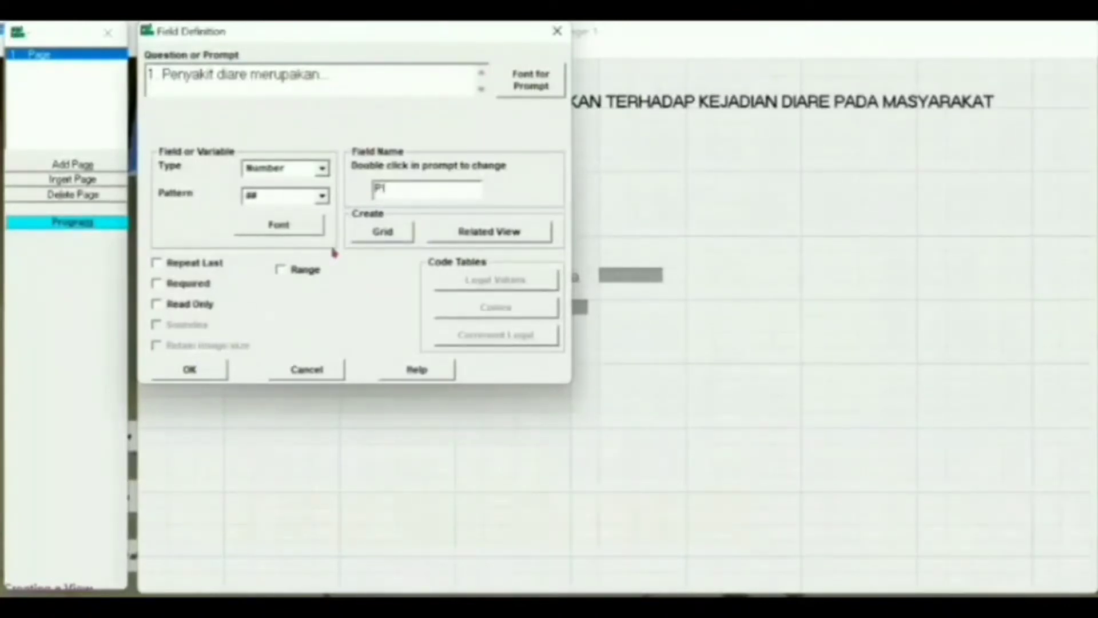
left_click(322, 195)
left_click(308, 217)
left_click(305, 269)
left_click(376, 300)
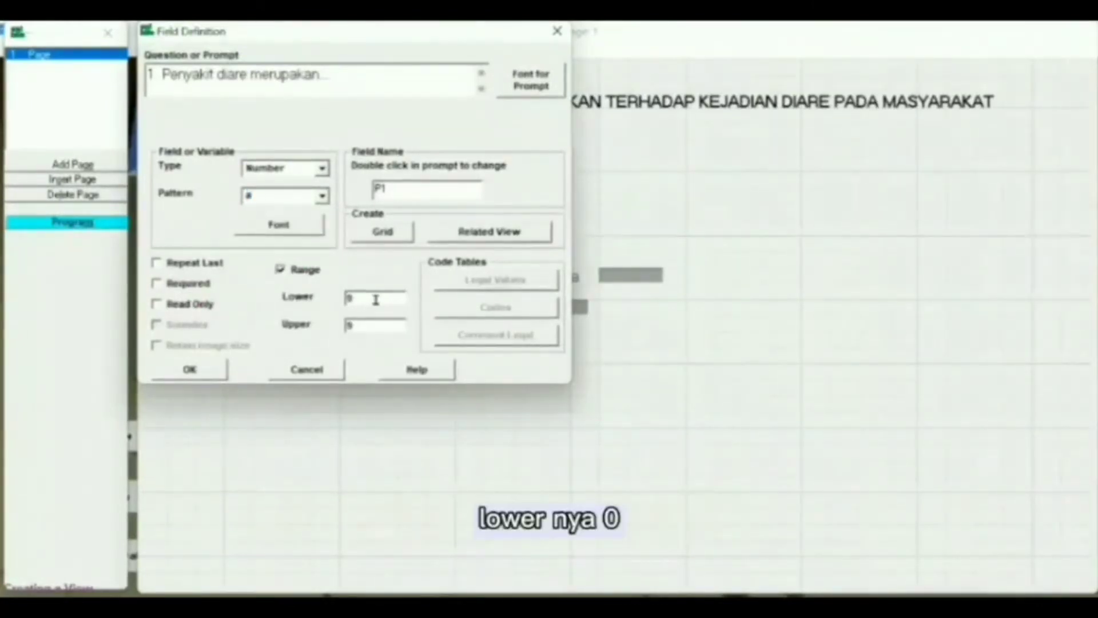
left_click(373, 322)
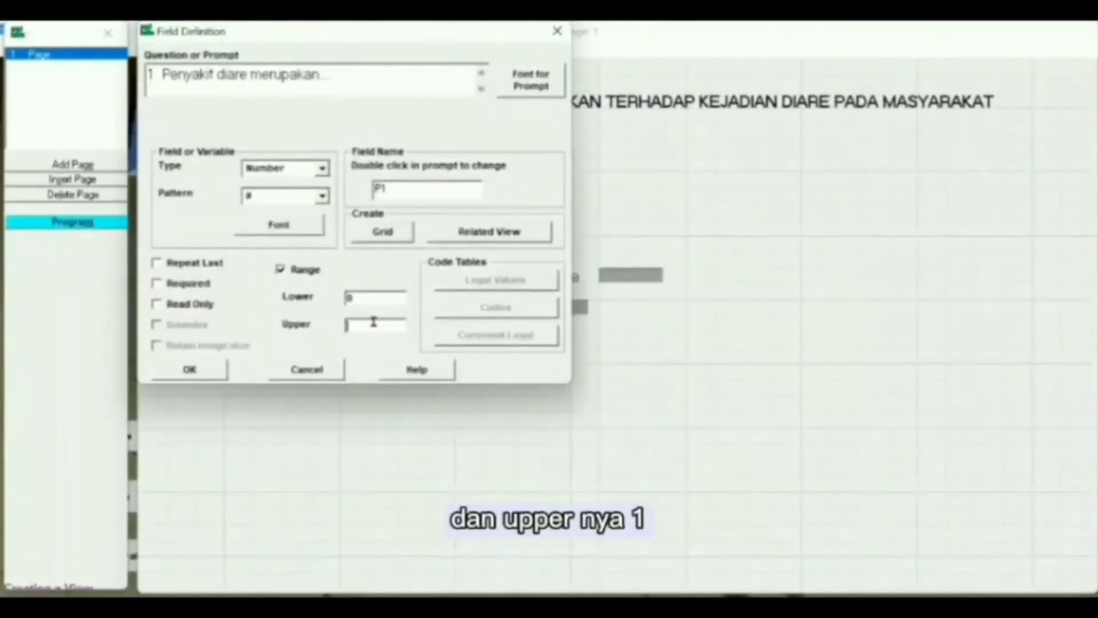
type("1")
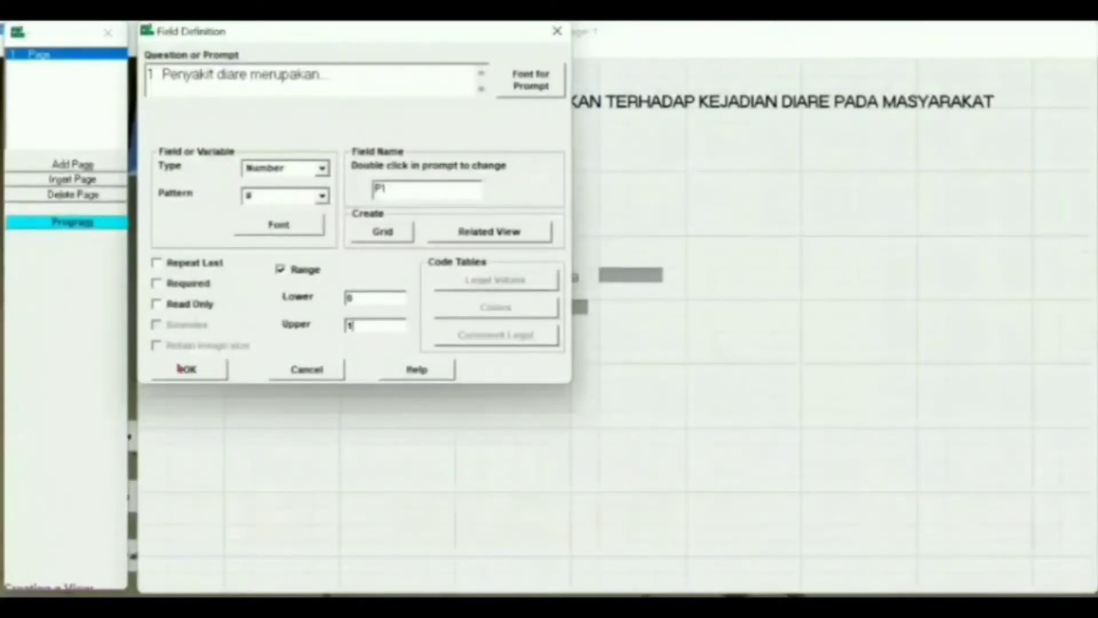
left_click(182, 369)
left_click_drag(254, 383, 250, 384)
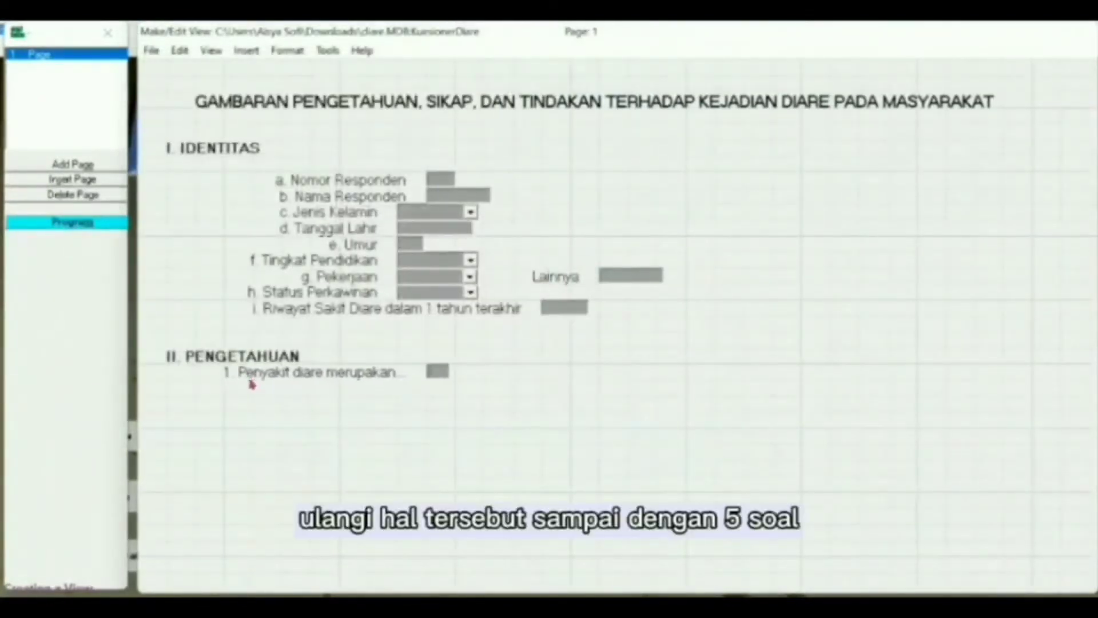
- Start a Label/Title with prompt 'a. Kondisi Buang Air Besar (BAB) yang encer dan lebih sering dari biasanya'
left_click(264, 392)
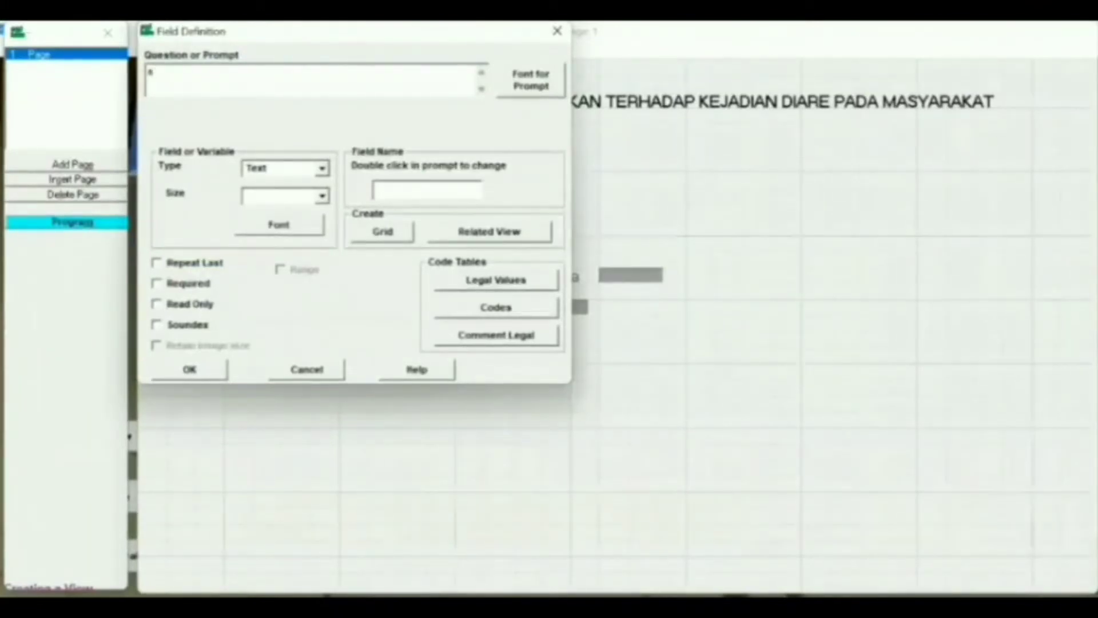
type("2")
type(". ")
type("Kondisi Buang Air Bersi")
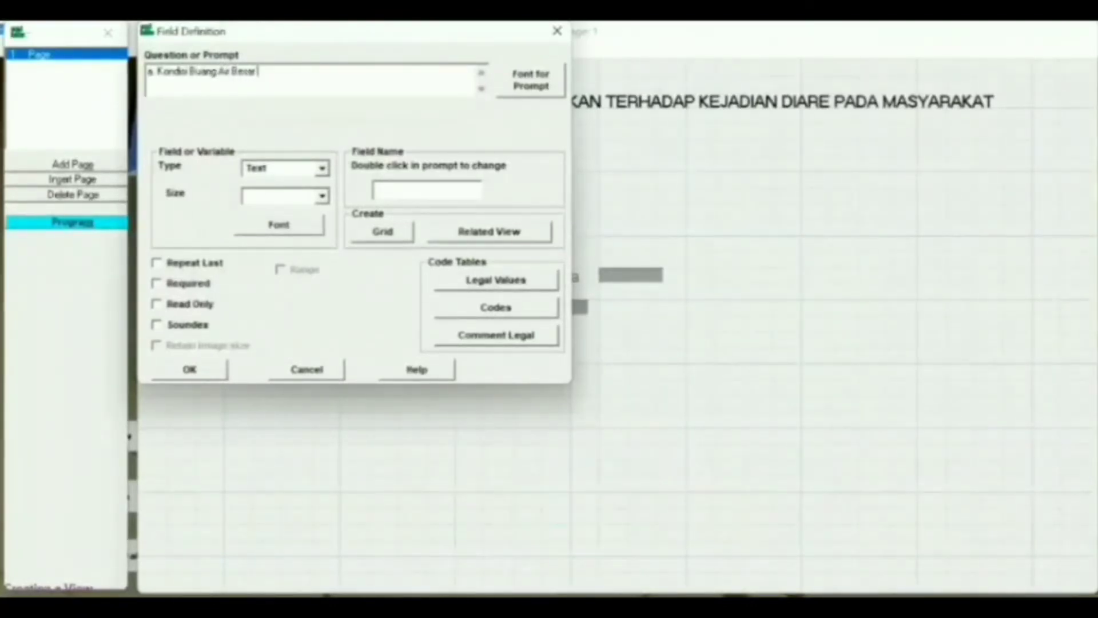
type(" (BAB) yang encer dan lebih sering dari biasanya")
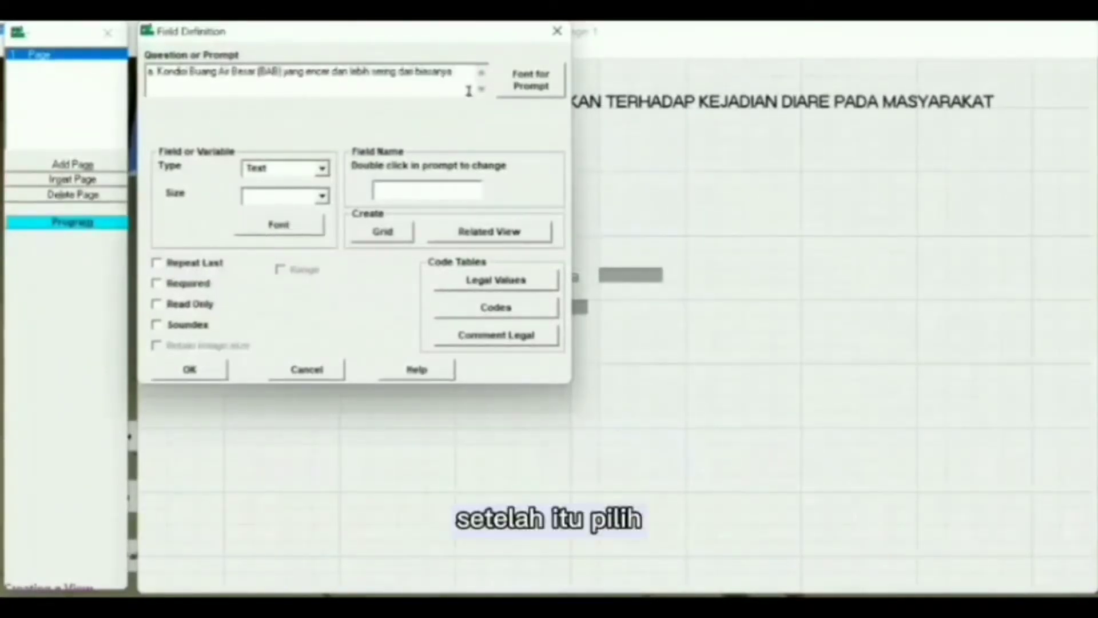
left_click(532, 80)
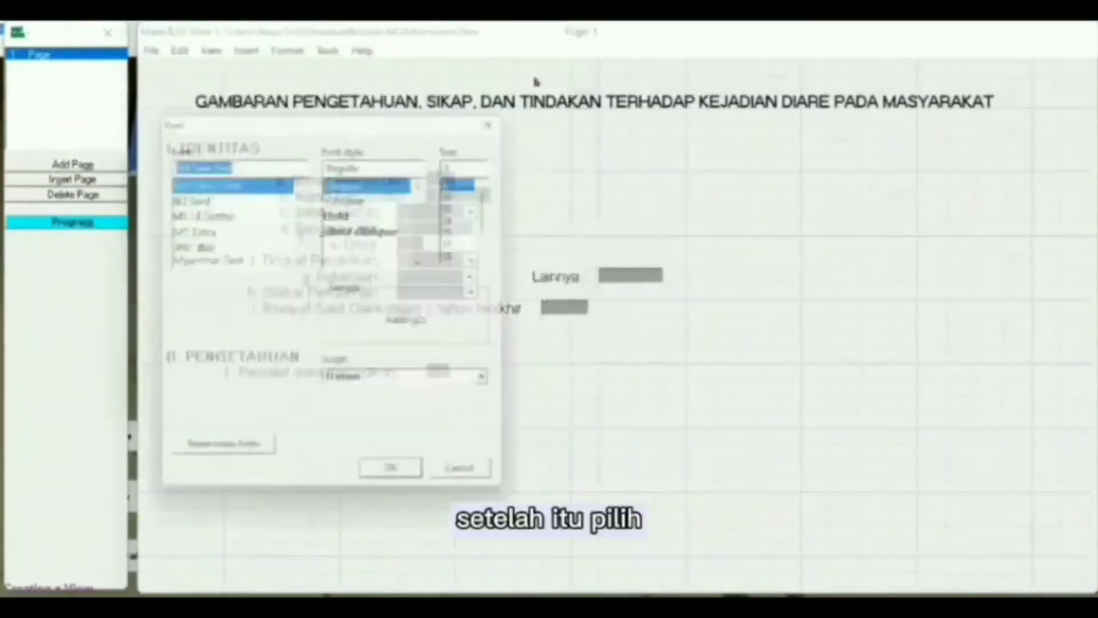
left_click(403, 487)
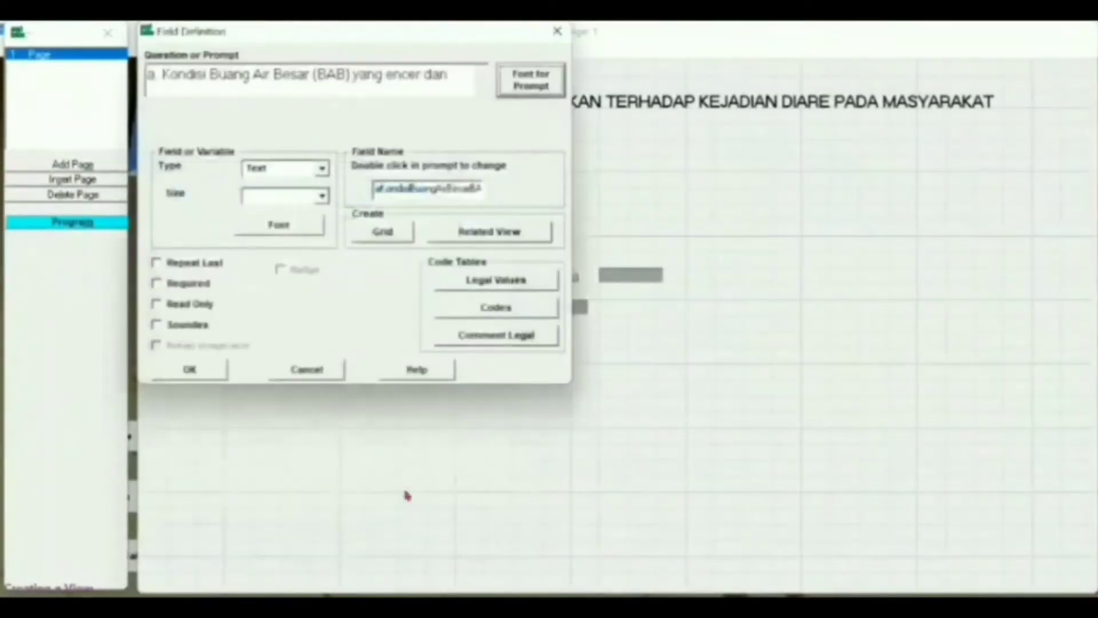
left_click(322, 169)
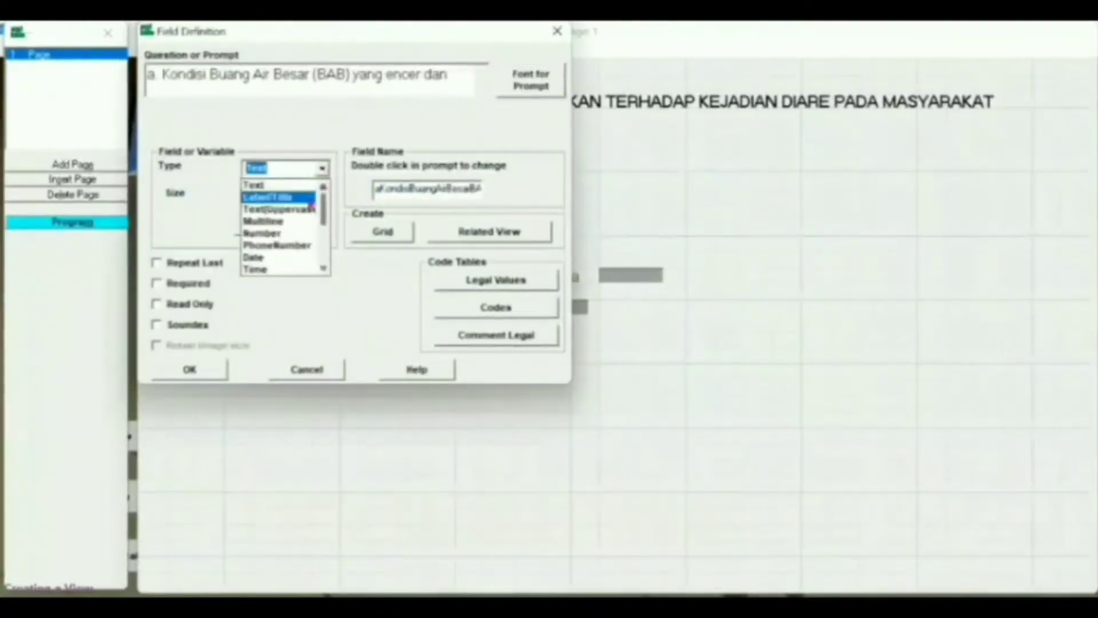
left_click(280, 194)
- Rename the label, line it up under question 1, then open SIKAP question 1's number pattern settings
left_click(480, 187)
type("yangencer")
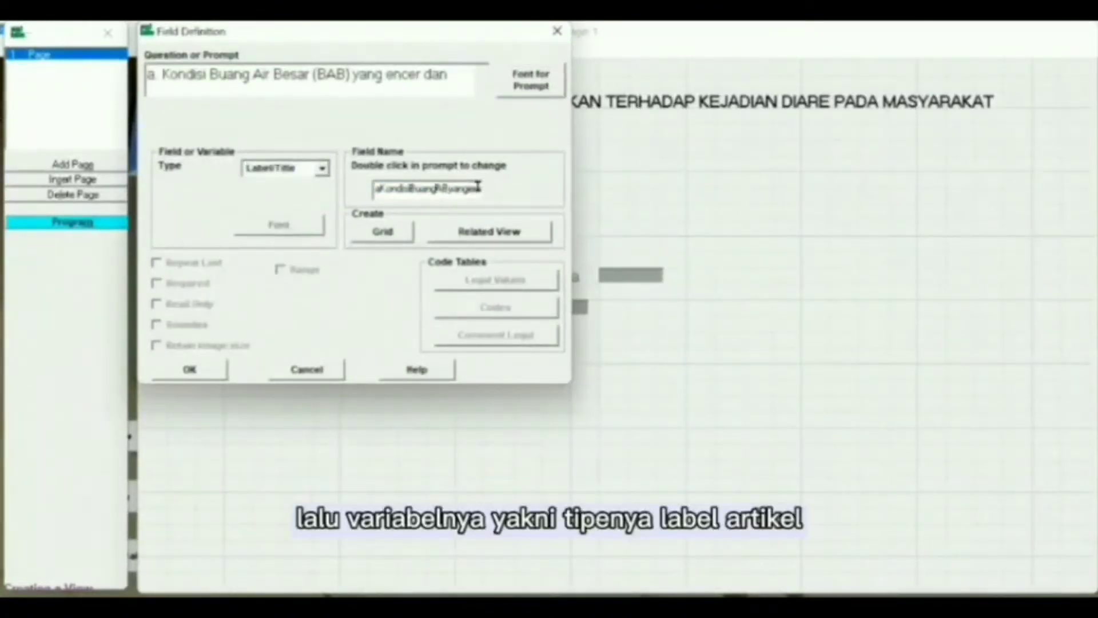
key("BackSpace")
key("BackSpace")
key("BackSpace")
key("BackSpace")
key("BackSpace")
key("BackSpace")
key("BackSpace")
key("BackSpace")
key("BackSpace")
key("BackSpace")
key("BackSpace")
key("BackSpace")
key("BackSpace")
key("BackSpace")
key("BackSpace")
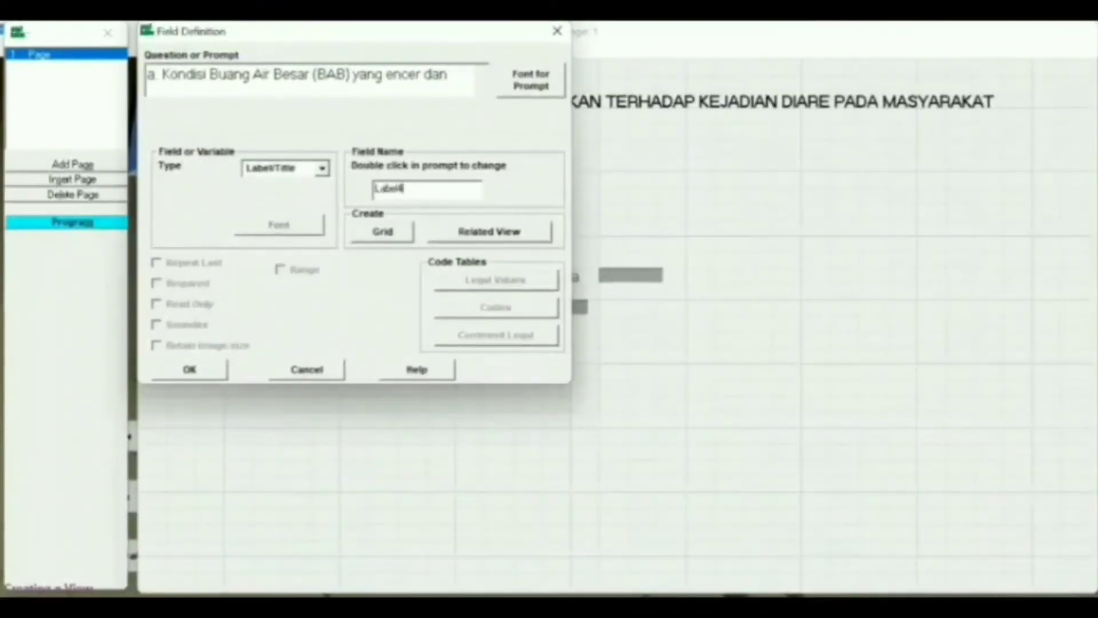
left_click(198, 370)
left_click_drag(219, 393, 327, 393)
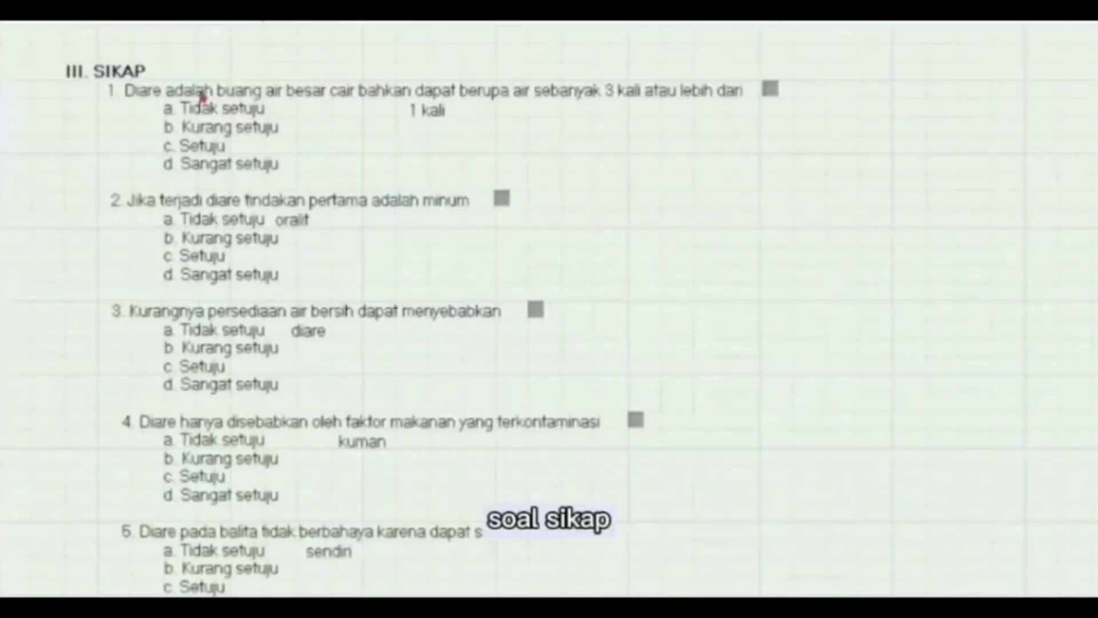
double_click(201, 96)
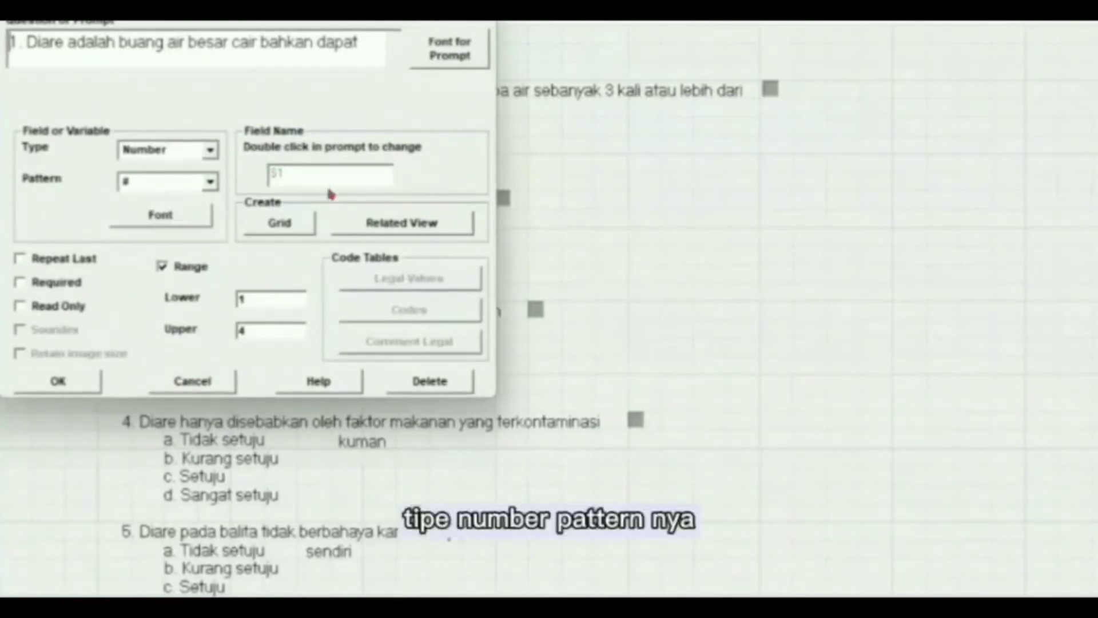
left_click(209, 184)
left_click(211, 181)
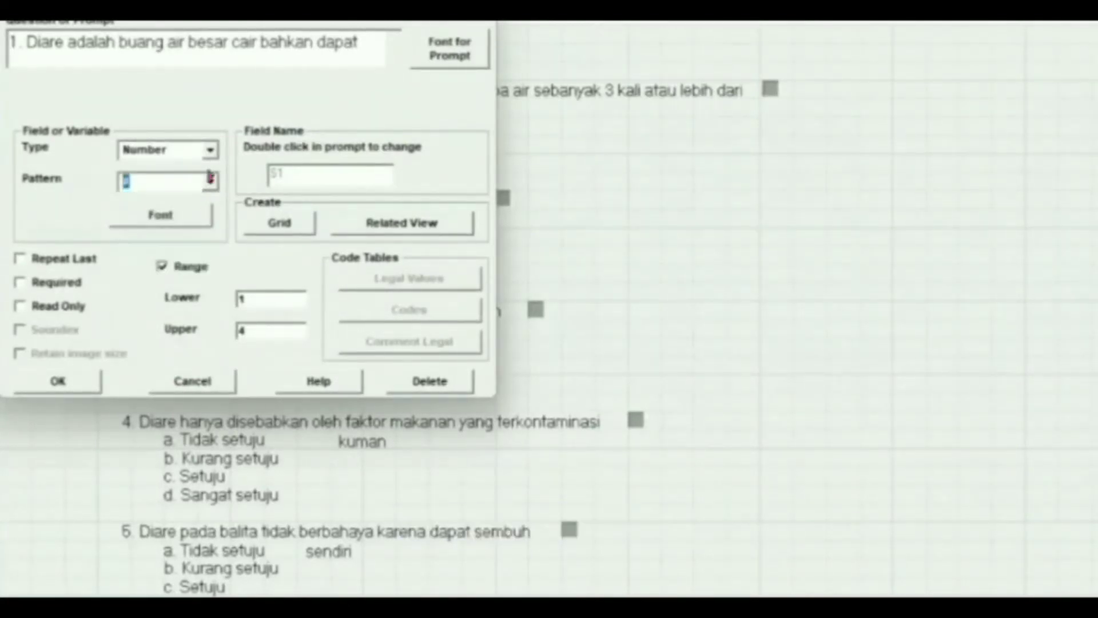
left_click(211, 151)
left_click(151, 167)
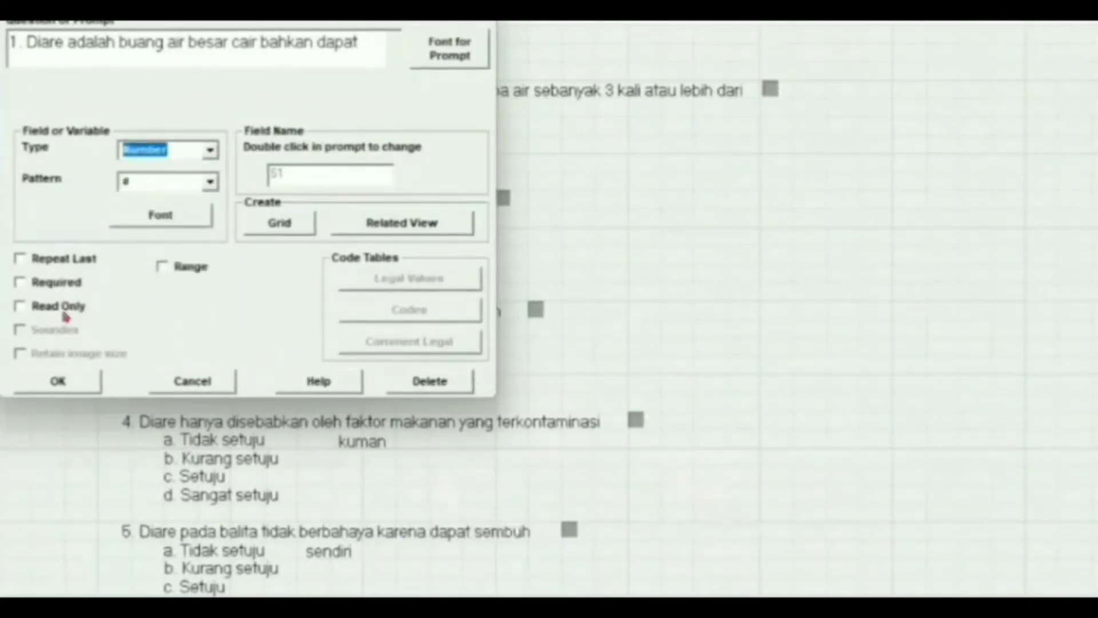
left_click(58, 382)
double_click(228, 114)
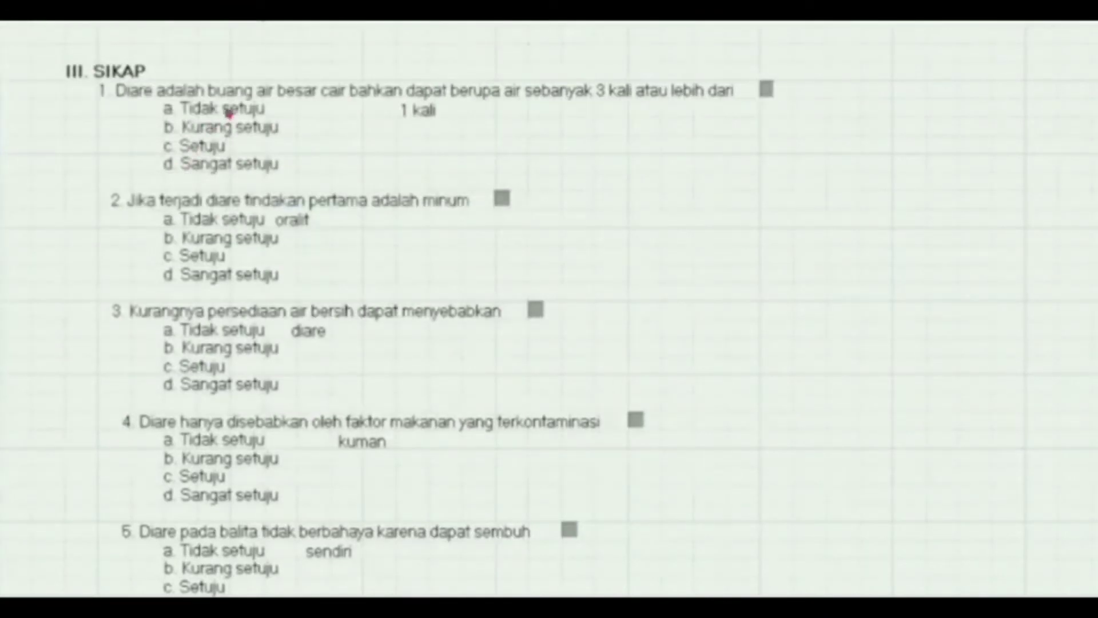
key("Escape")
double_click(225, 129)
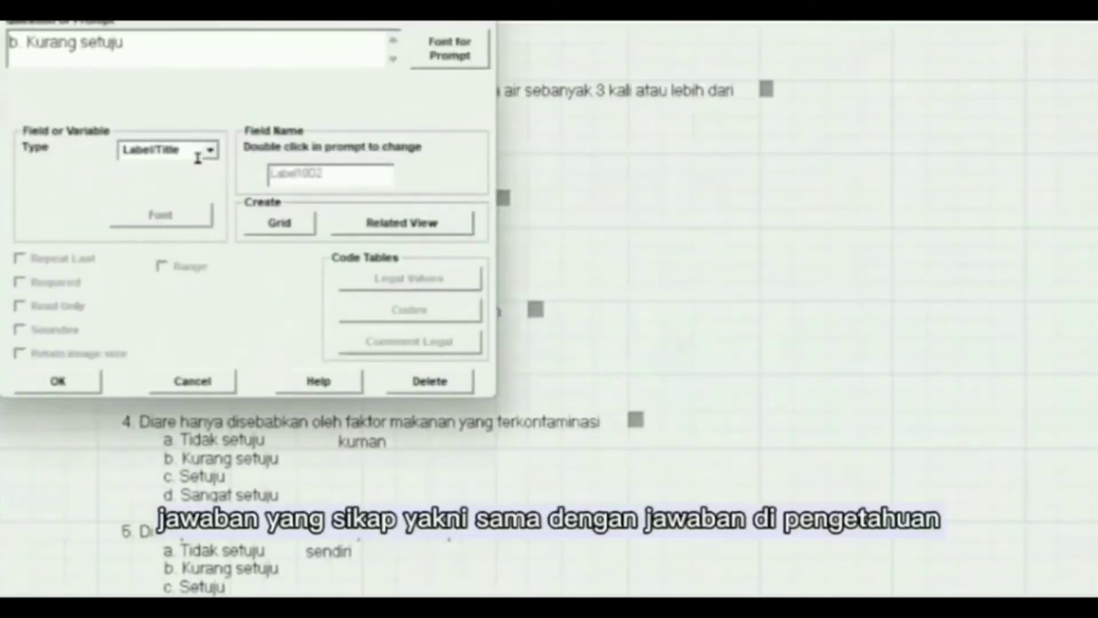
left_click(210, 150)
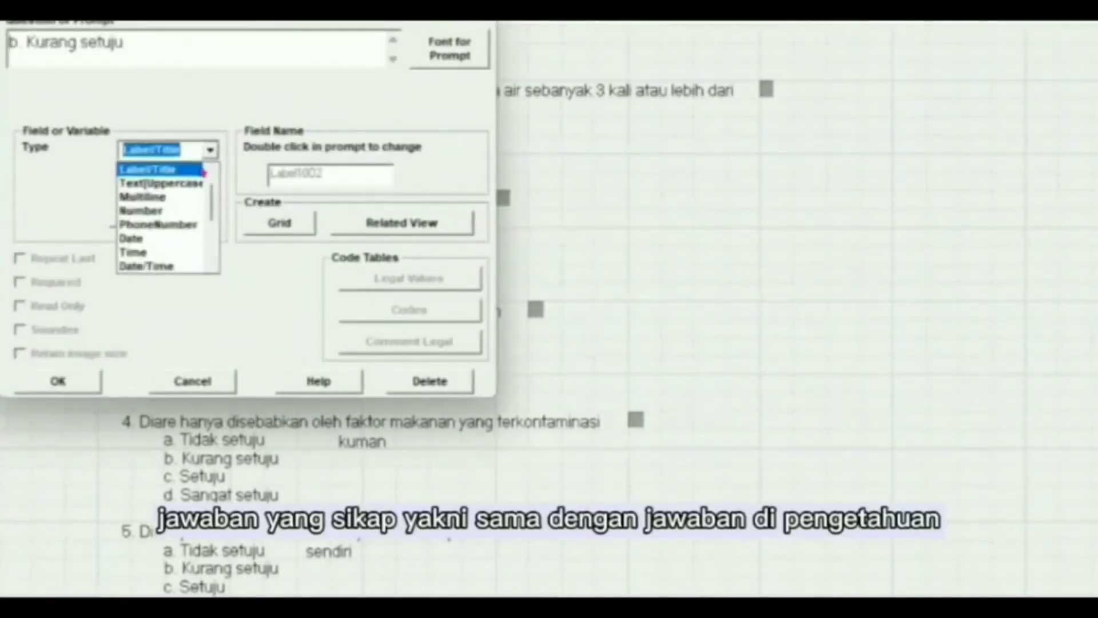
left_click(203, 169)
left_click(423, 60)
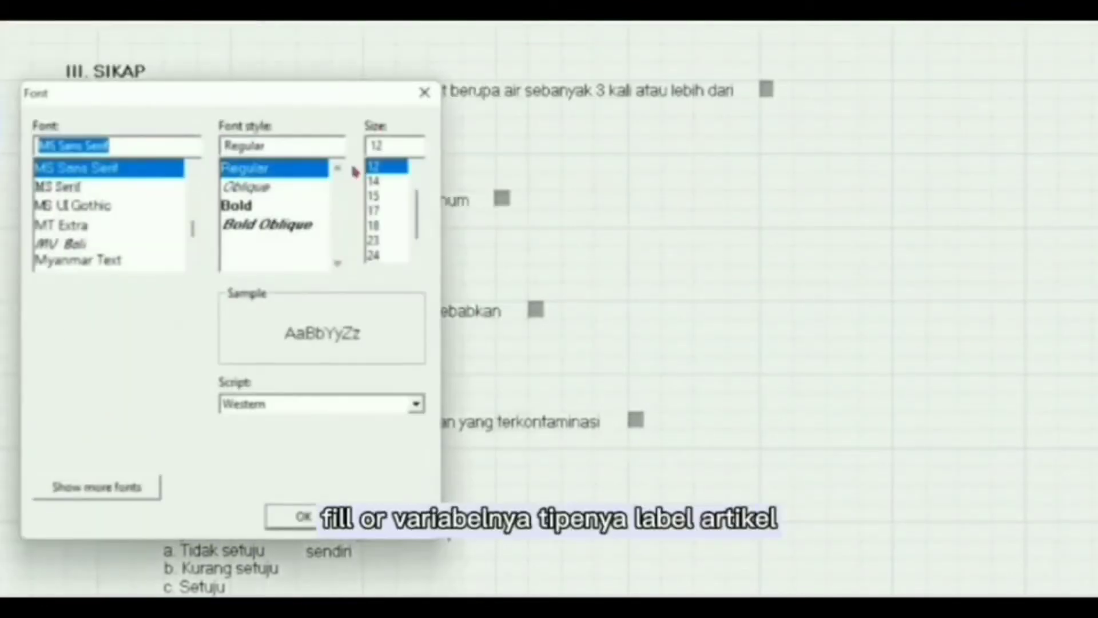
left_click(295, 517)
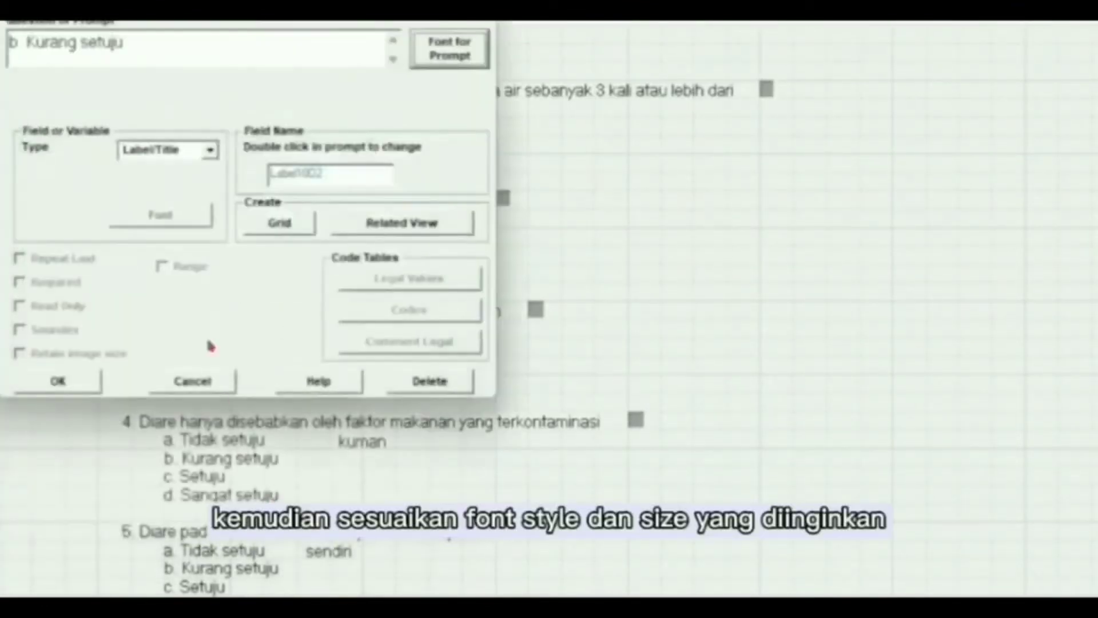
left_click(60, 382)
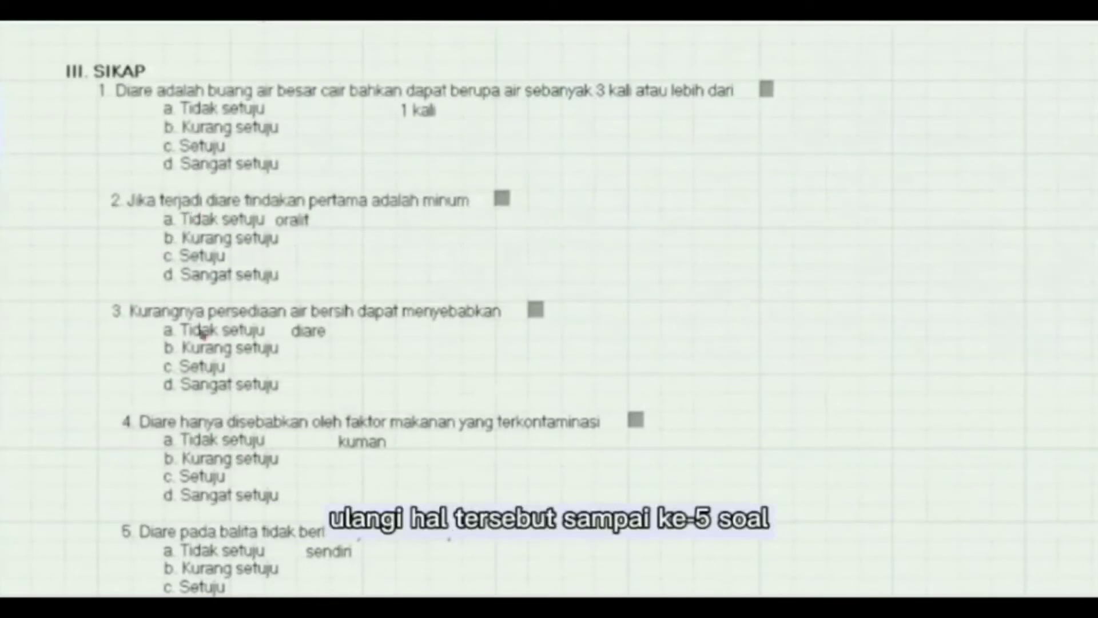
scroll(32, 57, "down", 5)
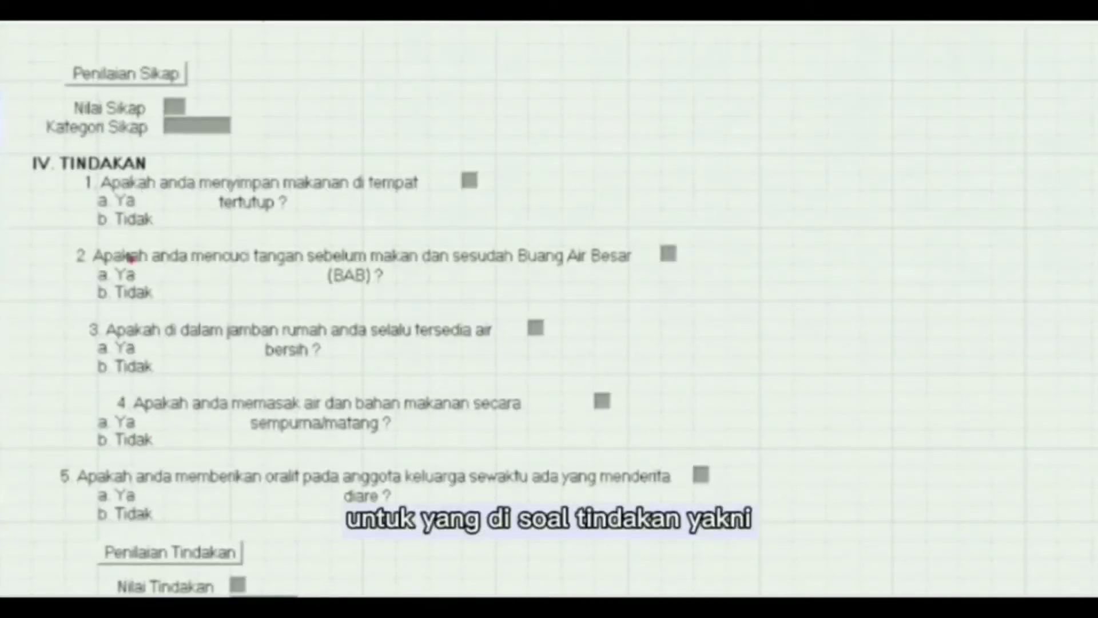
double_click(106, 192)
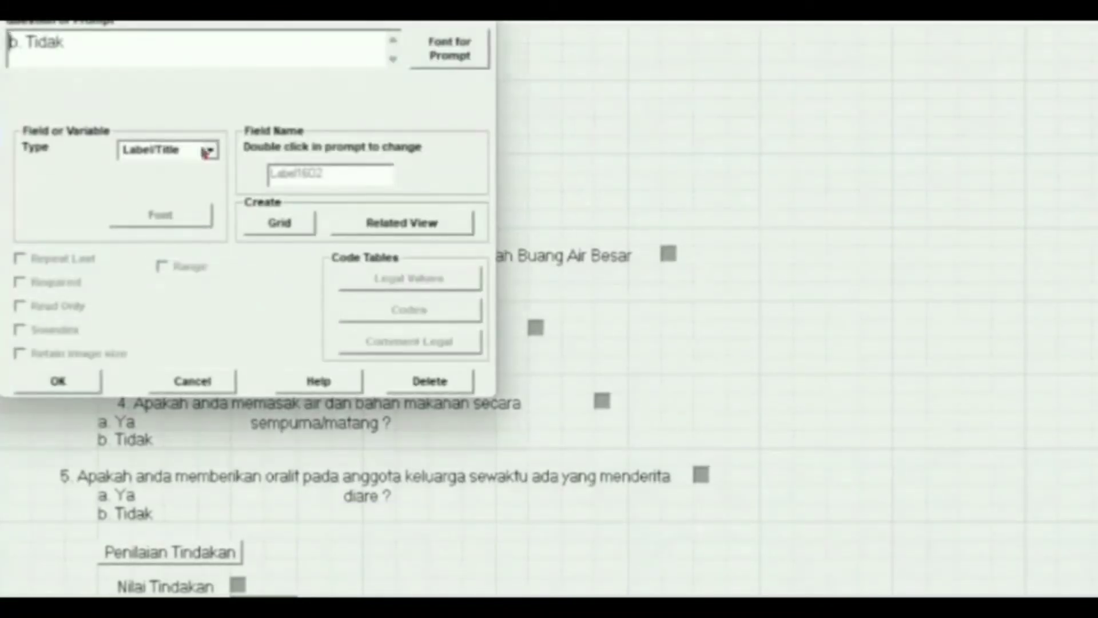
left_click(82, 379)
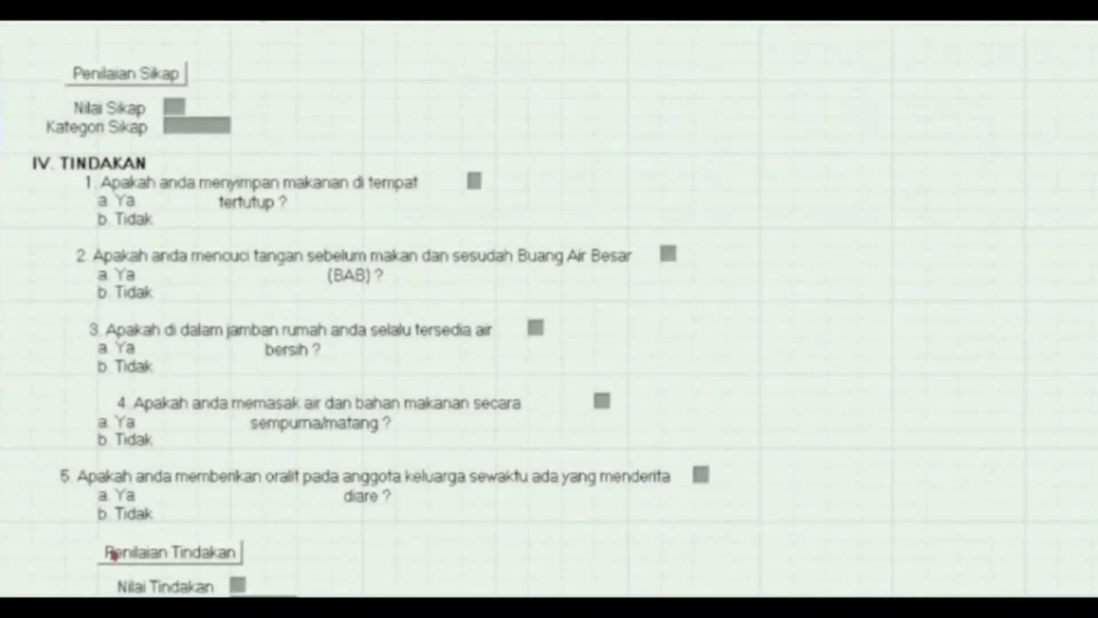
scroll(148, 487, "up", 10)
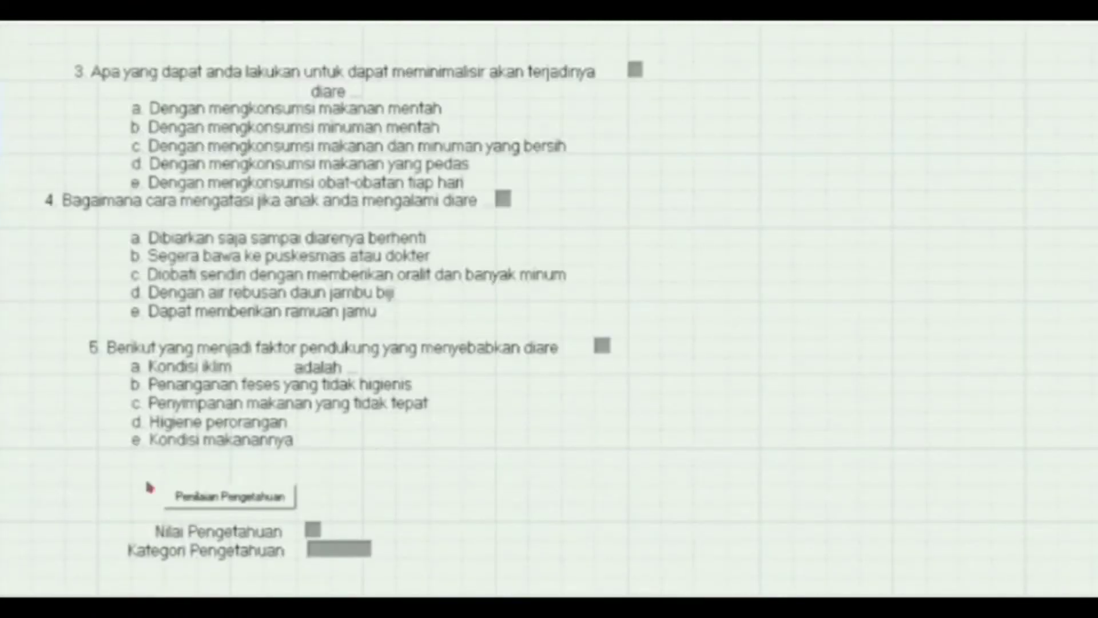
- Change the Penilaian Pengetahuan field to a CommandButton
right_click(173, 504)
left_click(207, 150)
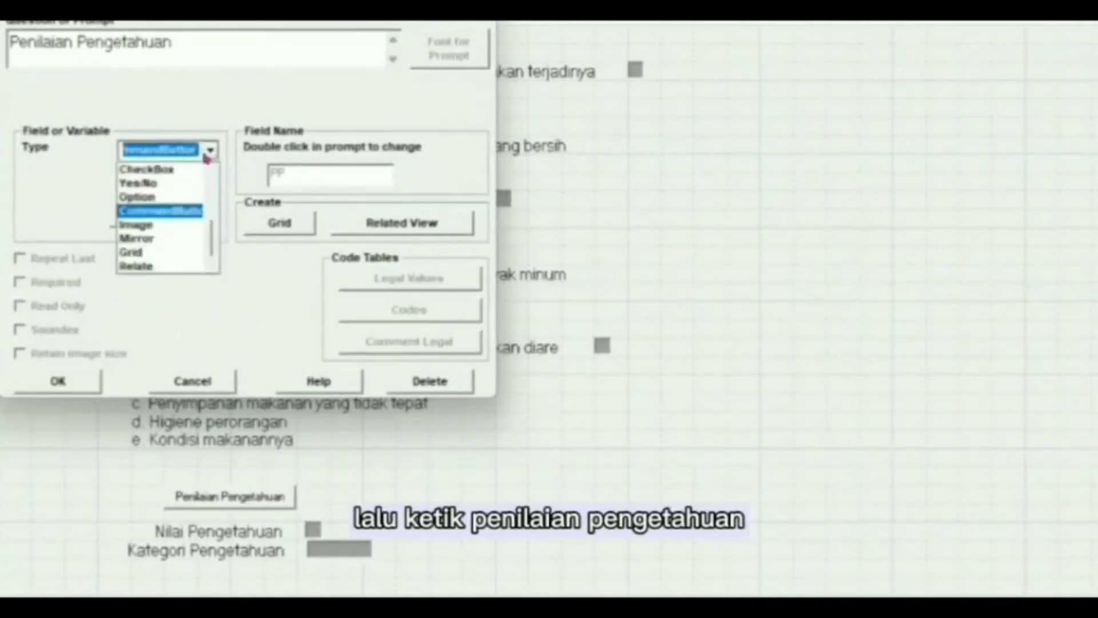
left_click(189, 213)
left_click(60, 381)
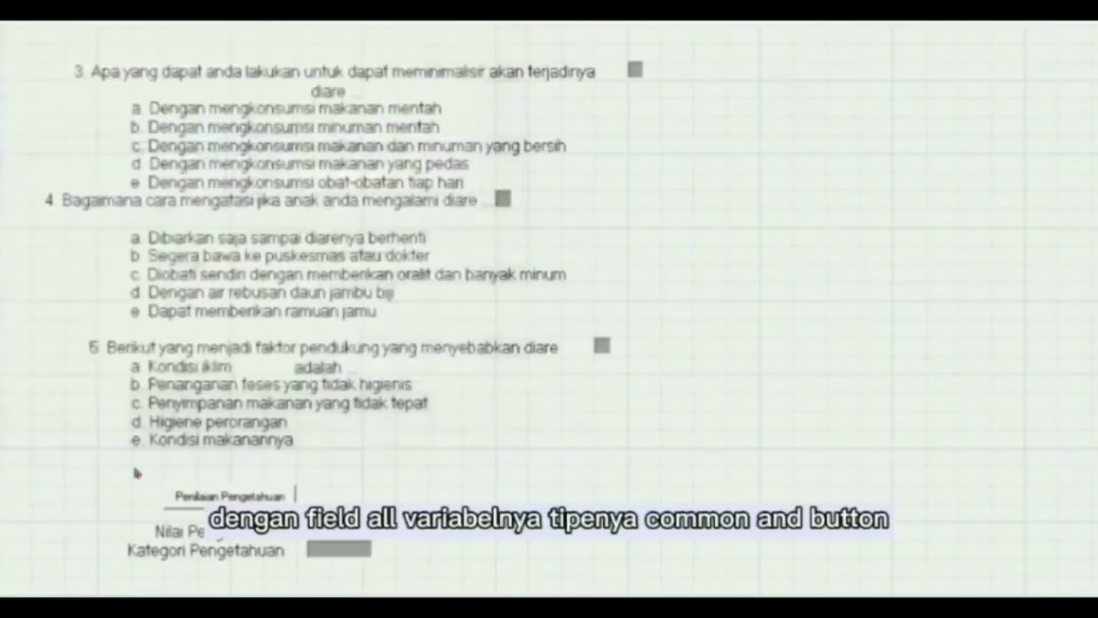
- Set Nilai Pengetahuan as a Number field with the single-digit # pattern
right_click(181, 532)
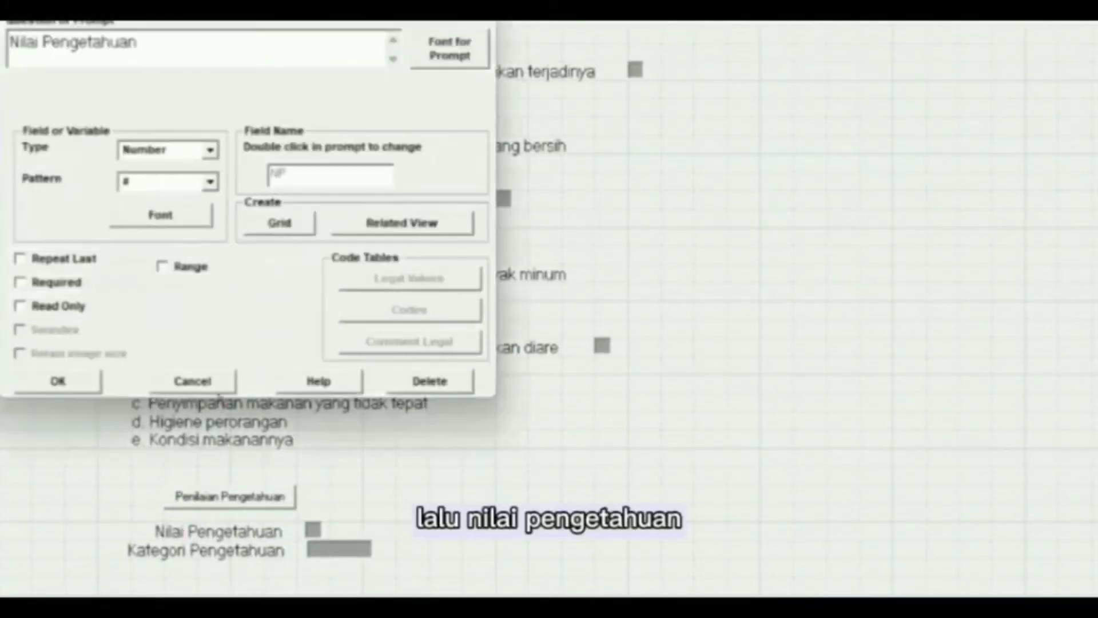
left_click(209, 150)
left_click(201, 167)
left_click(211, 182)
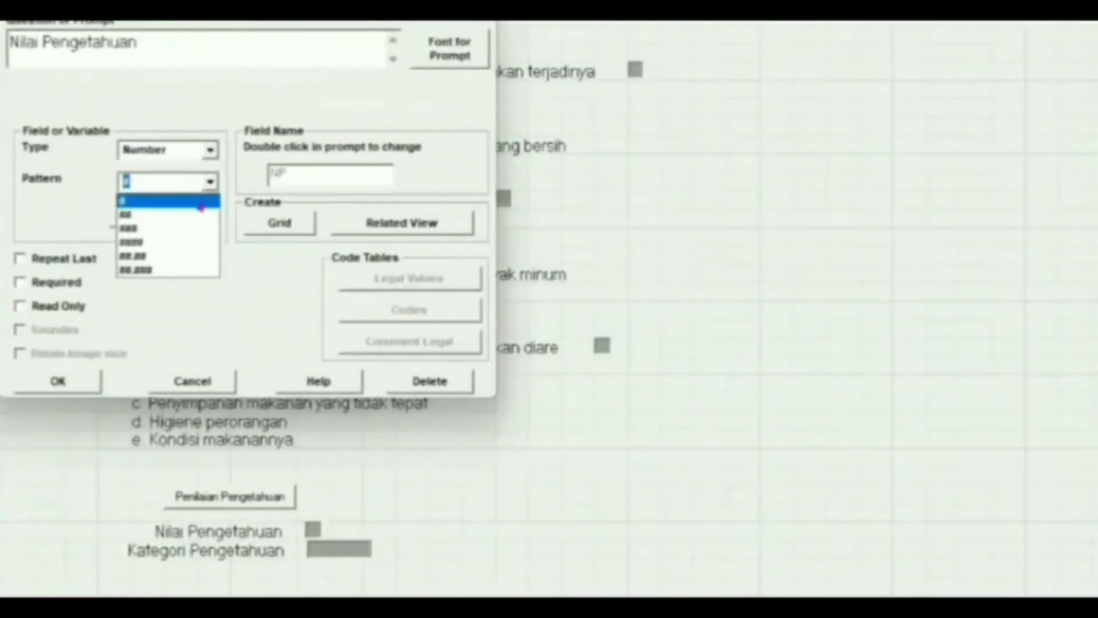
left_click(201, 202)
left_click(57, 381)
- Make Kategori Pengetahuan a Text field
double_click(180, 551)
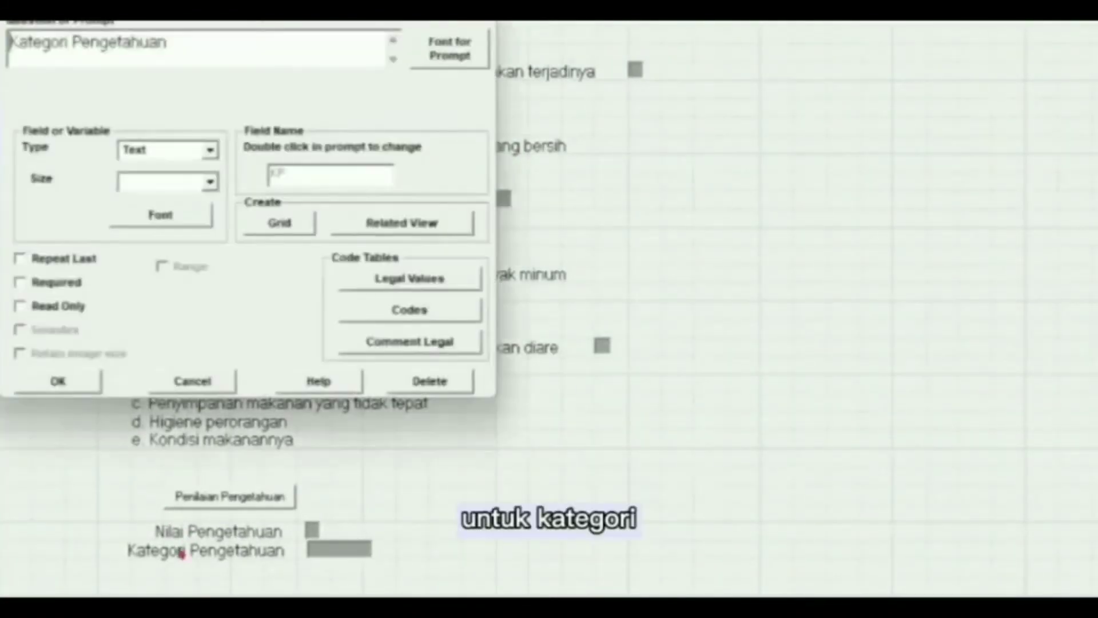
left_click(209, 150)
left_click(201, 170)
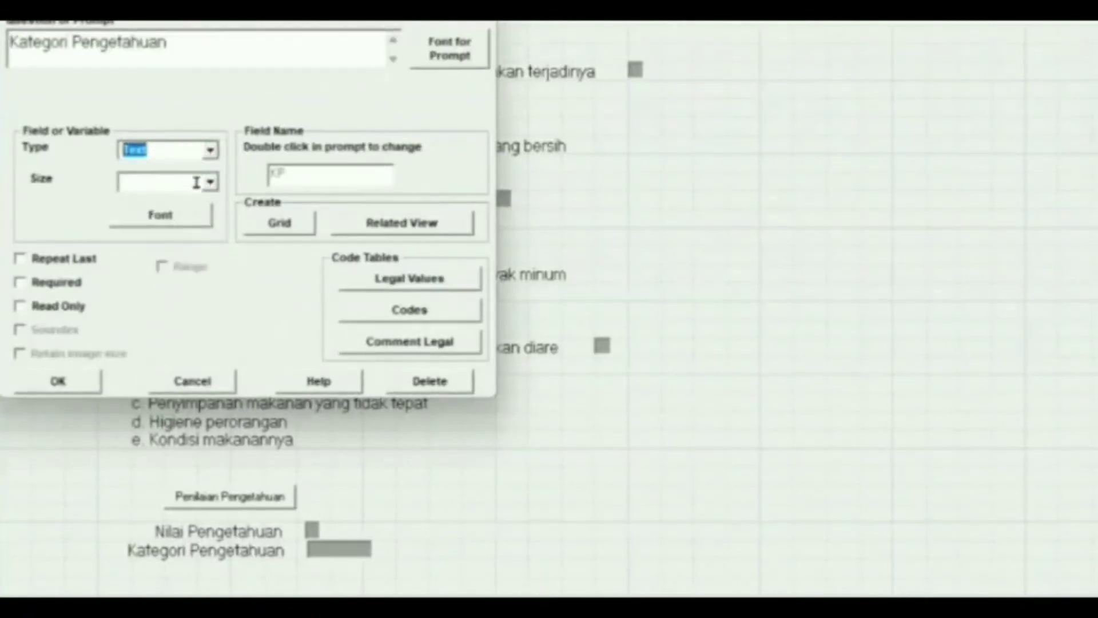
left_click(74, 382)
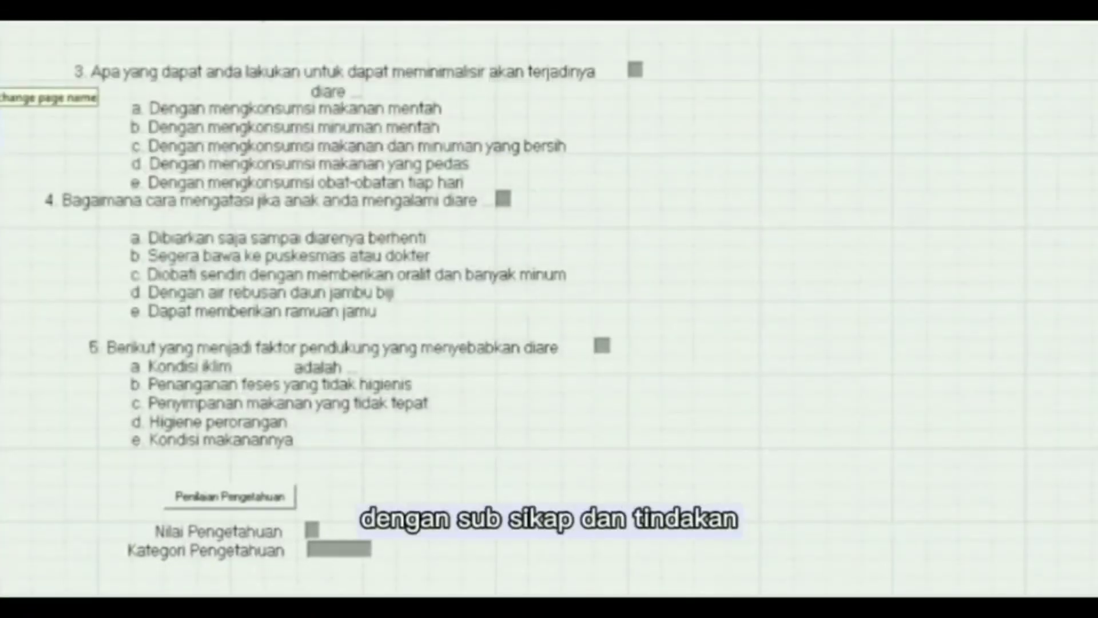
- Confirm the Sikap and Penilaian Tindakan field settings, then choose Work in the check code editor
scroll(115, 86, "down", 10)
double_click(111, 80)
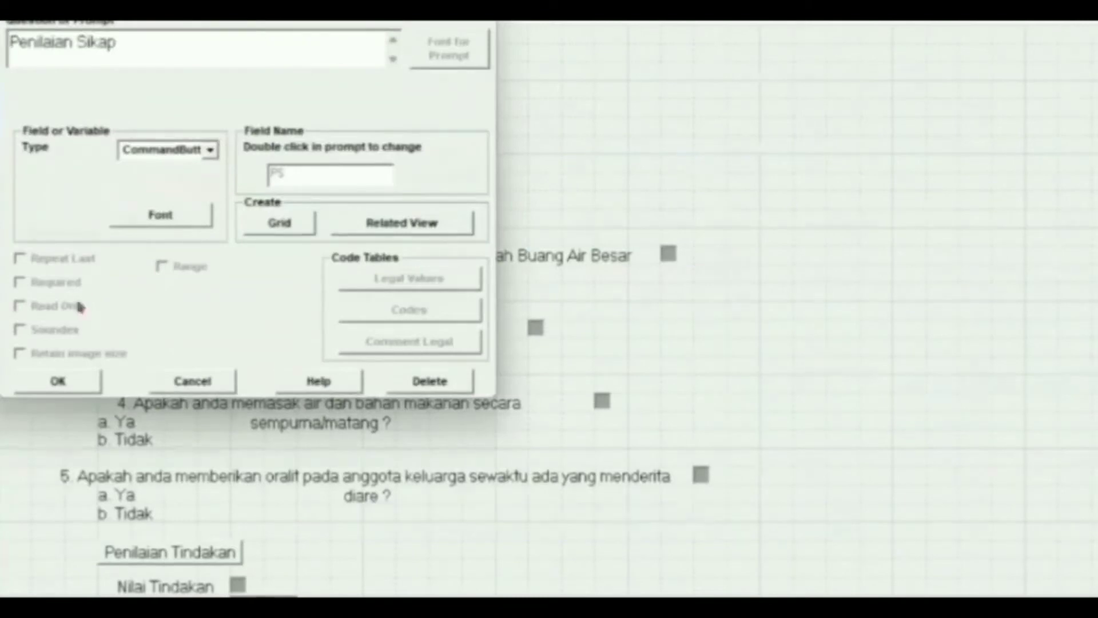
left_click(57, 381)
double_click(148, 115)
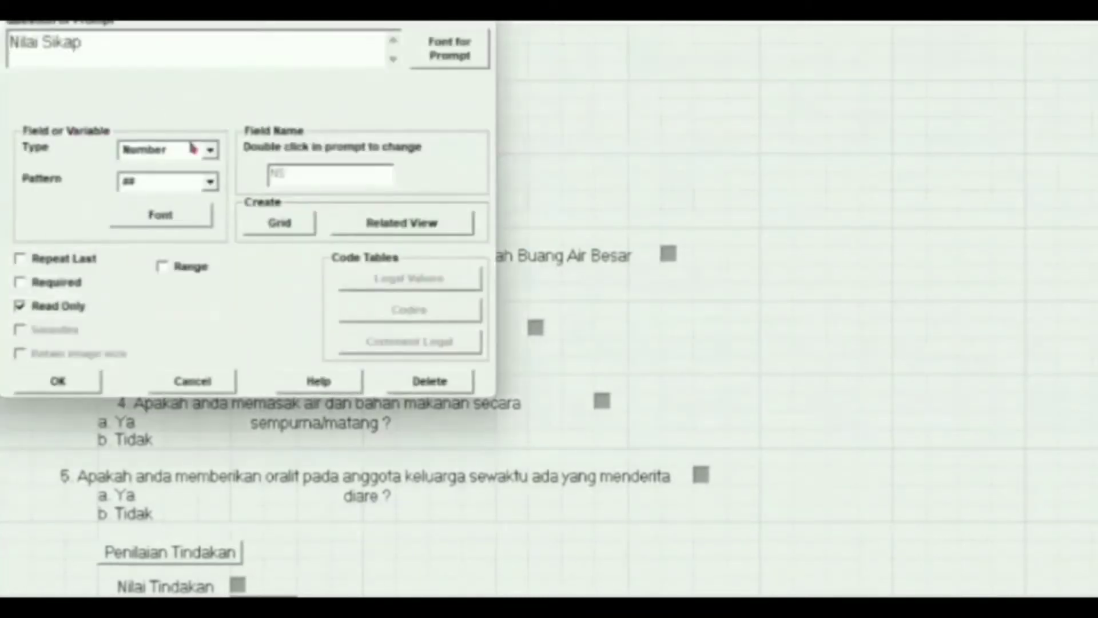
left_click(63, 377)
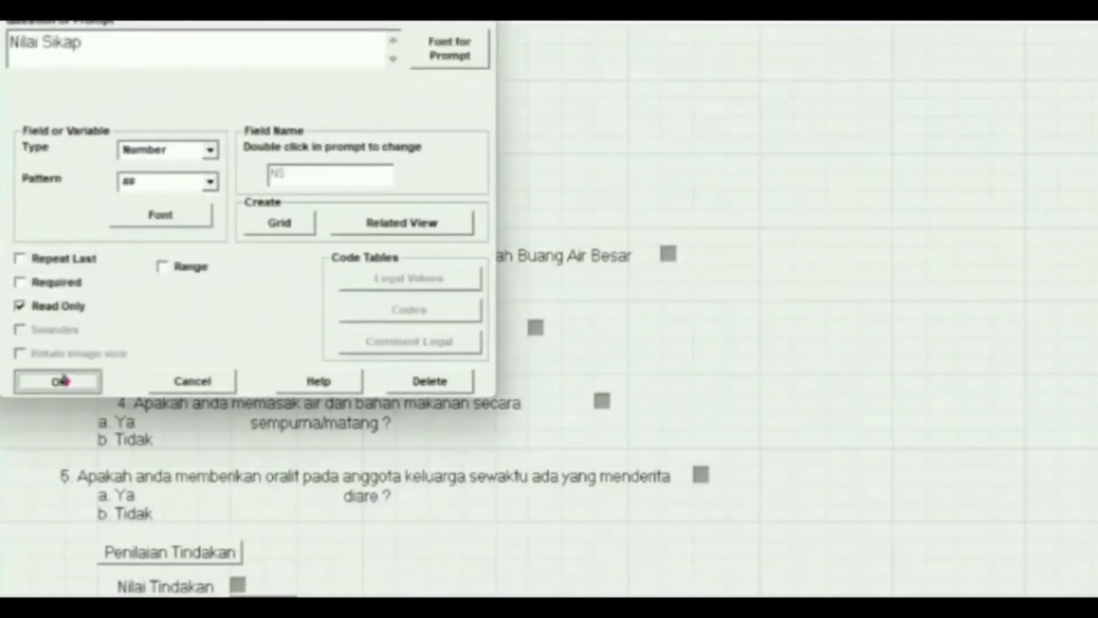
double_click(105, 135)
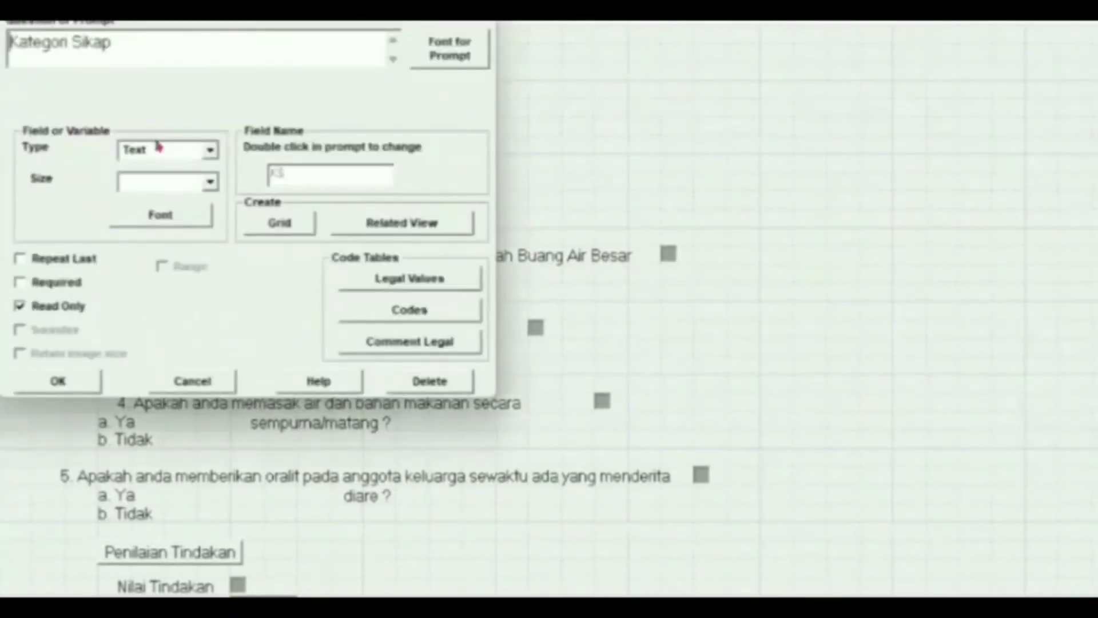
left_click(82, 392)
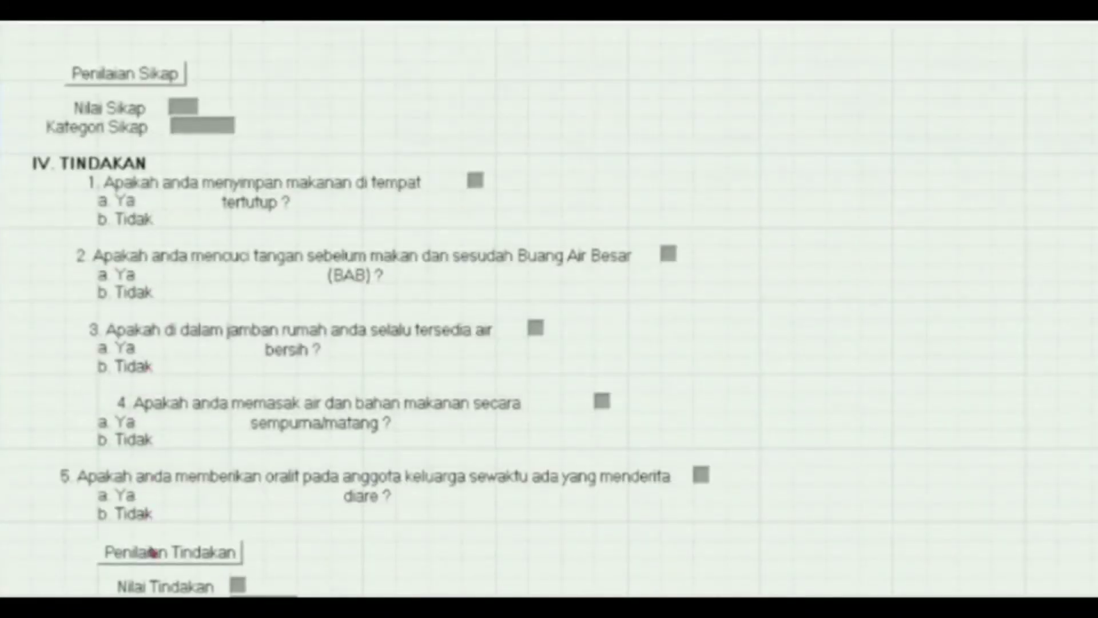
double_click(153, 552)
left_click(84, 392)
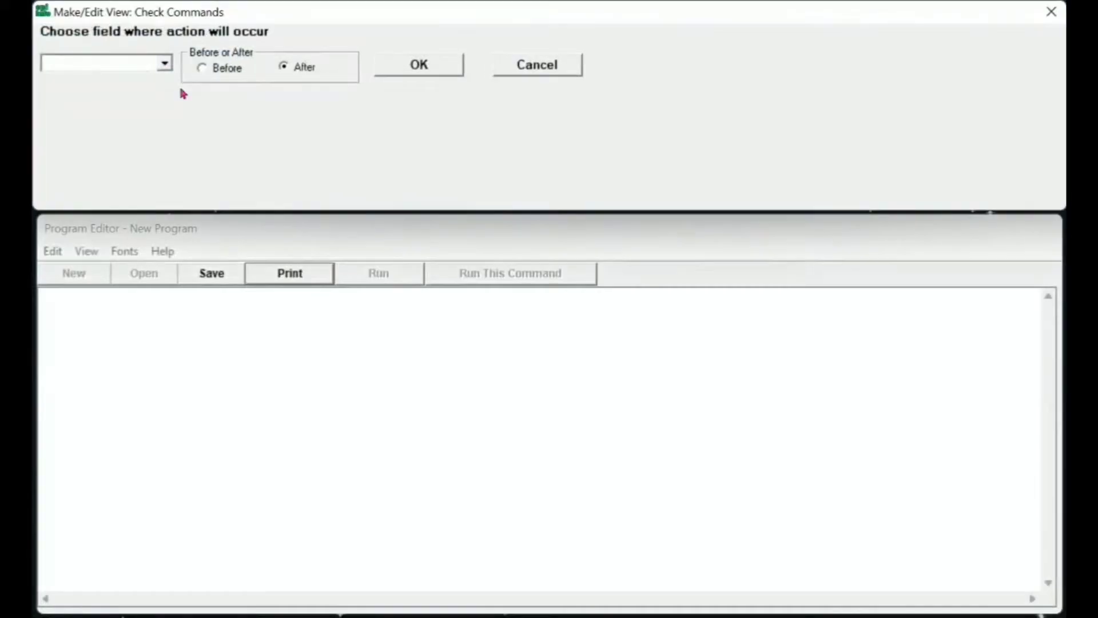
left_click(164, 62)
left_click(81, 152)
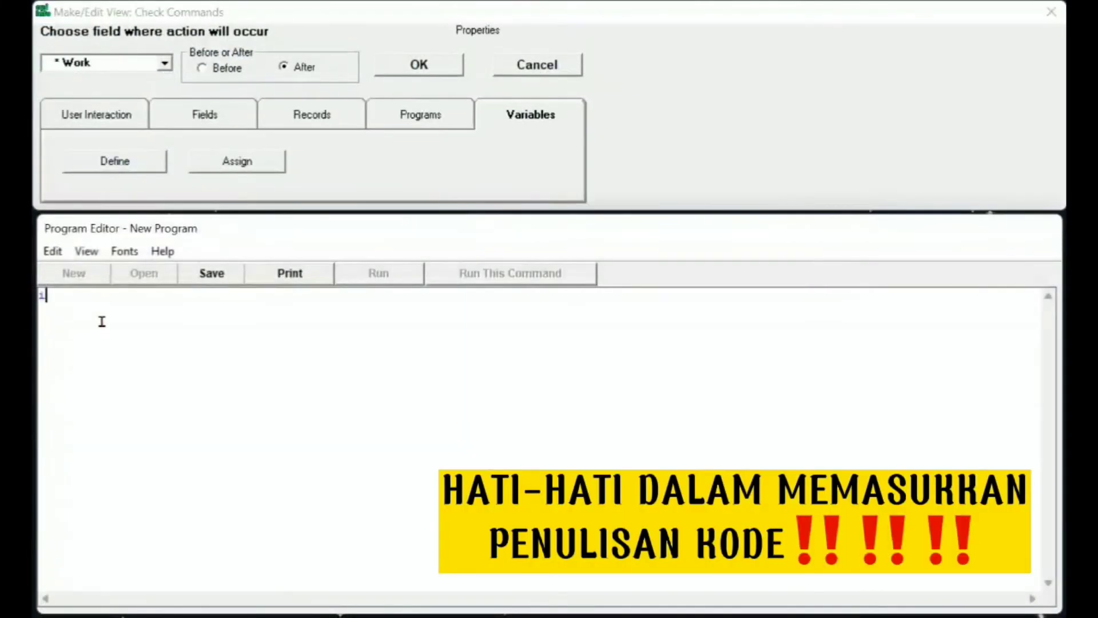
- Write the Work rule: If Work="7. Lainnya" then Goto Lain2, End
type("f")
key("BackSpace")
type("F w")
key("BackSpace")
type("Work=\"7. lai")
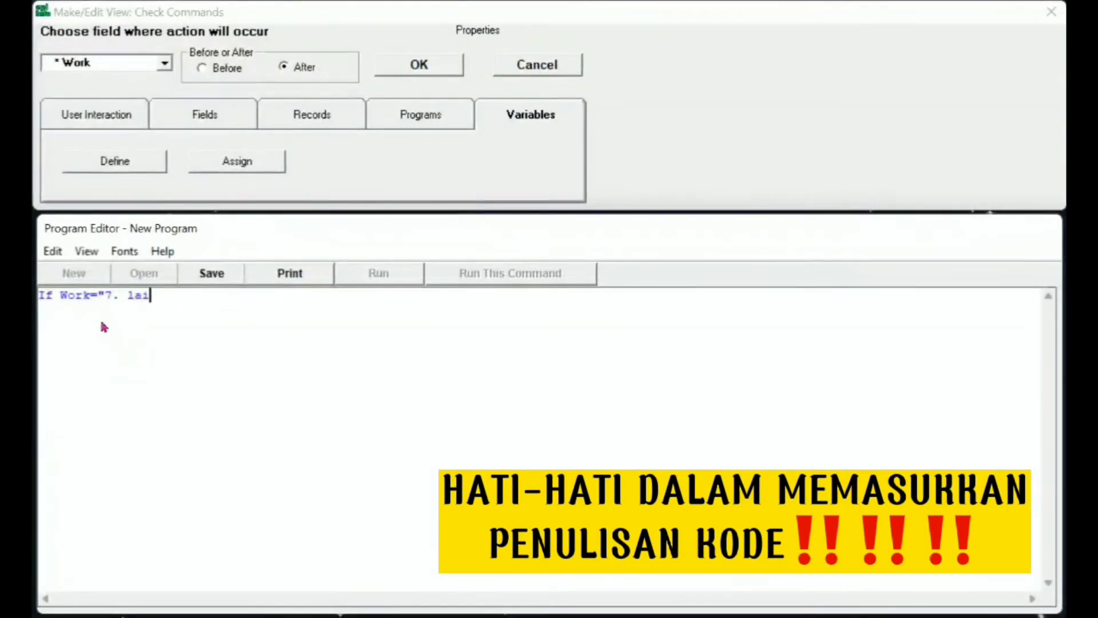
key("BackSpace")
key("BackSpace")
key("BackSpace")
type("Lainnya\" then")
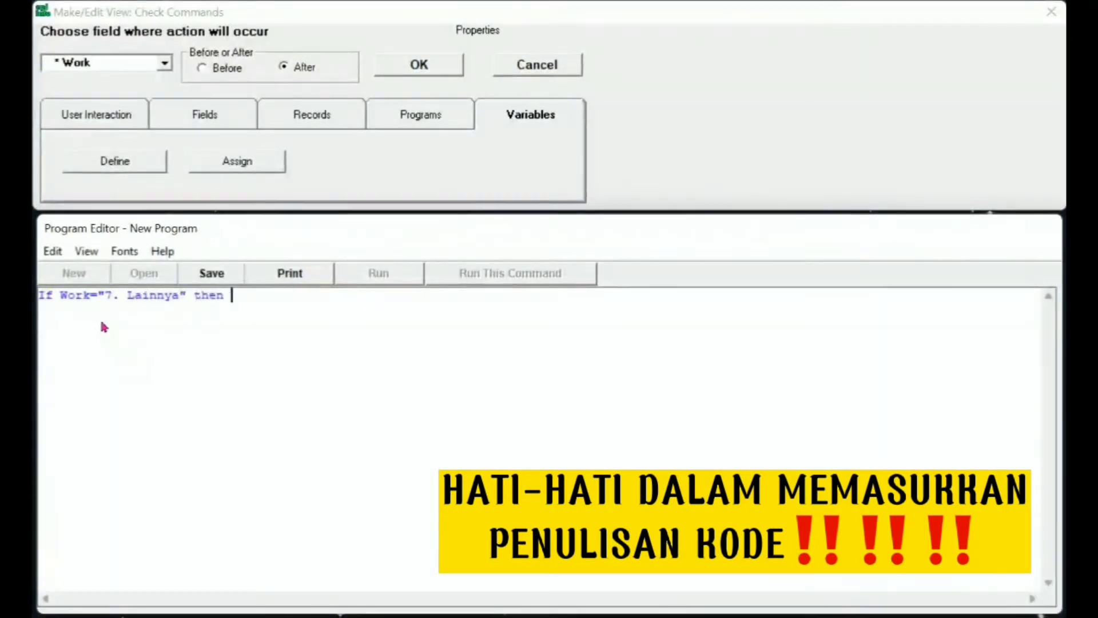
key("Return")
type("Goto Lain2")
key("Return")
type("End")
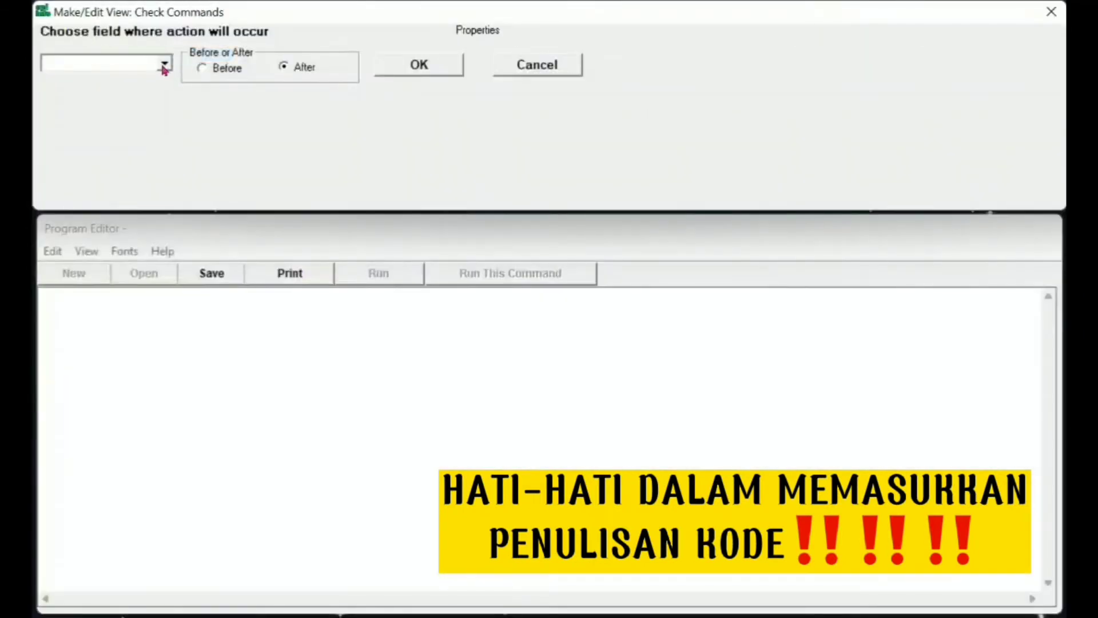
- Give the TL field the code Assign Age=years(TL,systemdate)
left_click(164, 67)
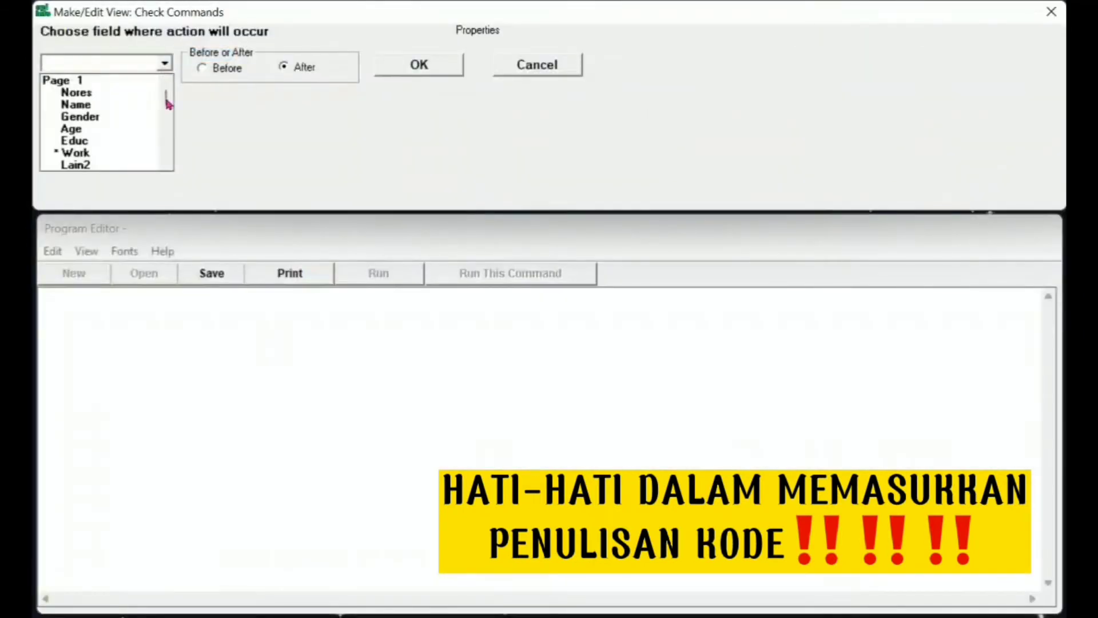
scroll(164, 103, "down", 3)
left_click(68, 137)
left_click(268, 294)
type("Assign Age=")
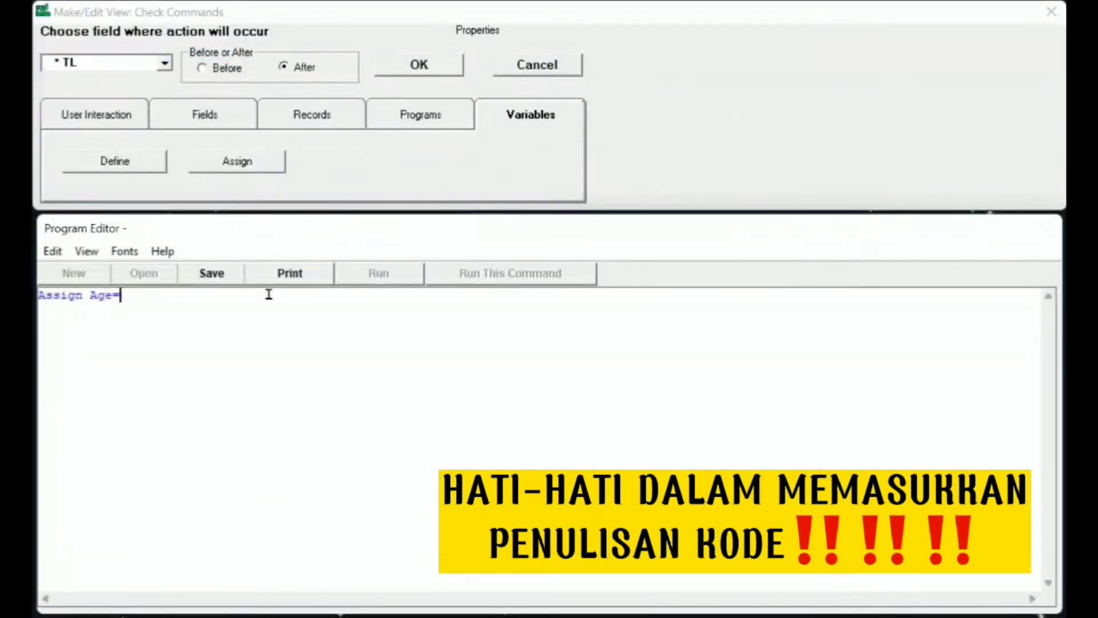
type("years")
key("BackSpace")
type("(TL,systemdate)")
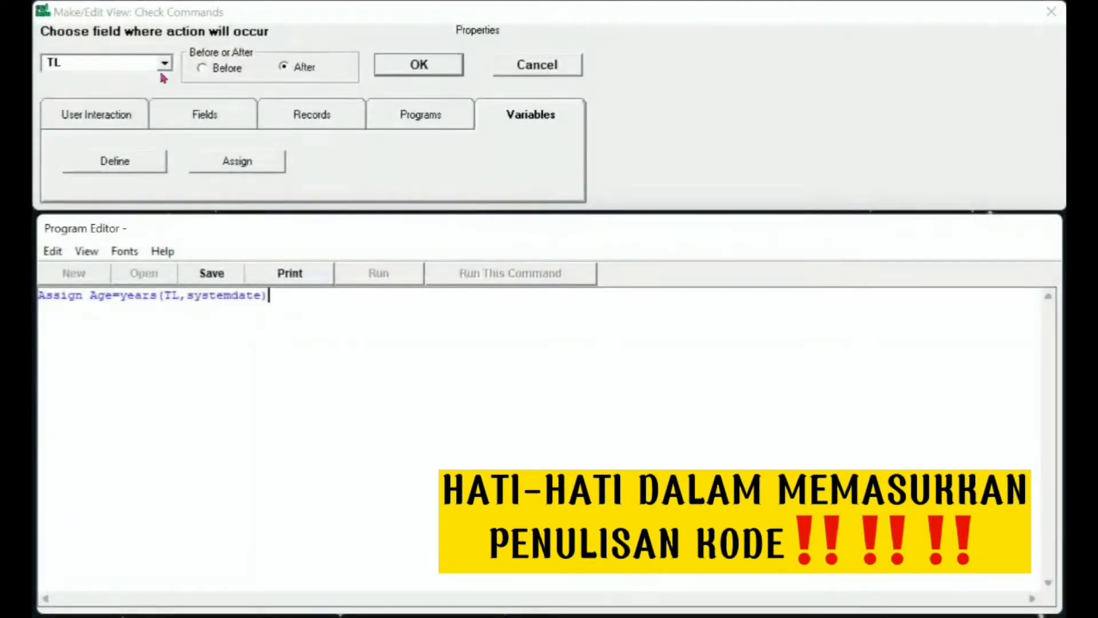
- Under the PP field, add Assign NP=(P1+P2+P3+P4+P5)
left_click(164, 63)
left_click_drag(165, 83, 165, 120)
left_click(69, 116)
left_click(264, 289)
type("Assign NP=(P1")
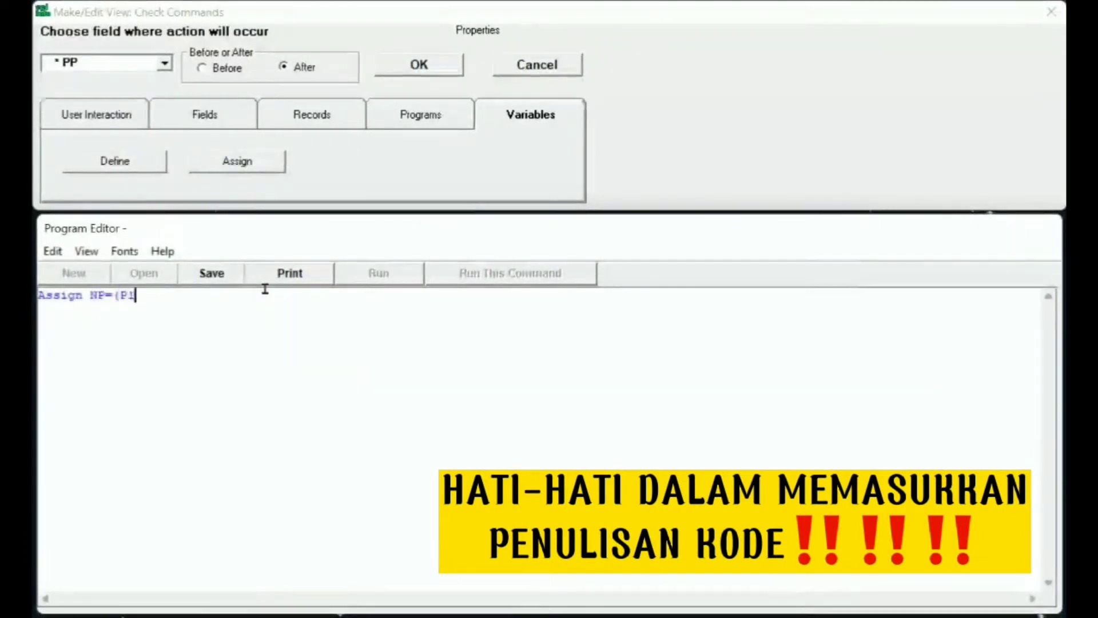
type("+P2+P3+P4+P5)")
- Under NP, grade KP as "Baik" when NP>2 and "Kurang" when NP<3
left_click(164, 63)
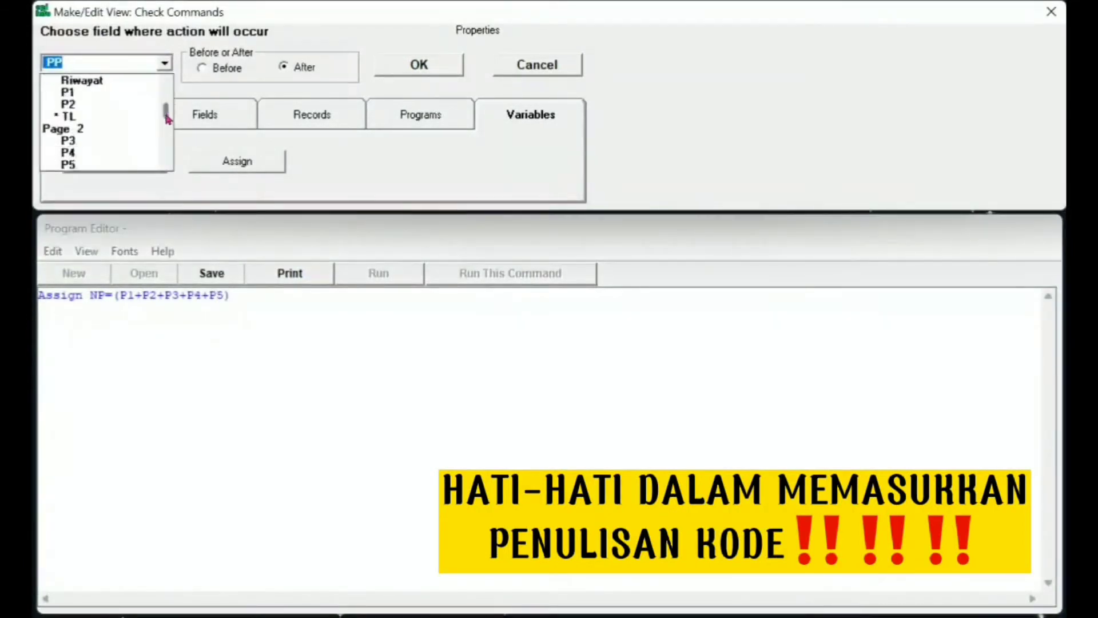
left_click(68, 171)
left_click(115, 355)
type("If NP>2 then")
key("Return")
type("Assign KP=\"Baik\"")
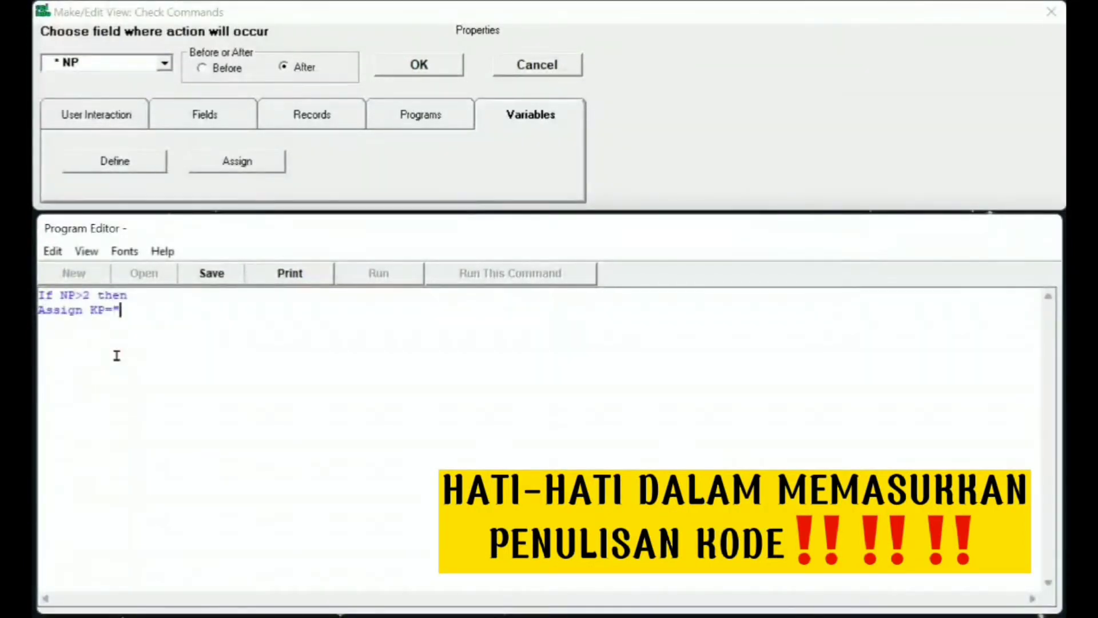
key("Return")
type("End")
key("Return")
type("If NP<3 then")
key("Return")
type("Assign KP=\"Kurang\"")
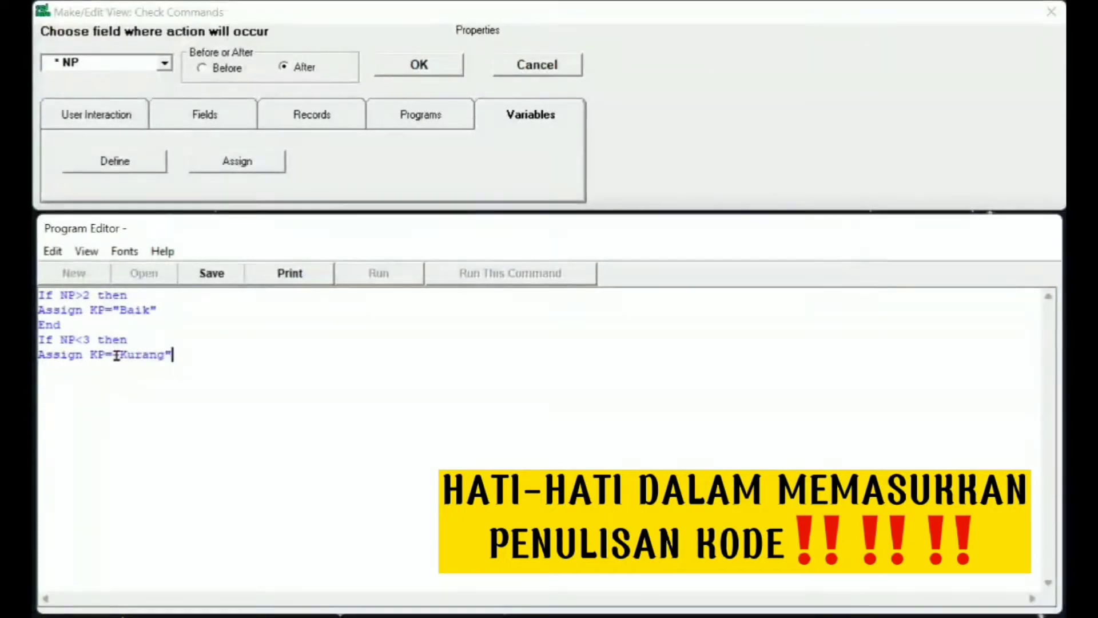
key("Return")
type("End")
- Under the PT field, add Assign NT=(T1+T2+T3+T4+T5)
left_click(164, 63)
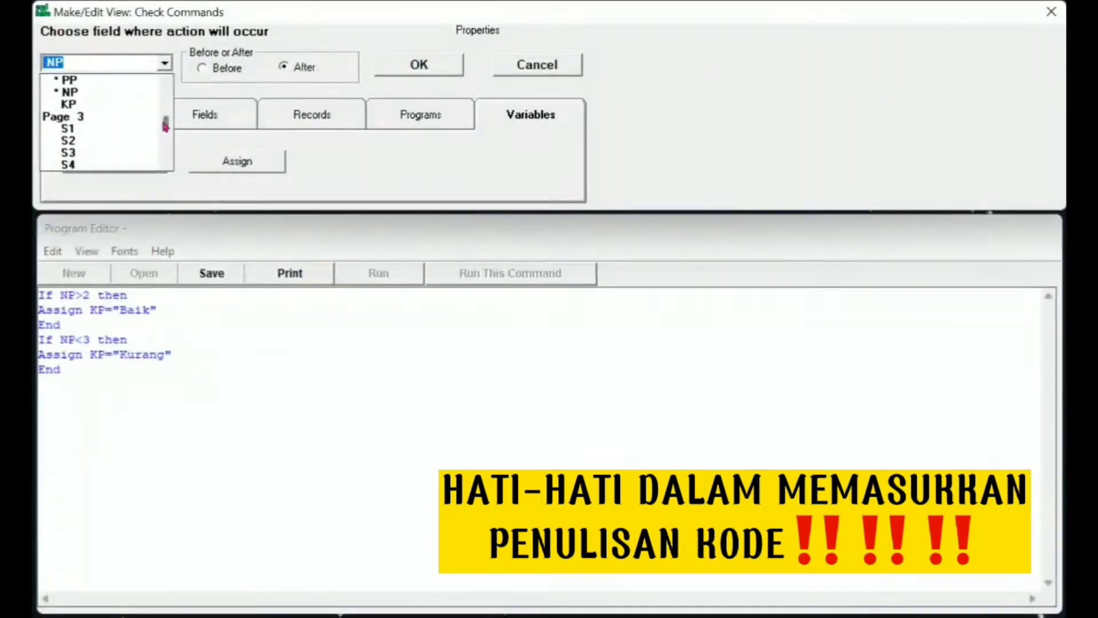
scroll(86, 114, "down", 3)
left_click(69, 114)
left_click(274, 294)
type("Assign NT=(T1+T2+T3+T4+T5)")
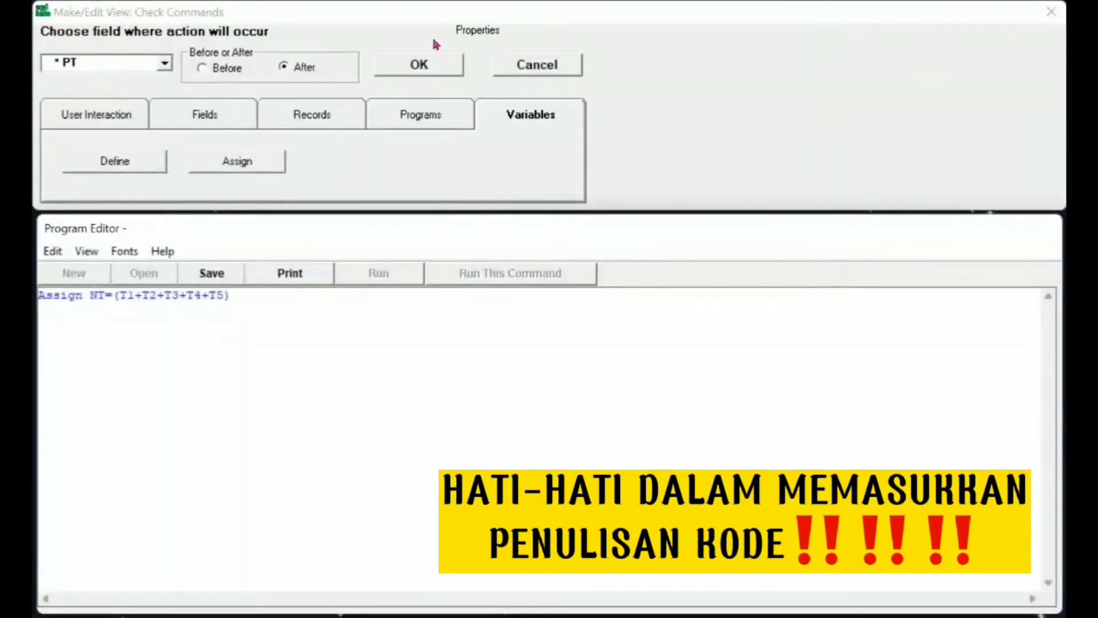
- Under NT, grade KT as "Baik" when NT>2 and "Cukup" when NT<3
left_click(165, 63)
left_click(68, 80)
left_click(96, 370)
type("If NT>2 then")
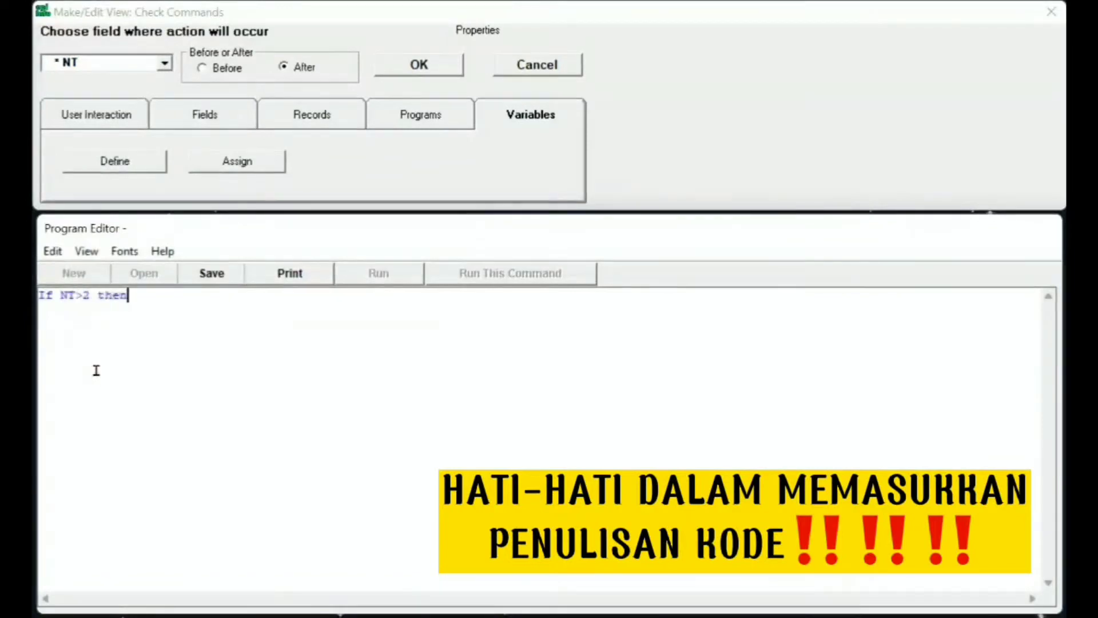
key("Return")
type("Assign KT=\"Baik\"")
key("Return")
type("End")
key("Return")
type("If NT<3 then")
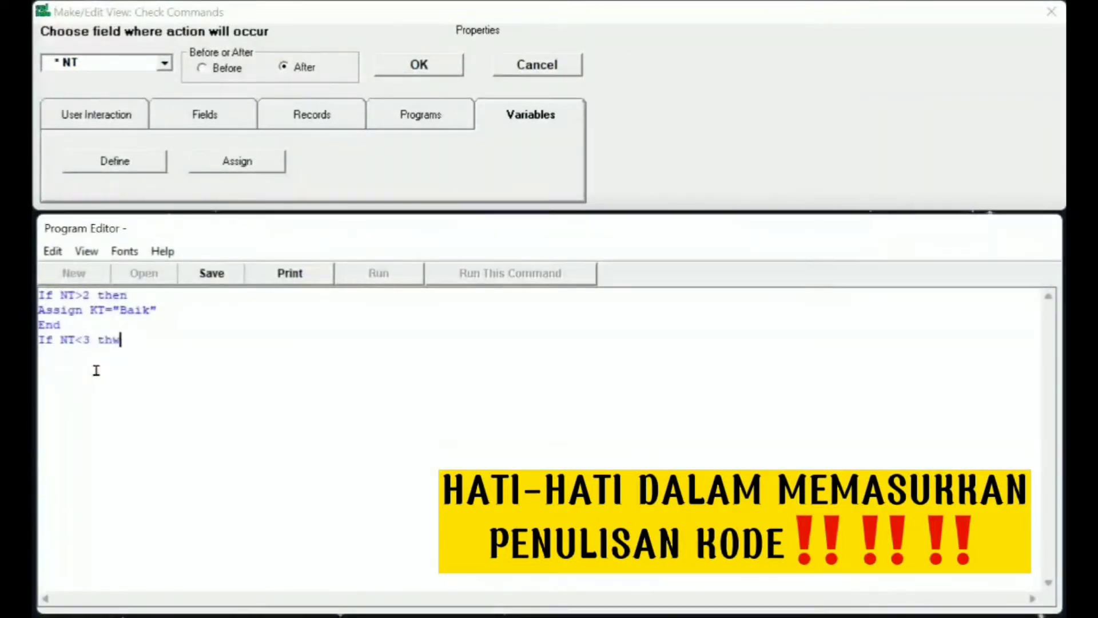
key("Return")
type("Assign KT=\"Cukup\"")
key("Return")
type("End")
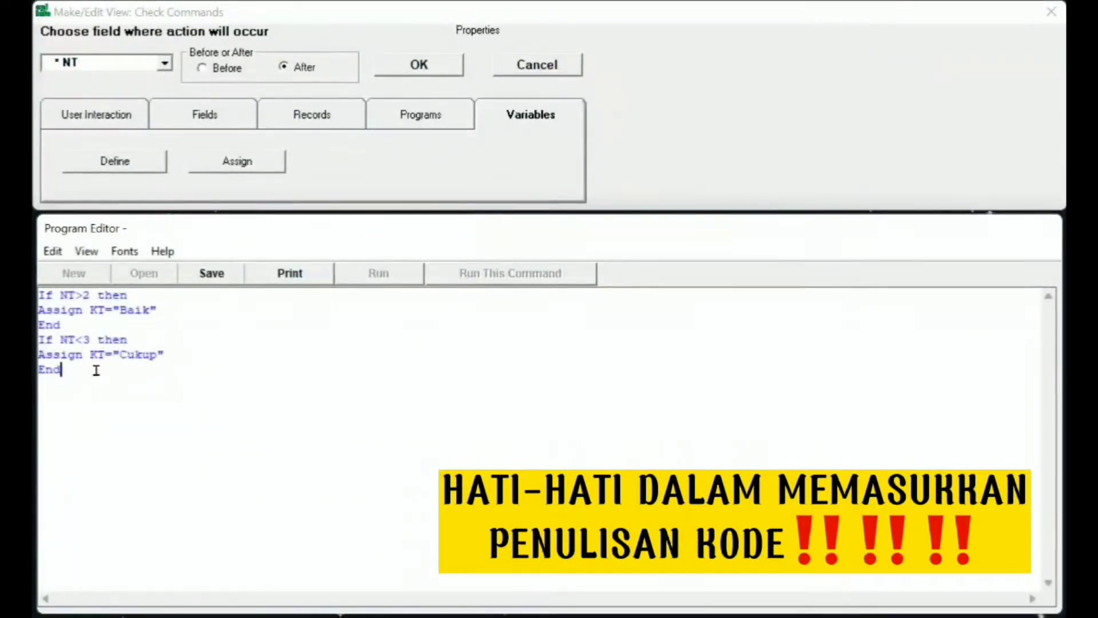
- Under the PS field, replace the code with Assign NS=(S1+S2+S3+S4+S5)
left_click(164, 63)
scroll(85, 114, "down", 5)
left_click(63, 164)
left_click(282, 296)
key("ctrl+a")
key("BackSpace")
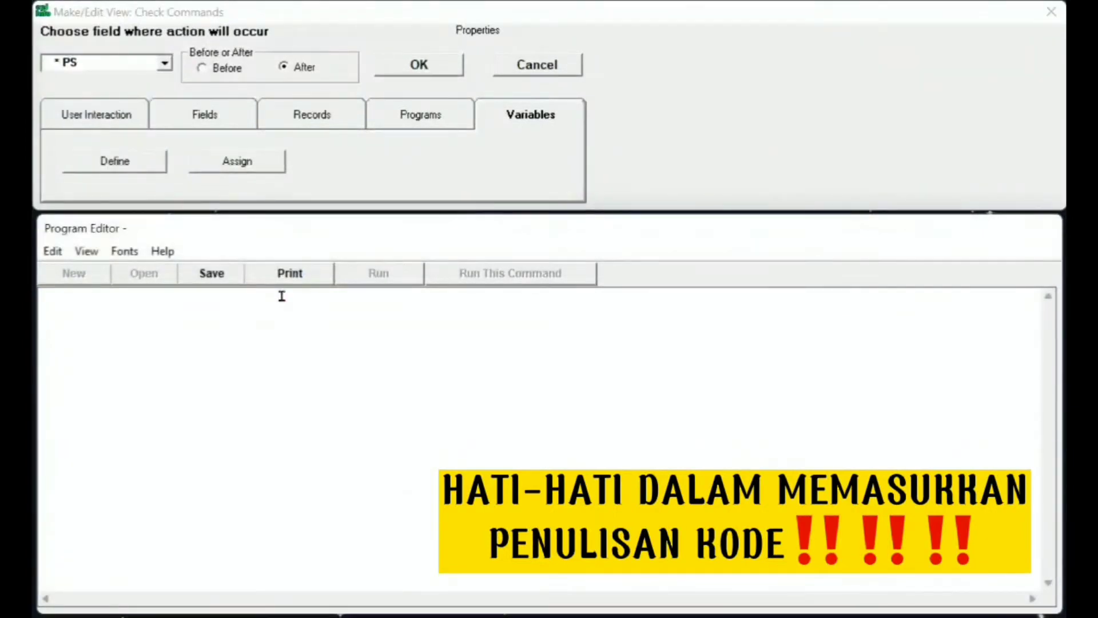
type("Assign NS=(S1+S2+S3+S4+S5)")
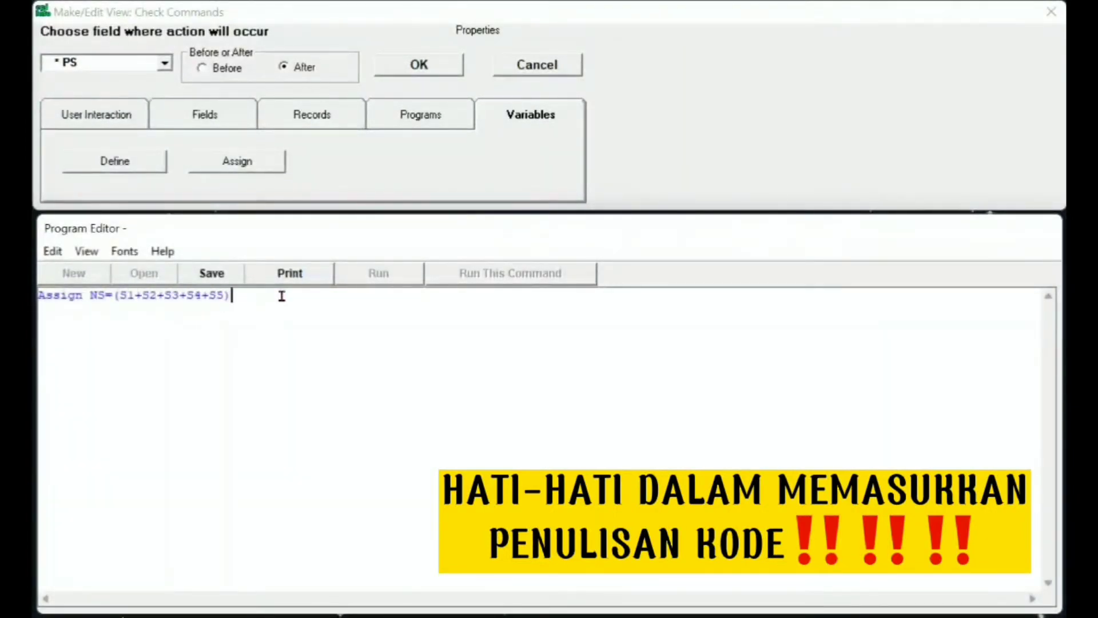
- Under NS, grade KS as "Kurang" below 12, "Cukup" for 12–19, "Baik" above 19
left_click(164, 62)
left_click(67, 139)
type("<12 then")
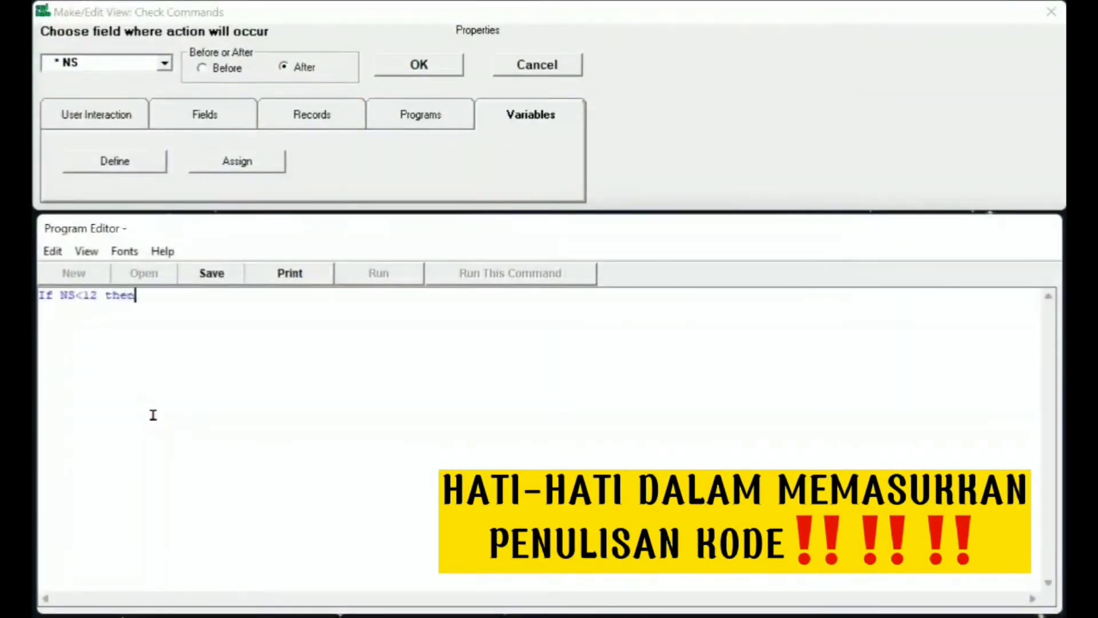
key("Return")
type("Assign KS=\"Kurang\"")
key("Return")
type("End")
key("Return")
type("I")
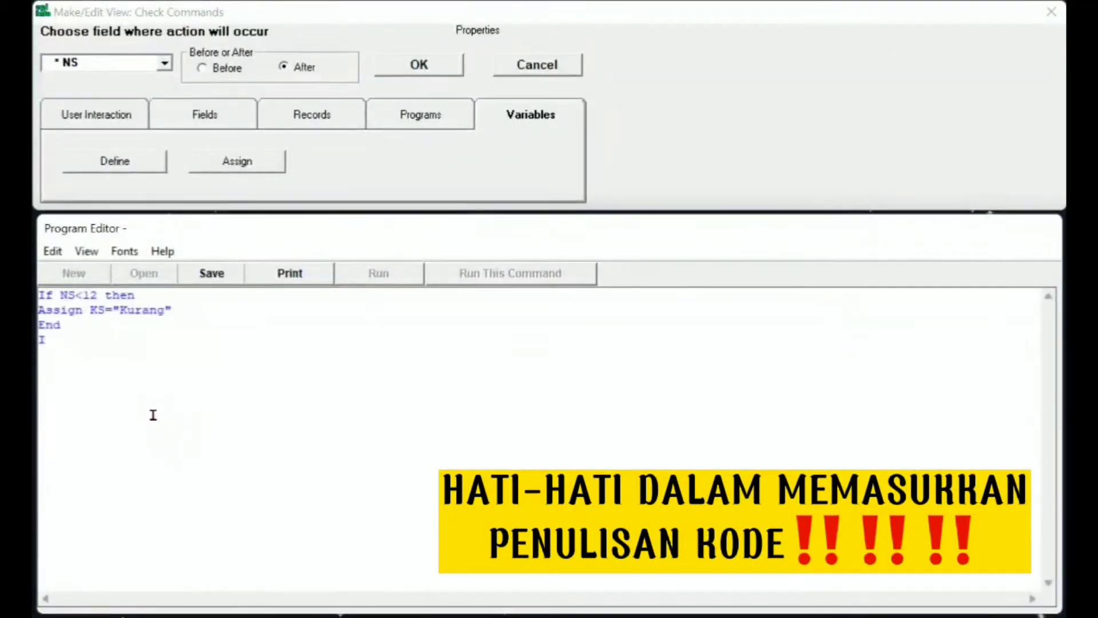
type("f NS>11 and NS<20 then")
key("Return")
type("Assign KS=\"Cukup")
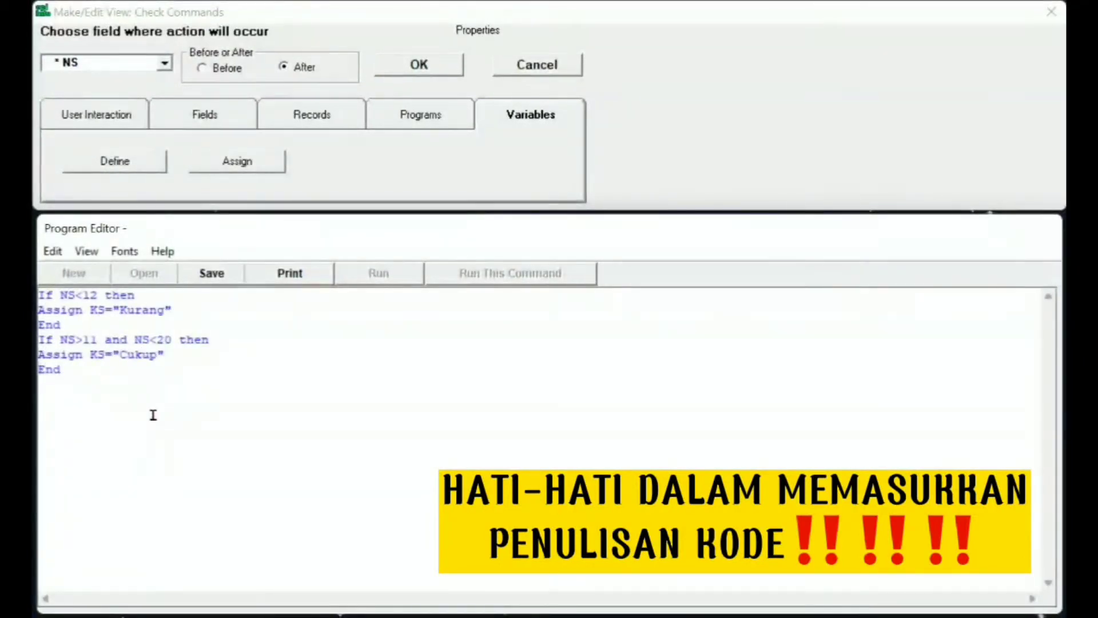
key("Return")
type("If NS>19 then")
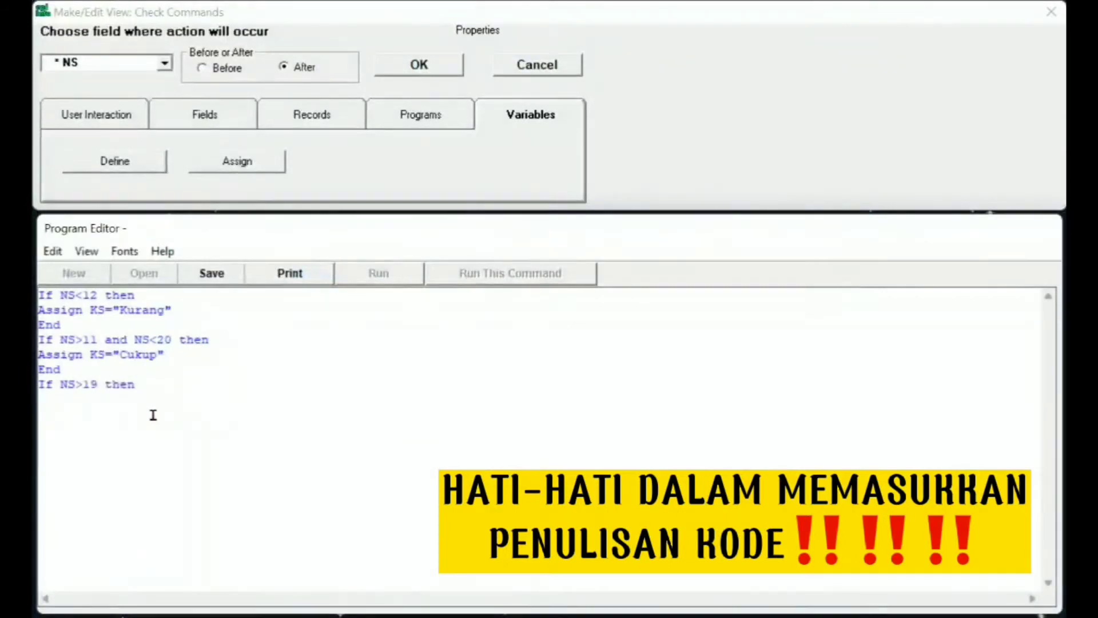
key("Return")
type("Assign KS=\"Baik\"")
key("Return")
type("En")
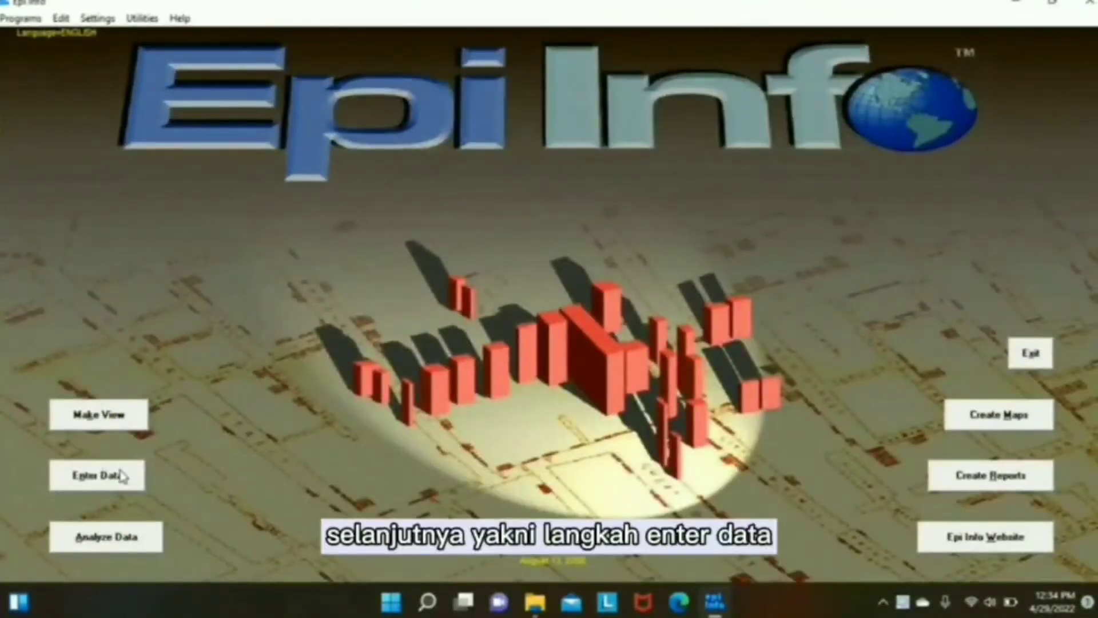
- In Enter Data, open diare.MDB from SEMESTER 2 and confirm its table
left_click(122, 476)
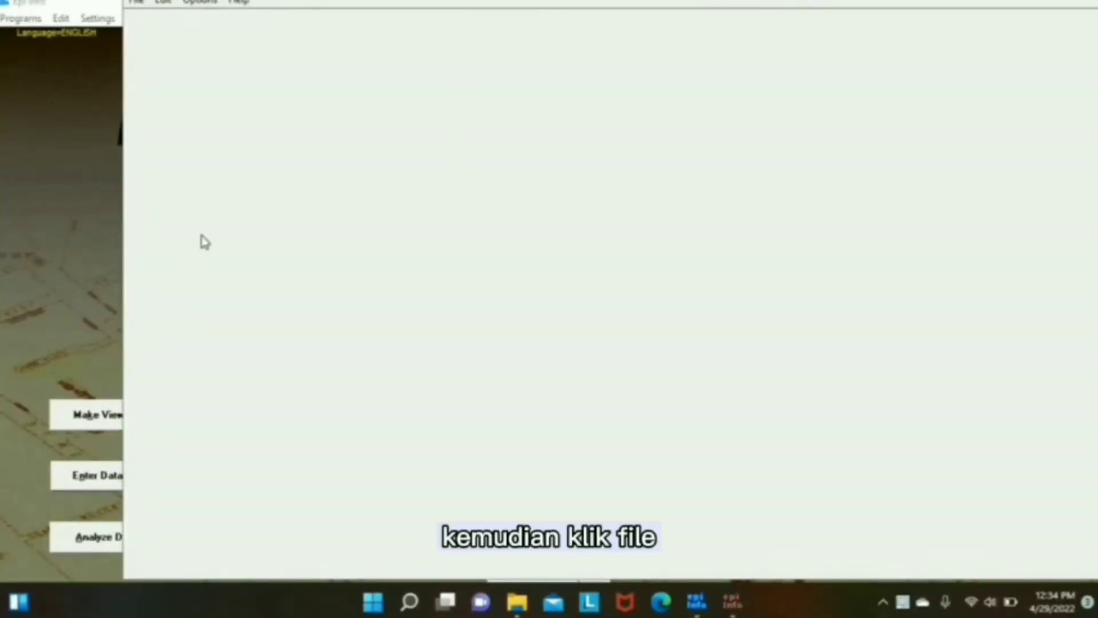
left_click(143, 8)
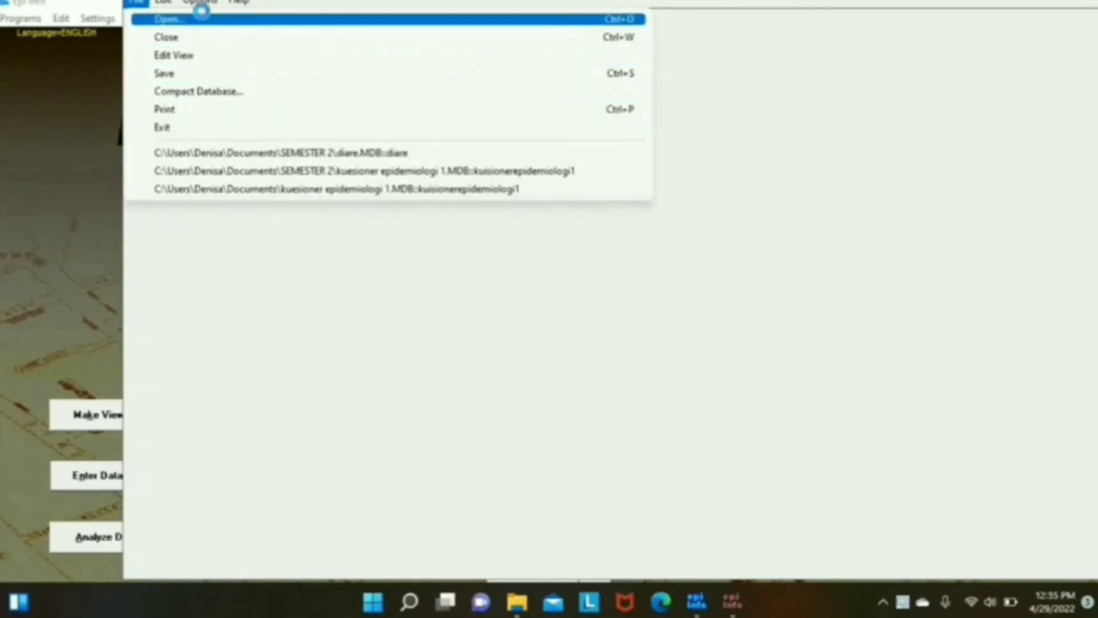
left_click(204, 18)
double_click(317, 125)
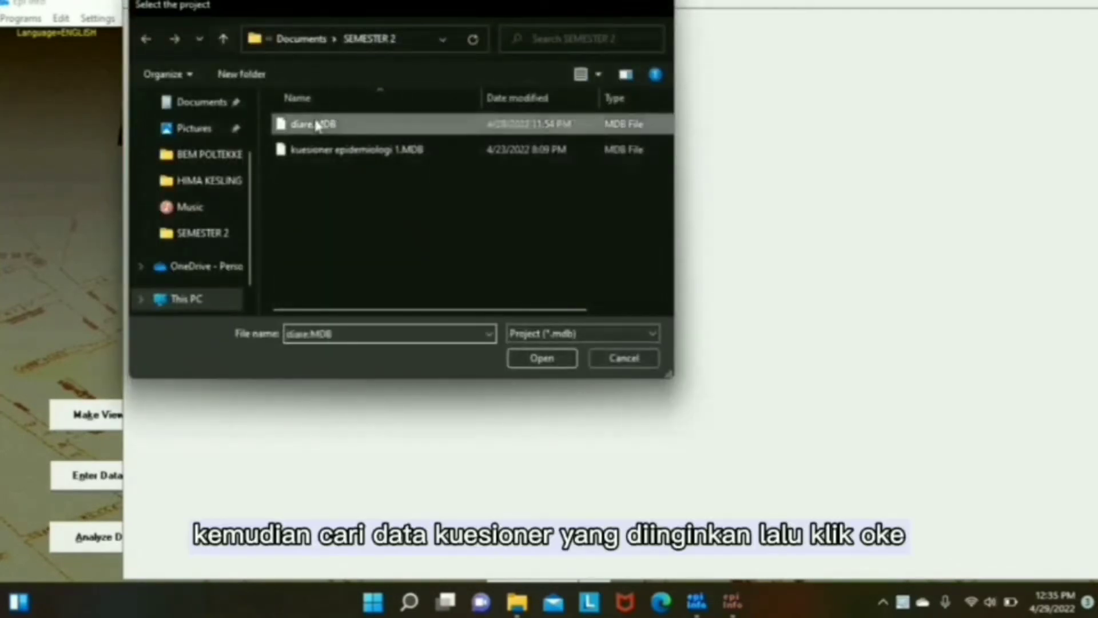
left_click(683, 264)
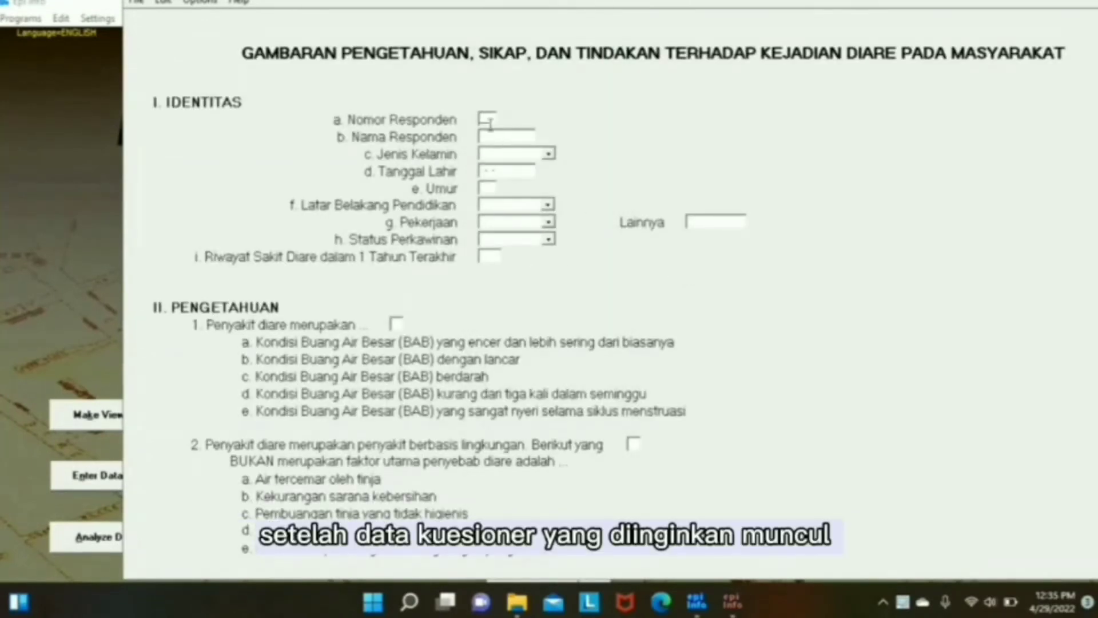
- Enter ID 01, the respondent's name, gender Perempuan and the birth date
type("01")
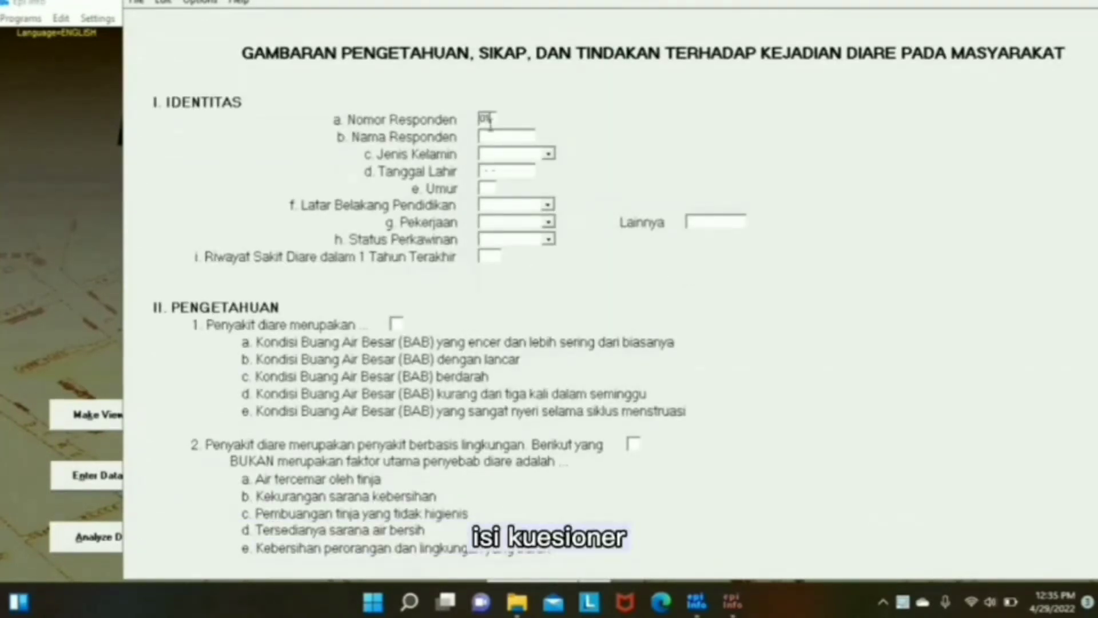
key("Return")
type("deni")
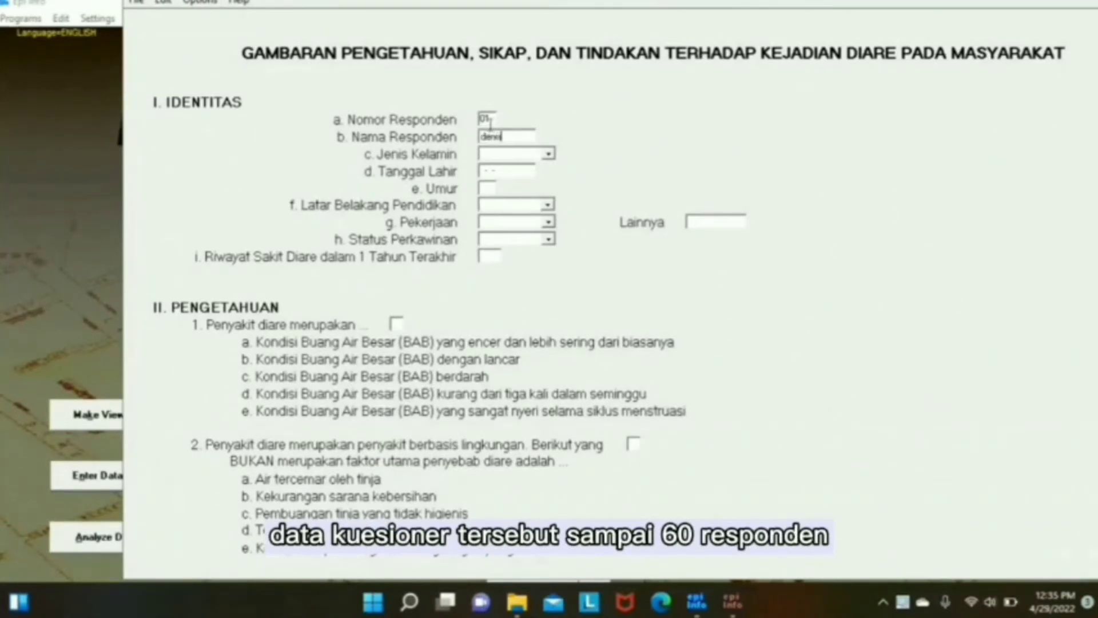
type("sa")
key("Return")
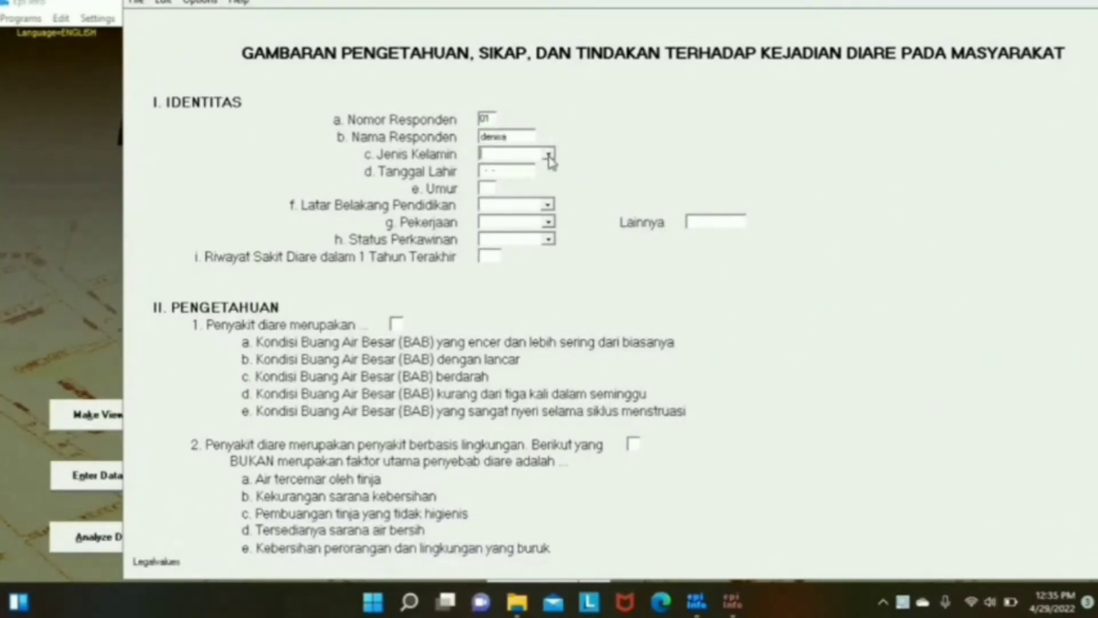
left_click(548, 153)
left_click(522, 173)
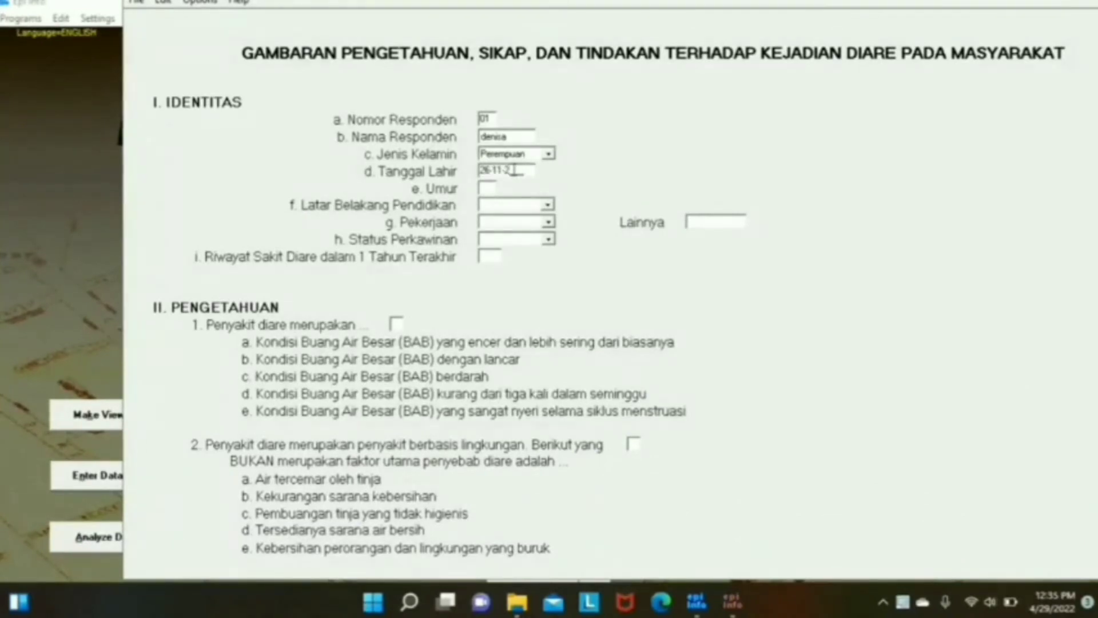
key("Return")
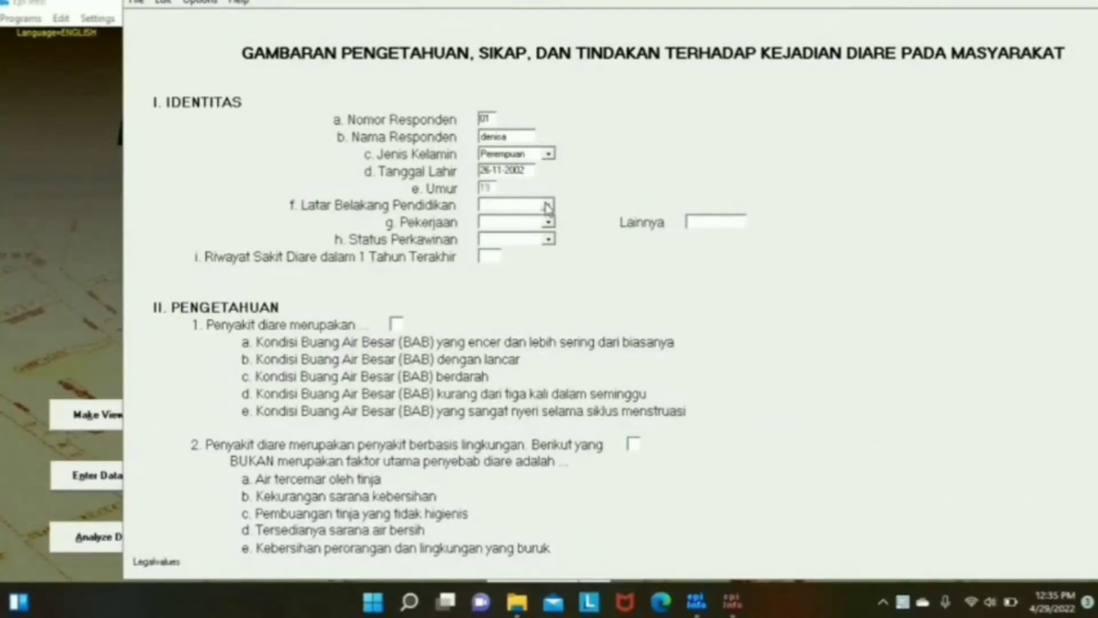
- Set education 4. Sarjana, occupation Pelajar/Mahasiswa and marital status Belum Kawin
left_click(547, 205)
left_click(536, 250)
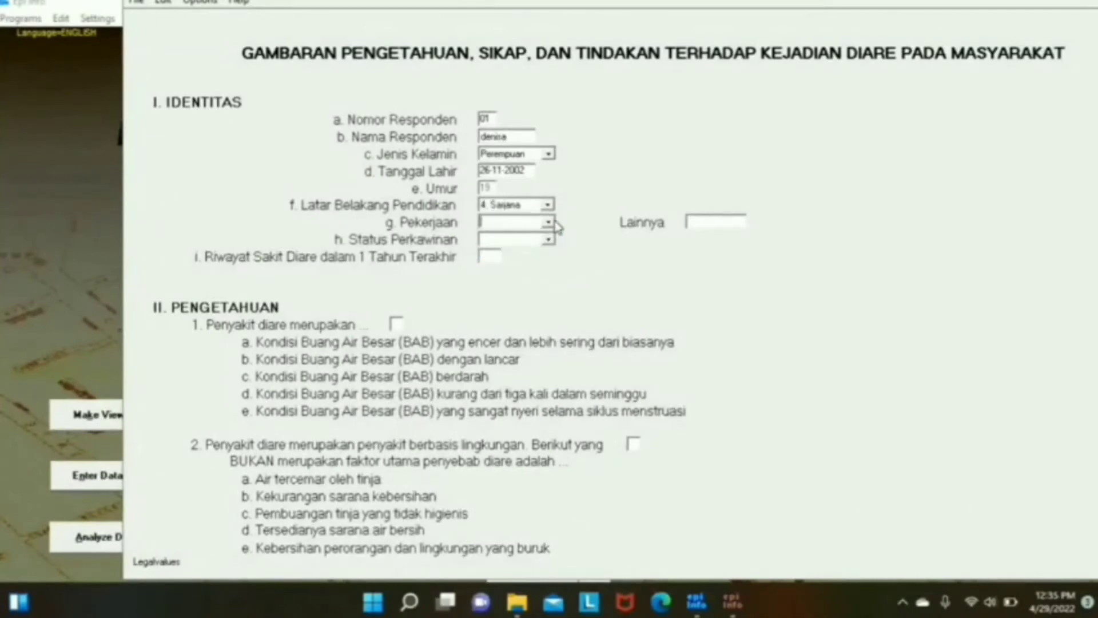
left_click(548, 222)
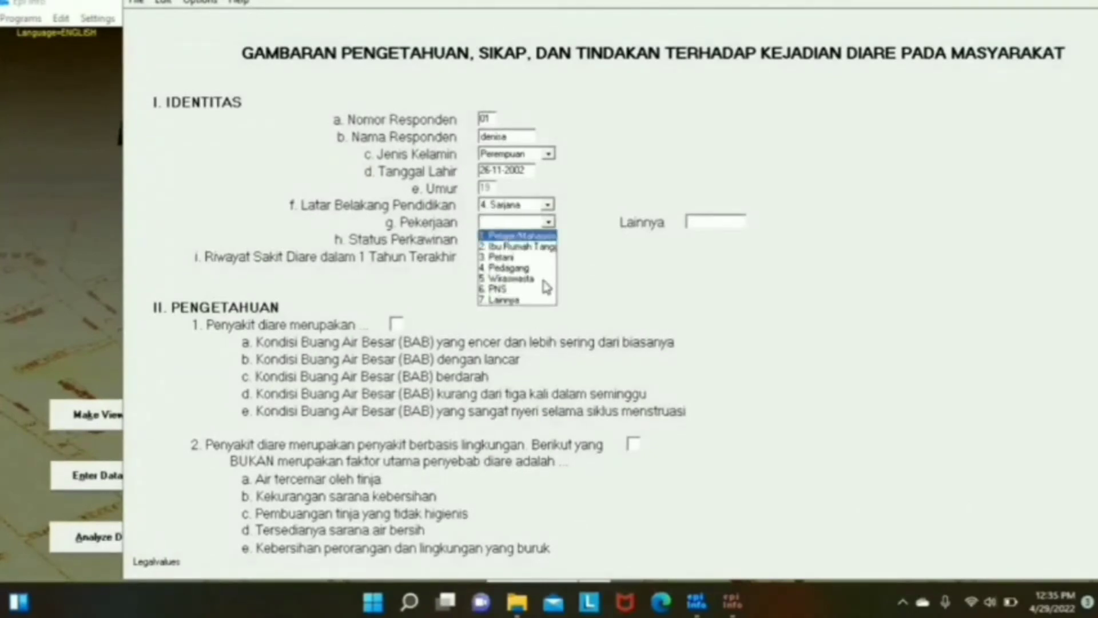
left_click(548, 236)
left_click(548, 240)
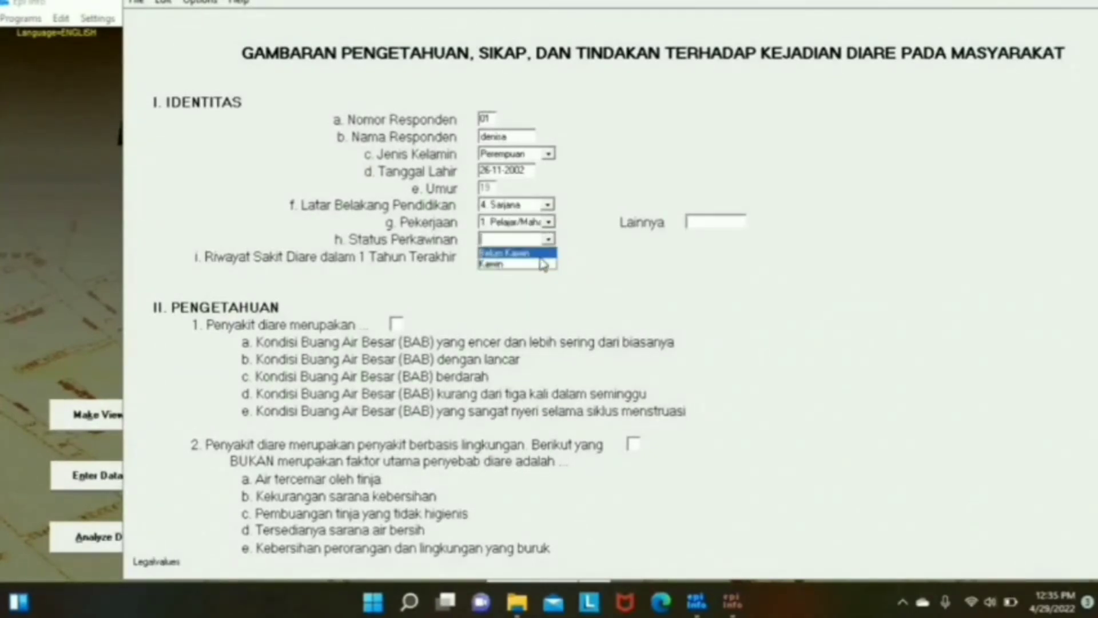
left_click(541, 258)
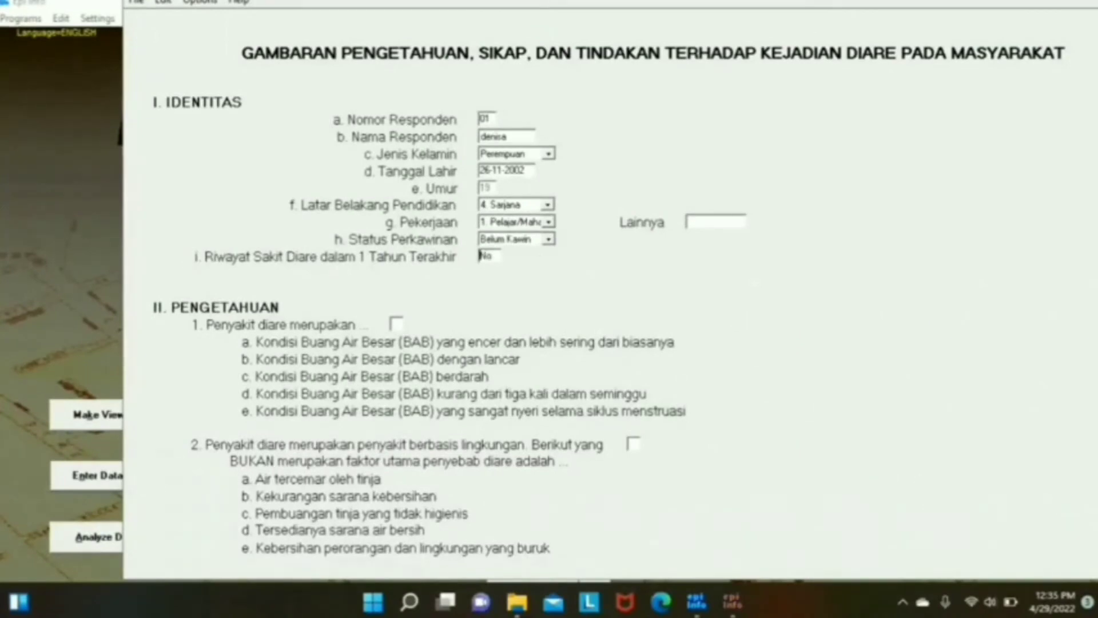
- Answer knowledge questions 1–5 so the knowledge score is computed
key("Return")
key("Return")
type("1")
key("Return")
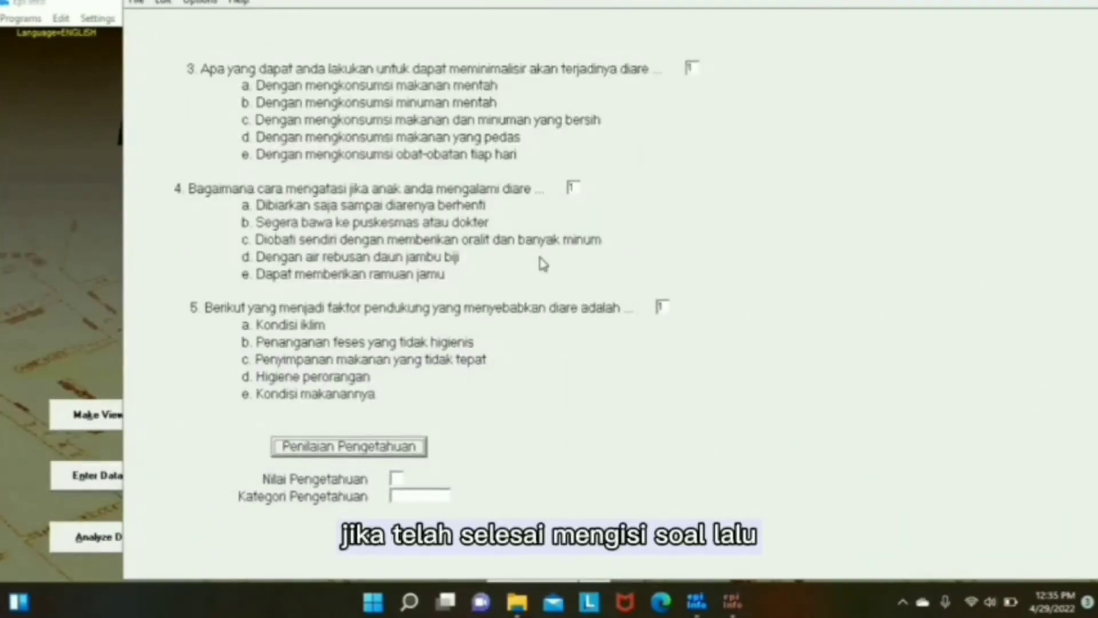
key("Return")
key("Return")
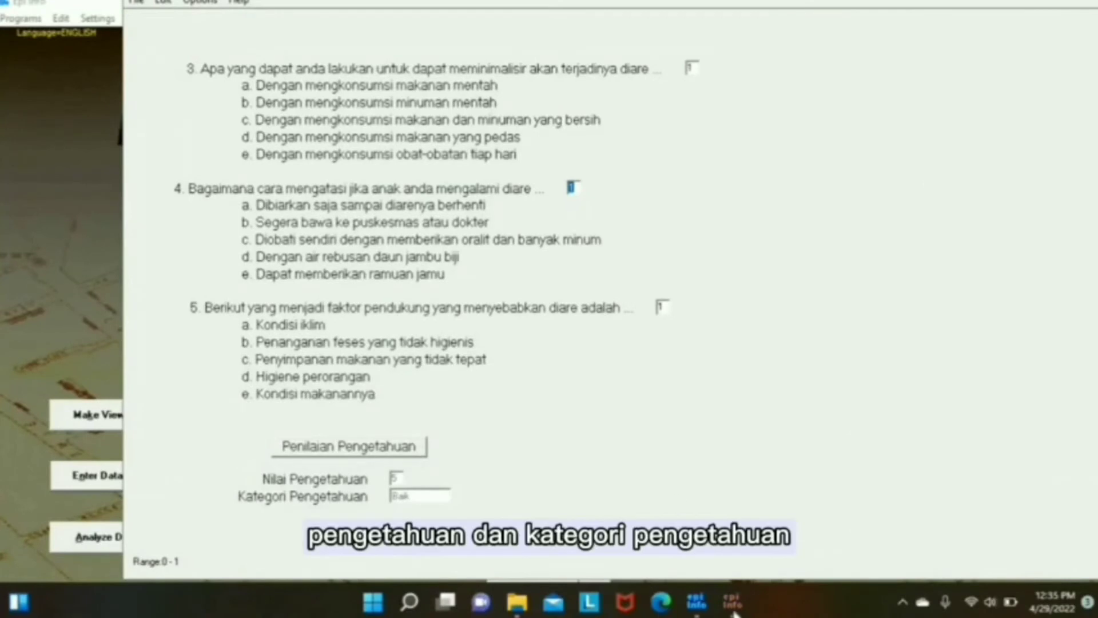
- On page 3, enter the remaining answers so Sikap scores 17 (Cukup) and Tindakan is scored
left_click(736, 486)
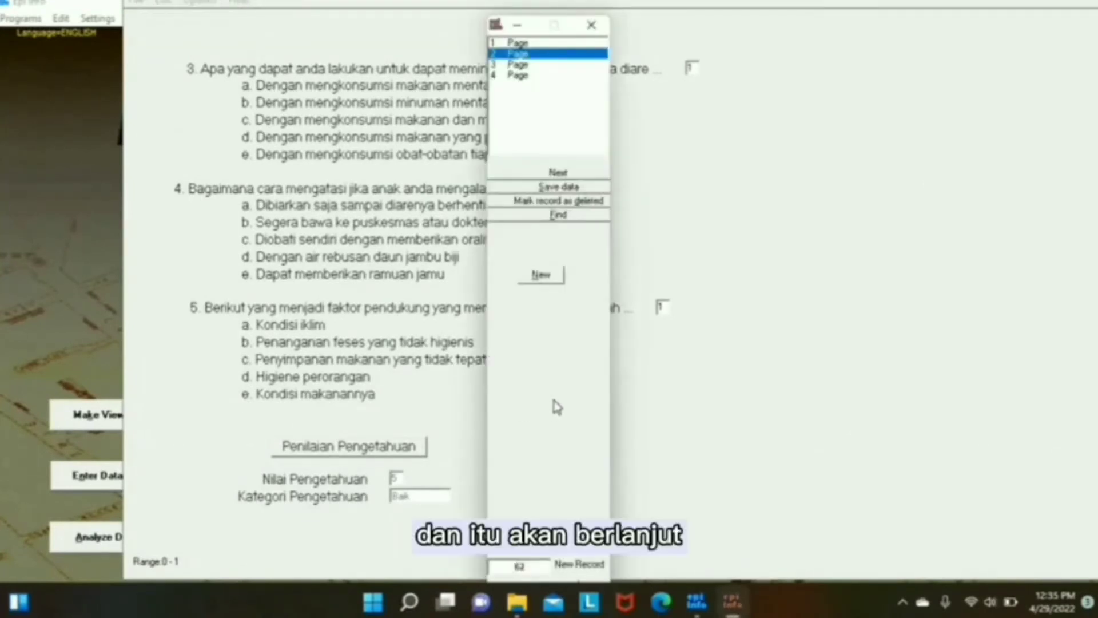
left_click(524, 67)
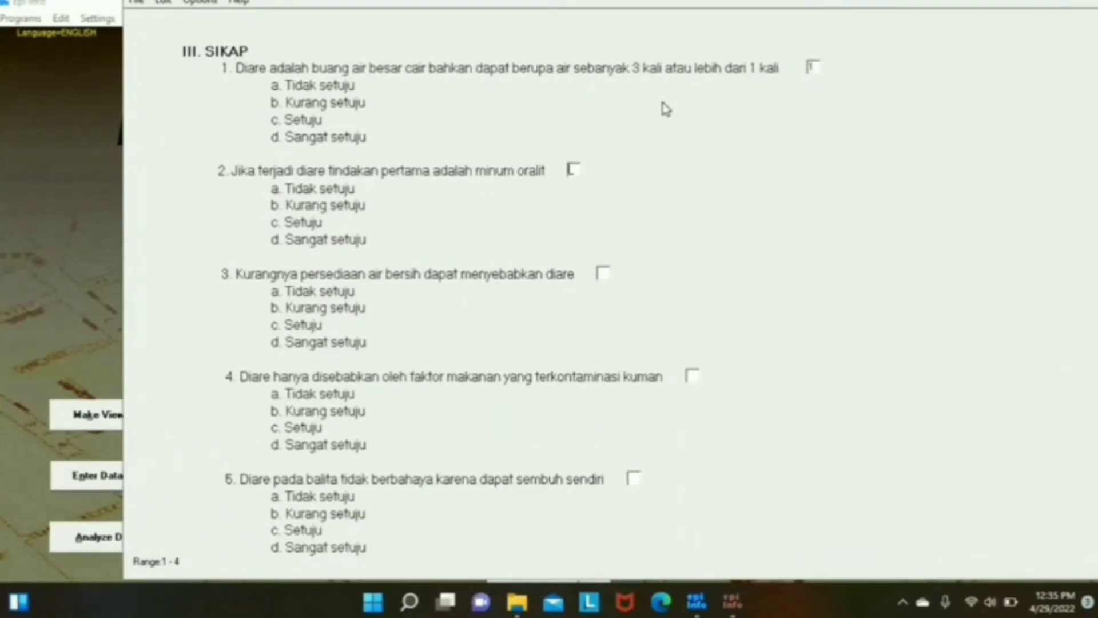
type("4")
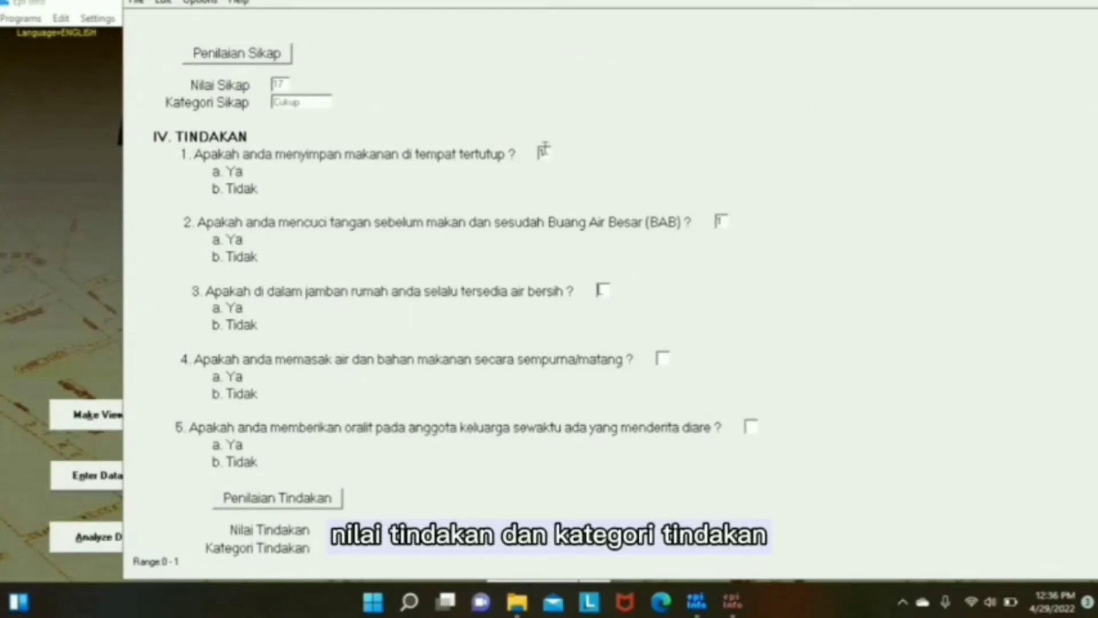
type("1")
type("0")
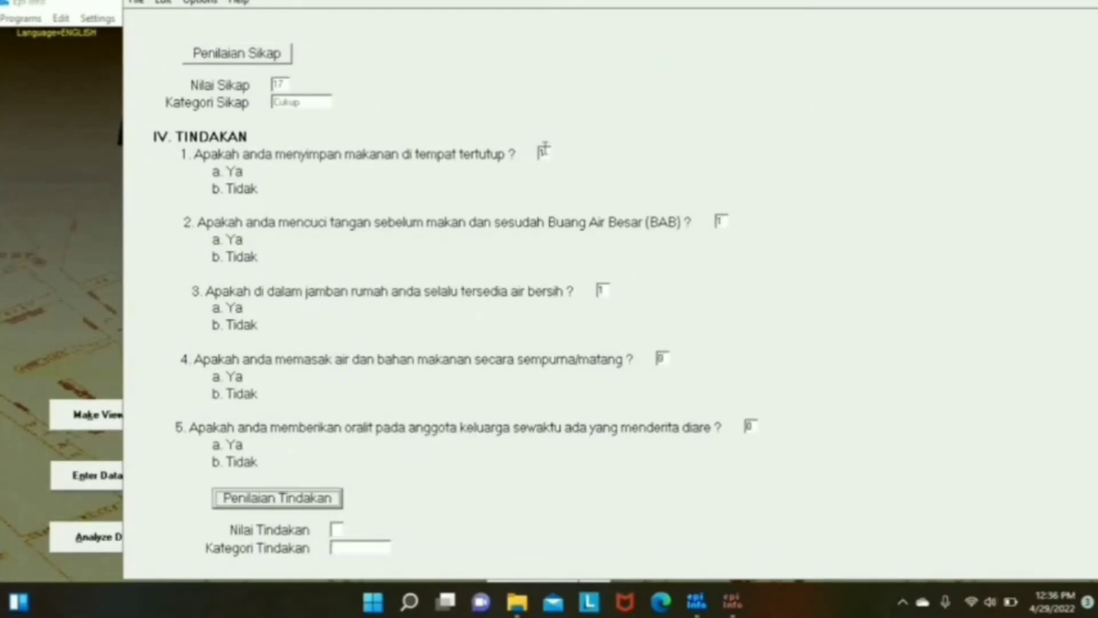
key("Return")
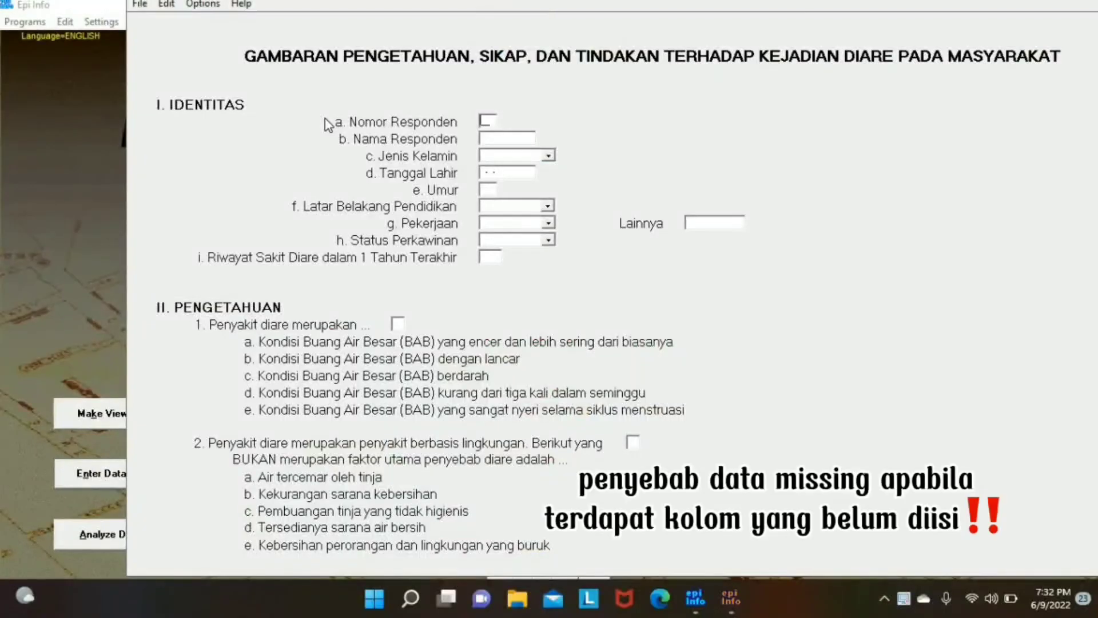
- Enter respondent ID 01, then the respondent's name and birth date so the age fills in
key("Return")
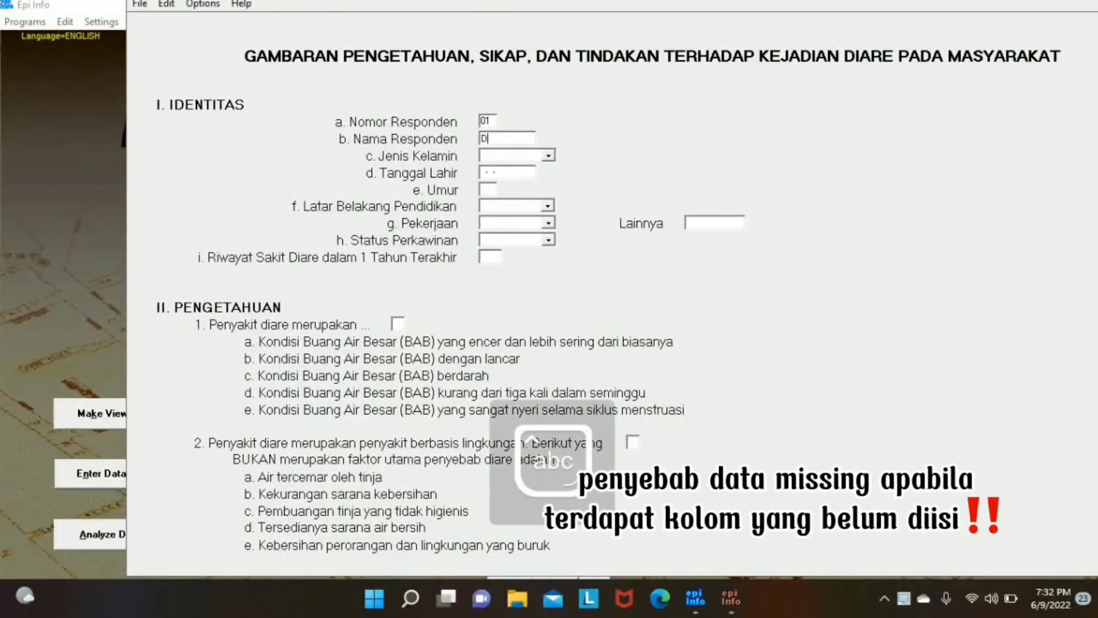
key("Return")
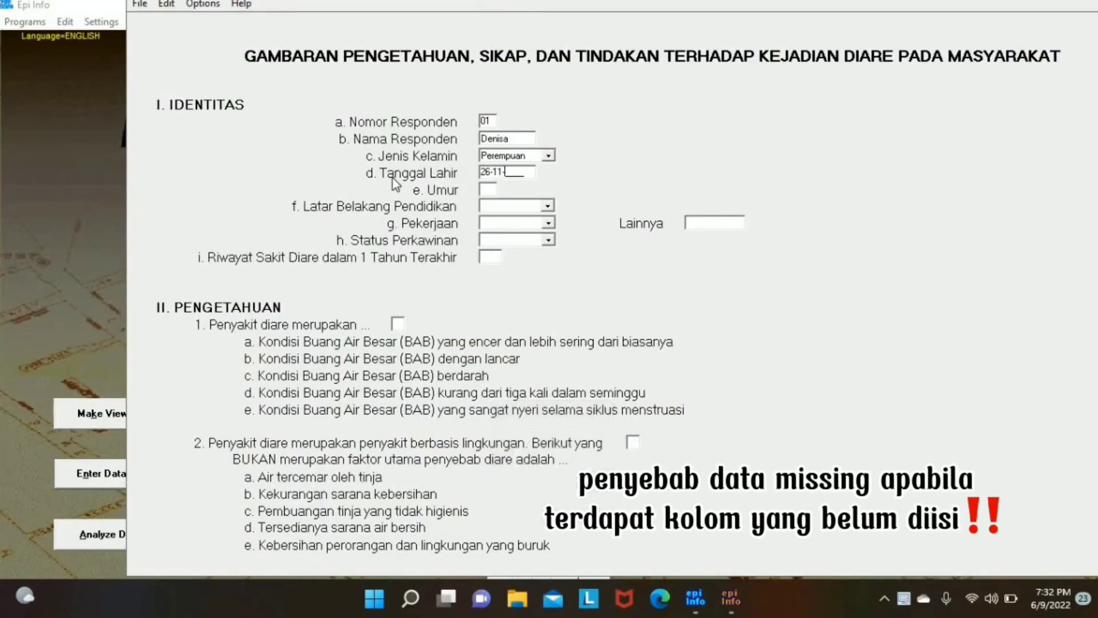
key("Return")
- Set education to 4. Sarjana, occupation to Pelajar/Mahasiswa and marital status to Belum Kawin
left_click(547, 205)
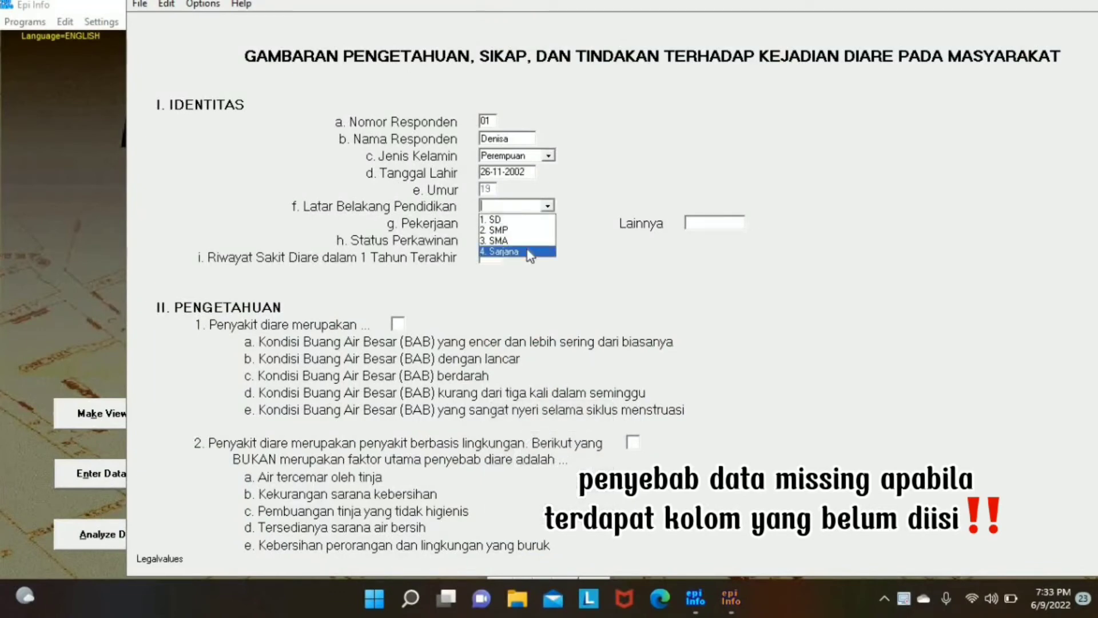
left_click(529, 252)
left_click(548, 223)
left_click(515, 236)
left_click(549, 240)
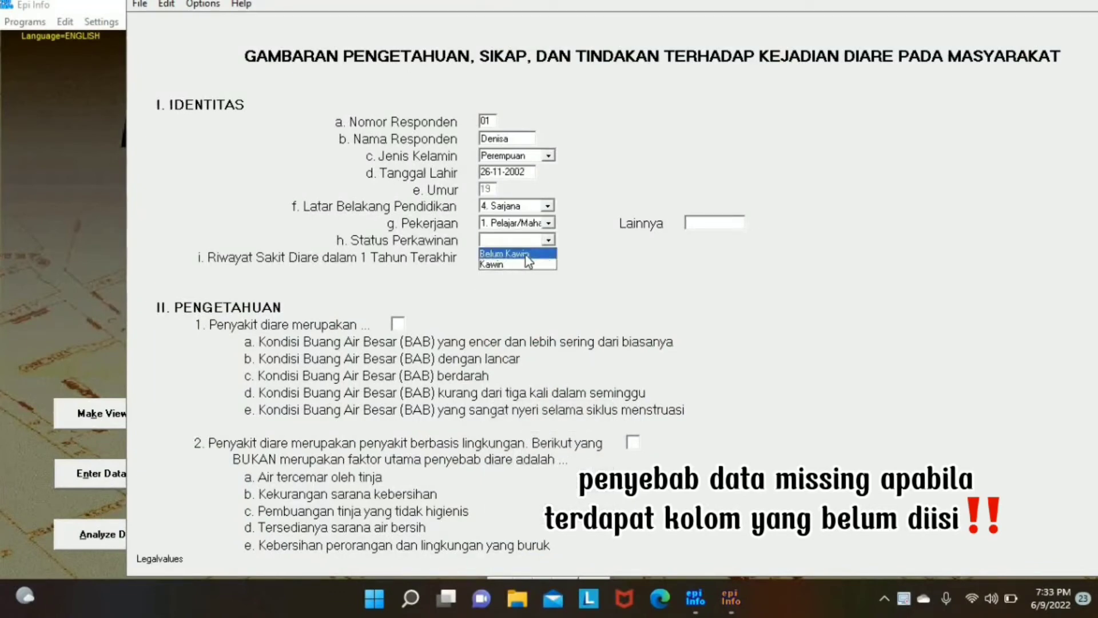
left_click(515, 250)
- Answer the knowledge questions with 11 for a Pengetahuan score of 3 (Baik)
left_click(397, 322)
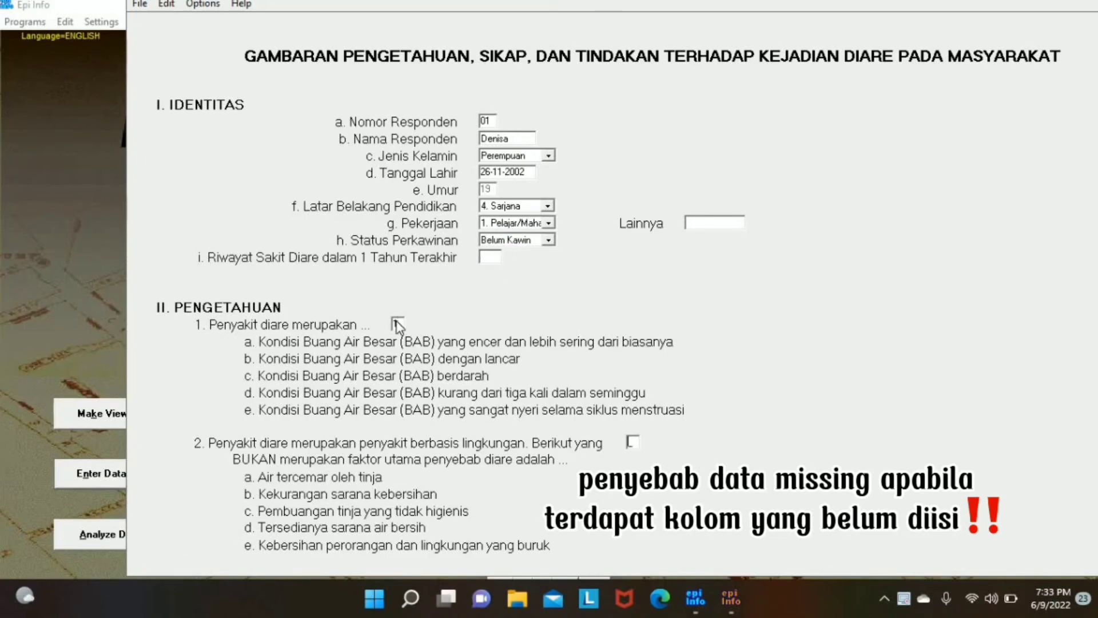
scroll(398, 325, "down", 10)
type("11")
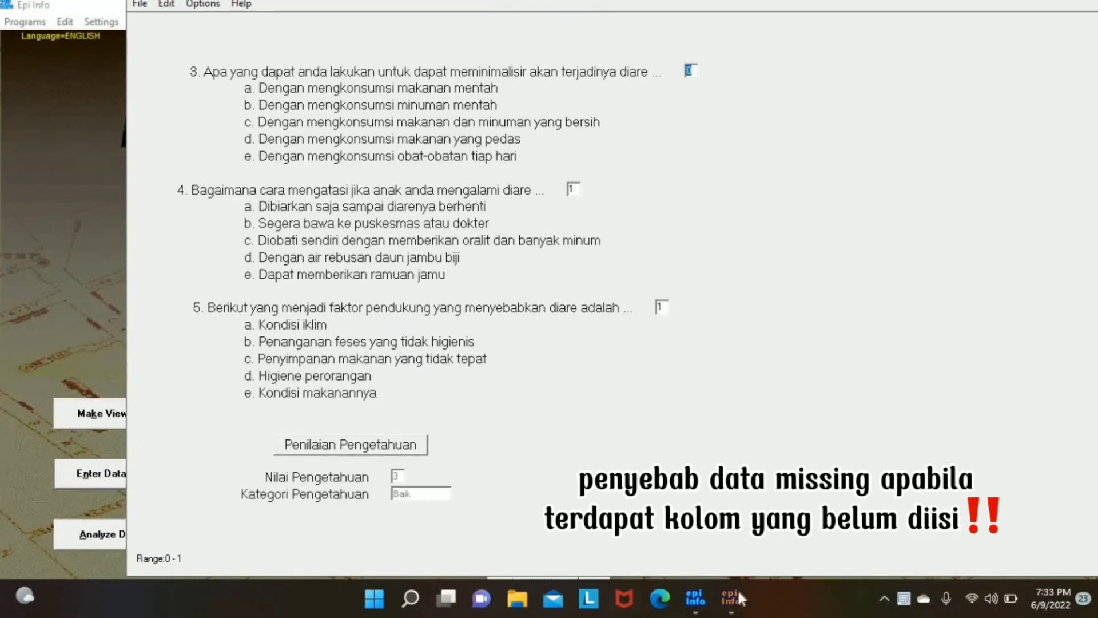
- Go to the III. SIKAP attitude page and finish the attitude answers
left_click(731, 598)
left_click(536, 73)
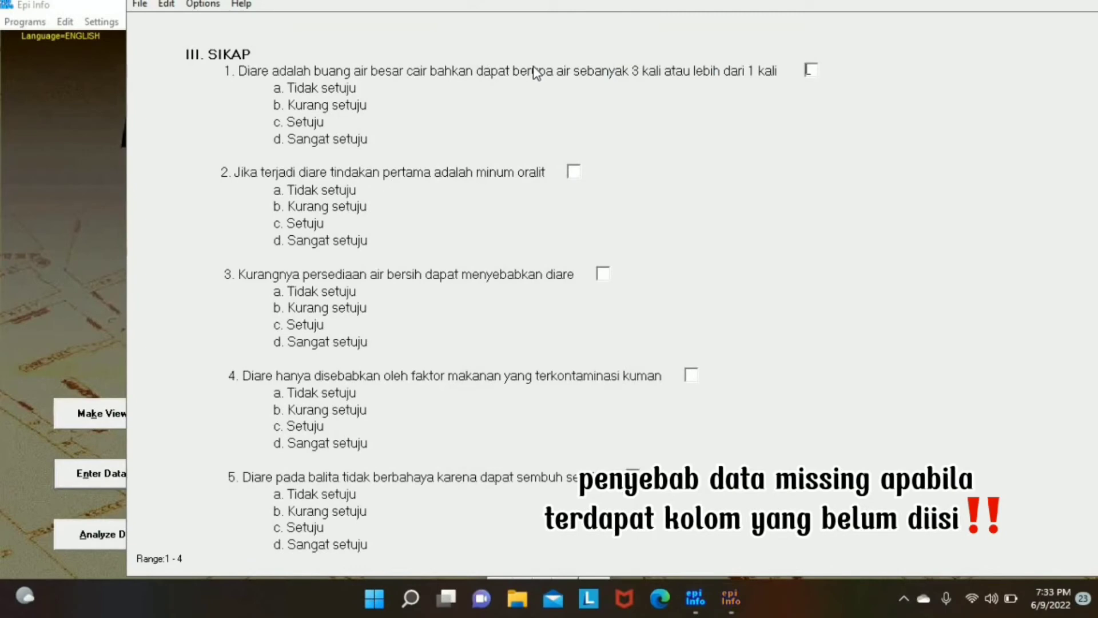
key("Return")
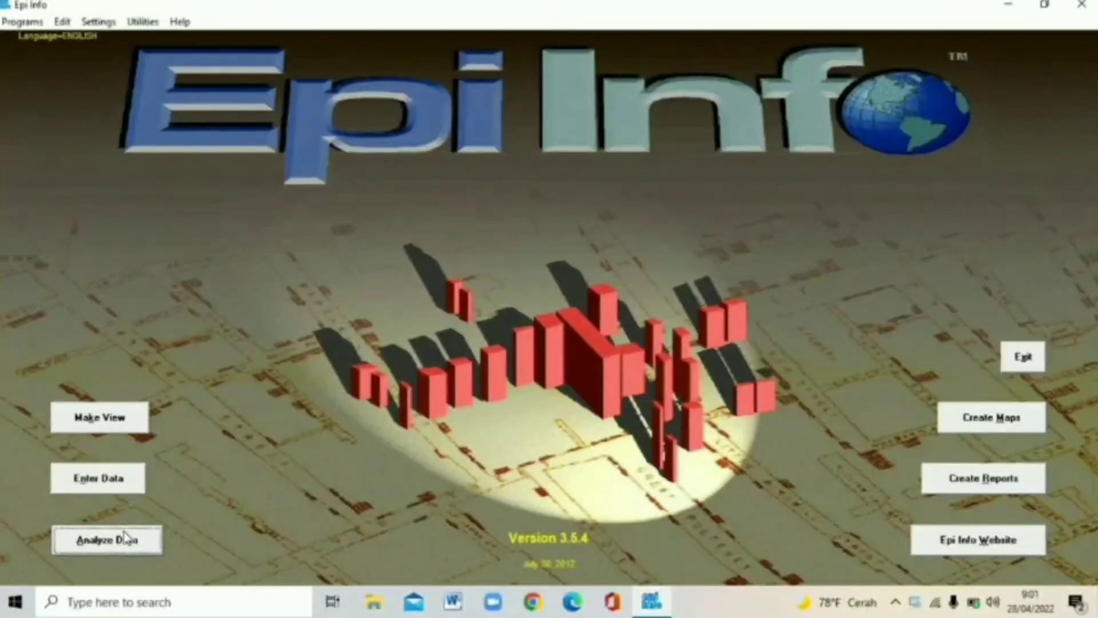
- In Analysis, read the viewdiare view from Downloads\diare.MDB via temporary link TMPLNK_1, loading 64 records
left_click(267, 466)
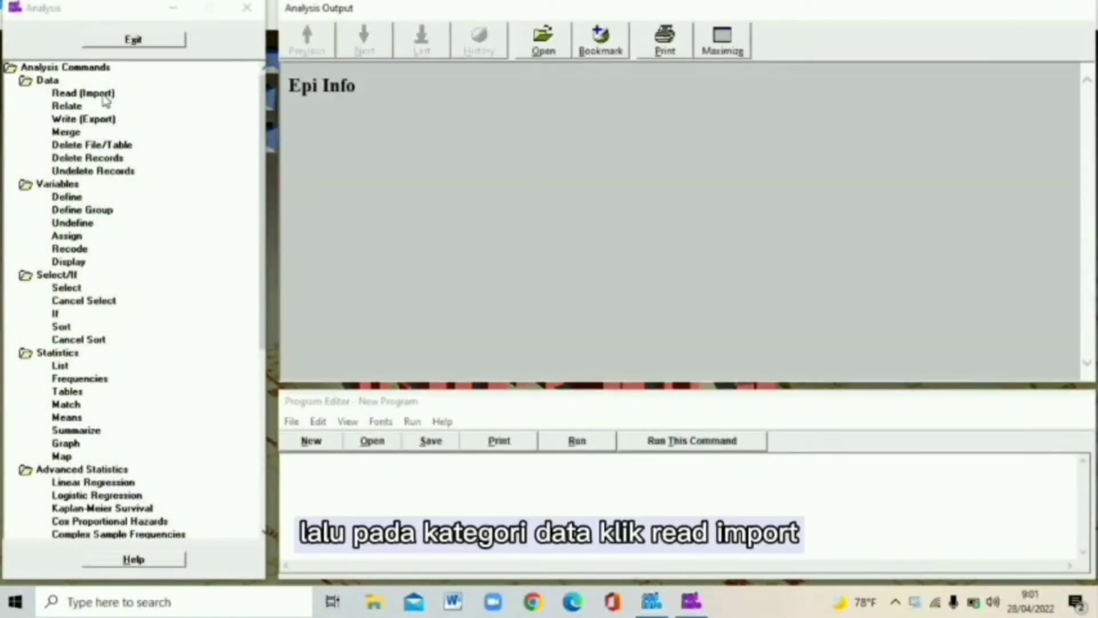
left_click(103, 95)
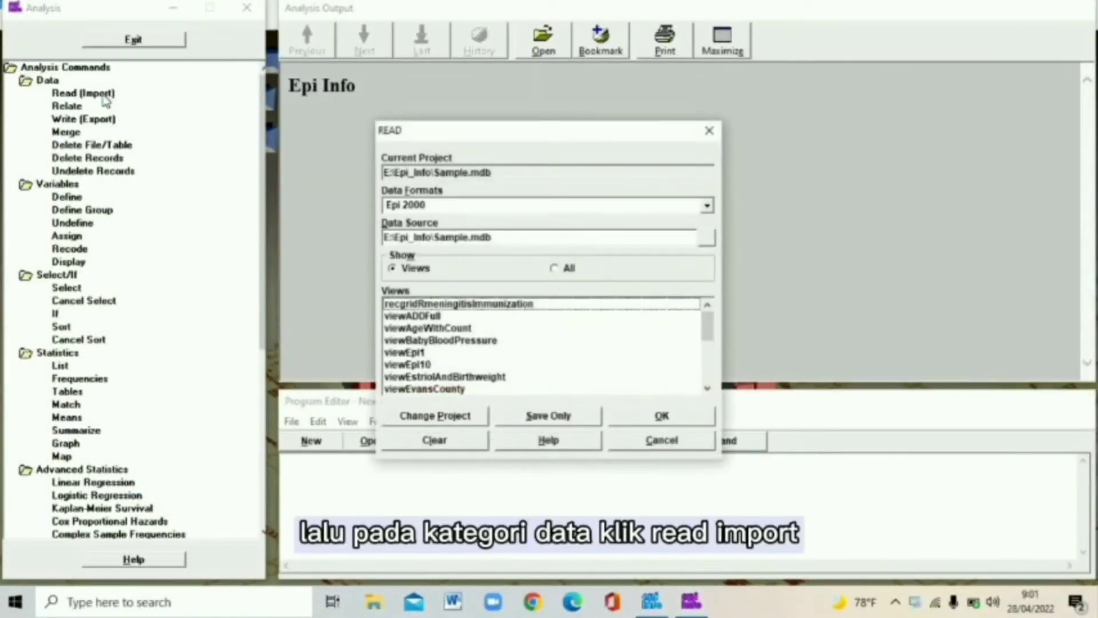
left_click(706, 239)
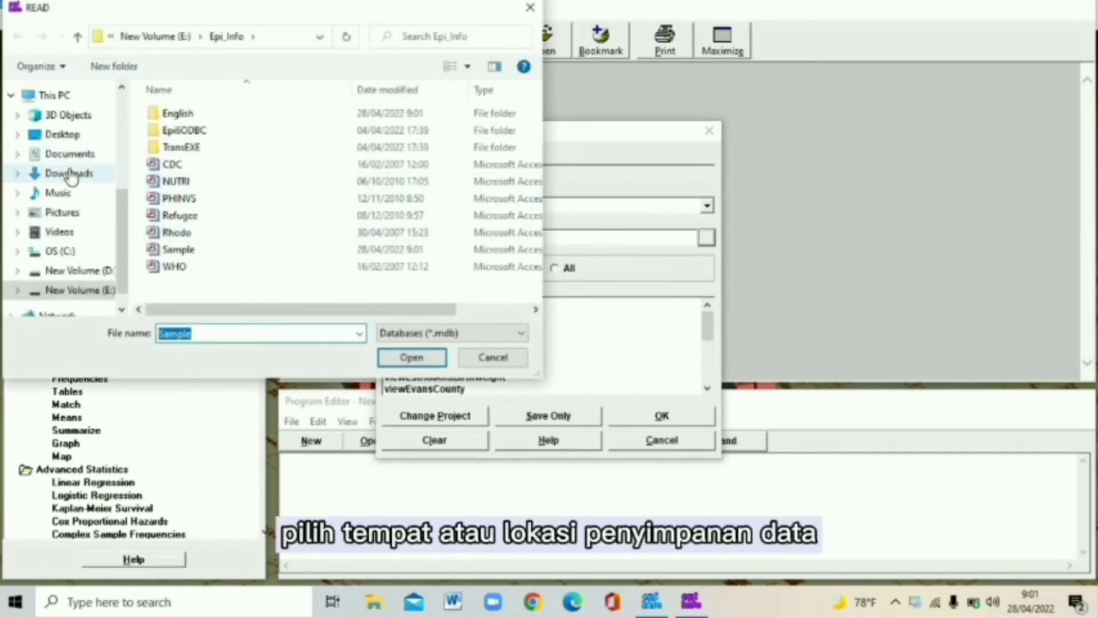
left_click(70, 174)
left_click(195, 144)
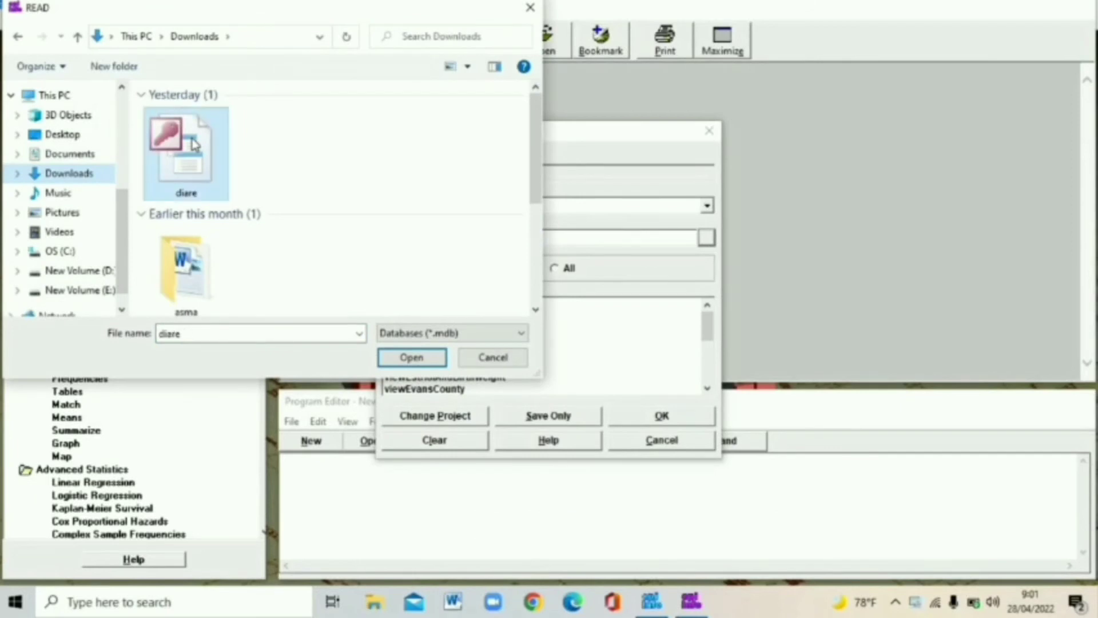
left_click(405, 357)
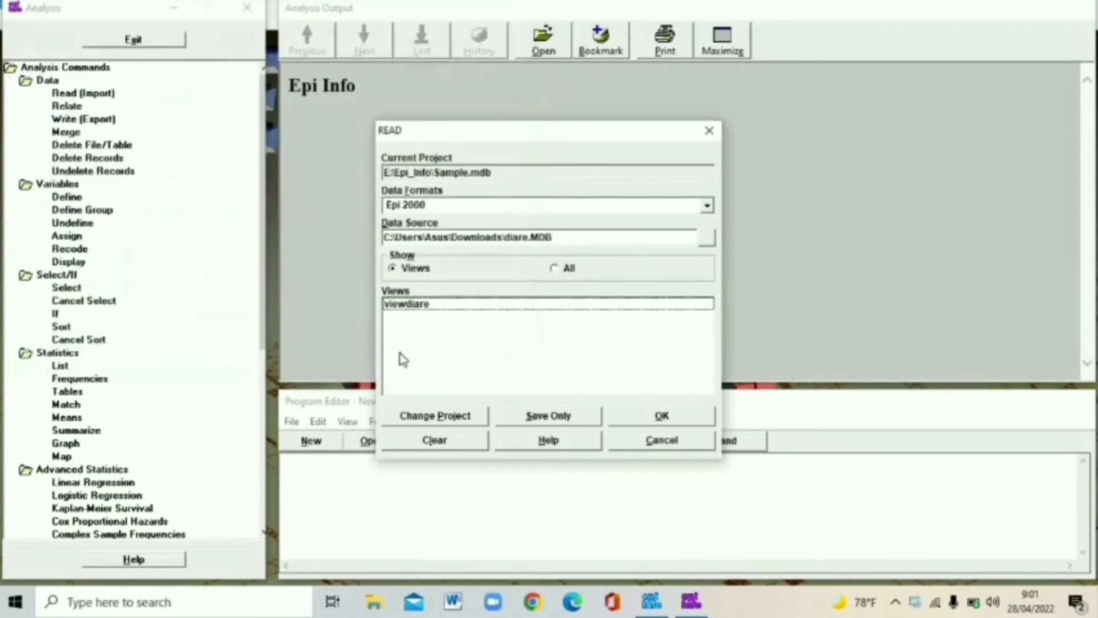
left_click(425, 305)
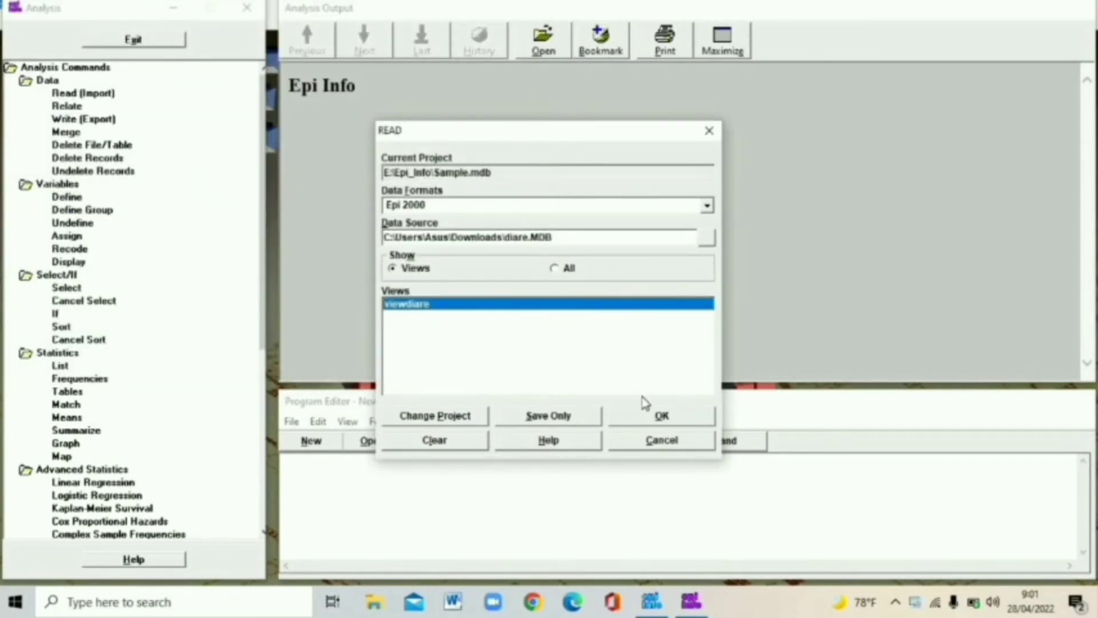
left_click(630, 422)
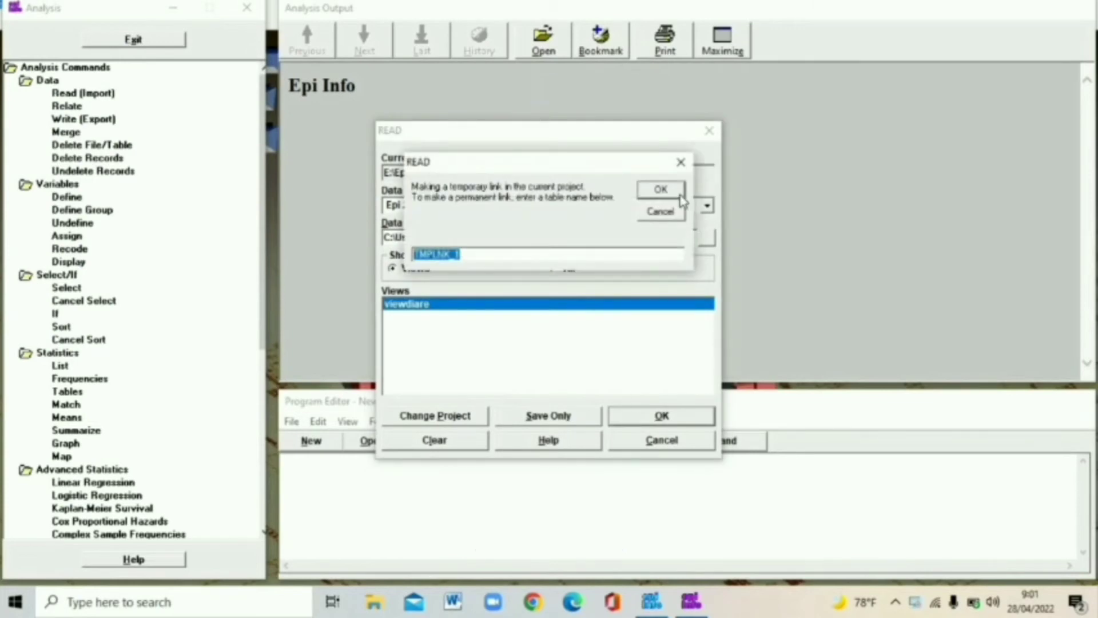
left_click(673, 194)
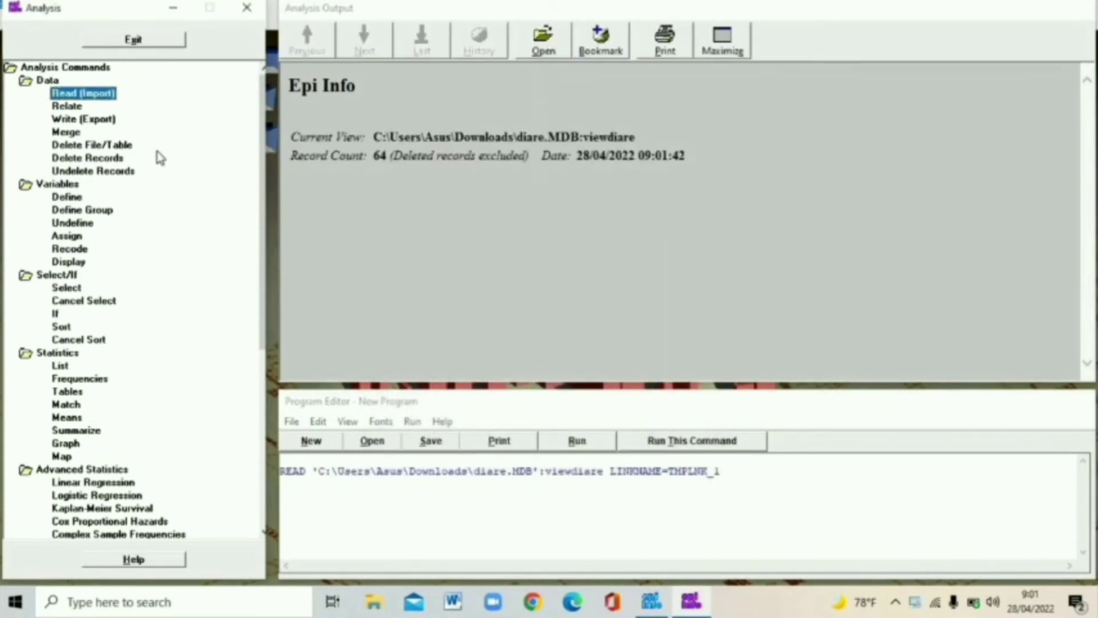
left_click(119, 160)
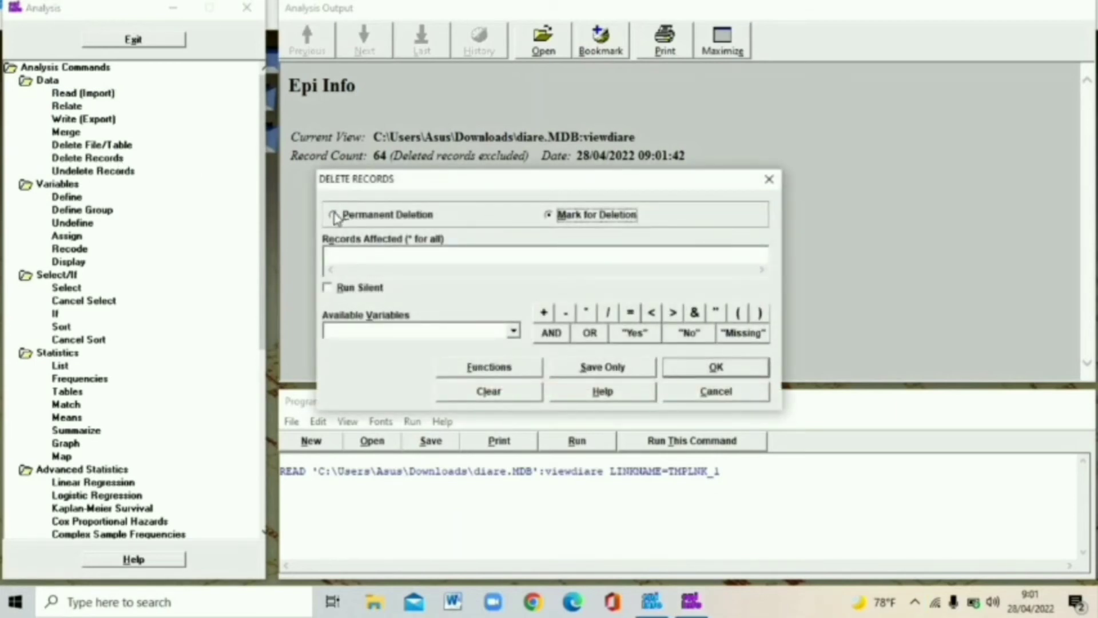
- Permanently delete all records (*) of viewdiare, confirming the deletion of all 64
left_click(334, 216)
left_click(355, 257)
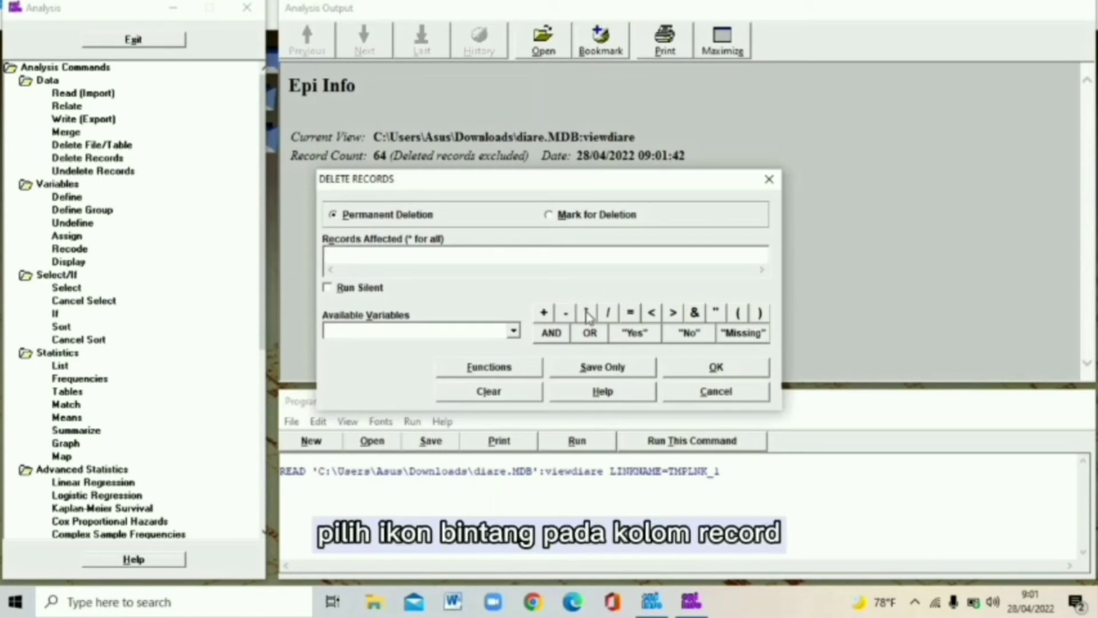
left_click(692, 366)
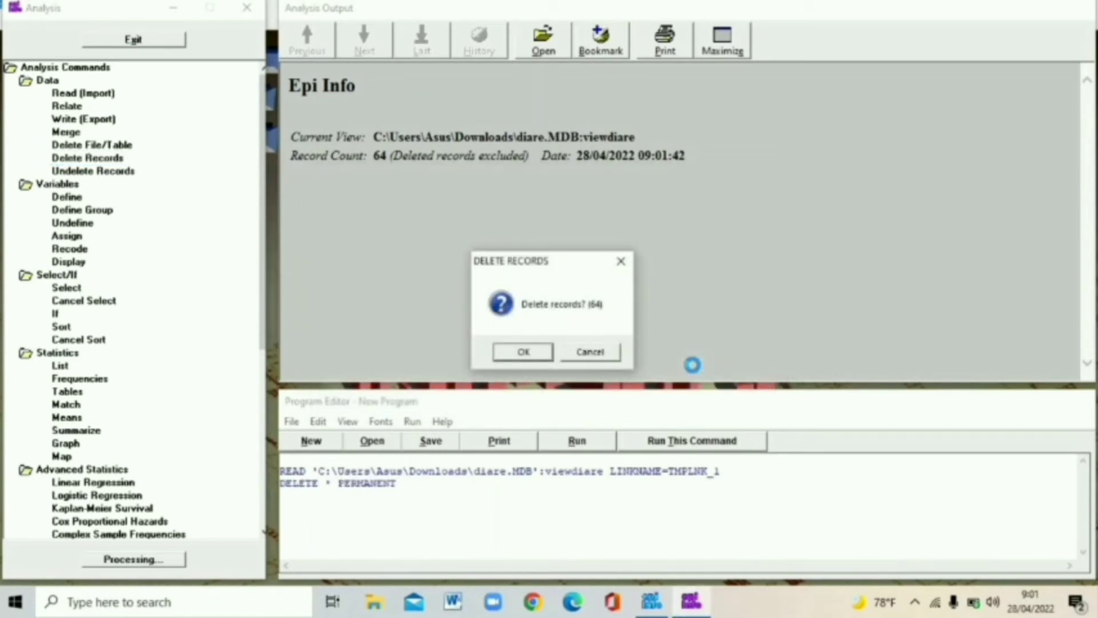
left_click(523, 352)
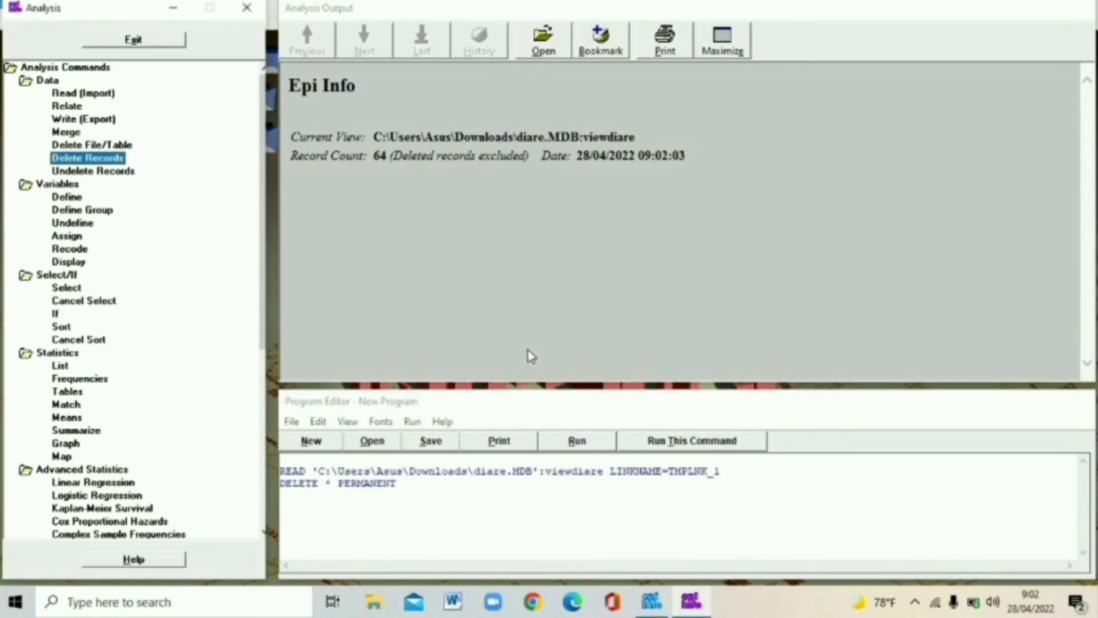
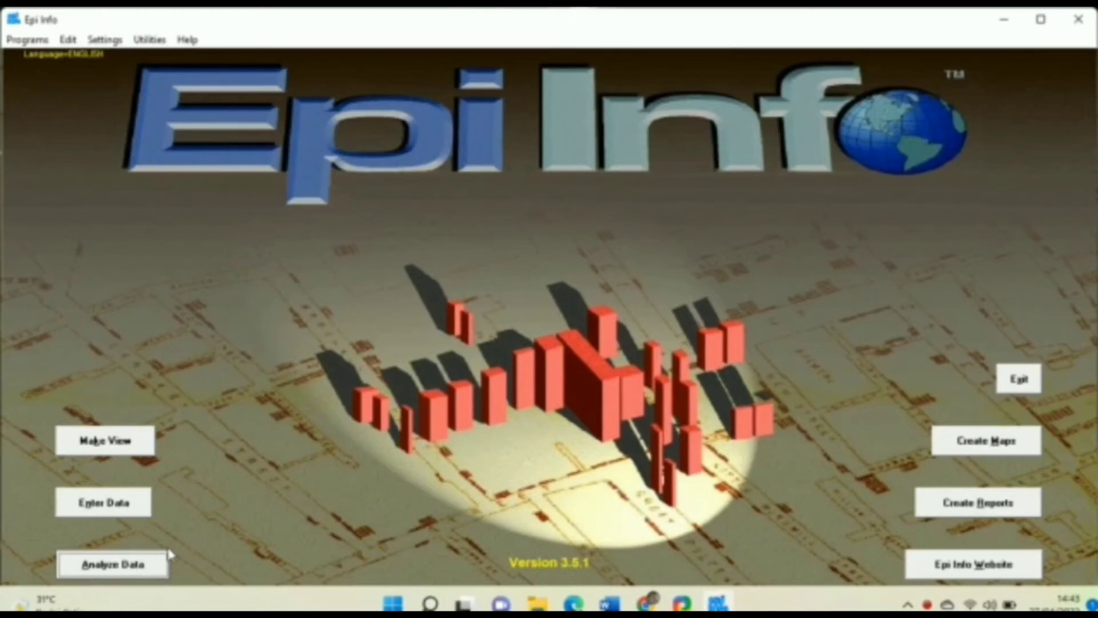
- In Analysis, choose Downloads\TUGAS\diare.MDB as the READ data source
left_click(149, 563)
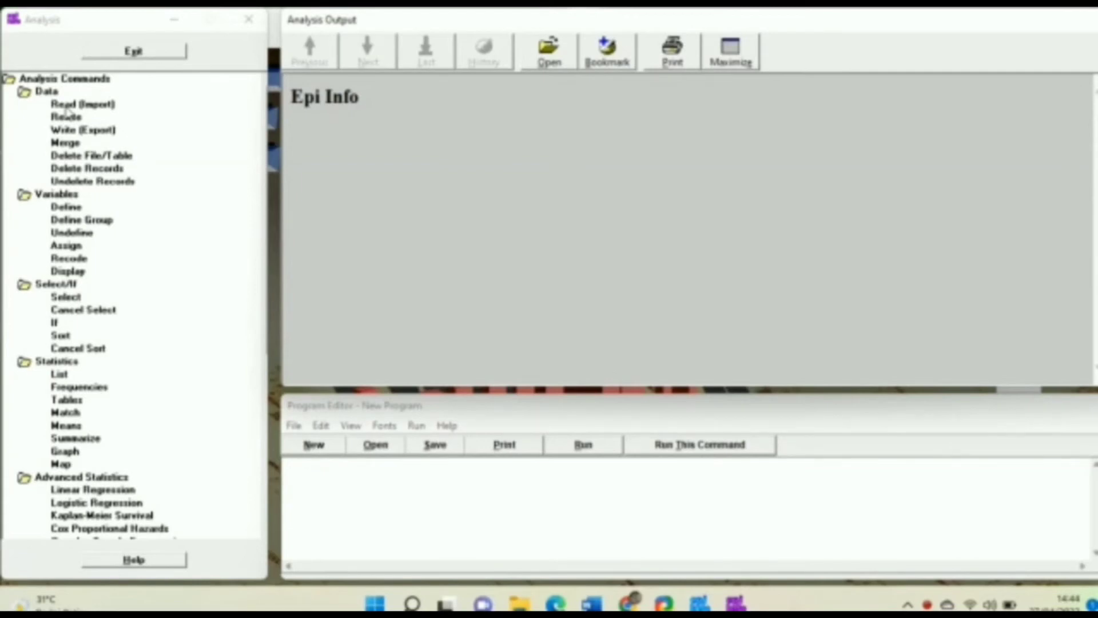
left_click(66, 106)
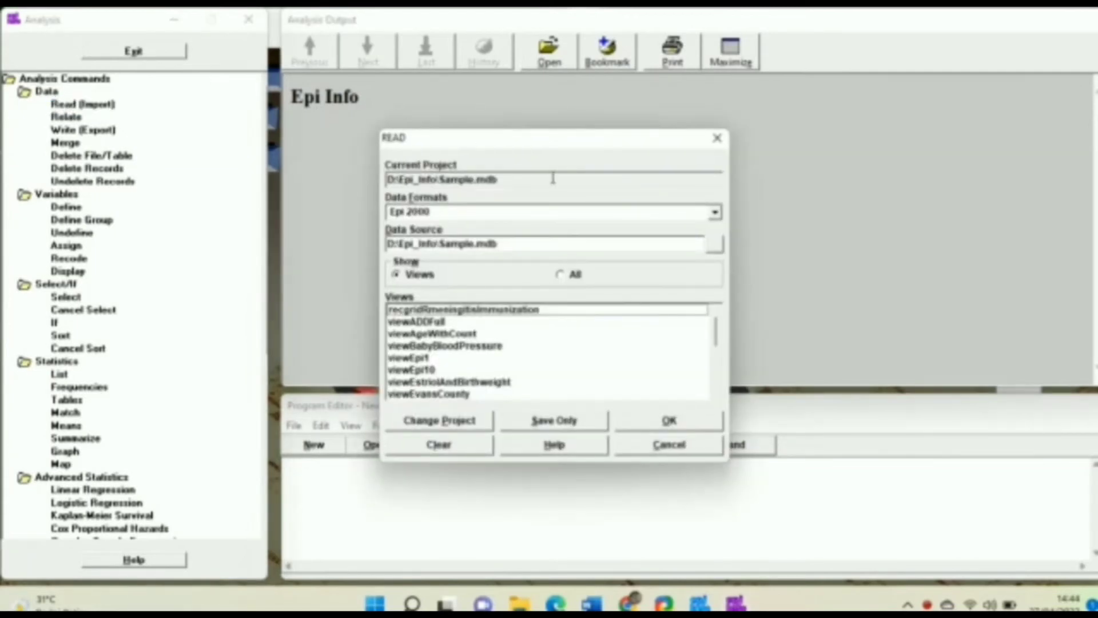
left_click(714, 246)
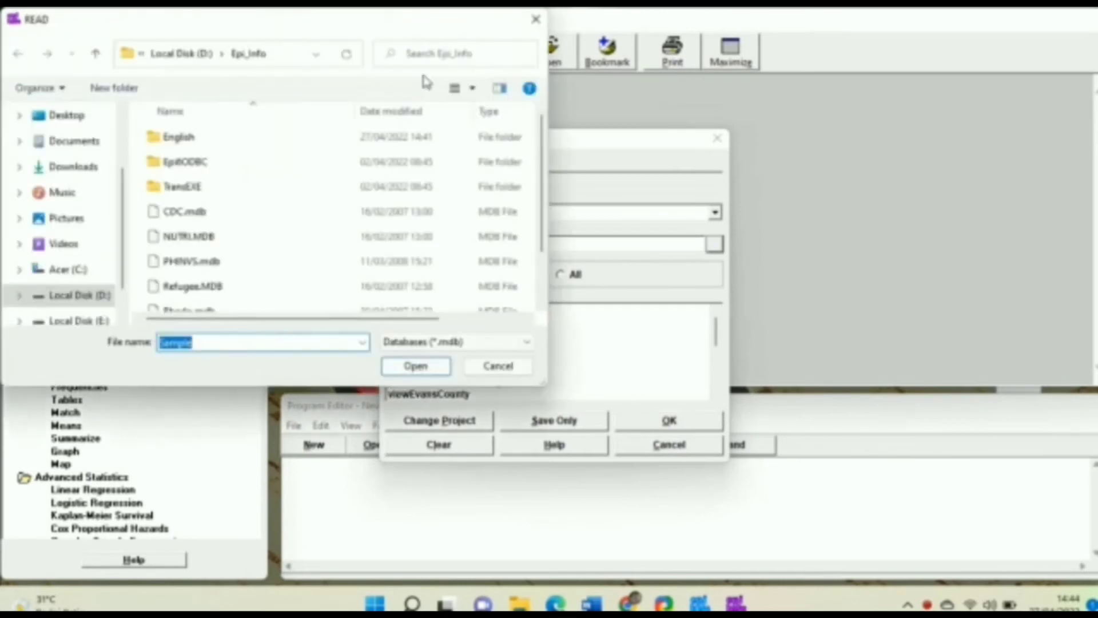
left_click(99, 168)
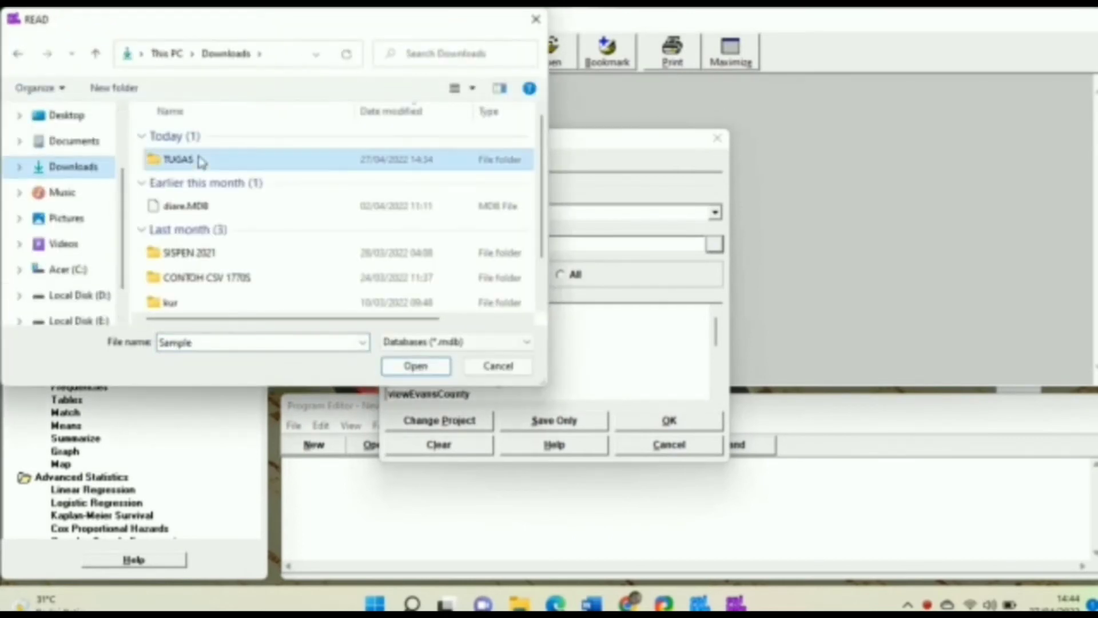
double_click(200, 162)
left_click(201, 163)
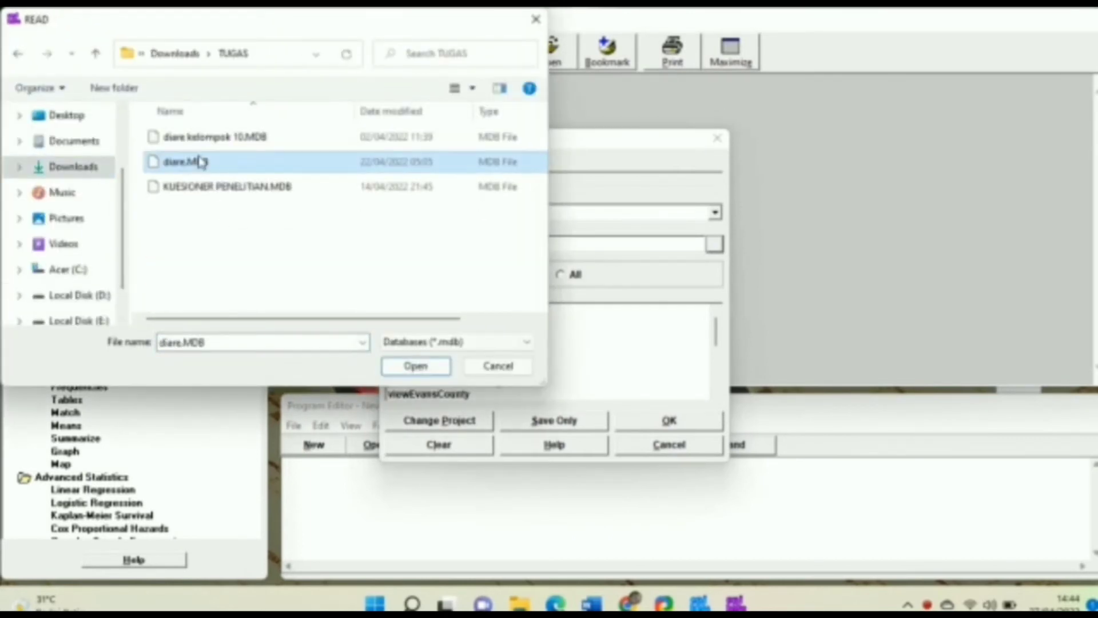
double_click(299, 172)
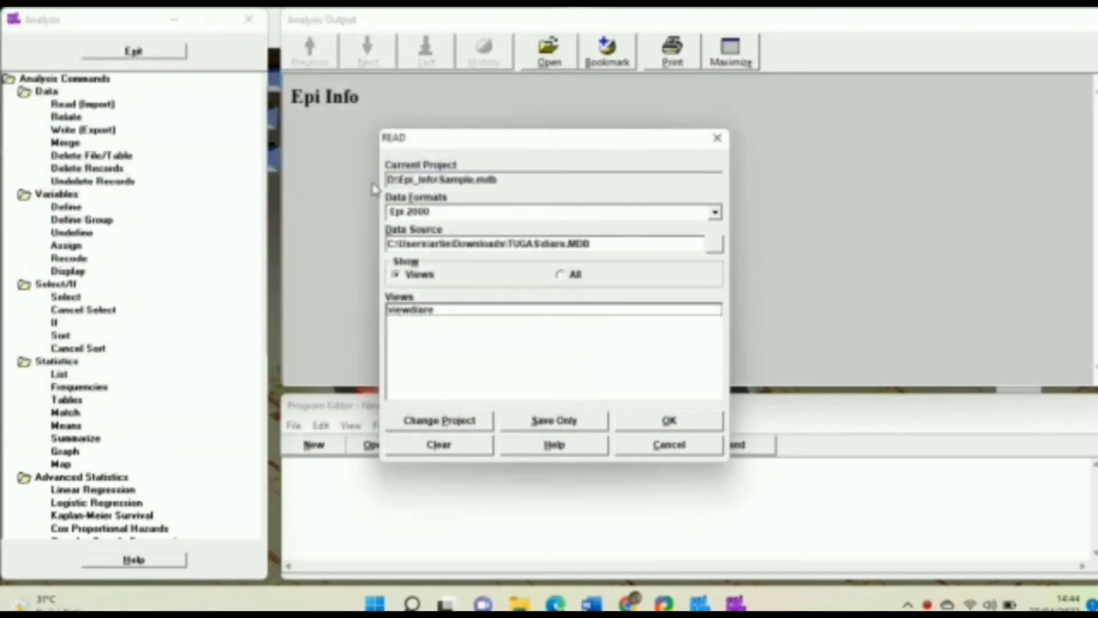
- Read the viewdiare view through the temporary link and confirm 60 records loaded
left_click(459, 315)
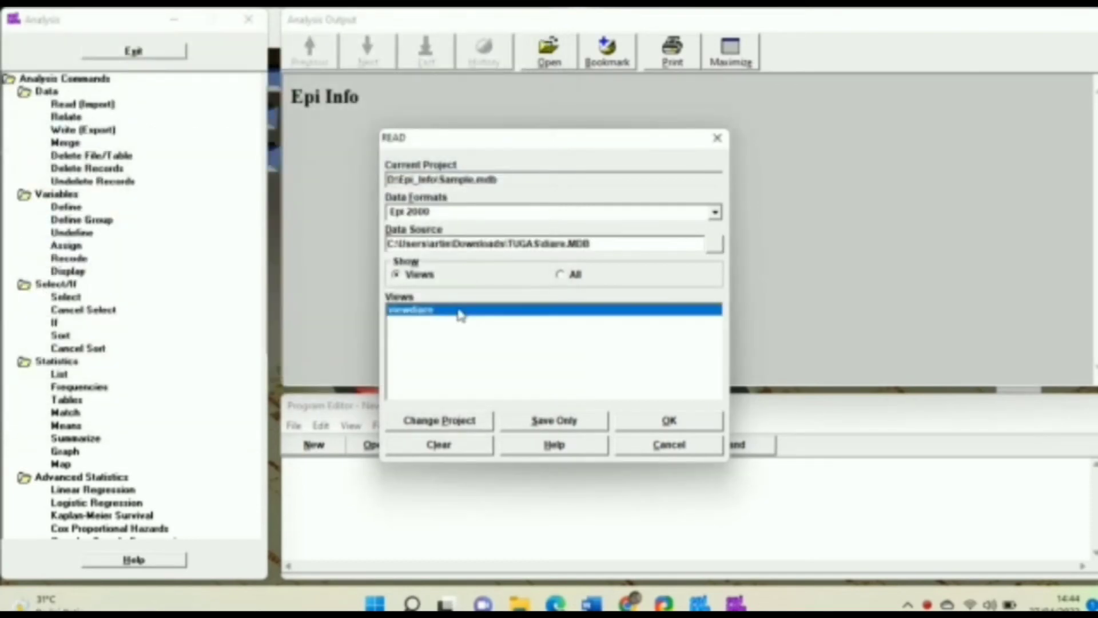
left_click(643, 423)
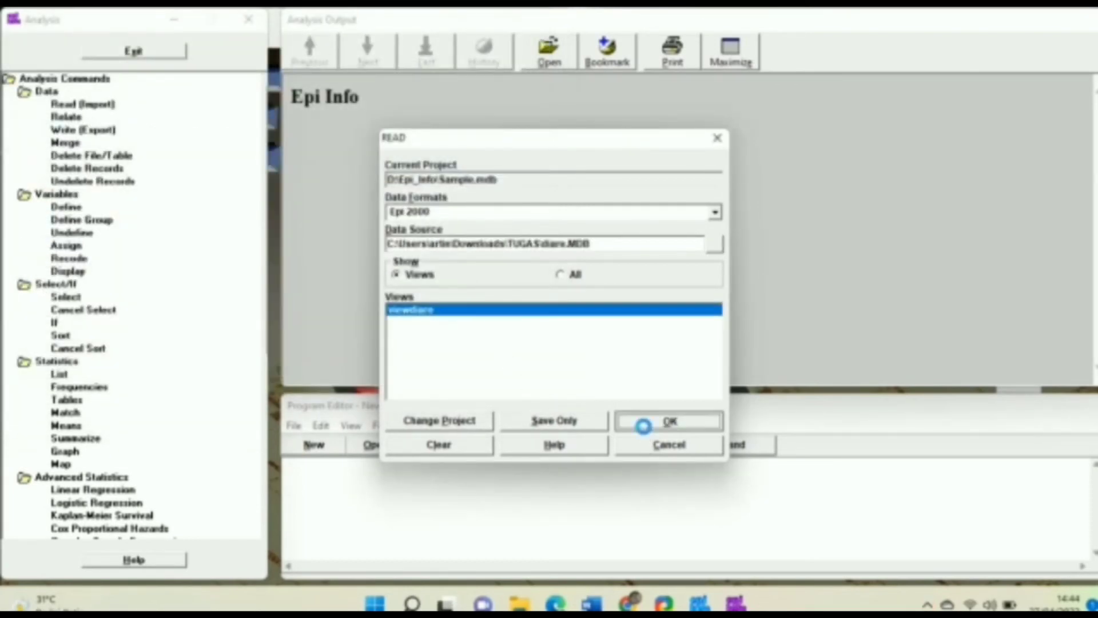
left_click(666, 197)
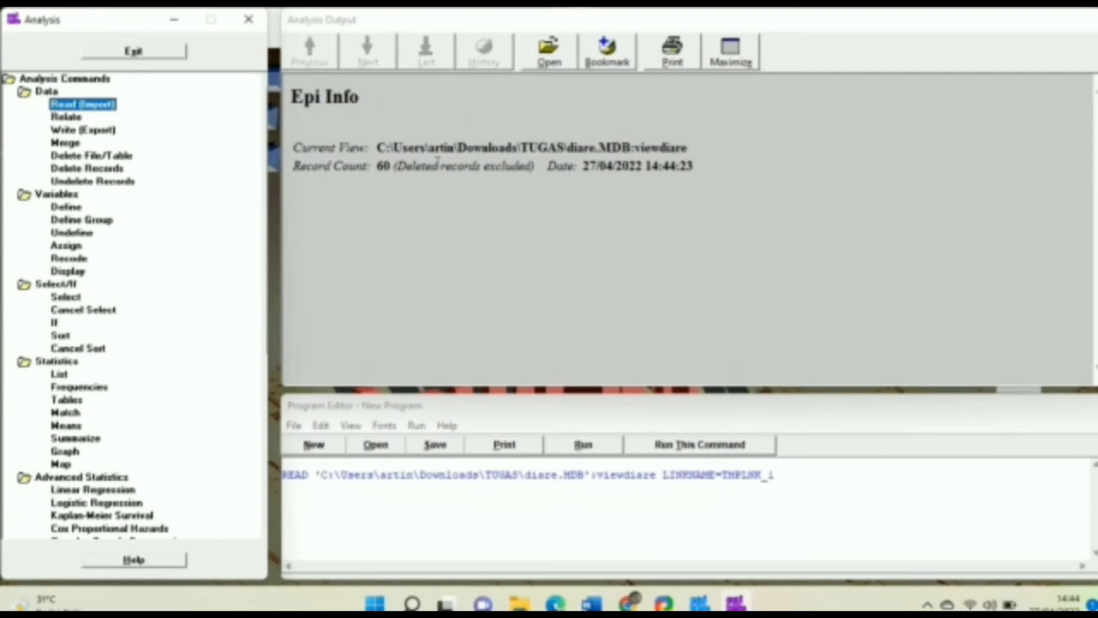
left_click(390, 171)
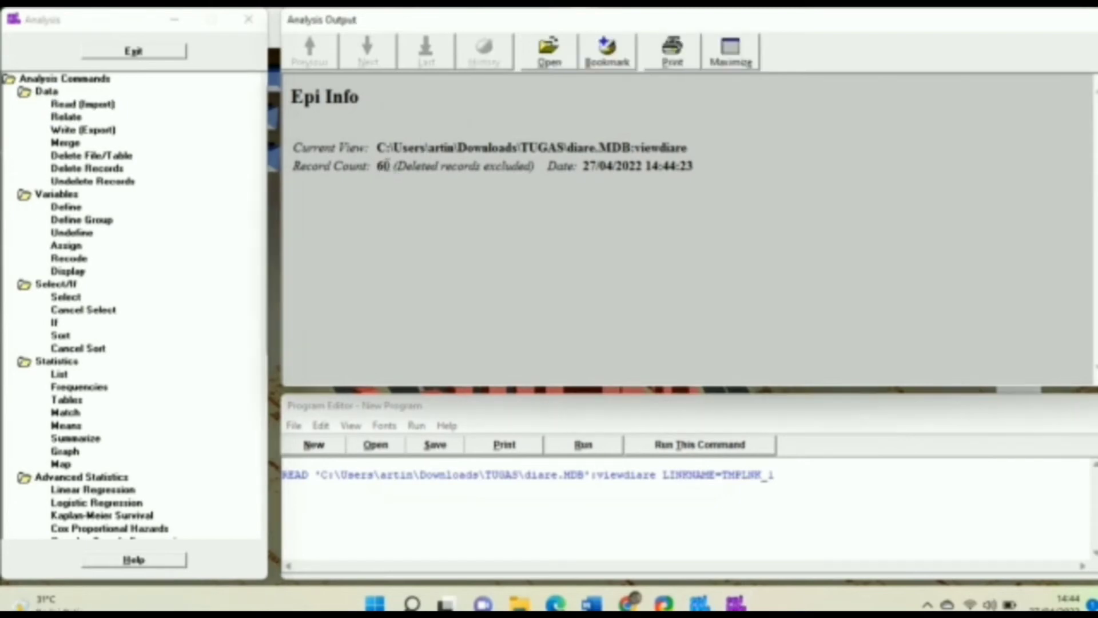
double_click(384, 166)
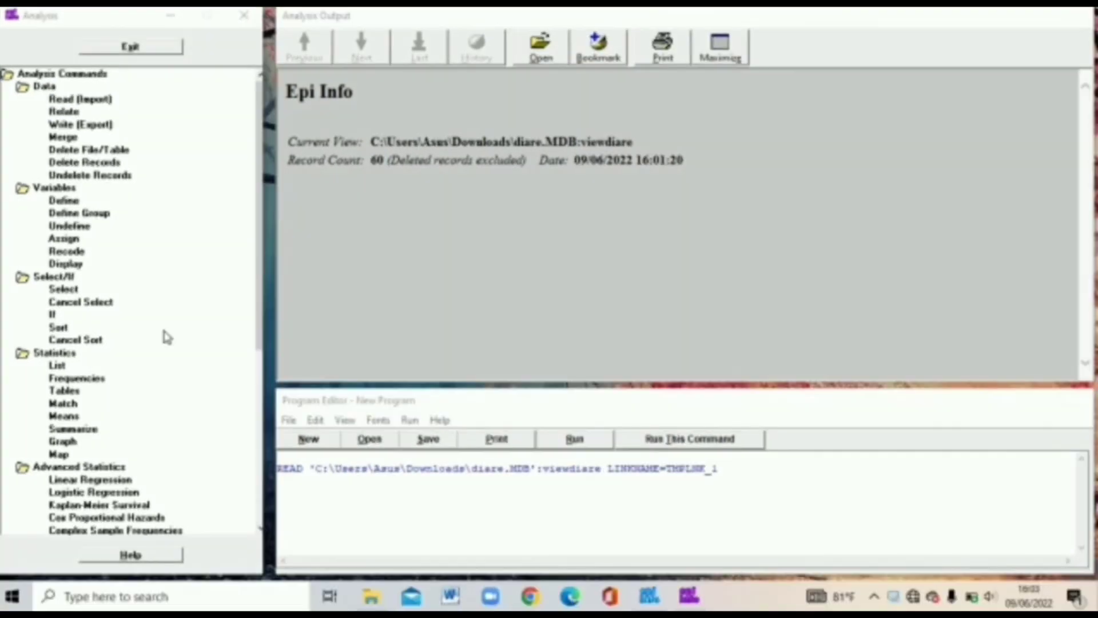
- List all viewdiare variables in a grid and select record 27's cells from Nomor to P1
left_click(57, 366)
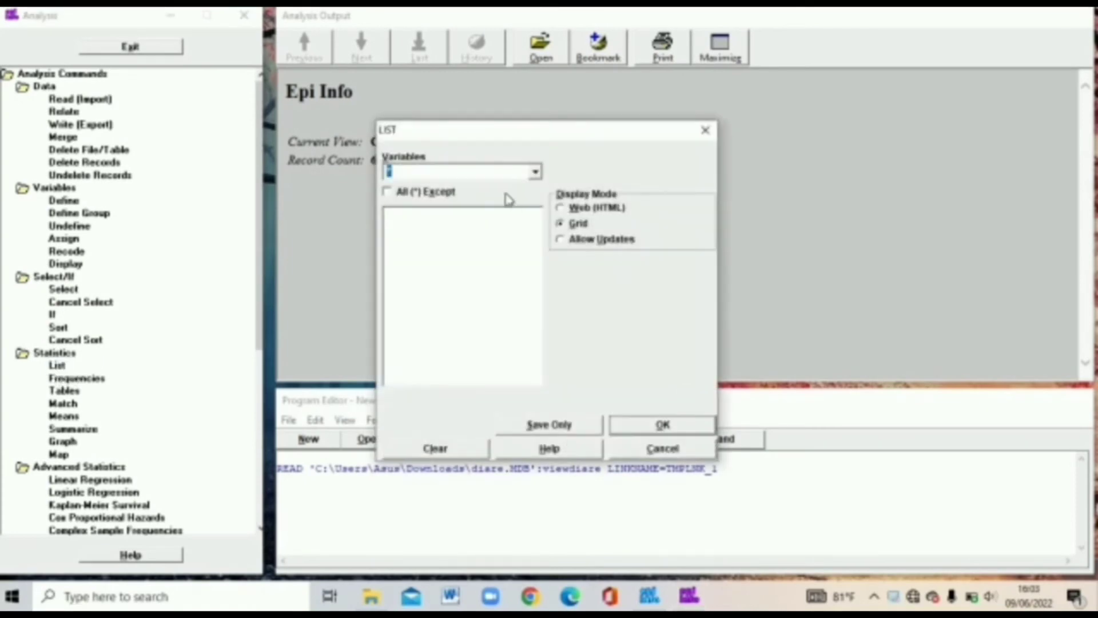
left_click(663, 425)
left_click_drag(598, 375, 848, 382)
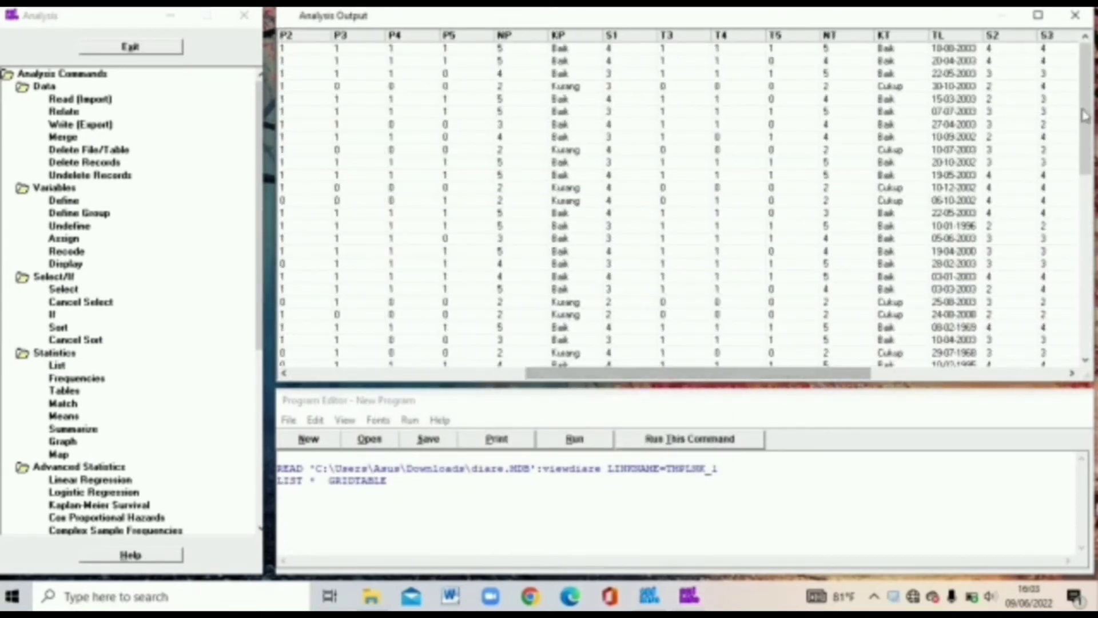
left_click_drag(1084, 106, 1084, 275)
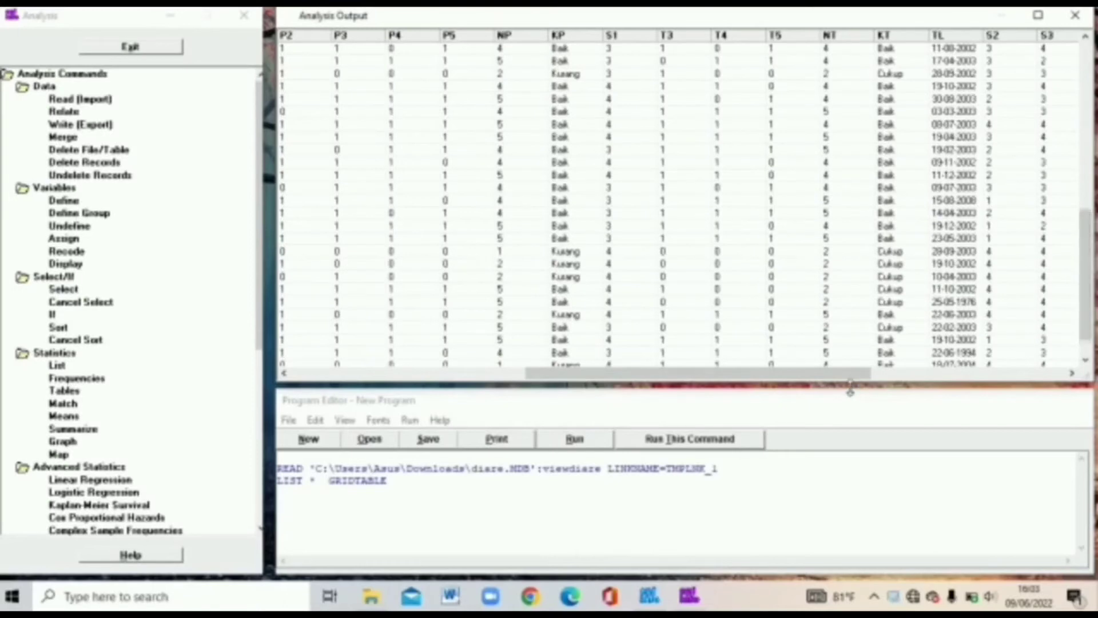
left_click_drag(846, 384, 561, 391)
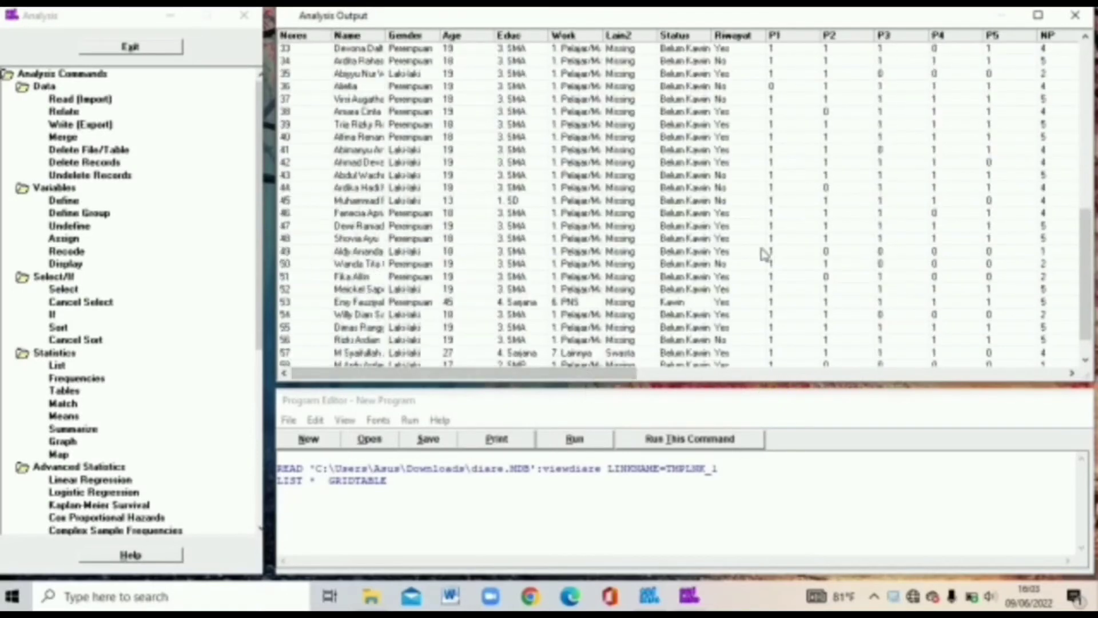
left_click_drag(1086, 256, 1086, 202)
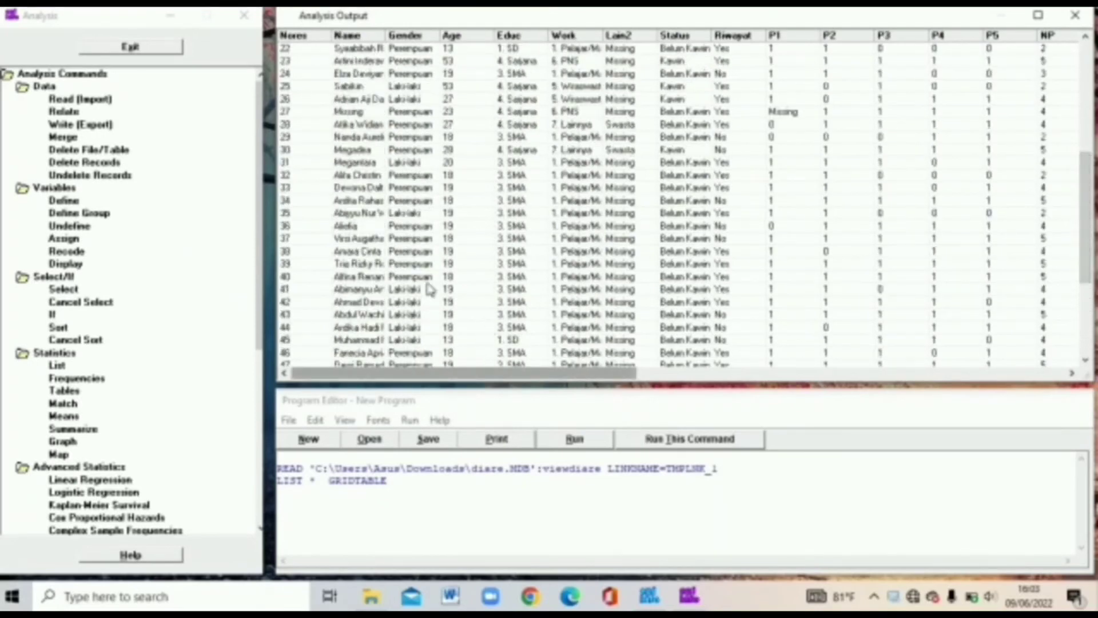
left_click(338, 112)
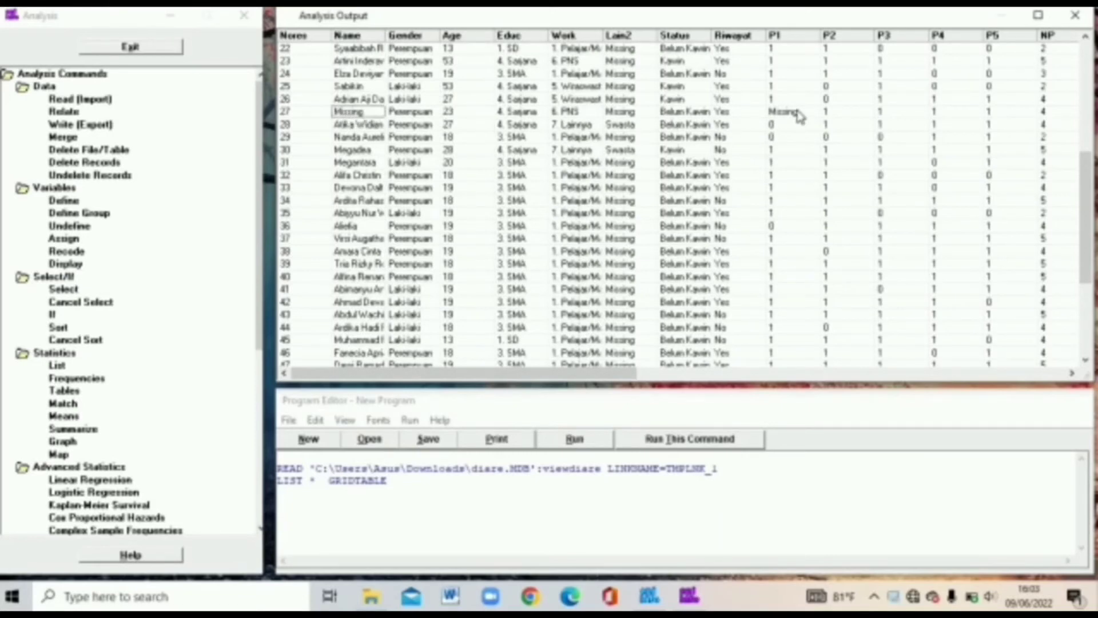
left_click_drag(799, 114, 284, 117)
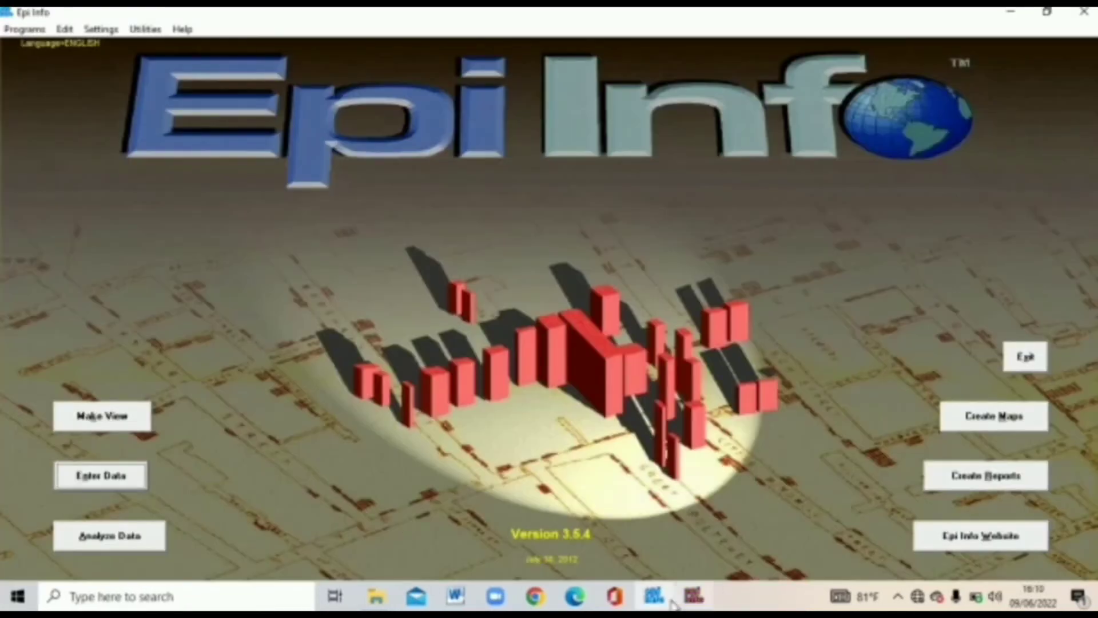
- Reopen the recent diare.MDB questionnaire in Enter Data and go to record 27
left_click(699, 600)
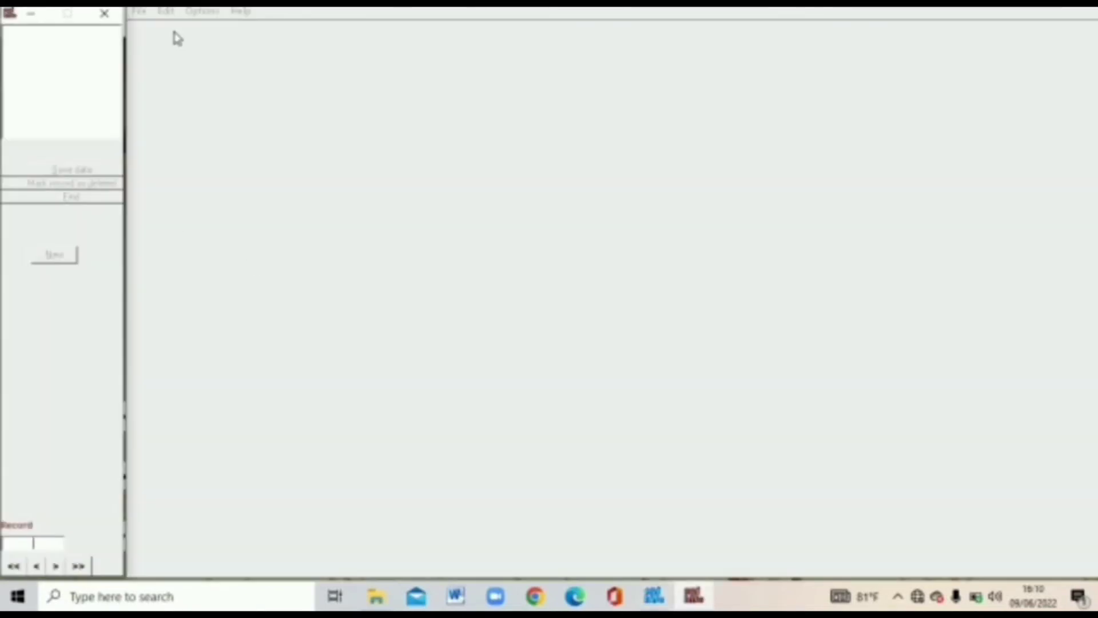
left_click(139, 12)
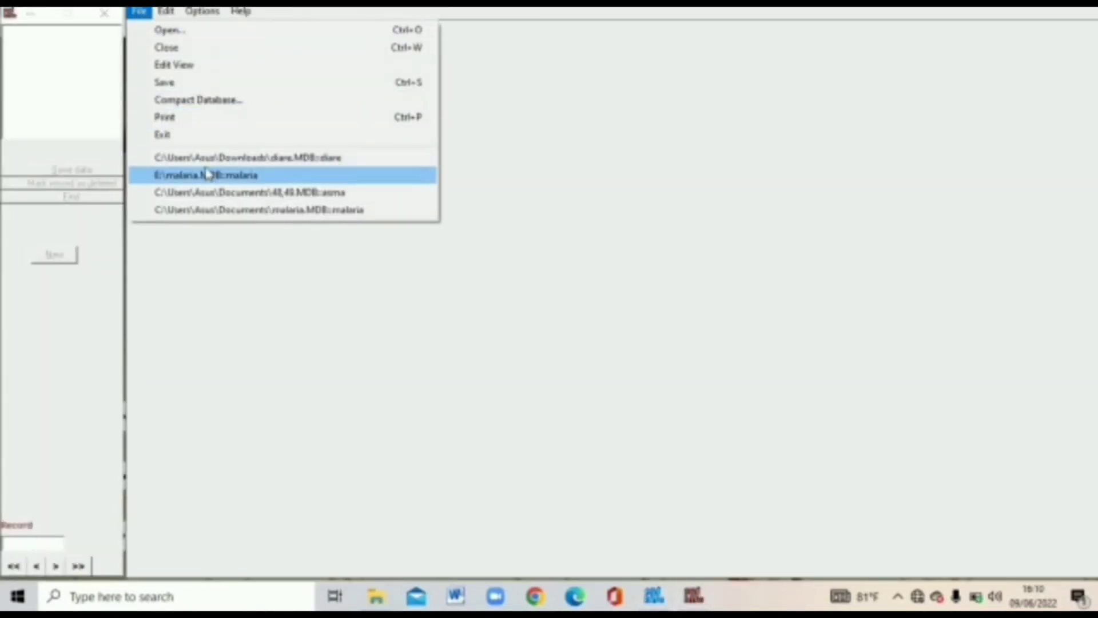
left_click(206, 163)
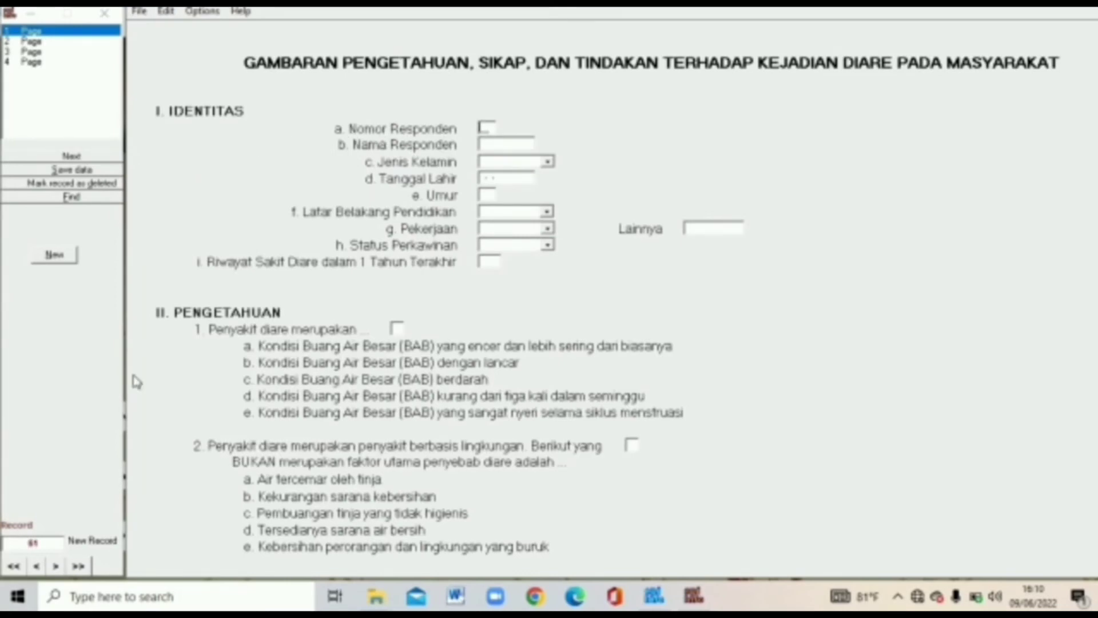
left_click(47, 541)
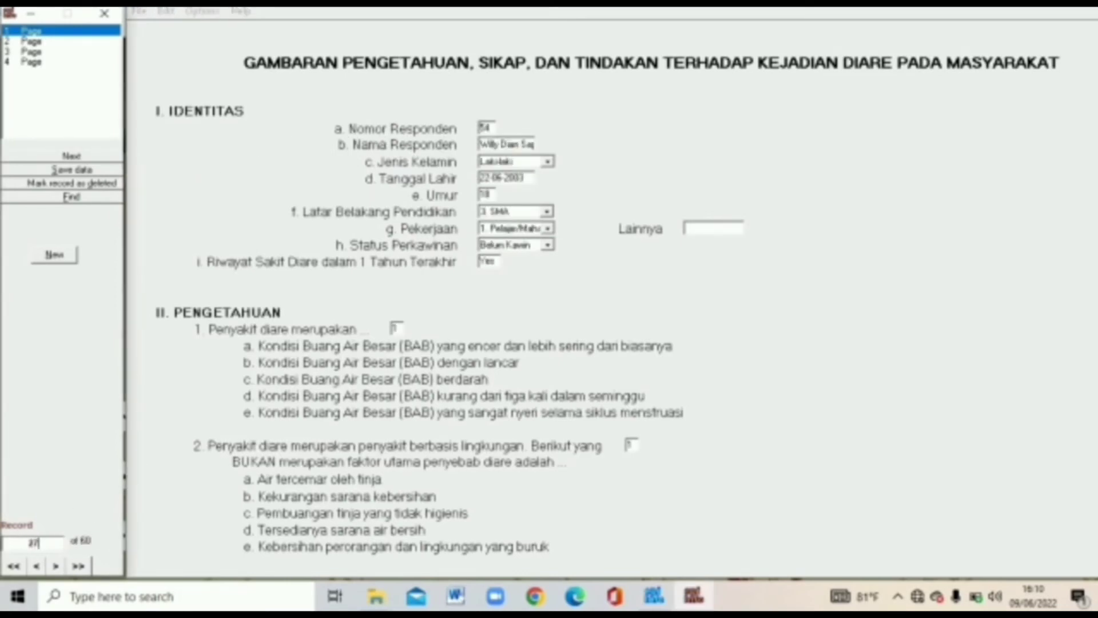
key("Return")
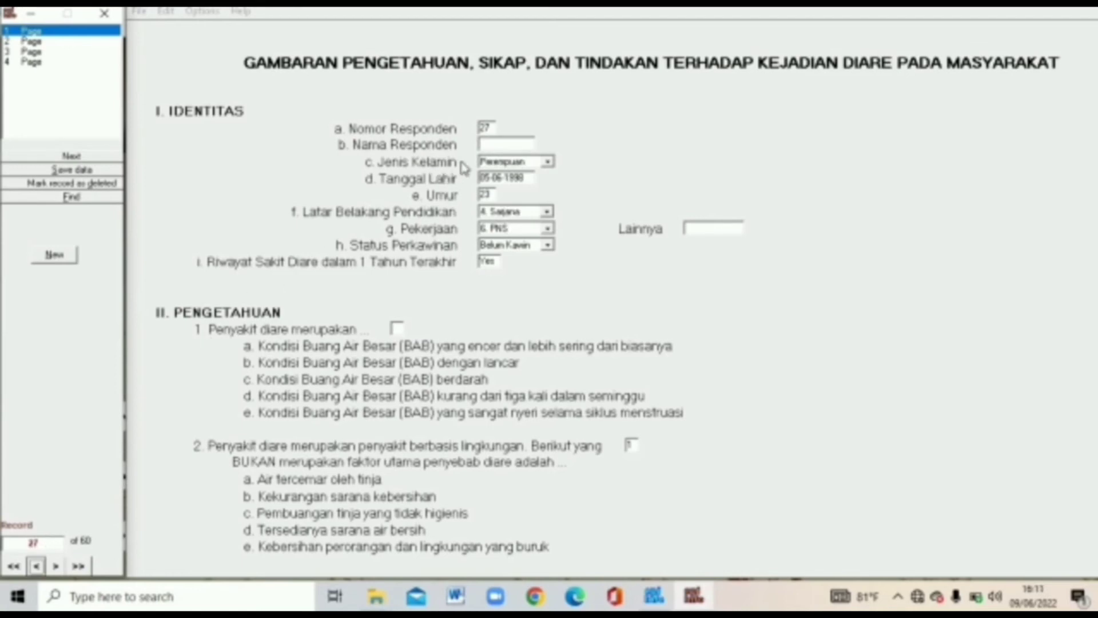
- Fill in record 27's respondent name and question 1 answer, then close the form
left_click(502, 143)
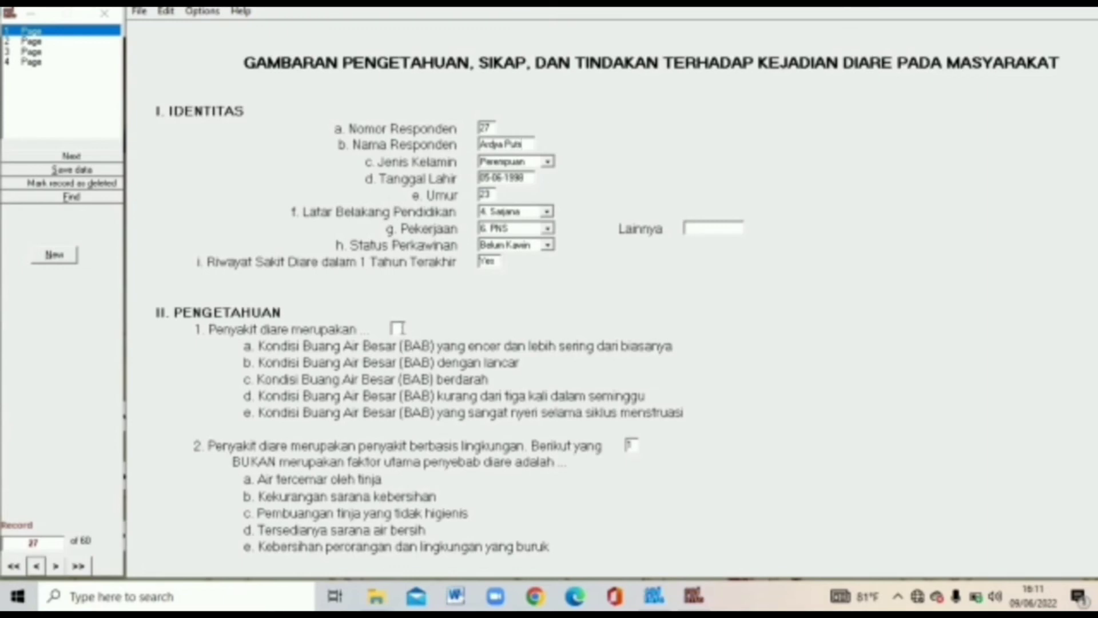
key("Tab")
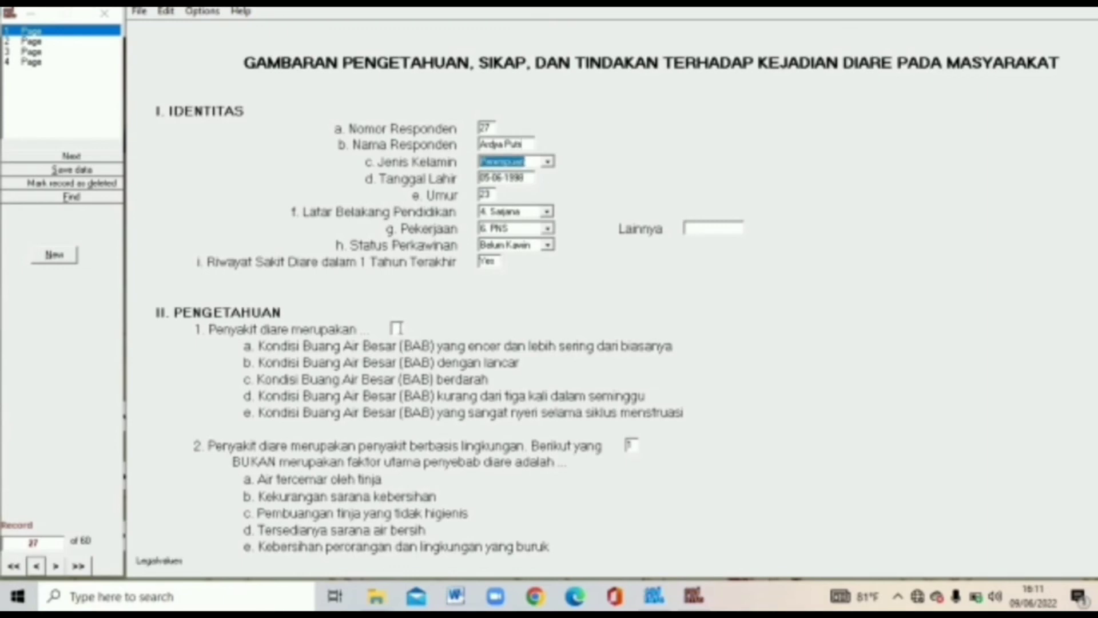
left_click(397, 328)
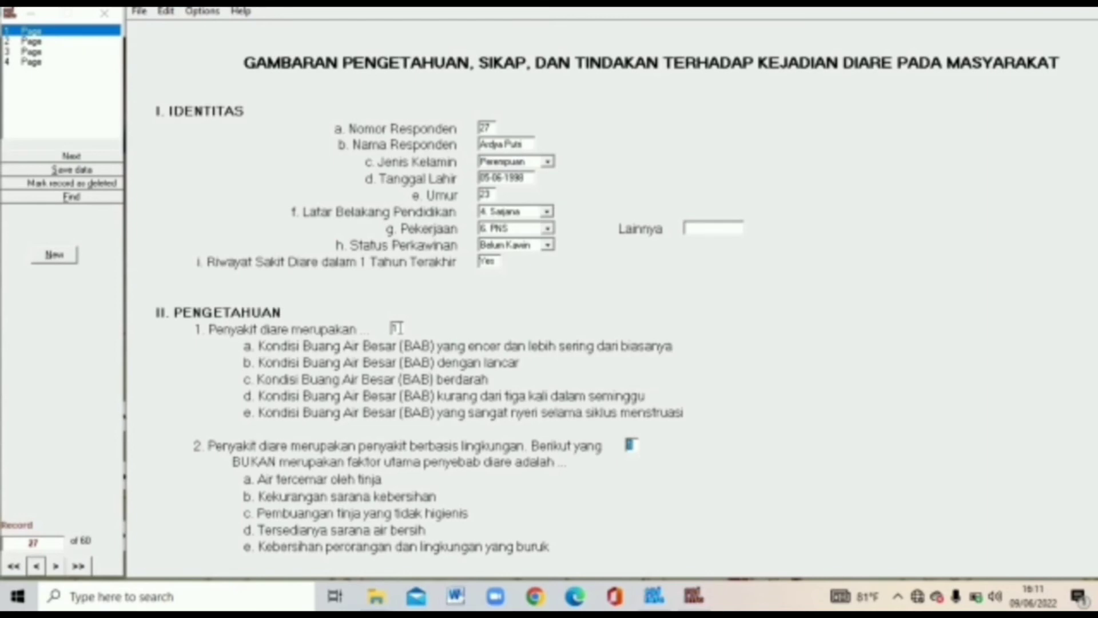
left_click(78, 42)
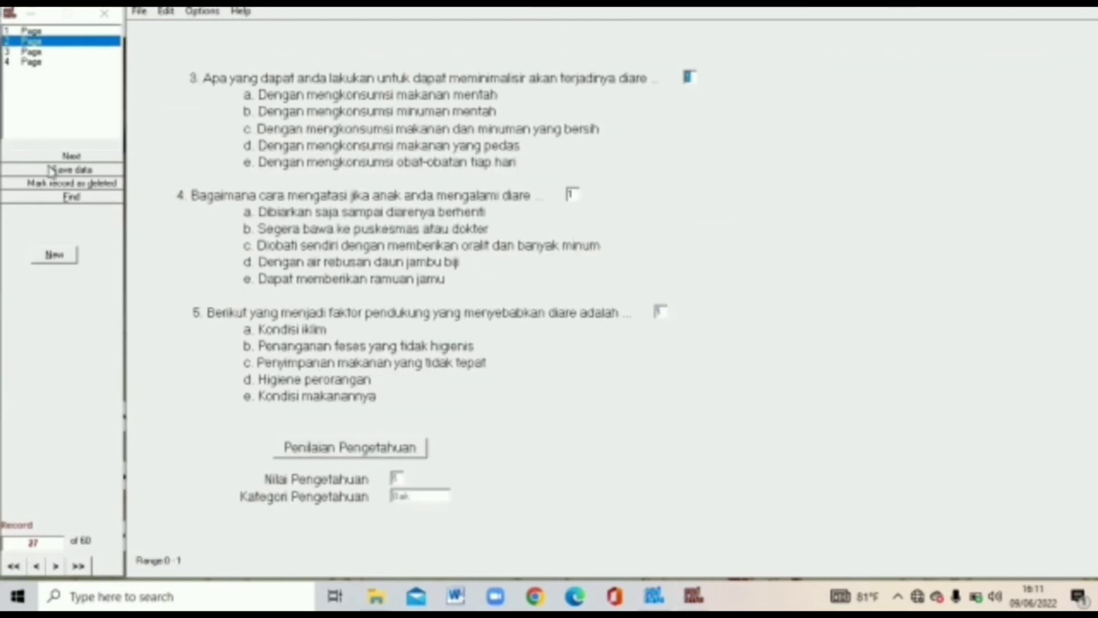
key("alt+F4")
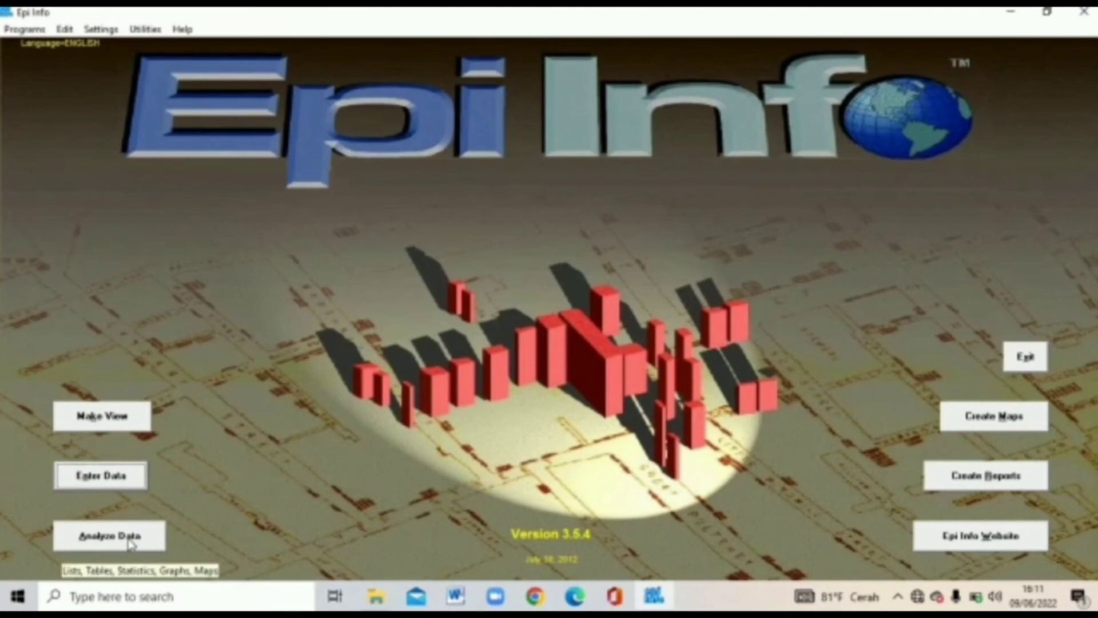
- Reopen Analysis and read the viewdiare view from Downloads\diare.MDB
left_click(130, 543)
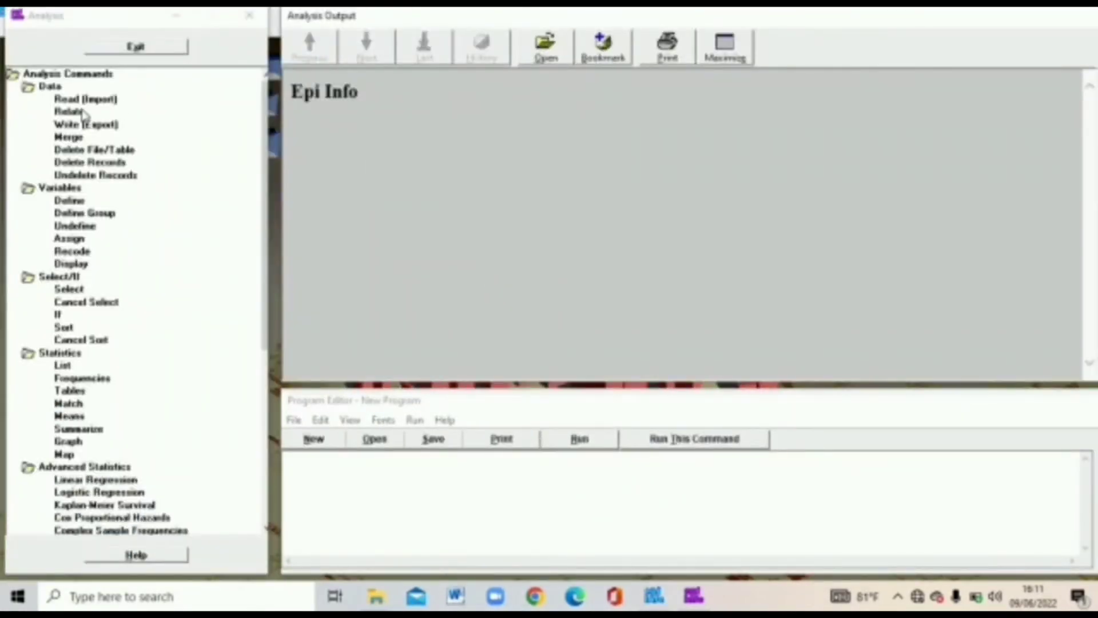
left_click(86, 99)
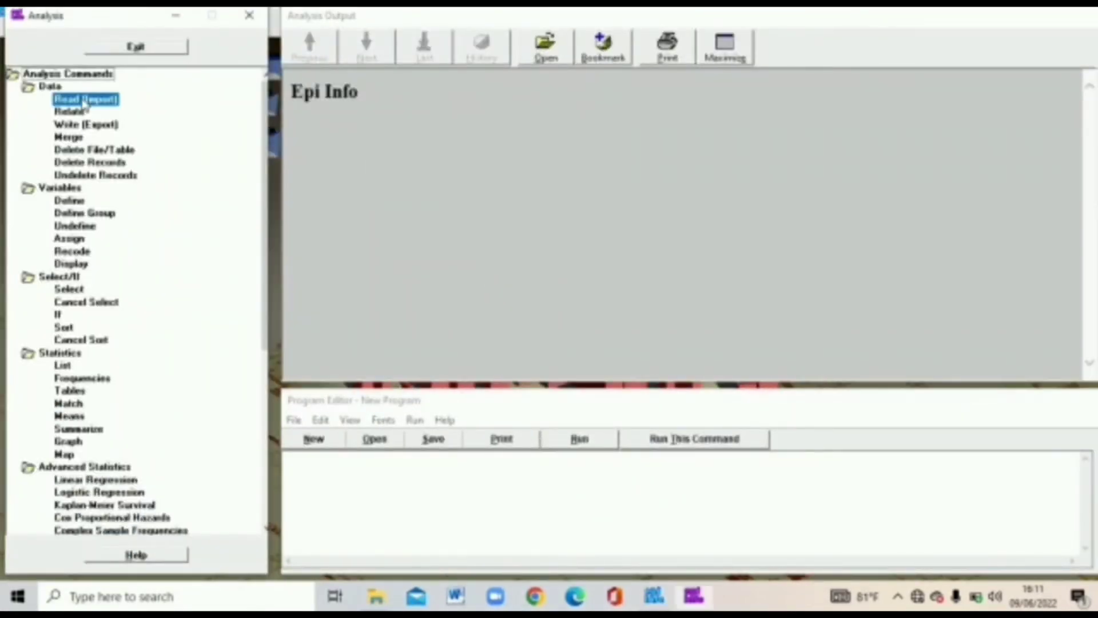
left_click(711, 239)
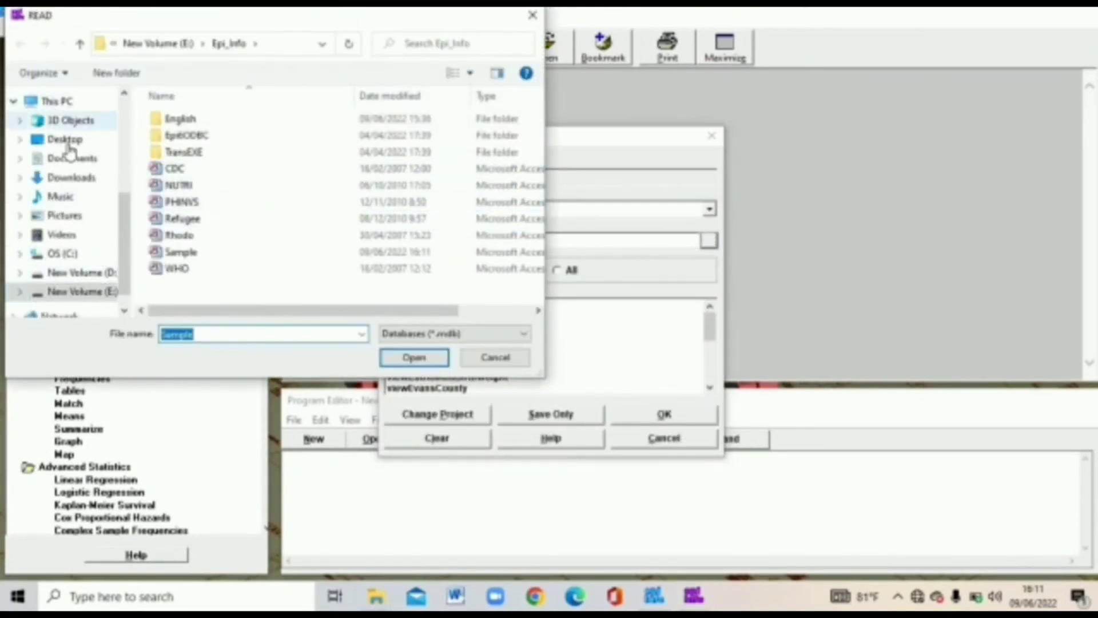
left_click(72, 178)
double_click(188, 159)
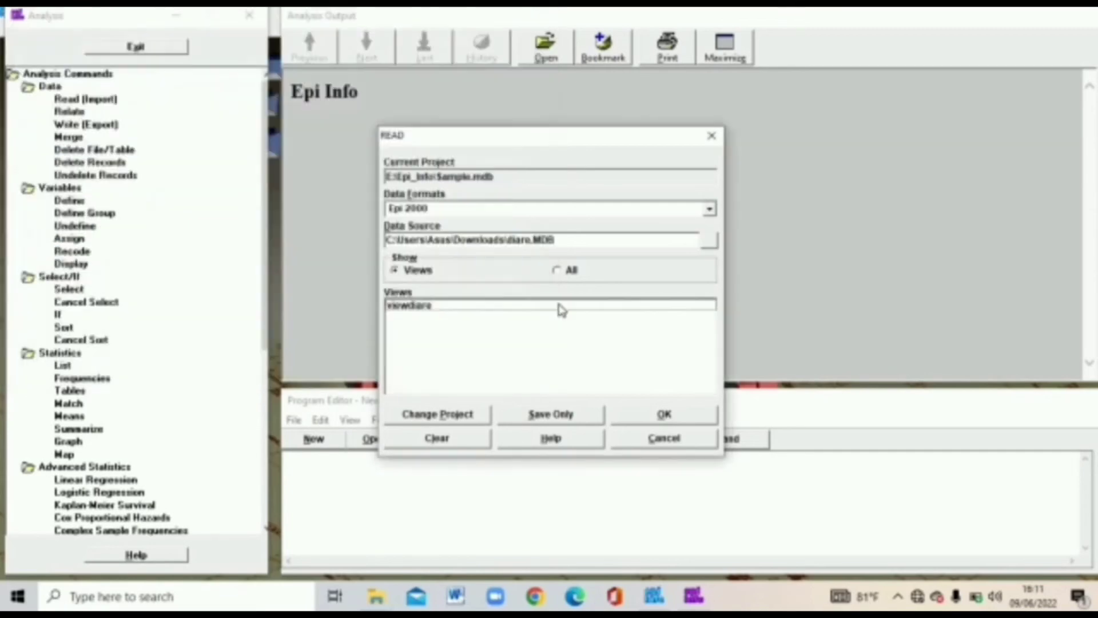
left_click(559, 306)
left_click(652, 417)
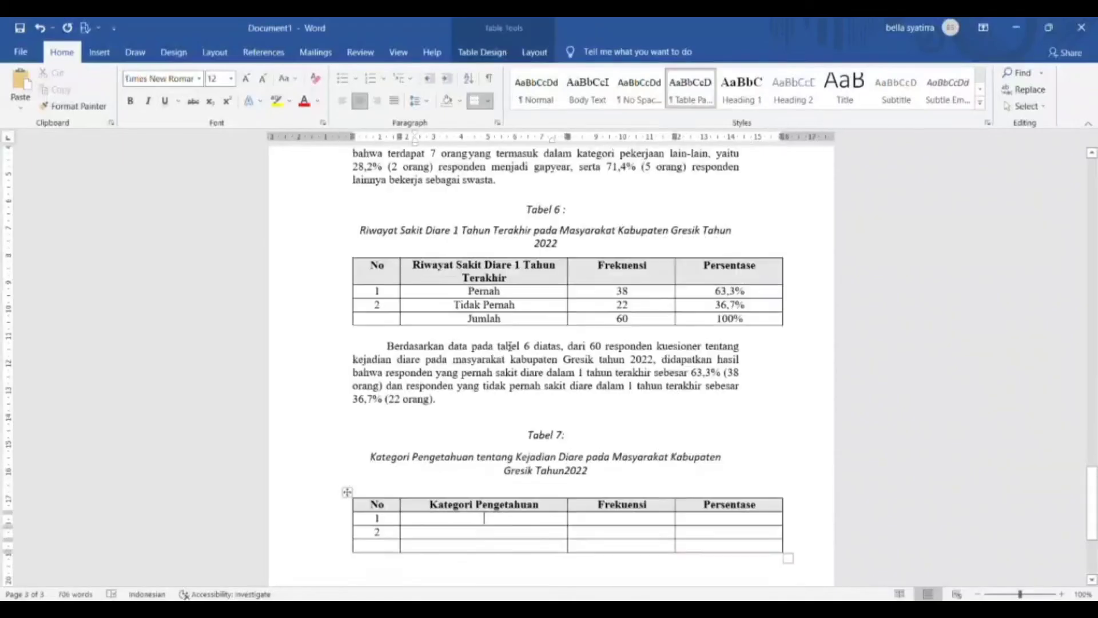
- Enter Tabel 7's Baik 44 (73,3%) and Kurang Baik 16 (26,7%) rows
type("k")
key("Tab")
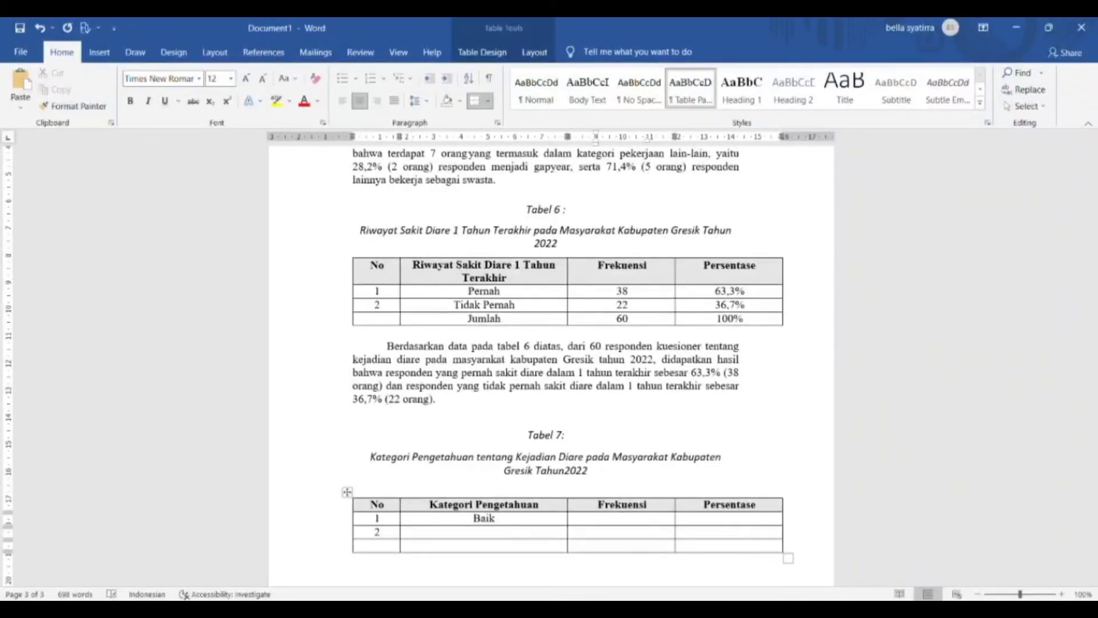
type("44")
key("Tab")
type("73,3%")
key("Tab")
key("Tab")
type("Kurang Baik")
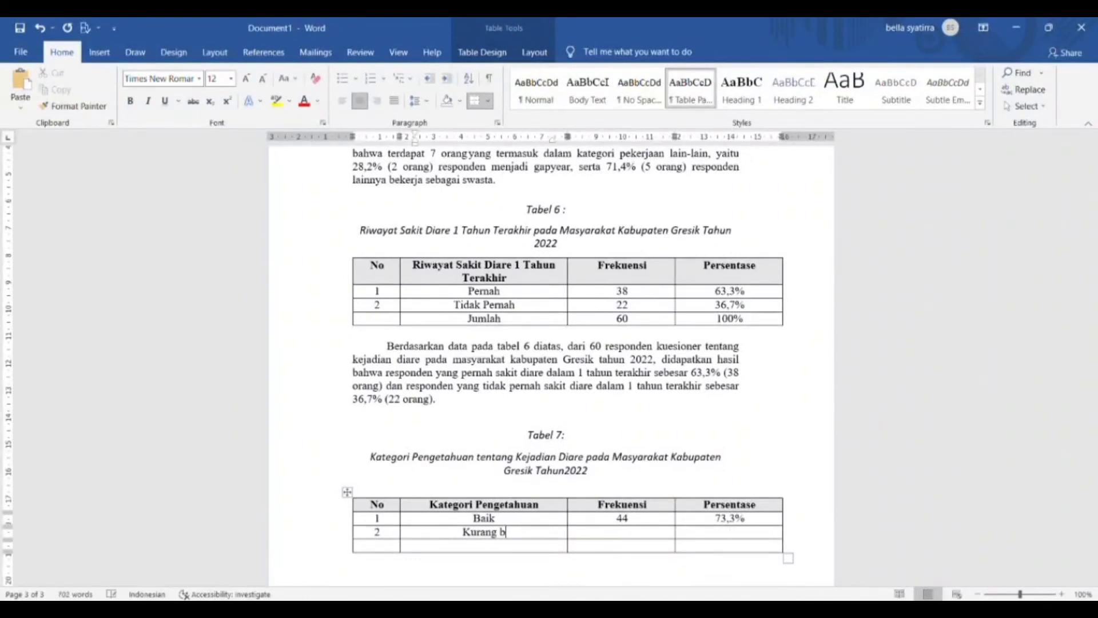
key("Tab")
type("16")
key("Tab")
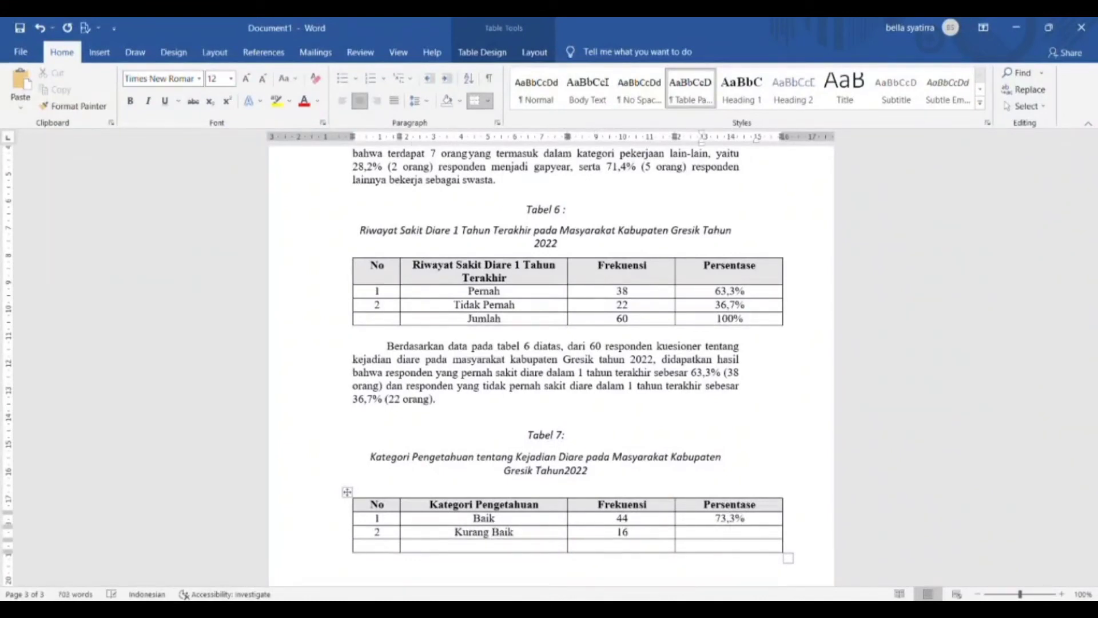
type("26,7%")
- Add Tabel 7's Jumlah total row of 60 (100%)
key("Tab")
key("Tab")
type("jumlah")
key("Tab")
type("60")
key("Tab")
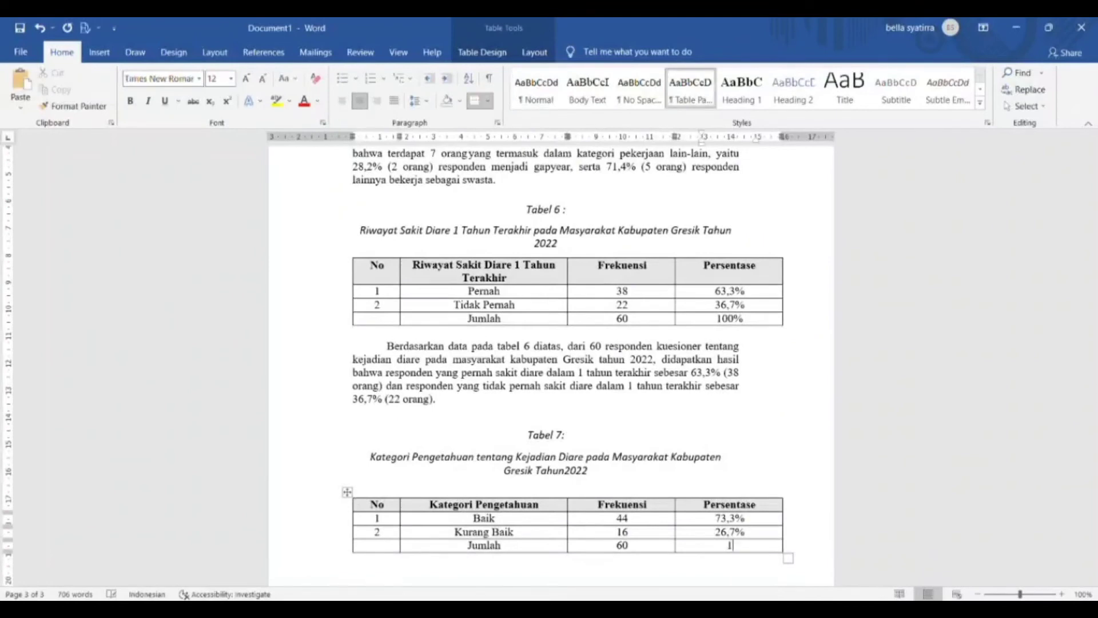
type("100%")
key("Down")
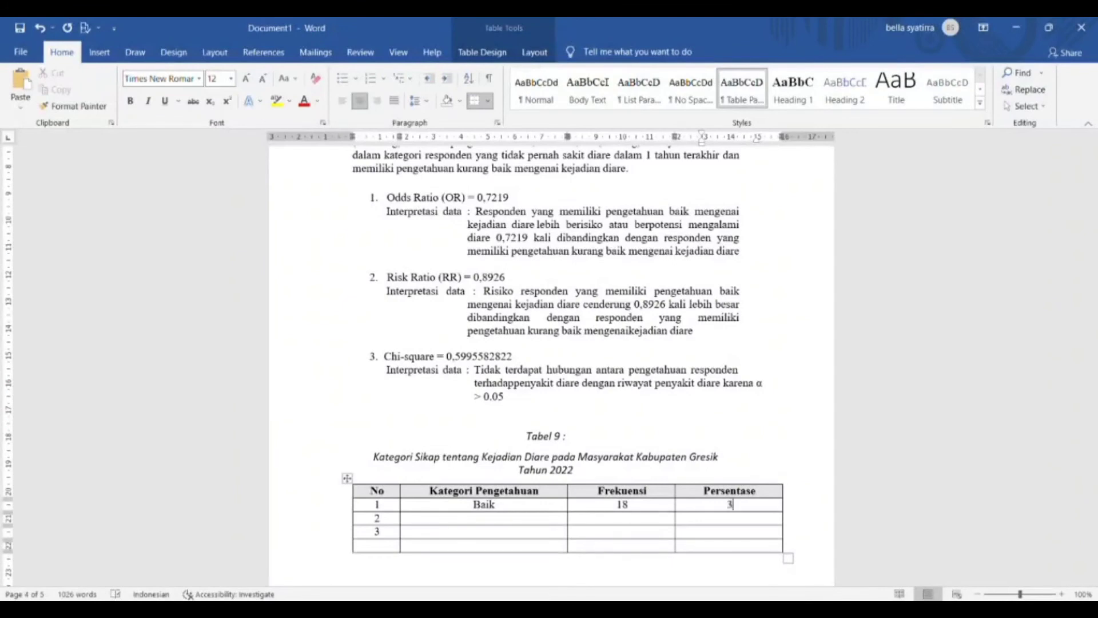
- Enter Tabel 9's Baik 30,0%, Cukup 32 (53,3%) and Kurang 10 (16,7%) rows
type("0,0%")
key("Down")
key("Left")
key("Left")
type("Cukup ")
type("32")
key("Tab")
type("53,3")
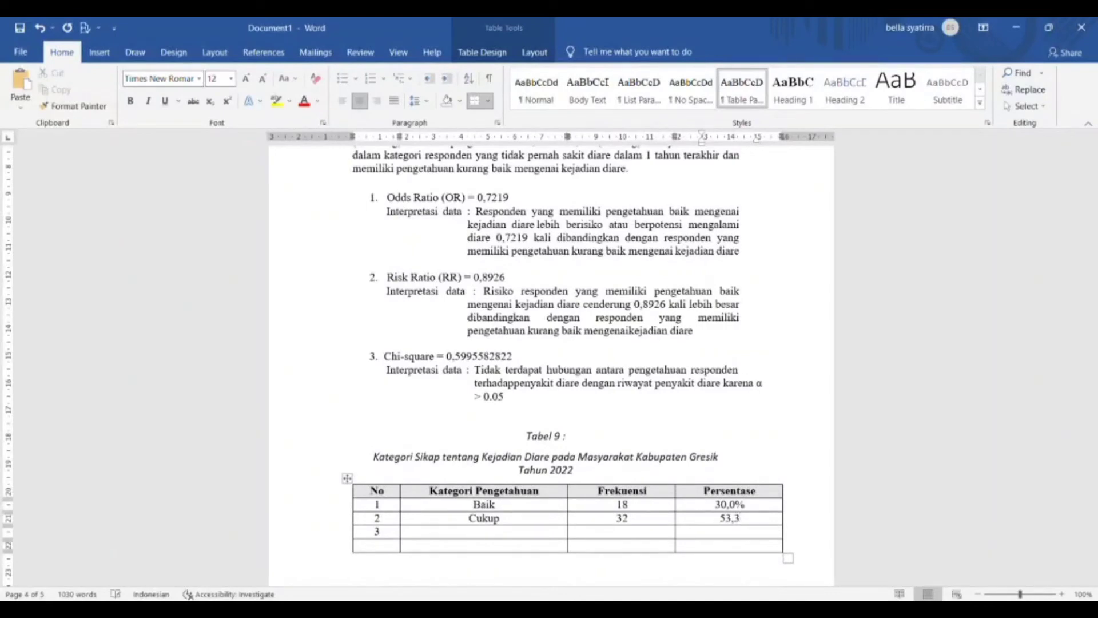
type("%")
key("Tab")
key("Tab")
type("Kurang")
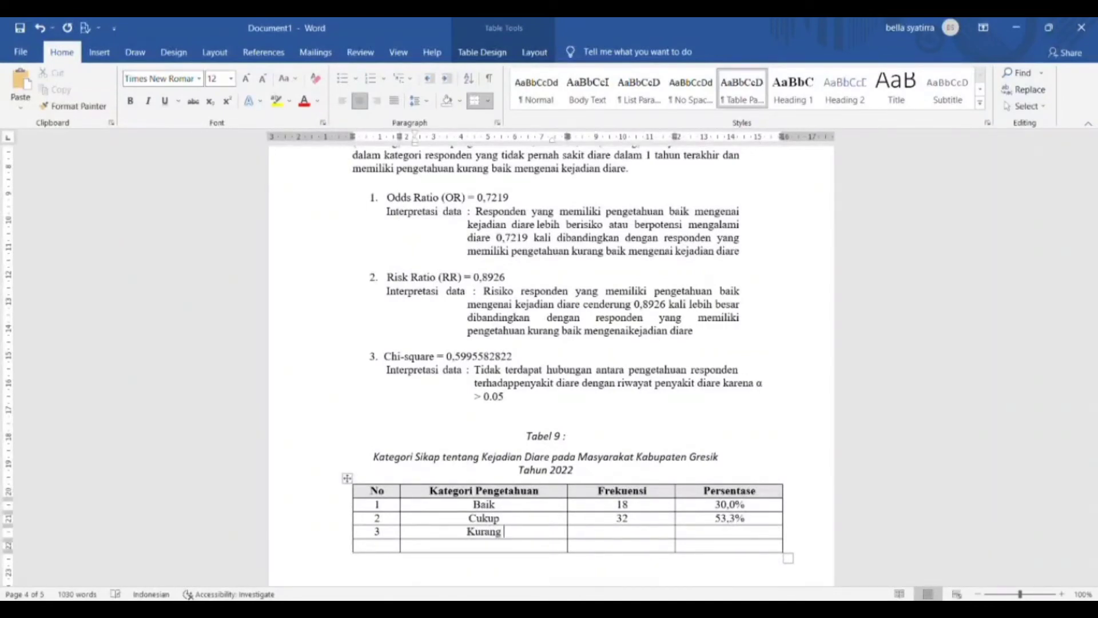
key("Tab")
type("10")
type("16,7%")
- Add Tabel 9's Jumlah 60 (100%) row and paste its interpretation paragraph below
key("Tab")
key("Tab")
type("Jumlah")
key("Tab")
type("60")
key("Tab")
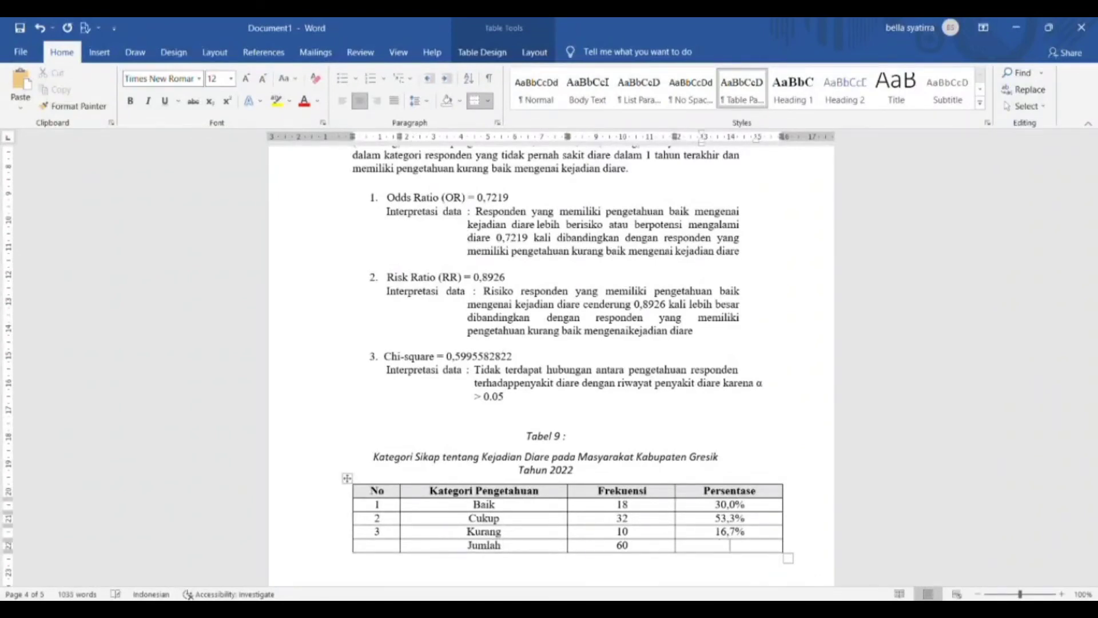
type("100%")
key("Down")
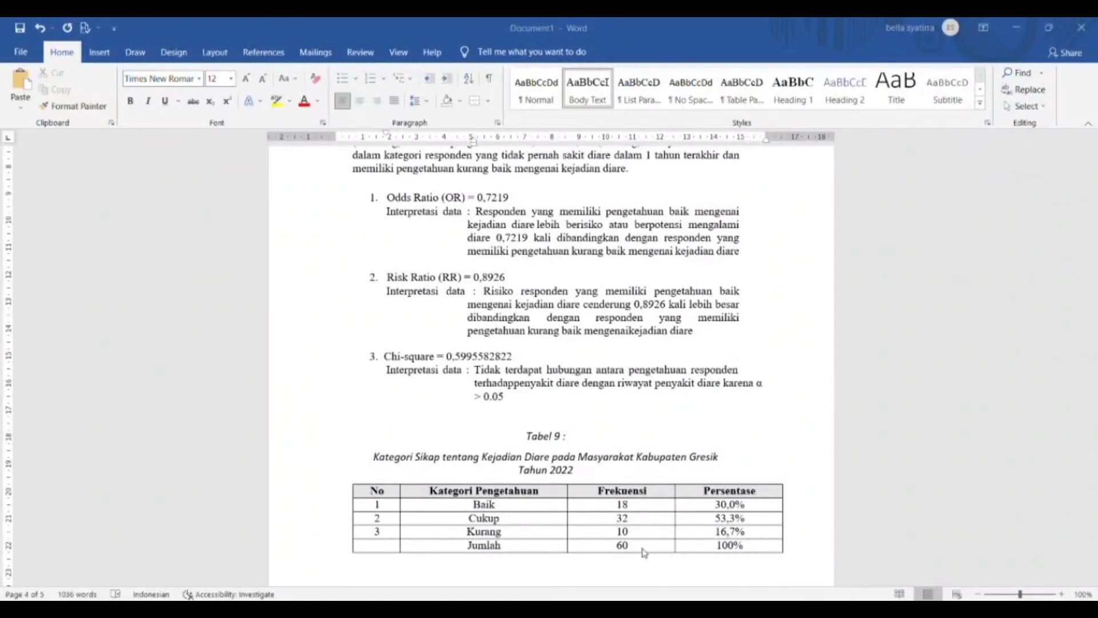
left_click(471, 572)
type("Berdasarkan data pada tabel 9 diatas, dari 60 responden didapatkan hasil bahwa sebagian besar masyarakat kabupaten Gresik pada tahun 2022 memiliki sikap yang cukup baikmengenai kejadian diare yaitu sebanyak dengan persentase 53,3% atau 32 orang, sedangkan 30% (18 orang) memiliki sikap baik mengenai kejadian diare, serta 16,7% (10 orang) lainnya termasuk ke dalam kategori yang memiliki sikap kurang baik mengenai kejadian diare.")
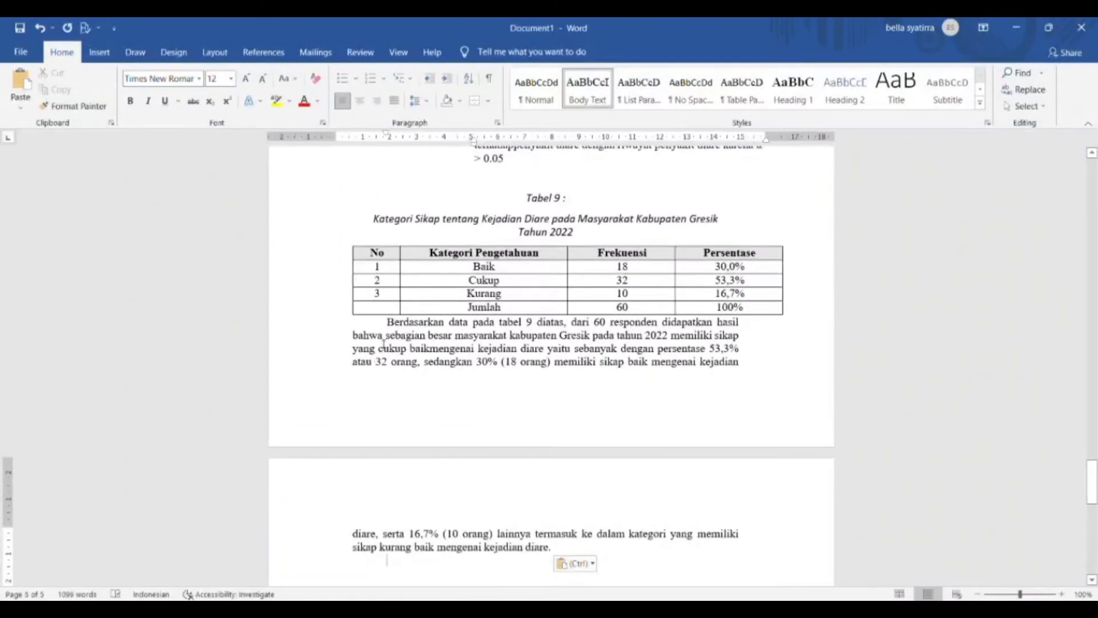
- Paste the Tabel 10 template and fill Baik 13(34,2%)/5(22,7%) and Cukup 20(52,6%)/12(54,5%)
type("Tabel 10 : Kategori Sikap dengan Riwayat Sakit Diare 1 Tahun Terakhir pada Masyarakat KabupatenGresik Tahun 2022 Kategori Sikap\tRiwayat Sakit Diare 1 Tahun Terakhir Pernah\tTidak pernah")
type("aik")
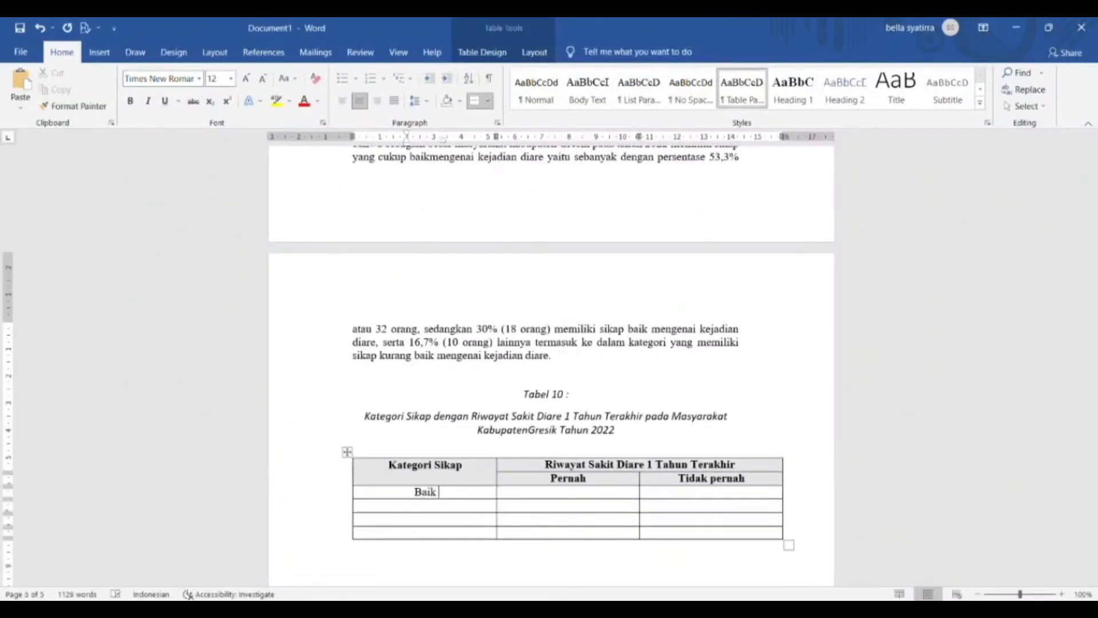
key("Tab")
type("13(34,2%)")
key("Tab")
type("5(22,7")
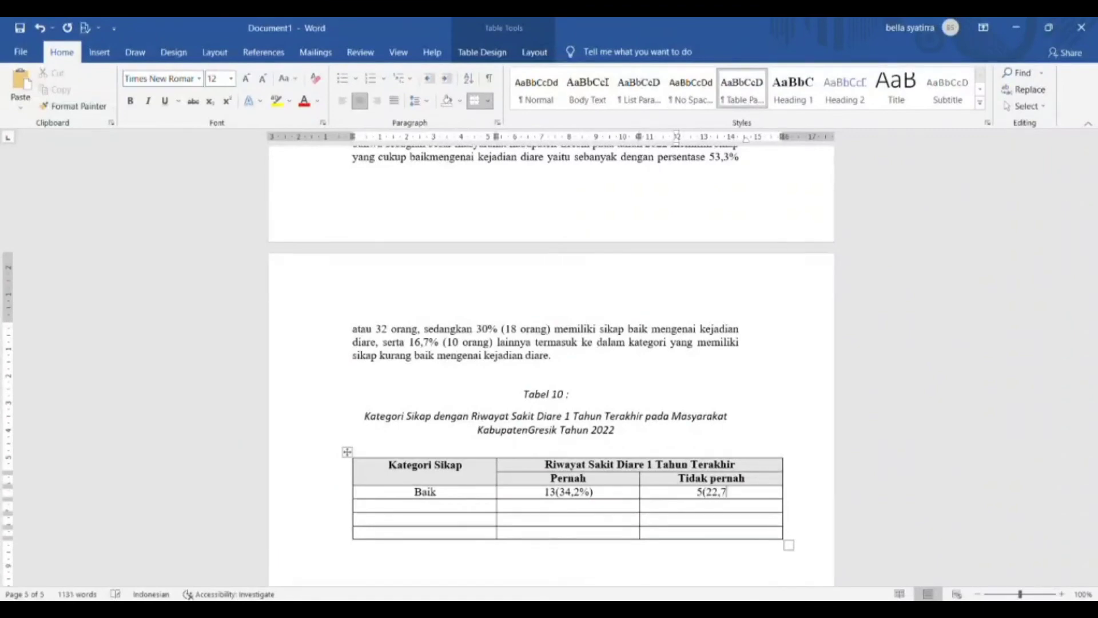
type("%)")
left_click(424, 506)
type("Cukup")
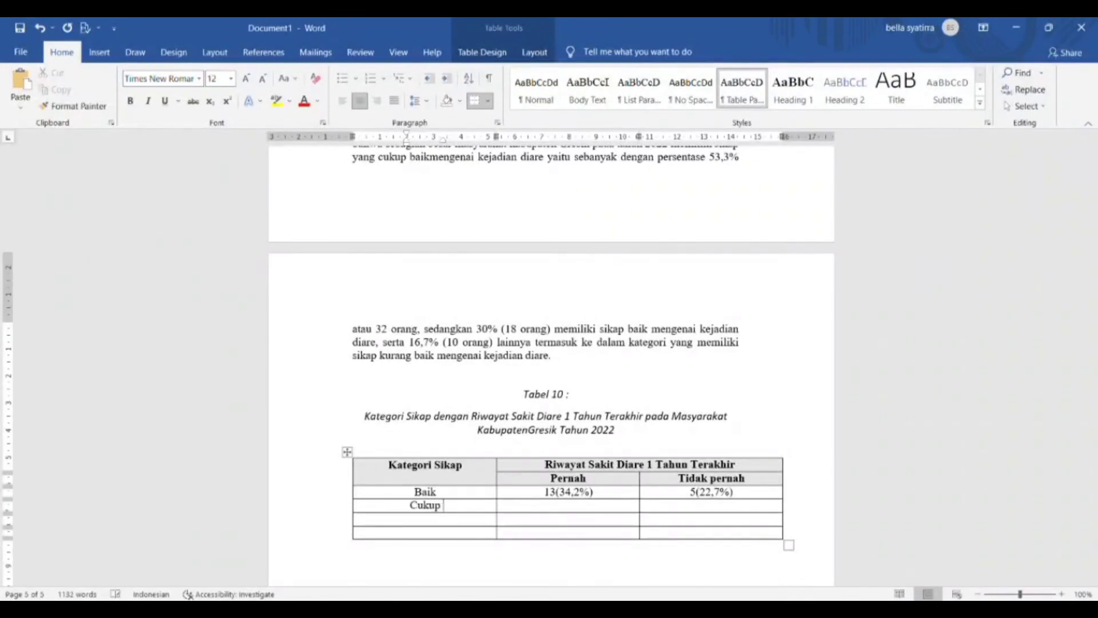
key("Tab")
type("20(52,6%)")
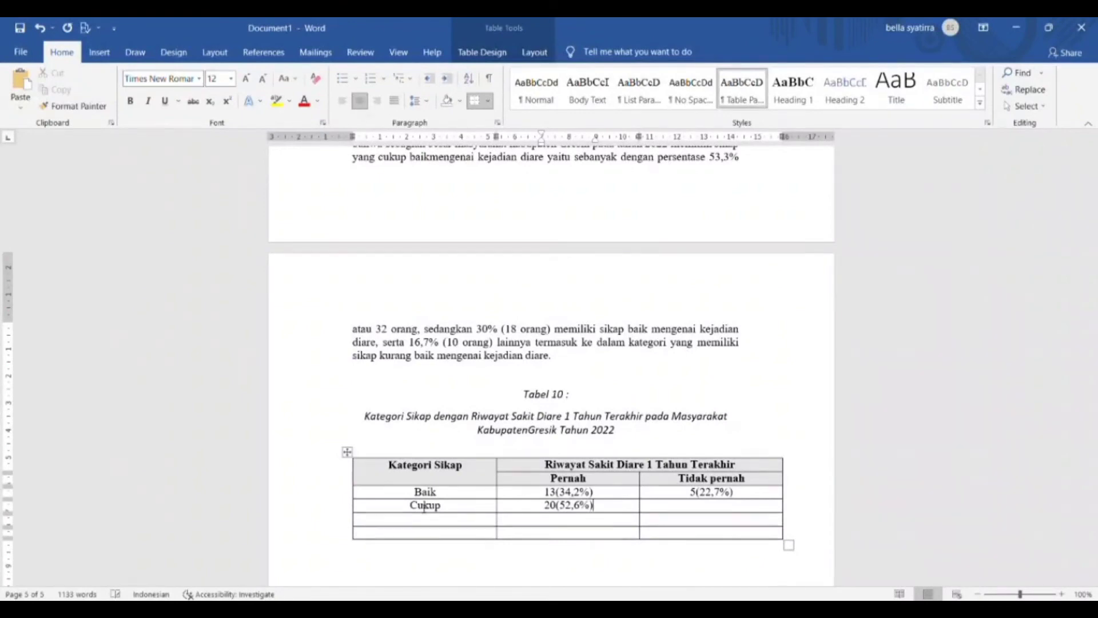
key("Tab")
type("12(54,5%)")
- Fill Tabel 10's Kurang row 5(13,2%)/5(22,7%) and Jumlah totals 38(100%)/22(100%)
key("Tab")
type("Kurang")
key("Tab")
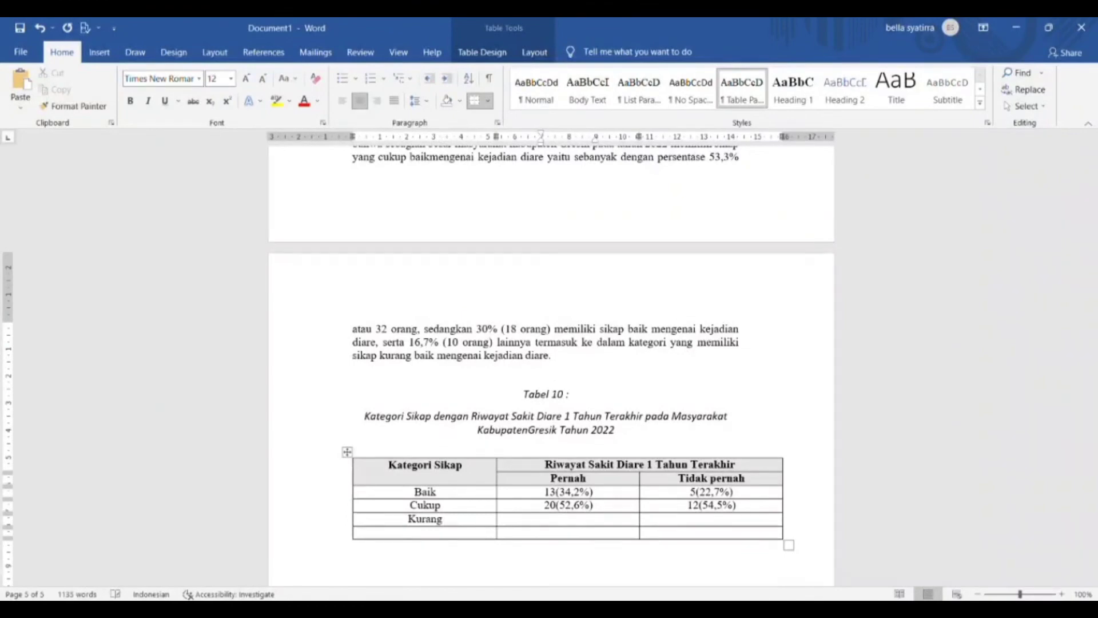
type("5(13,2%)")
key("Tab")
type("5(22,7")
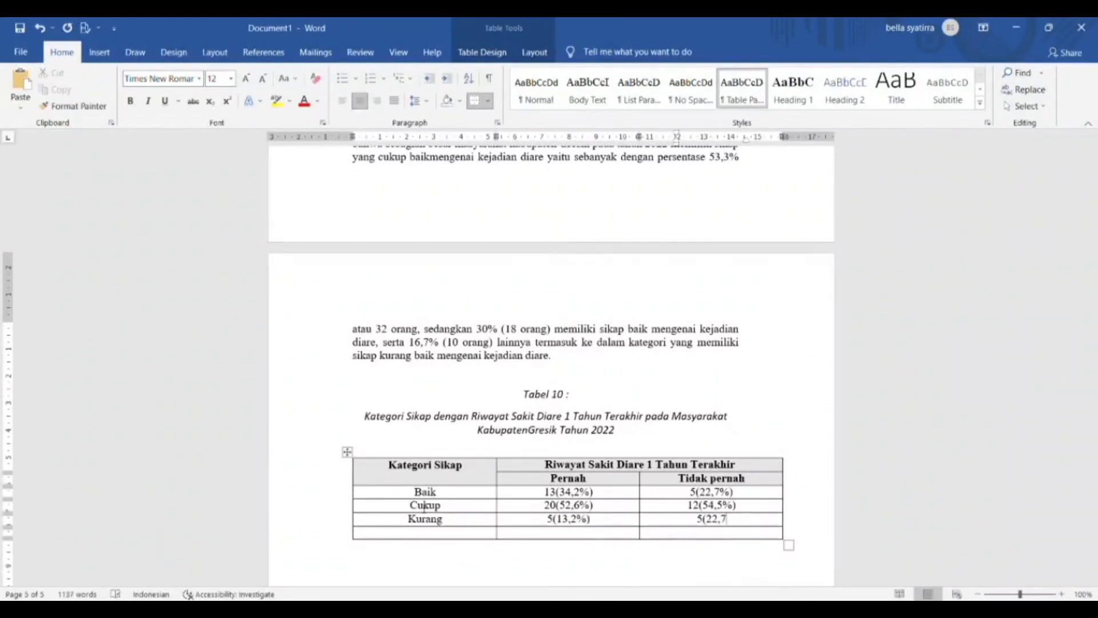
type("%)")
key("Down")
key("Left")
type("Jumlah ")
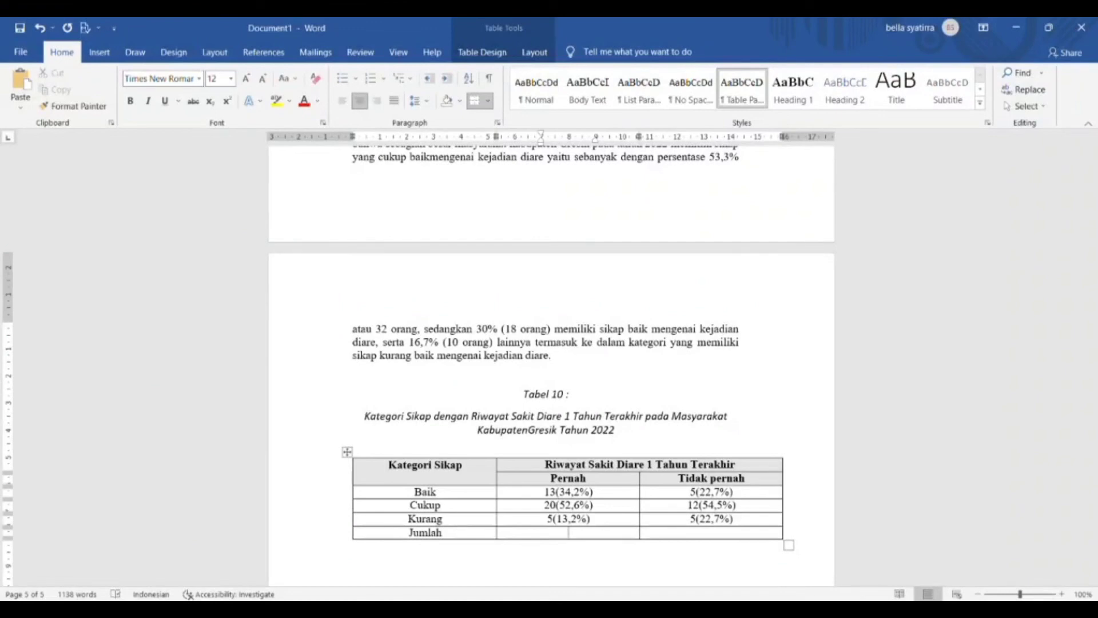
type("38(100%)")
key("Tab")
type("22(100%)")
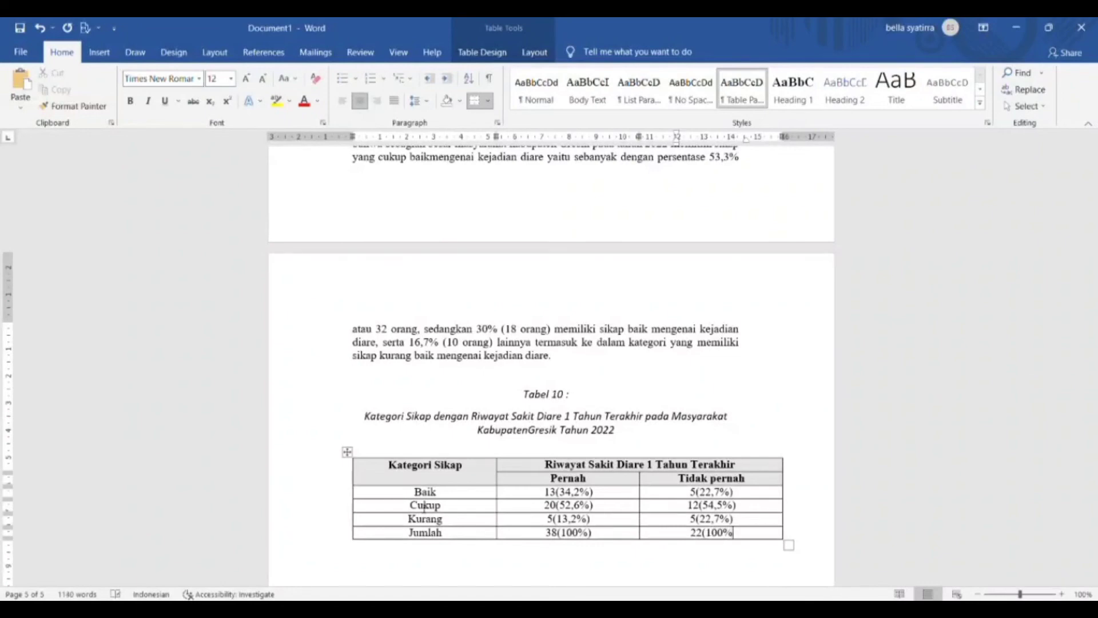
- Paste the Tabel 10 interpretation paragraph below the table and add a blank line
key("Down")
type("Berdasarkan data pada tabel 10 diatas, dari 60 responden masyarakat kabupaten Gresik pada tahun 2022 didapatkan hasil bahwa responden yang pernah sakit diare dalam 1 tahun terakhir sebagian besar memiliki sikap yang cukup baik mengenai kejadian diare yaitu sebanyak 52,6% (20 orang), sedangkan 34,2% (13 orang) yang pernah sakit diare dalam 1 tahun terakhir selanjutnya termasuk ke dalam kategori yang memiliki sikap baik, serta responden yang pernah sakit diare dalam 1 tahun terakhir lainnya memiliki sikap yang kurang baik yaitu sebanyak 13,2% (5 orang). Selain itu terdapat responden yang tidak pernah sakit diare dalam 1 tahun terakhir yaitu sebanyak 54,5% (12 orang) memiliki sikap yang cukup baik, dan 22,7% (5 orang) selanjutnya termasuk ke dalam kategori responden yang tidak pernah sakit diare dalam 1 tahun terakhir dan memiliki sikap baik, serta responden yang tidak pernah sakit diaredalam 1 tahun lainnya memiliki sikap yang kurang baik mengenai kejadian diare yaitu sebanyak 22,7% (5 orang).")
key("Return")
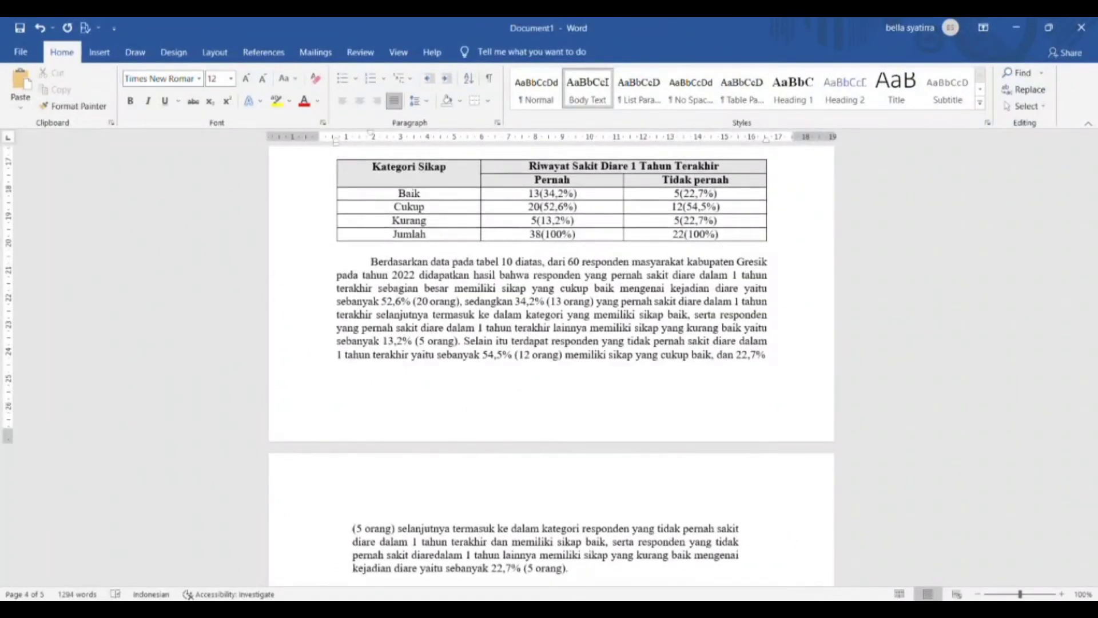
- Paste the Chi-square 1,3876 interpretation block after the Tabel 10 paragraph
left_click(586, 568)
scroll(586, 568, "down", 1)
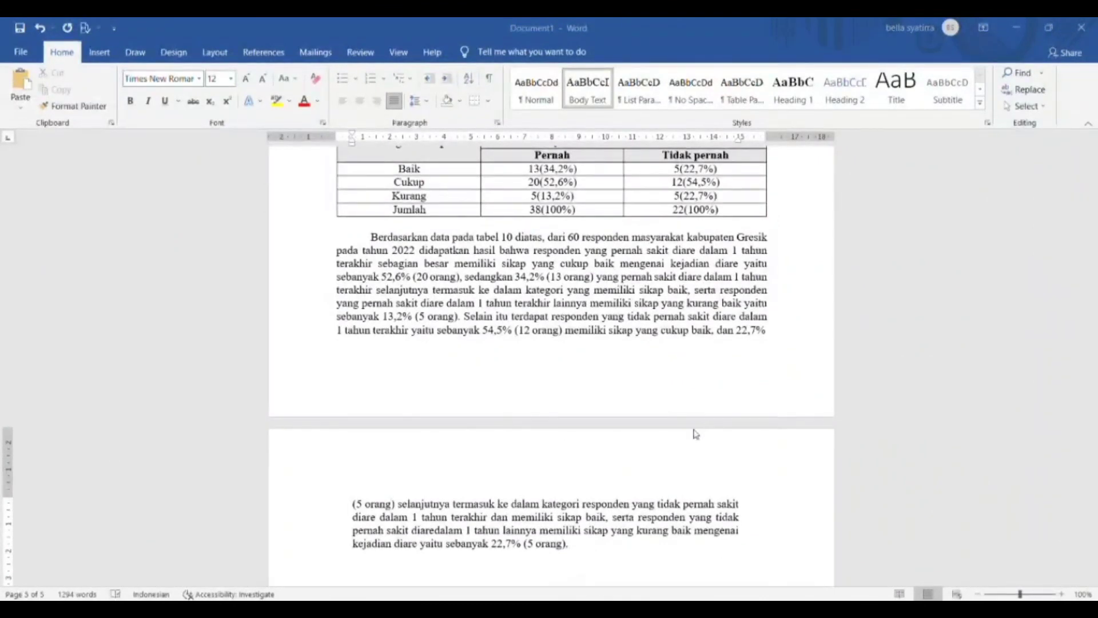
key("Return")
type("Chi-square = 1,3876 Interpretasi data : Tidak terdapat hubungan antara sikap responden terhadap penyakit diare dengan riwayat penyakit diare karena α > 0,05")
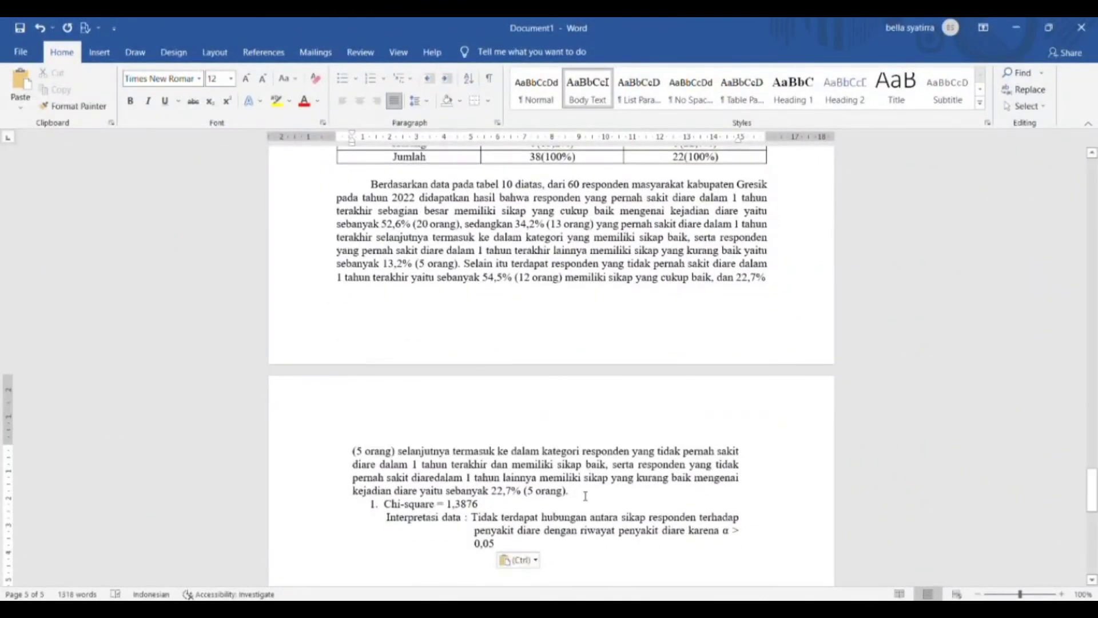
- Paste Tabel 11 with its paragraph, followed by the empty Tabel 12 template
left_click(584, 493)
key("Return")
type("Tabel 11 : Kategori Tindakan tentang Kejadian Diare pada Masyarakat Kabupaten Gresik Tahun 2022 No\tKategori Tindakan\tFrekuensi\tPersentase 1\tBaik\t42\t70,0% 2\tKurang\t18\t30,0% \tJumlah\t60\t100% Berdasarkan data pada tabel 11 diatas, dari 60 responden didapatkan hasil bahwa sebagian besar masyarakat kabupaten Gresik pada tahun 2022 memiliki tindakan yang baik mengenai kejadian diare yaitu sebanyak 70% (42 orang), sedangkan 30% (18 orang) lainnya termasuk ke dalam kategori yang memiliki tindakan kurang baik mengenai kejadian diare.")
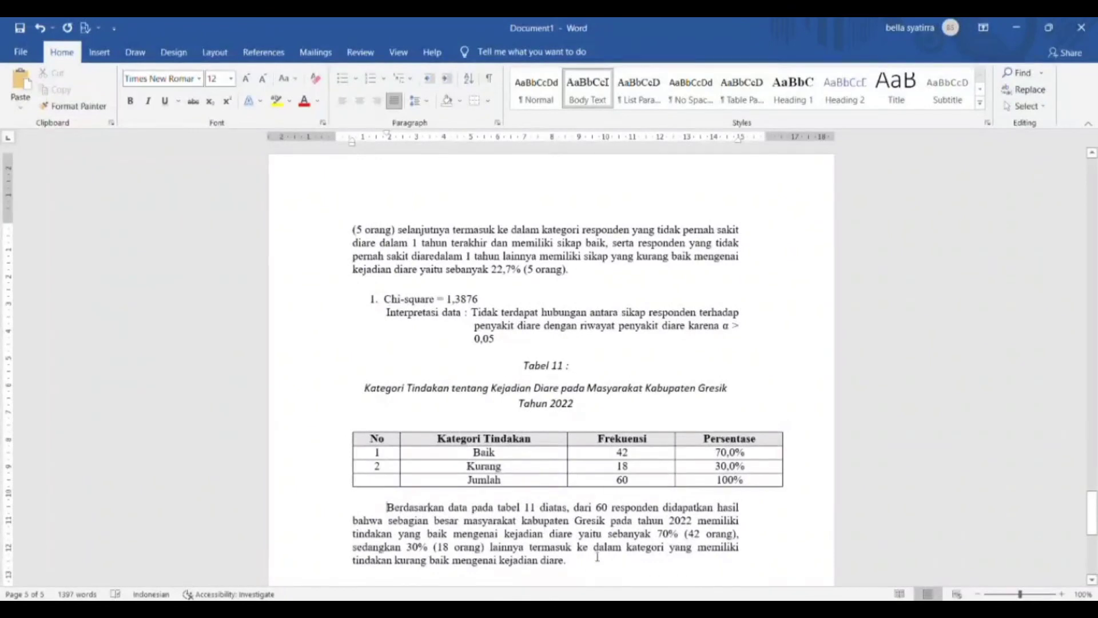
left_click(566, 559)
key("Return")
key("ctrl+v")
- Fill Tabel 12's Baik row with 25(65,8%) and 17(77,3%)
type("Baik")
key("Tab")
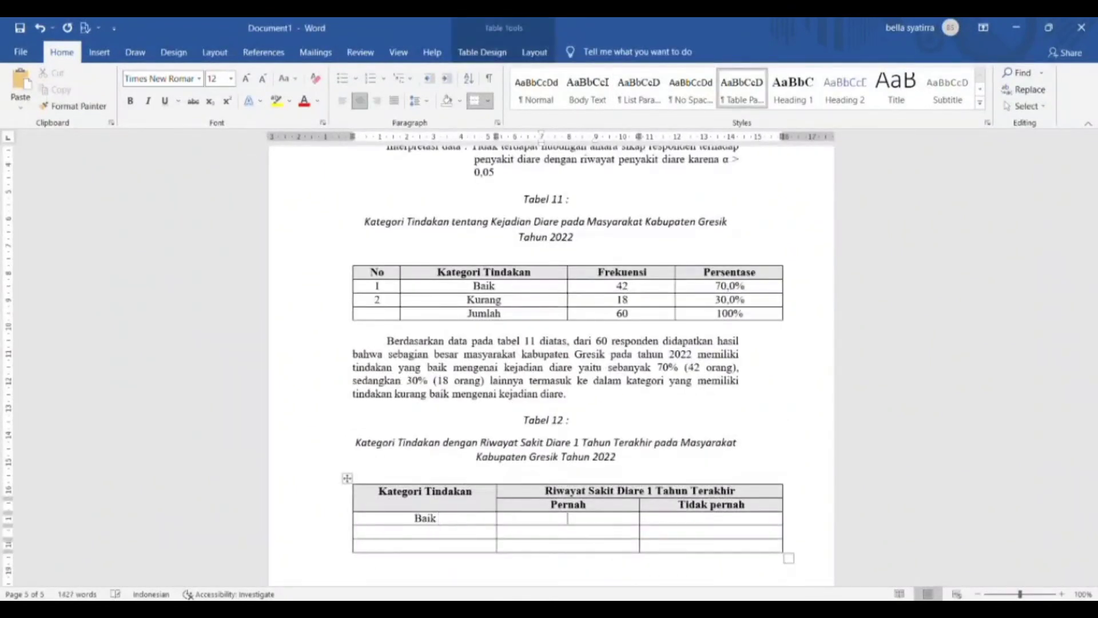
type("250")
type("65,8)")
key("BackSpace")
type("%)")
key("Tab")
type("17(77,3%)")
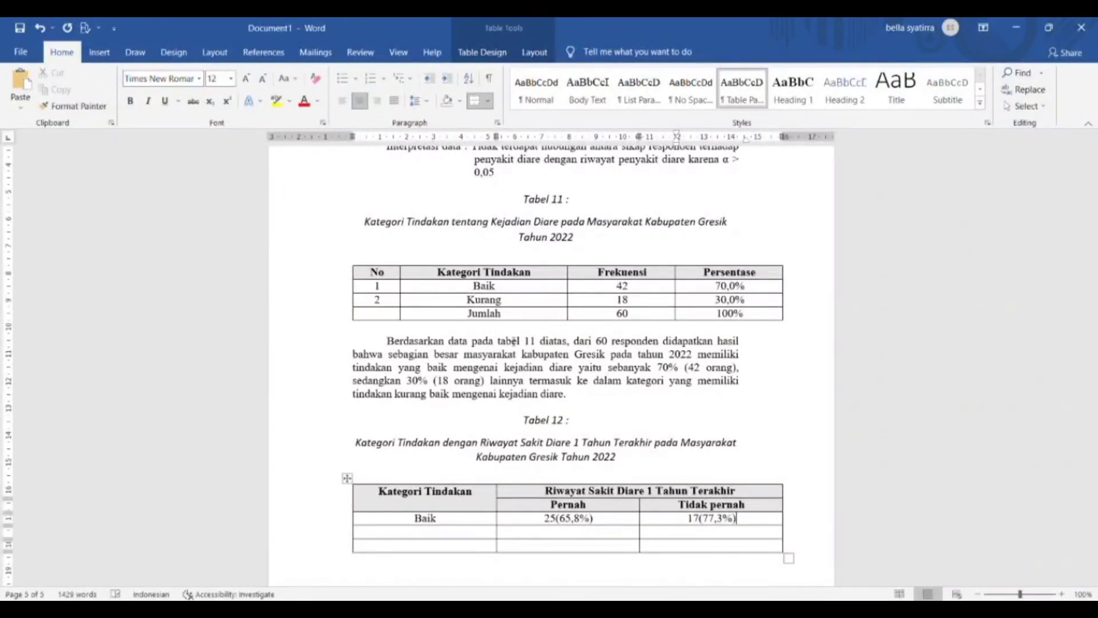
key("Up")
key("Down")
key("Down")
key("Left")
key("Left")
- Fill Tabel 12's Cukup row with 13(34,2%) and 5(22,7)
type("kurang")
key("BackSpace")
key("BackSpace")
key("BackSpace")
key("BackSpace")
key("BackSpace")
key("BackSpace")
key("BackSpace")
type("cukup")
key("Tab")
type("13(34,")
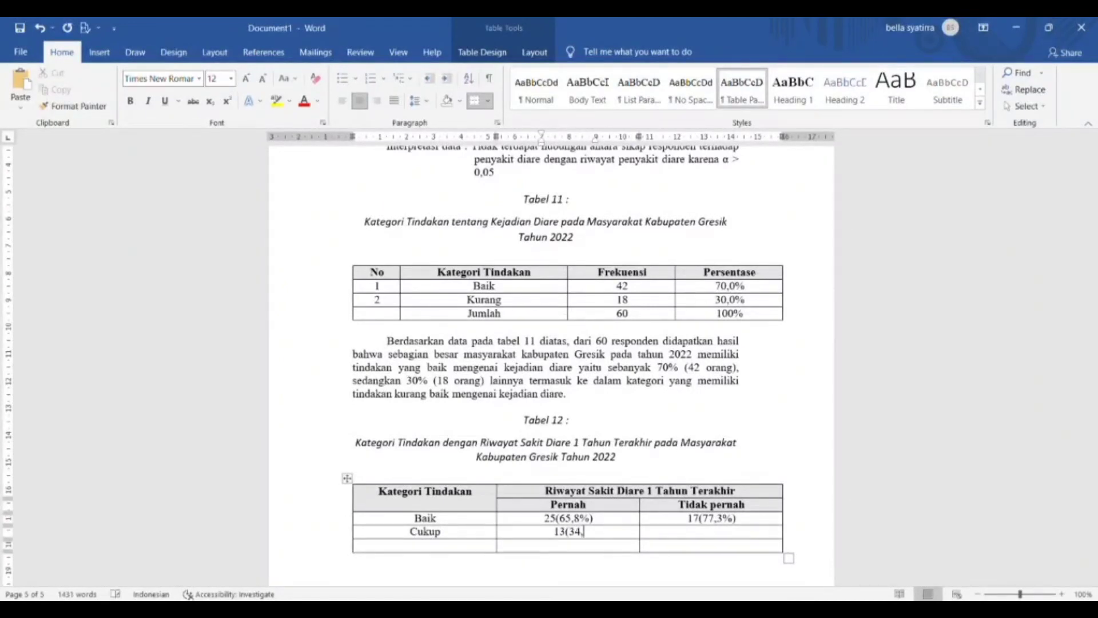
type("2%)")
key("Tab")
type("5(22,7")
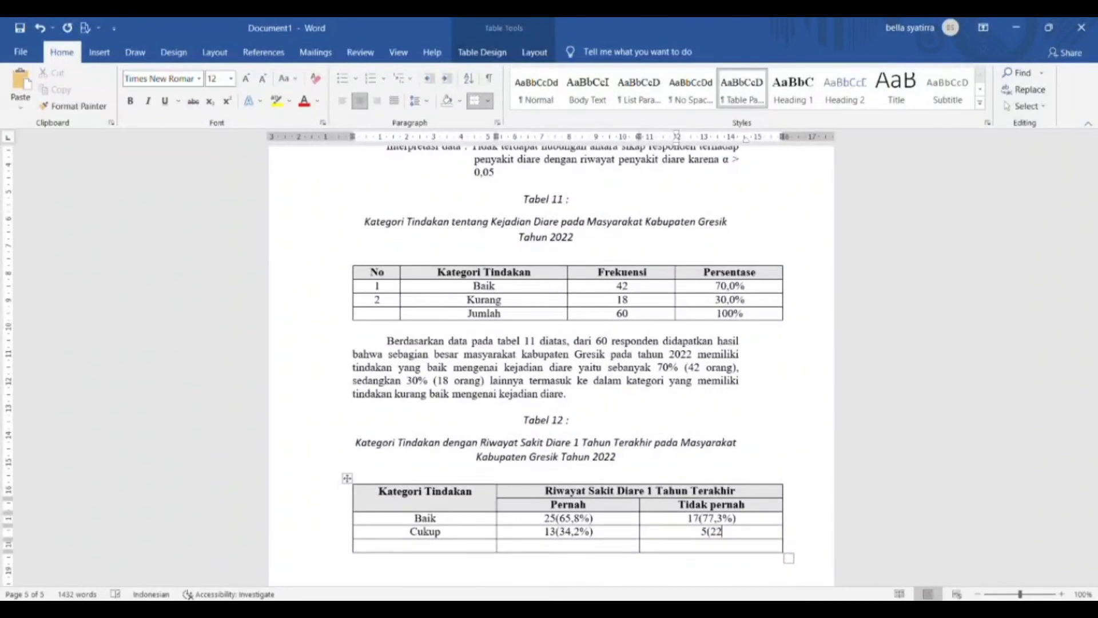
- Add Jumlah totals 38(100%) and 22(100%), then paste the Odds Ratio, Risk Ratio and Chi-square interpretation
key("Left")
key("Left")
type("Jumlah")
key("Tab")
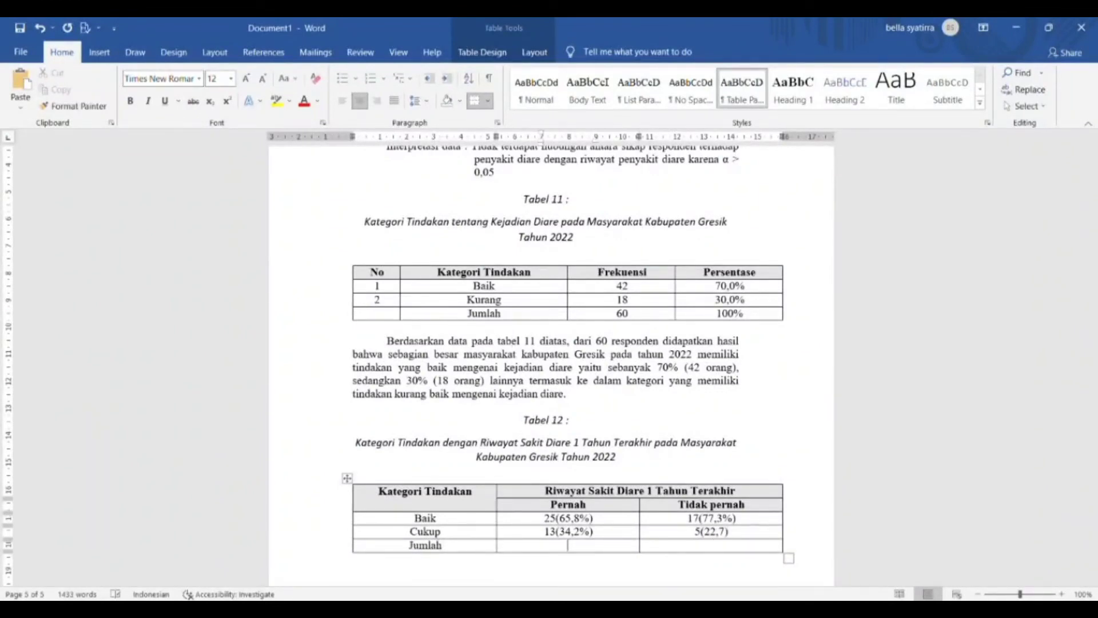
type("38(100%)")
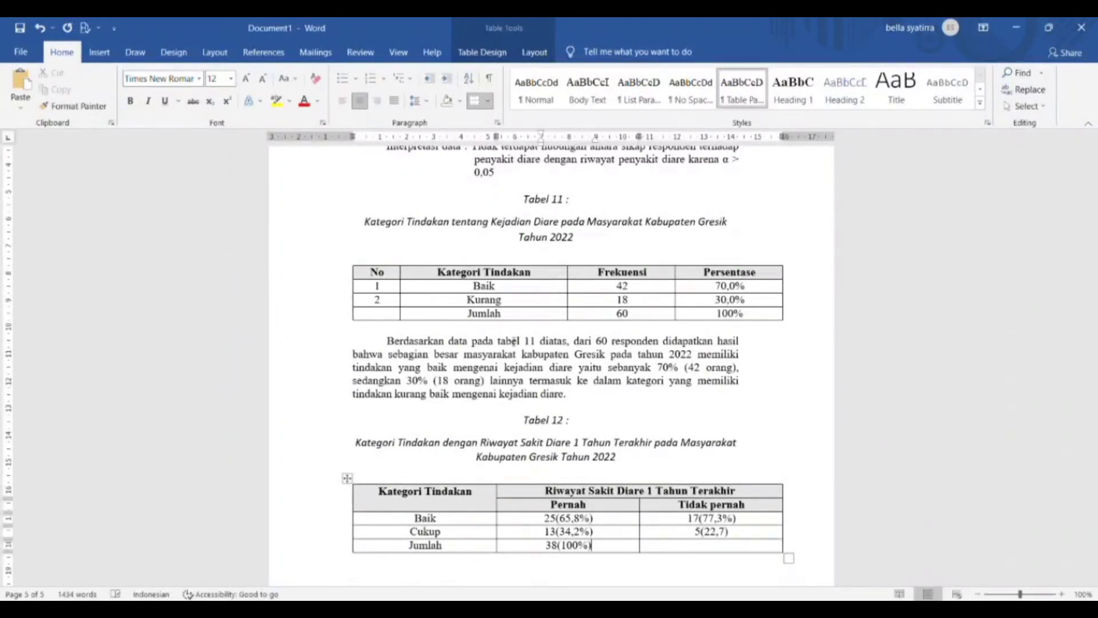
key("Tab")
type("22(100")
type("%)")
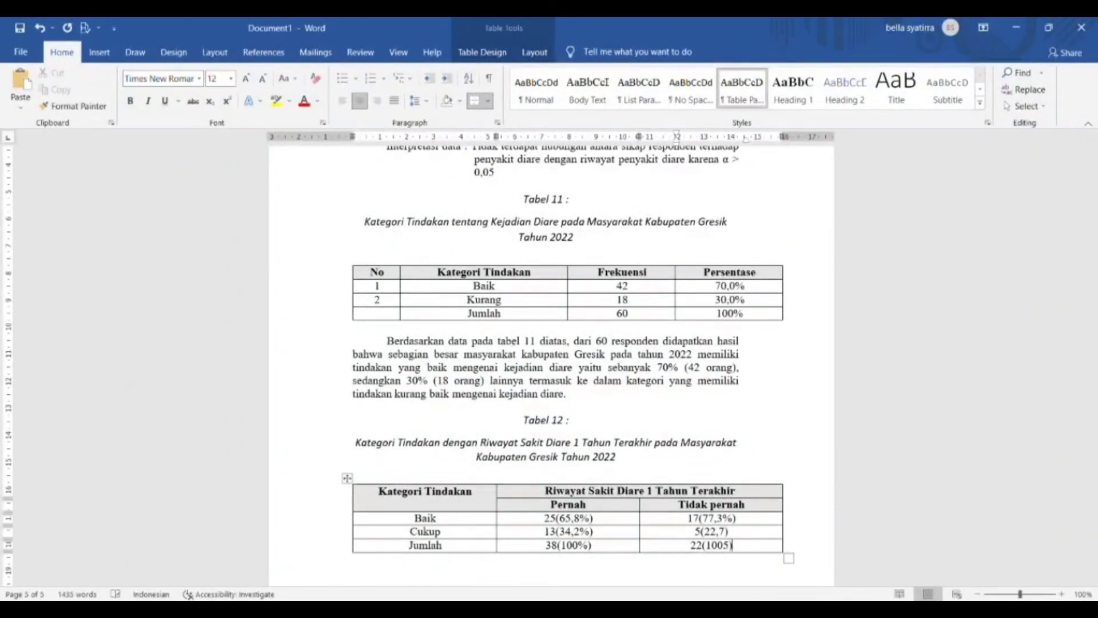
key("Down")
type("Berdasarkan data pada tabel 12 diatas, dari 60 responden masyarakat kabupaten Gresikpada tahun 2022 didapatkan hasil bahwa responden yang pernah sakit diare dalam 1 tahun terakhir sebagian besar memiliki tindakan yang baik mengenai kejadian diare yaitu sebesar 65,8% (25 orang), sedangkan responden yang pernah sakit diare dalam 1 tahun terakhir lainnyatermasuk ke dalam kategori yang memiliki tindakan cukup baik yaitu sebesar 34,2% (13 orang). Selain itu terdapat responden yang tidak pernah sakit diare dalam 1 tahun terakhir yaitusebesar 77,3 (17 orang) memiliki tindakan baik, serta 22,7% (5 orang) lainnya termasuk ke dalam kategori responden yang tidak pernah sakit diare dalam 1 tahun terakhir dan memiliki tindakan cukup baik mengenai kejadian diare.")
key("ctrl+v")
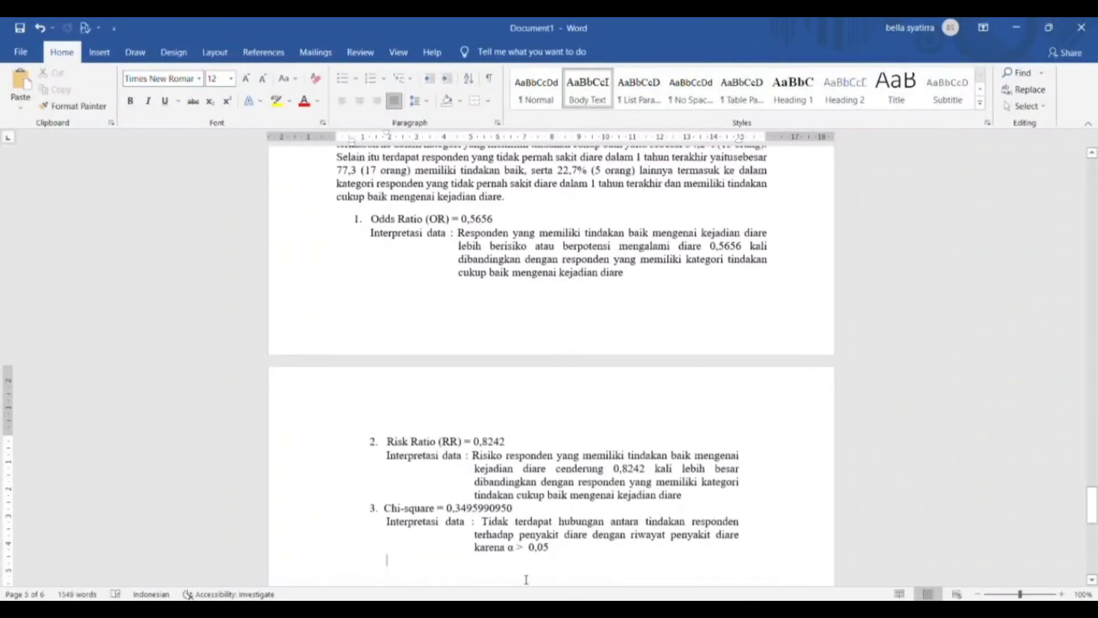